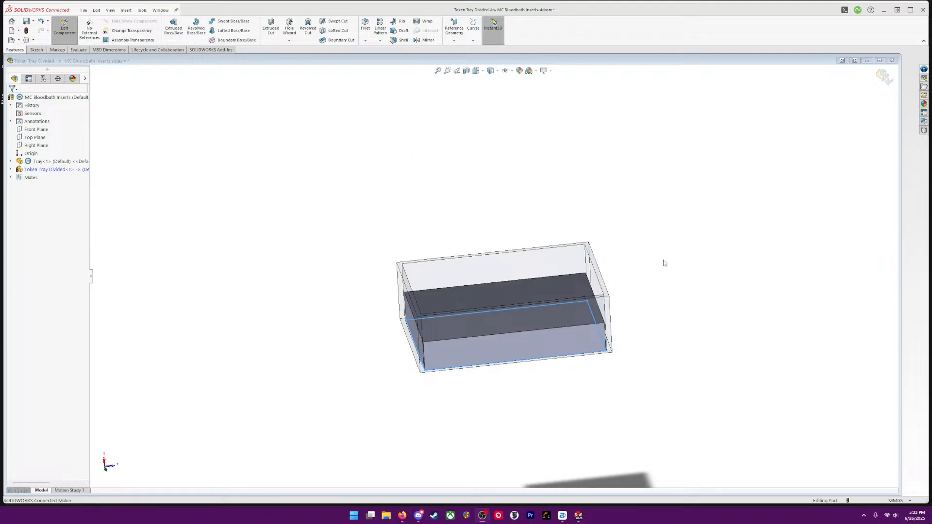
Start a new sketch on the top face of the Token Tray Divided block
middle_click_drag(664, 260, 671, 316)
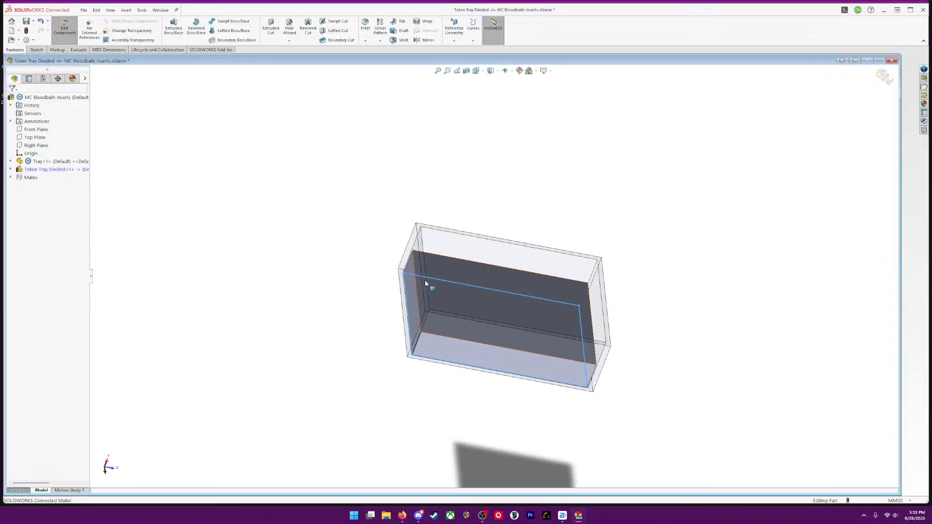
middle_click_drag(730, 231, 663, 268)
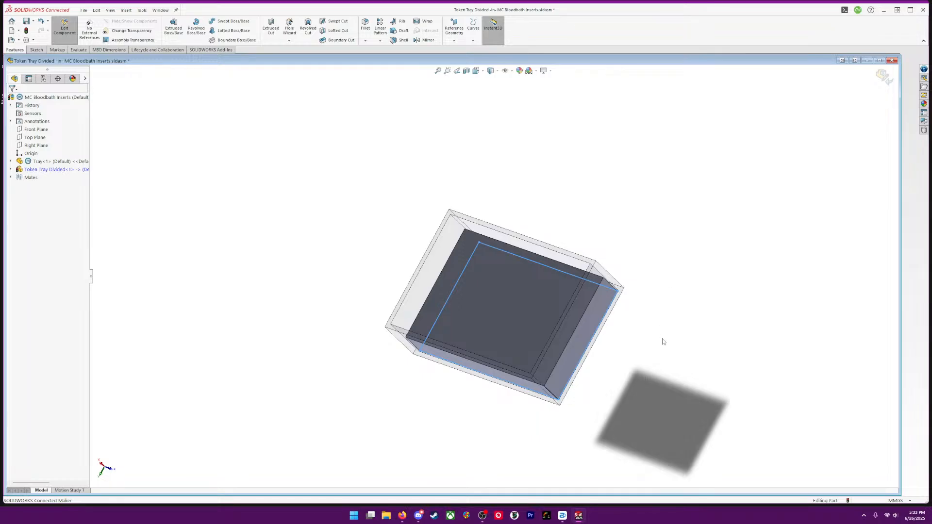
middle_click_drag(664, 342, 607, 277)
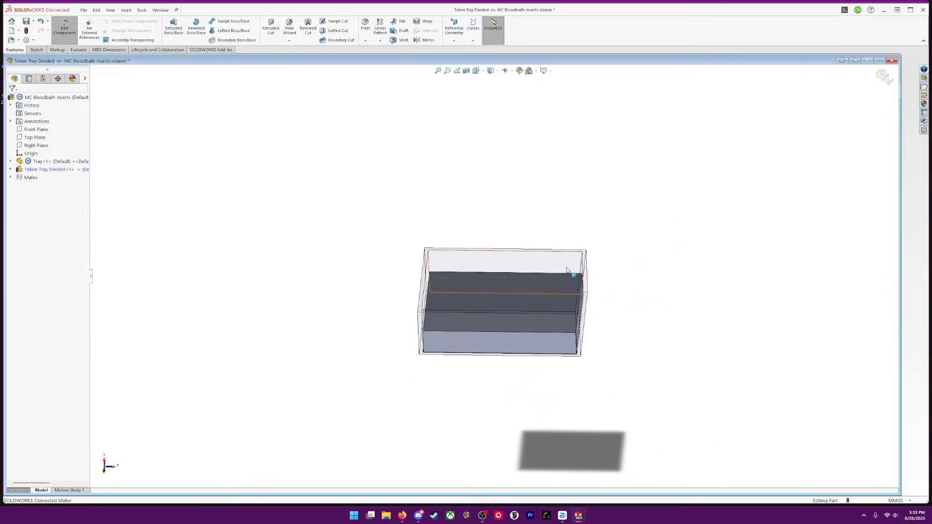
middle_click_drag(589, 313, 460, 280)
middle_click_drag(667, 307, 608, 213)
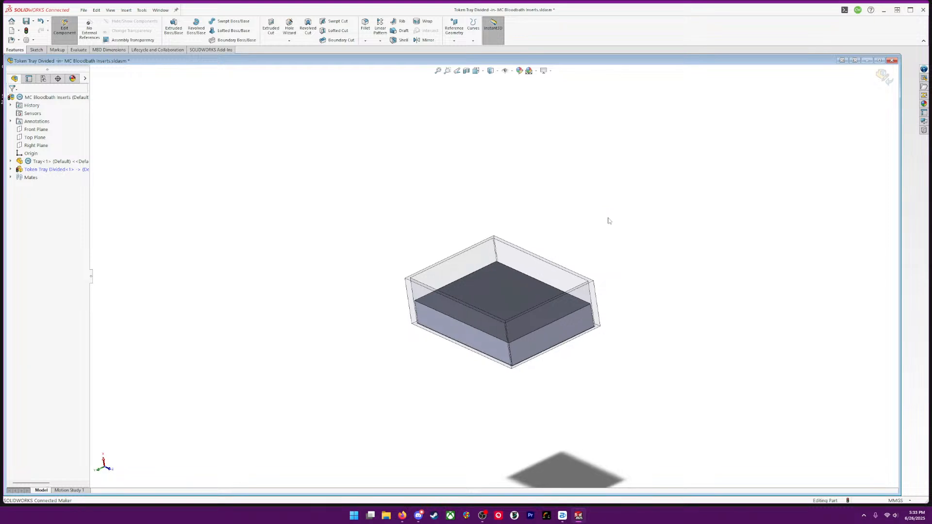
mouse_move(511, 298)
middle_mouse_down()
mouse_move(634, 350)
mouse_move(701, 352)
mouse_move(502, 297)
middle_mouse_up()
right_click(502, 297)
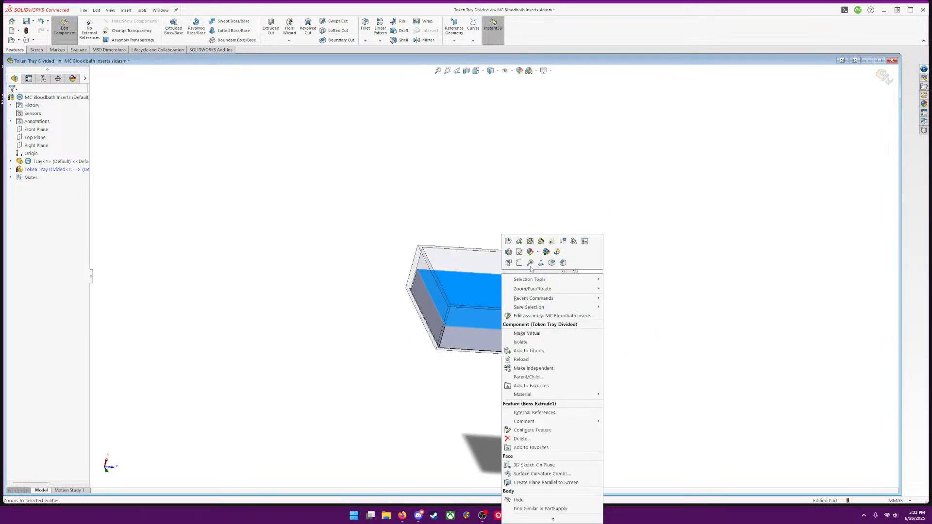
left_click(519, 263)
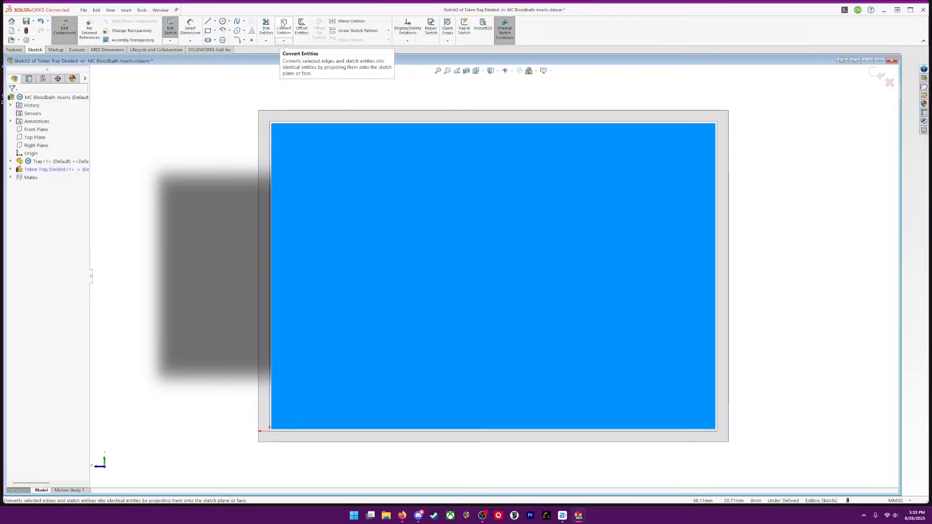
Offset the outline of the block's top face inward by 2 mm, without keeping a converted copy of the outline
left_click(290, 25)
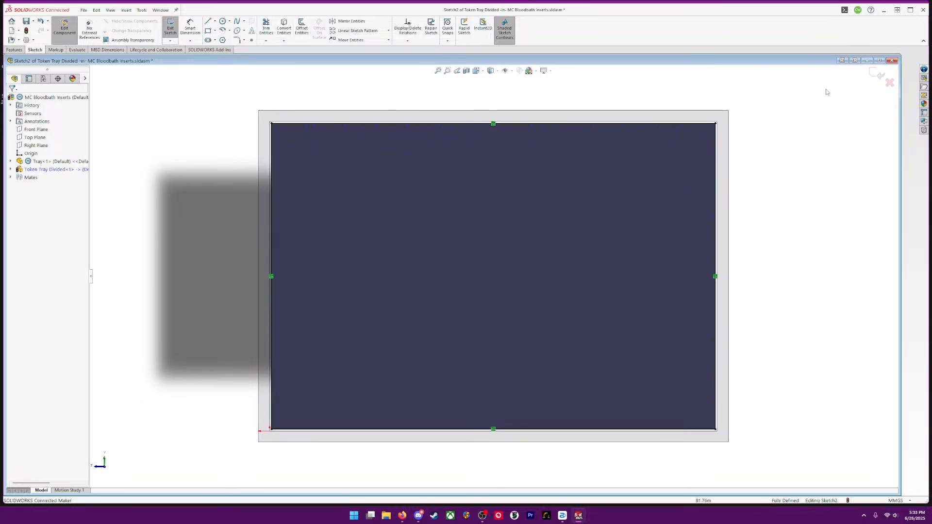
key("ctrl+z")
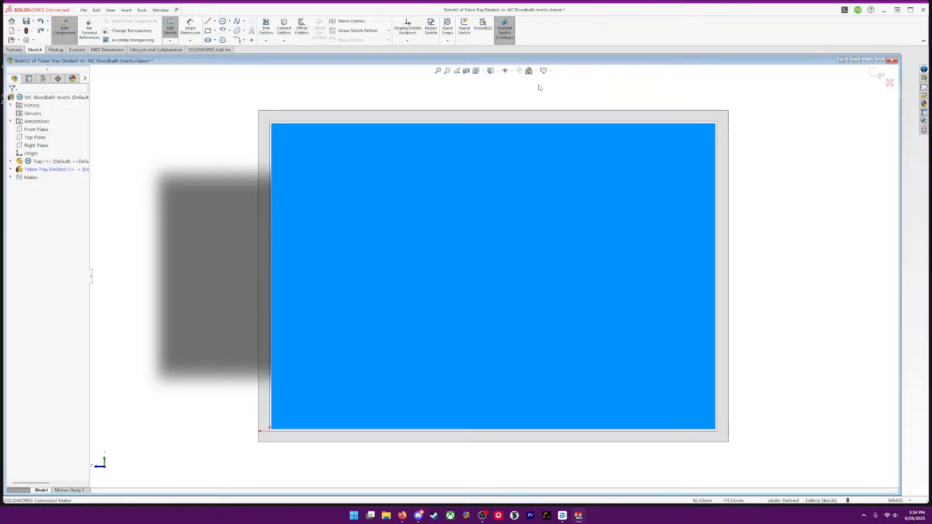
left_click(310, 25)
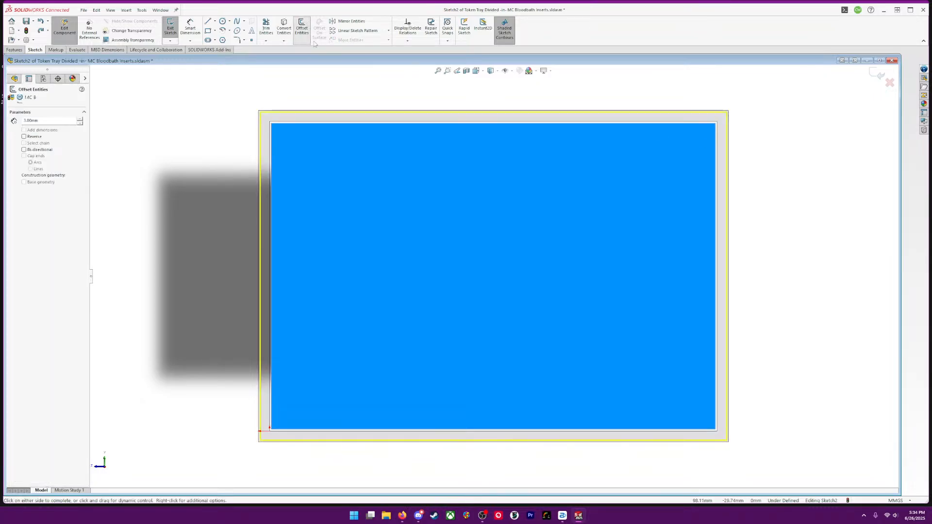
left_click(23, 136)
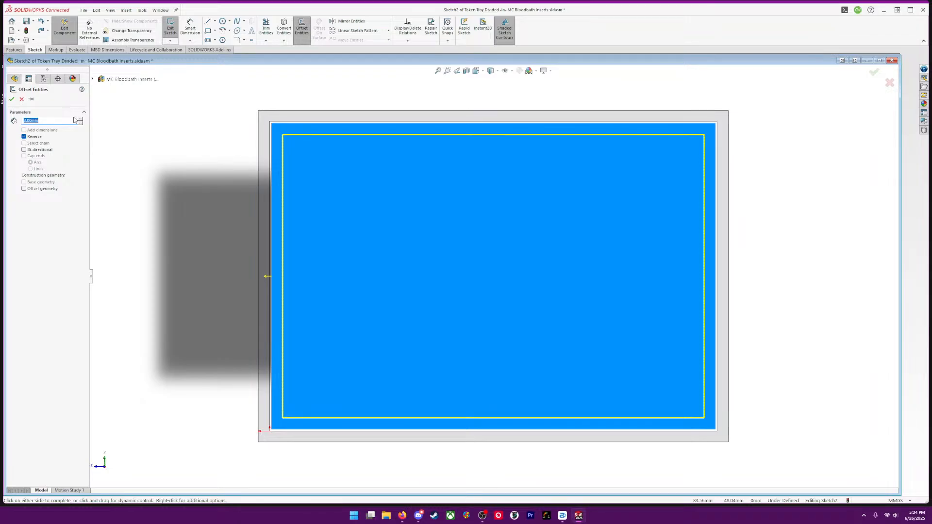
type("2")
key("Return")
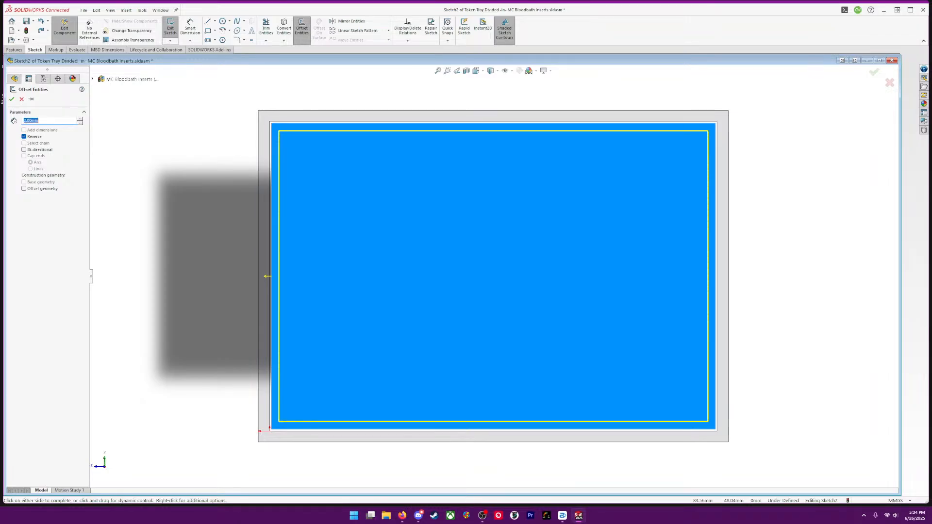
left_click(10, 99)
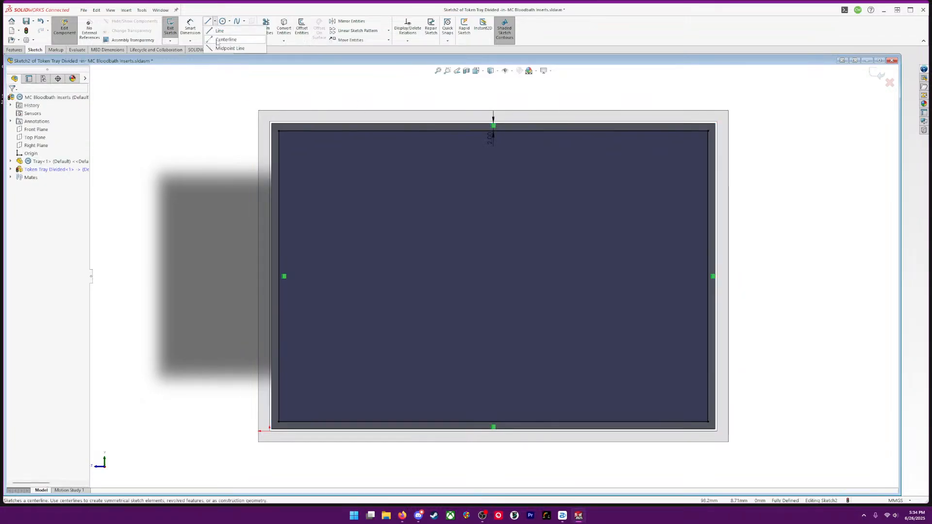
Sketch a vertical centerline between the midpoints of the offset outline's two long edges
left_click(207, 21)
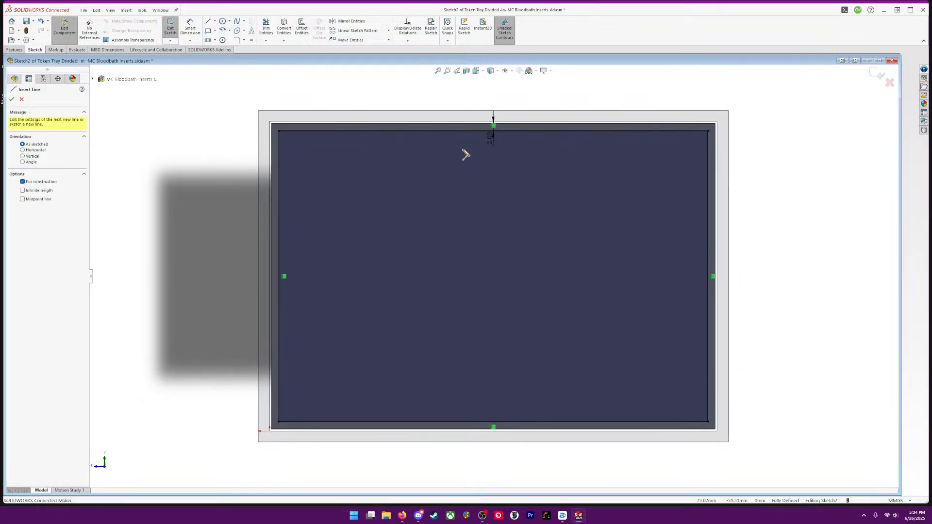
left_click(494, 130)
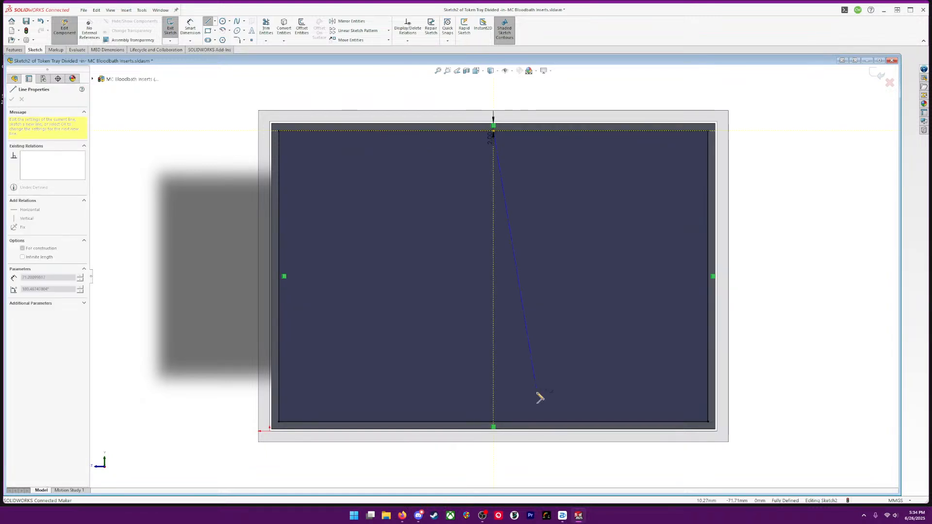
left_click(494, 422)
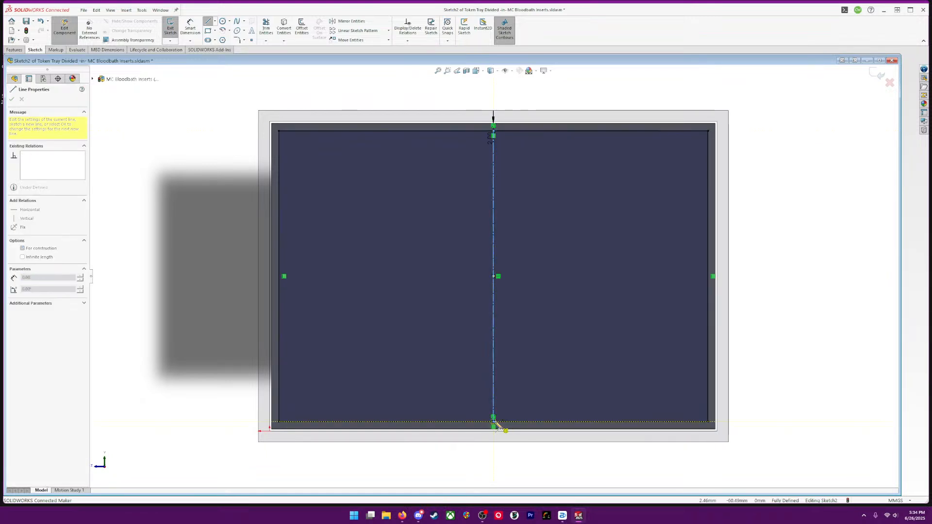
key("Escape")
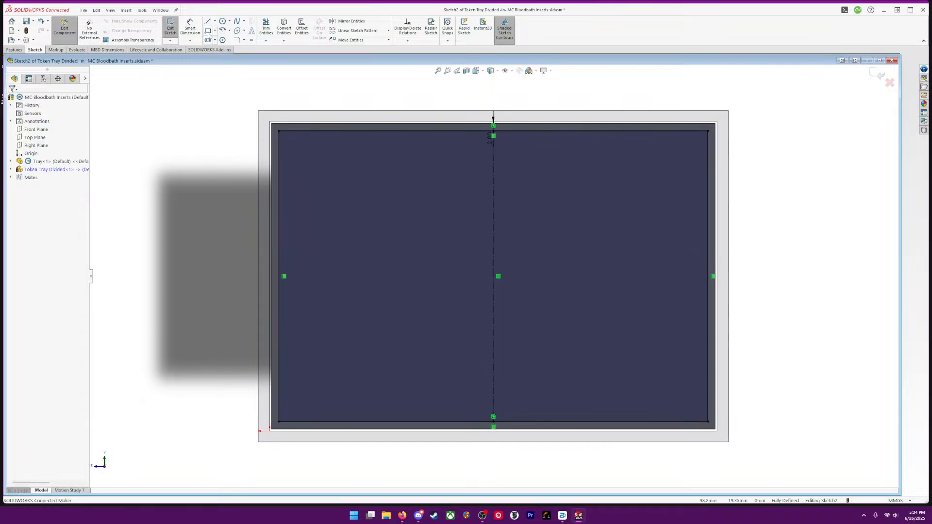
Sketch a divider rectangle about 8.8 mm wide around the centerline, spanning between the two long edges of the offset outline
left_click(208, 31)
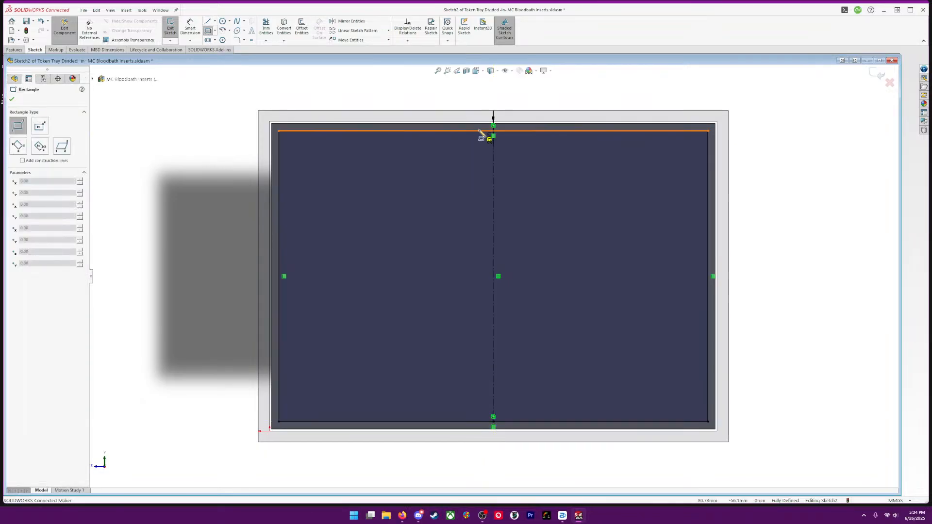
left_click(480, 131)
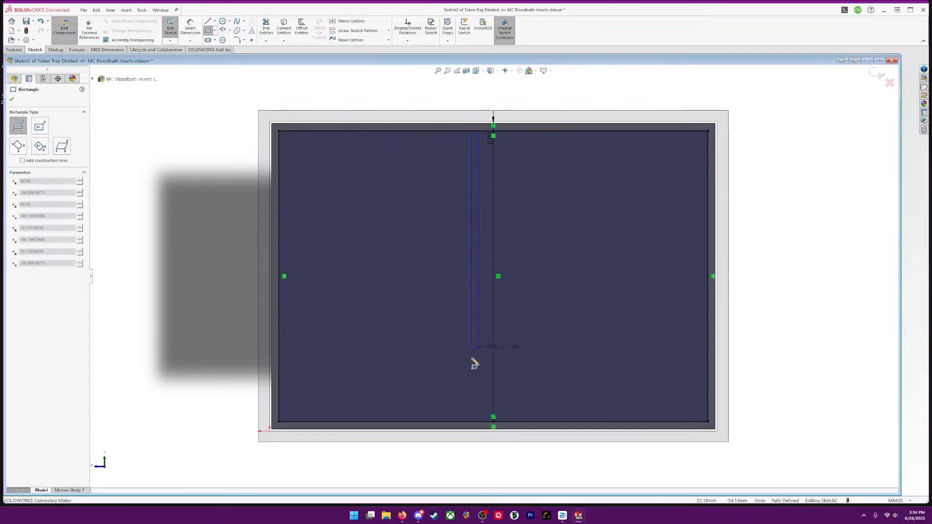
left_click(515, 427)
scroll(506, 183, "up", 3)
scroll(500, 208, "down", 8)
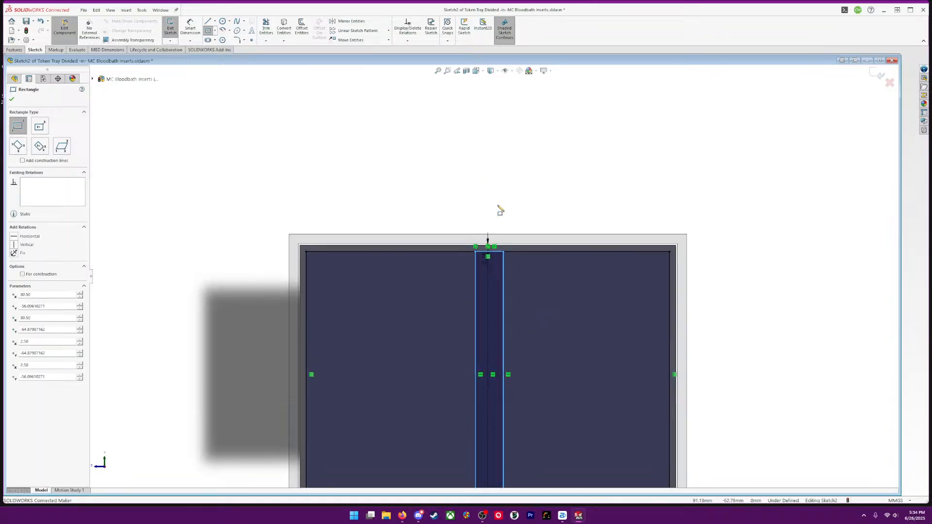
scroll(493, 262, "down", 3)
key("Escape")
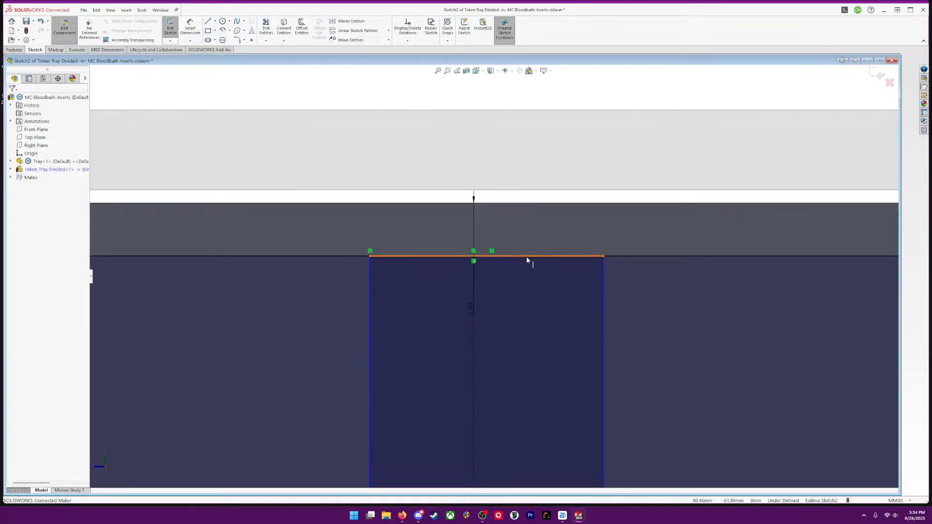
Centre the divider rectangle by making the midpoint of its short upper edge coincident with the centerline
left_click(527, 257)
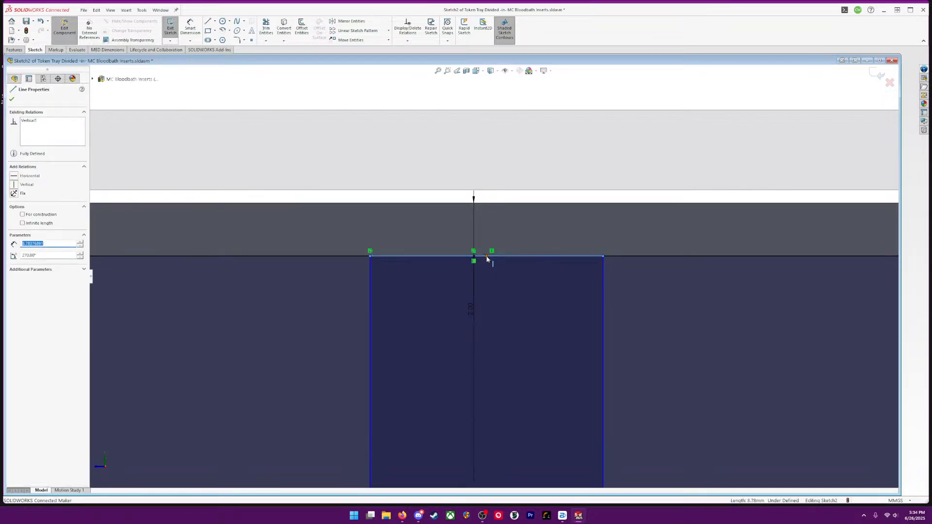
left_click(488, 257)
left_click(475, 284, "ctrl")
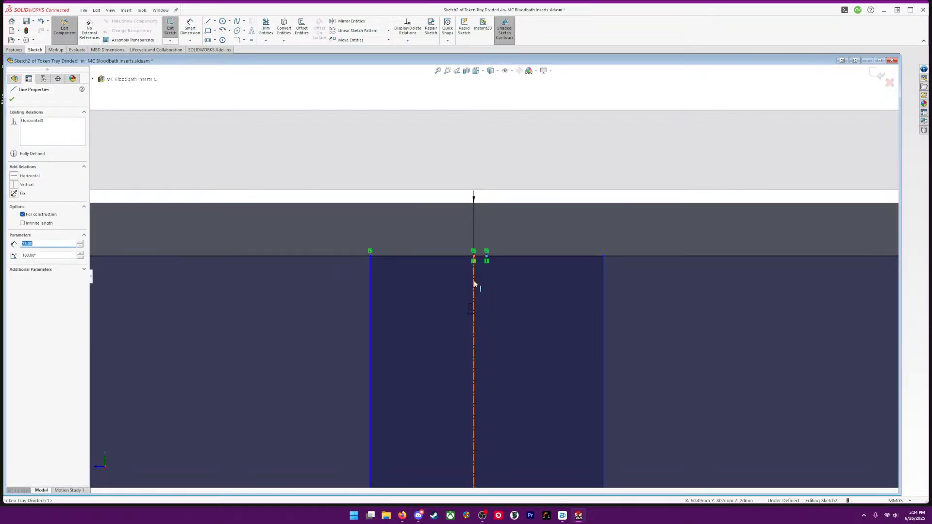
left_click(14, 226)
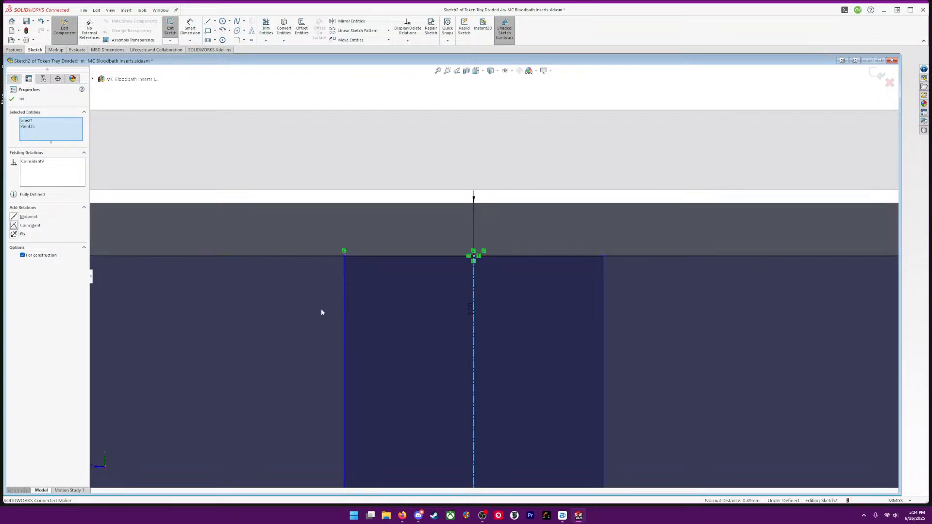
Dimension the divider rectangle's width between its two long sides and set it to 2 mm
left_click(190, 27)
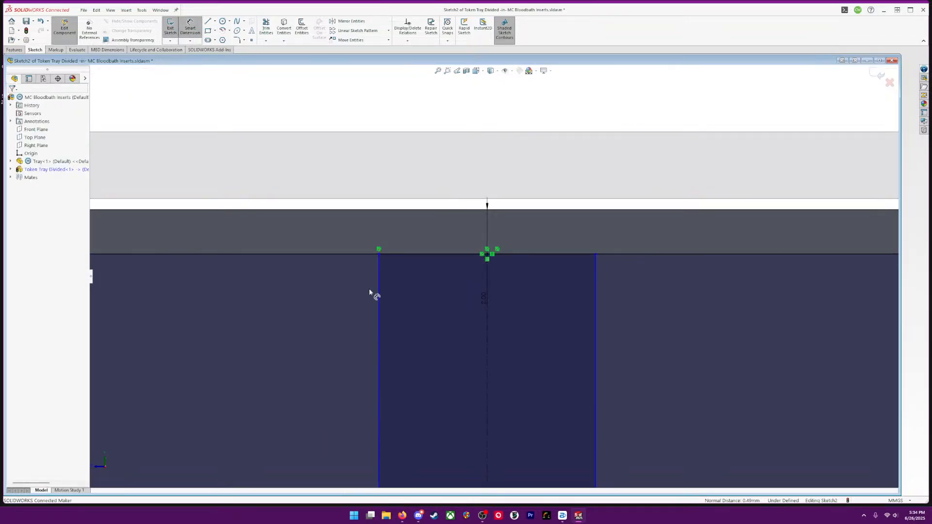
left_click(379, 314)
left_click(595, 307)
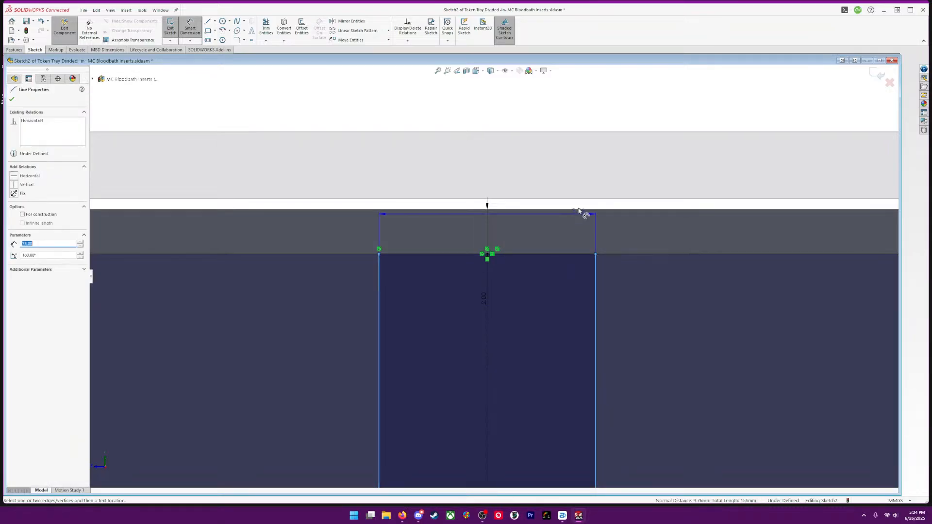
left_click(578, 163)
type("2.00mm")
key("Return")
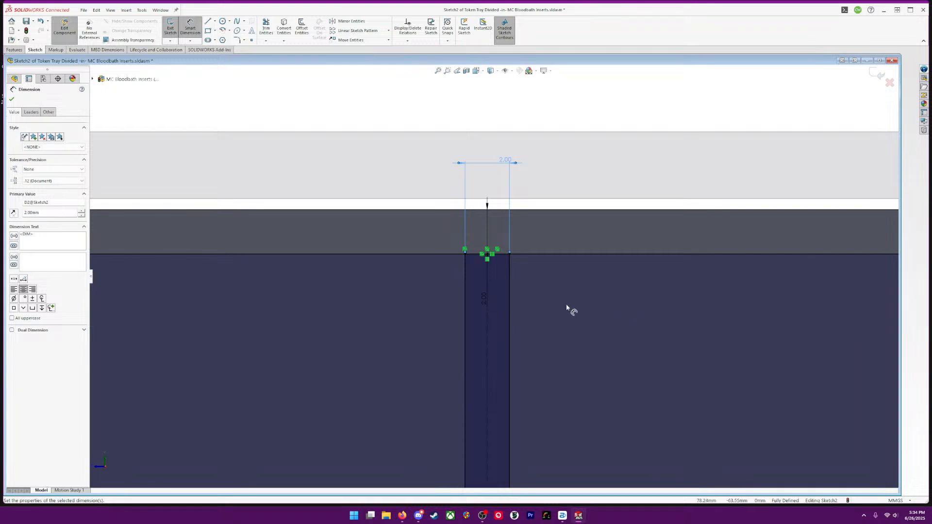
scroll(566, 304, "down", 3)
scroll(567, 304, "up", 8)
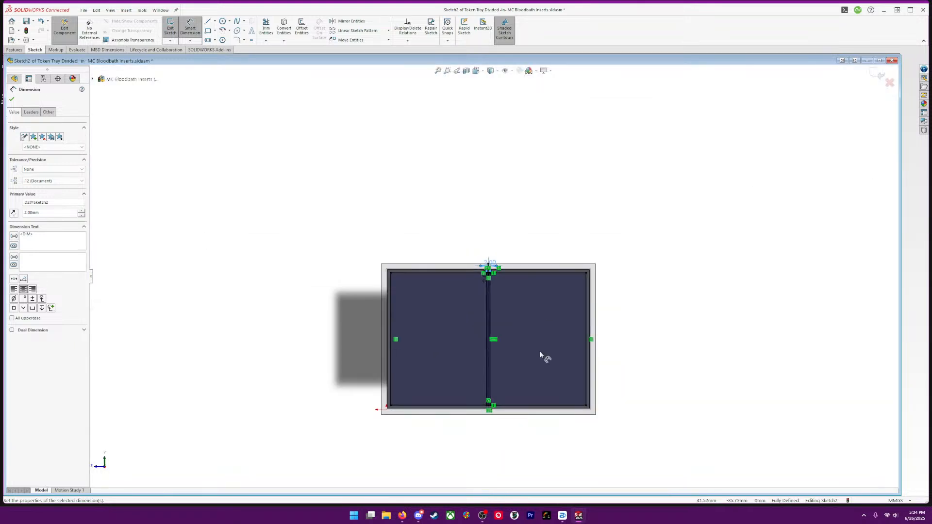
scroll(541, 355, "down", 2)
middle_click_drag(685, 367, 706, 270)
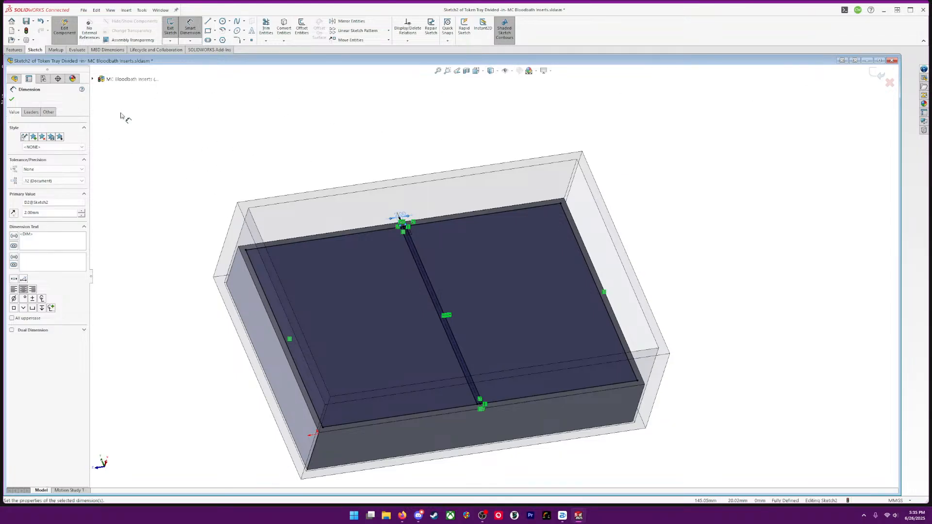
key("Escape")
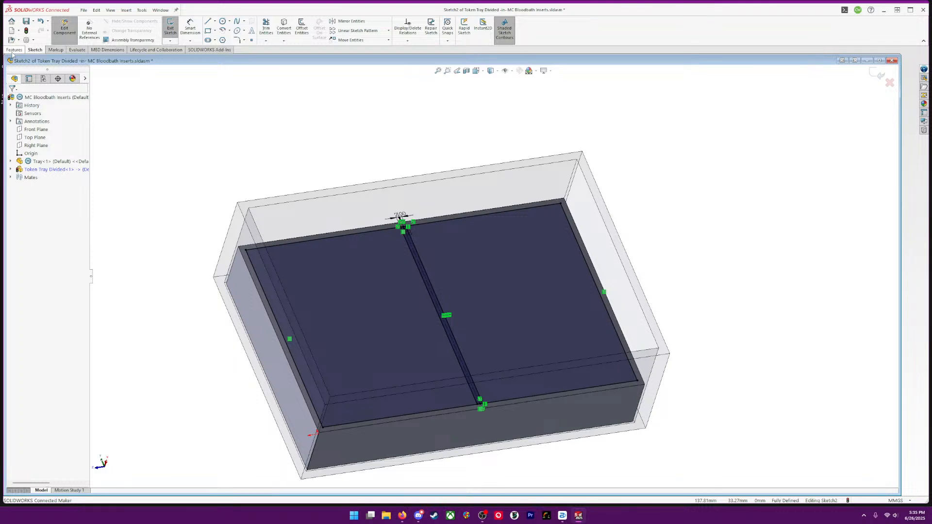
Begin an Extruded Cut using the two compartment regions on either side of the divider as contours
left_click(14, 50)
left_click(271, 27)
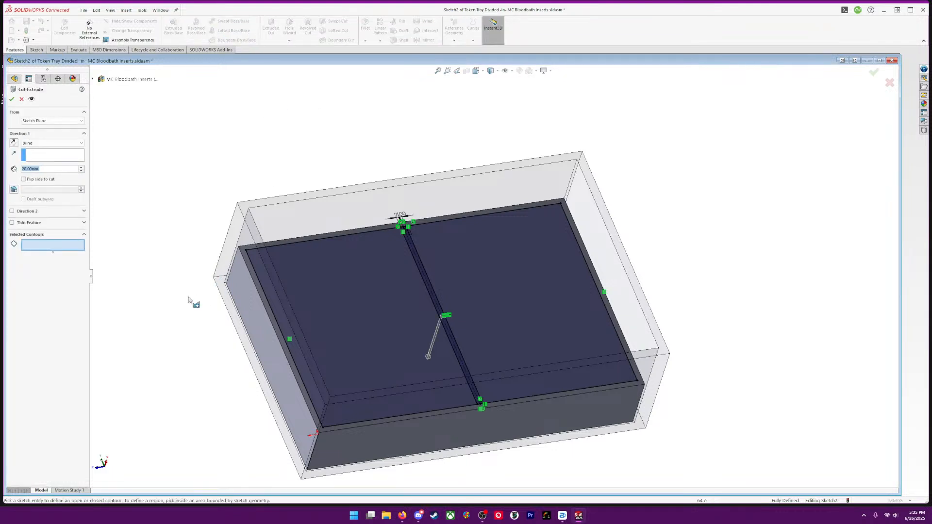
left_click(358, 298)
left_click(462, 323)
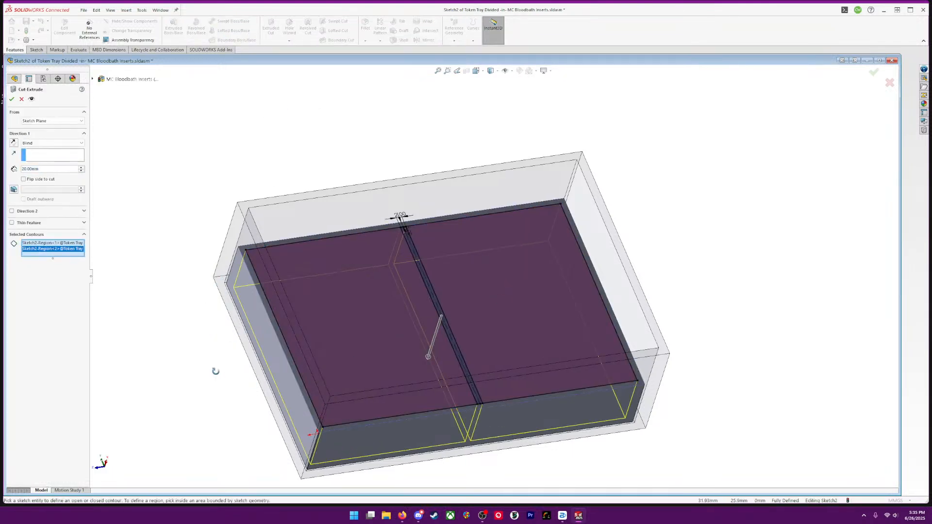
End the cut with Offset From Surface, 2 mm from the block's bottom face, and create the two compartments
mouse_move(214, 370)
middle_mouse_down()
mouse_move(303, 288)
mouse_move(301, 273)
middle_mouse_up()
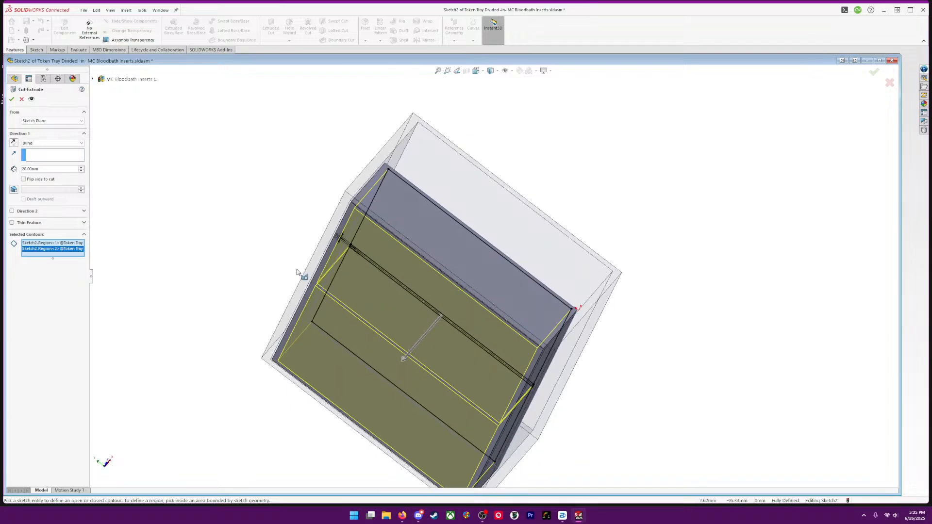
left_click(81, 143)
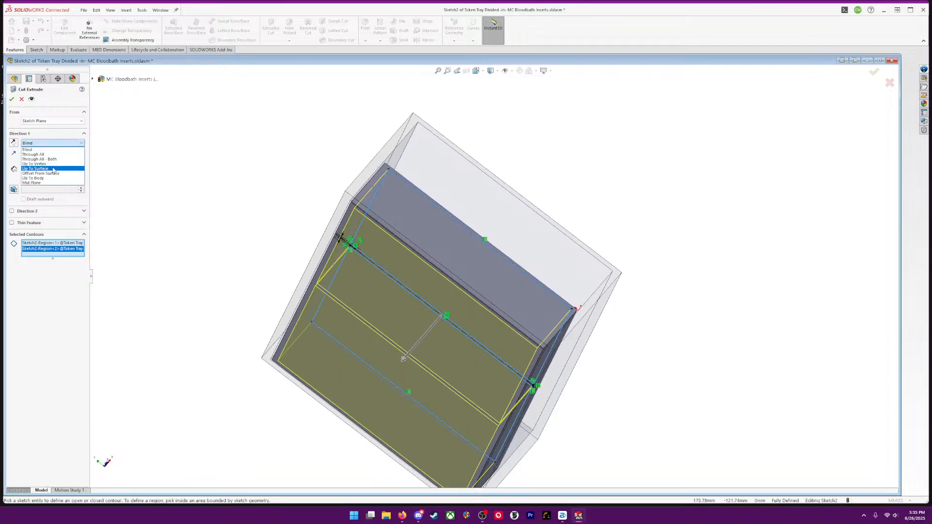
left_click(58, 174)
left_click(406, 284)
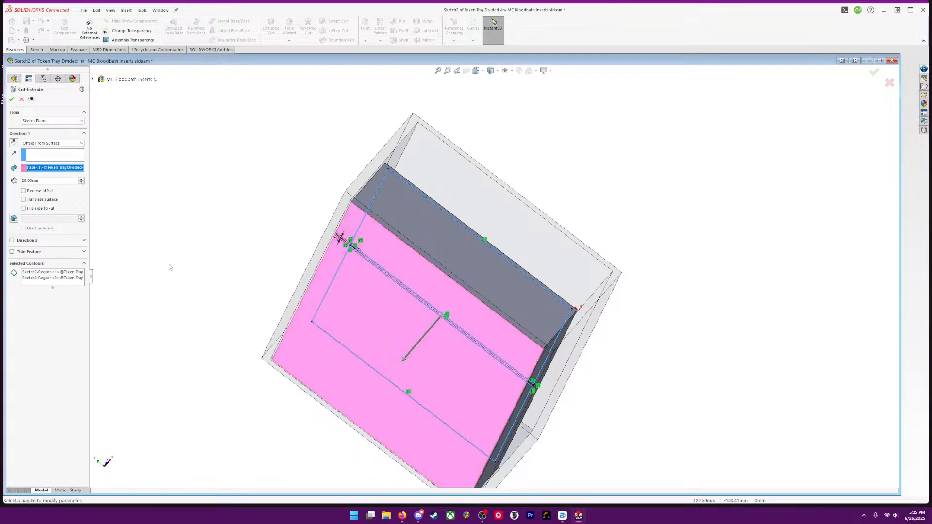
type("2")
key("Return")
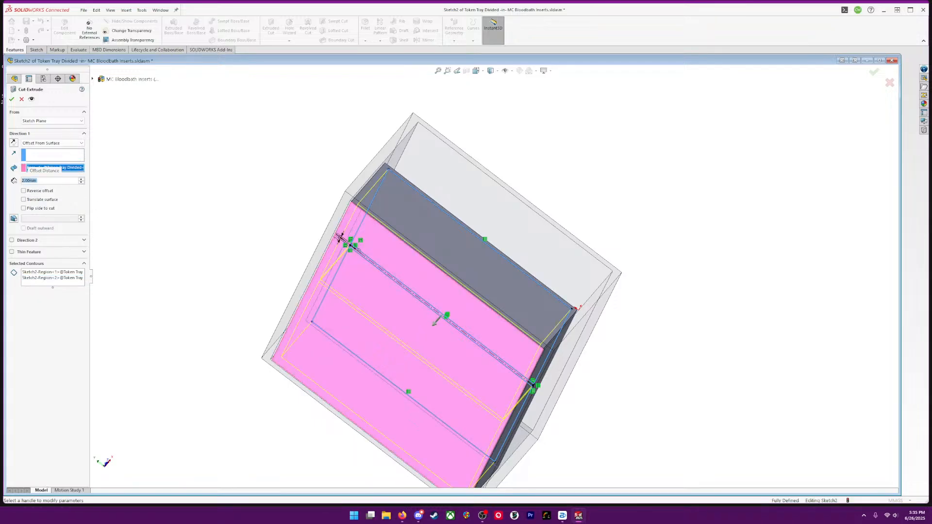
left_click(21, 99)
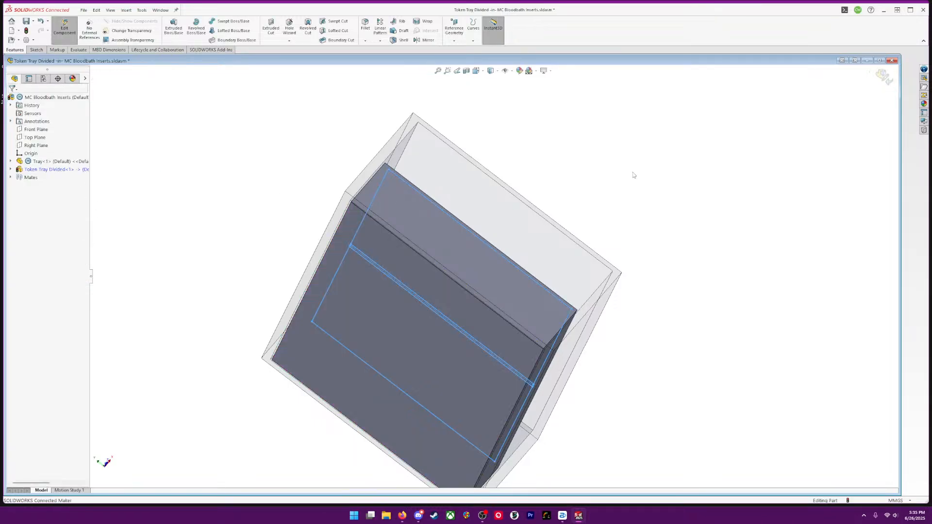
middle_click_drag(714, 263, 759, 322)
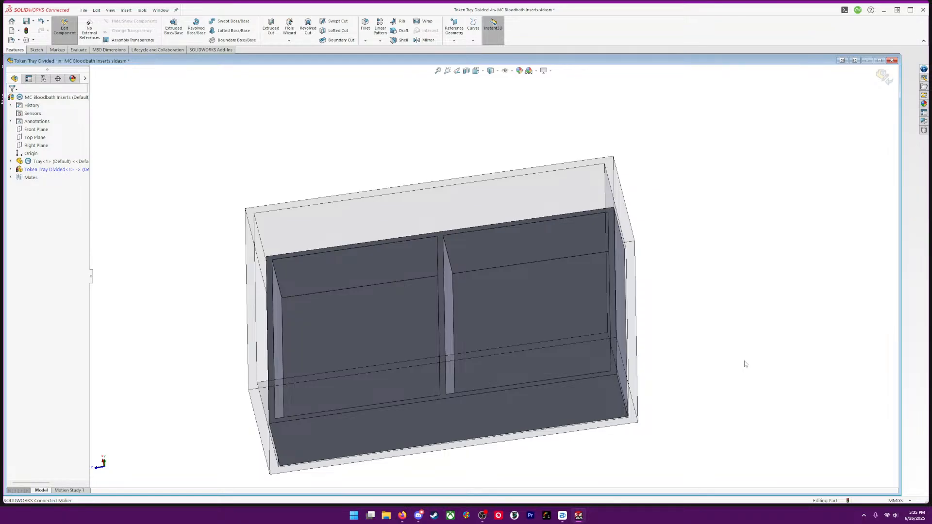
middle_click_drag(683, 316, 682, 262)
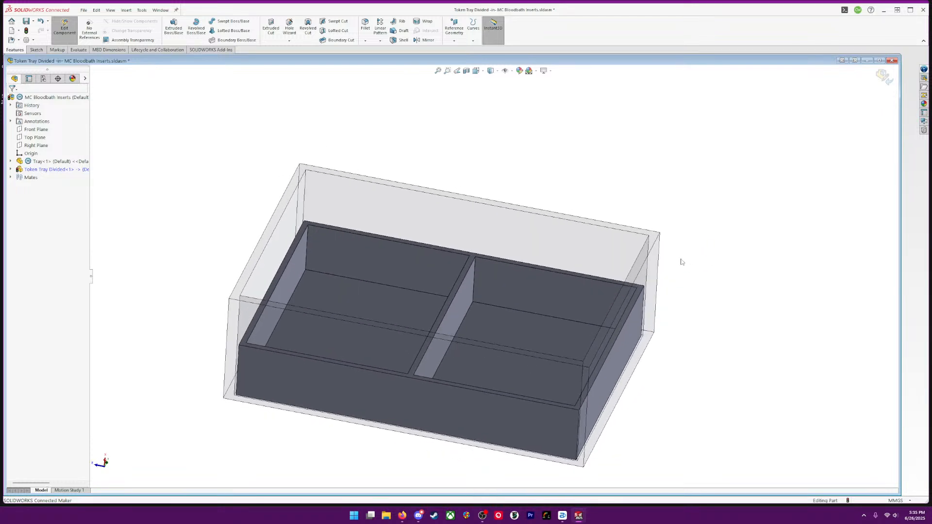
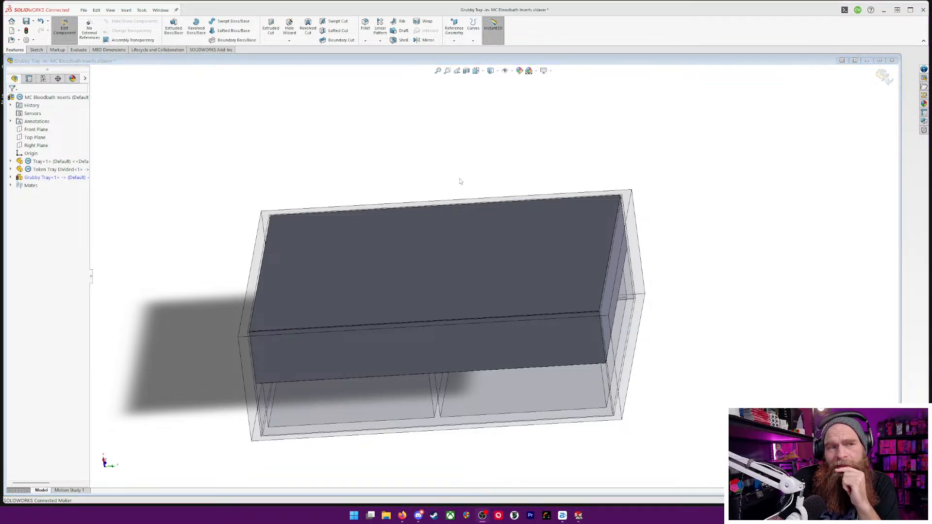
Begin a Shell on the Grubby Tray block with the preview shown and the thickness set to 2 mm
scroll(440, 302, "up", 2)
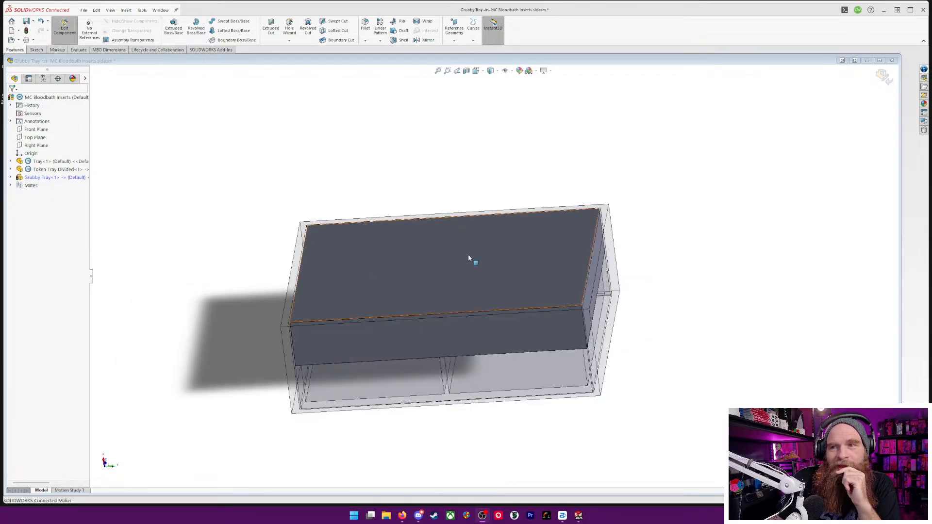
left_click(401, 40)
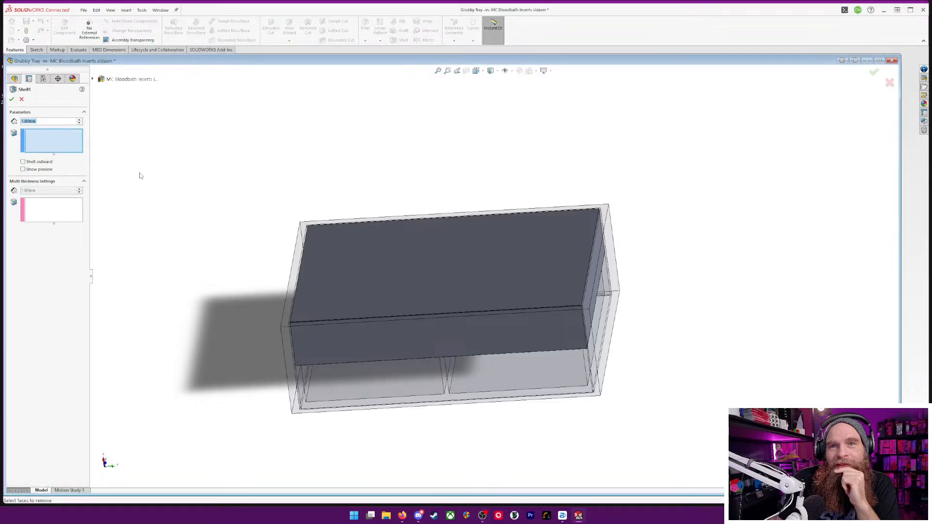
left_click(23, 170)
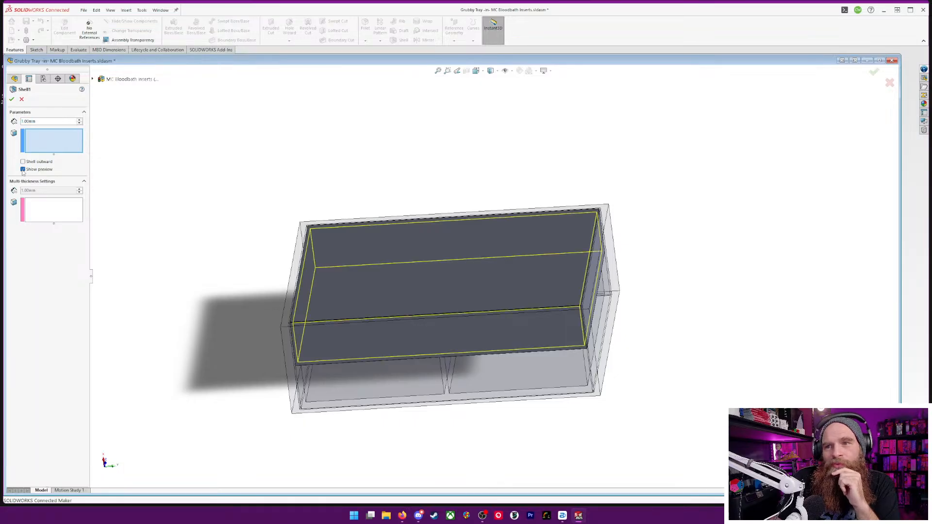
left_click(51, 122)
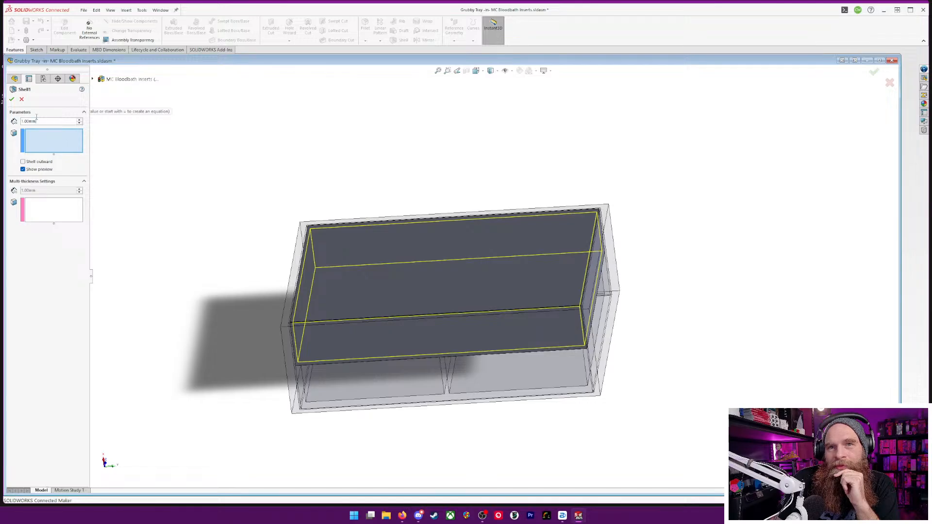
left_click_drag(36, 117, 19, 118)
type("2")
key("Return")
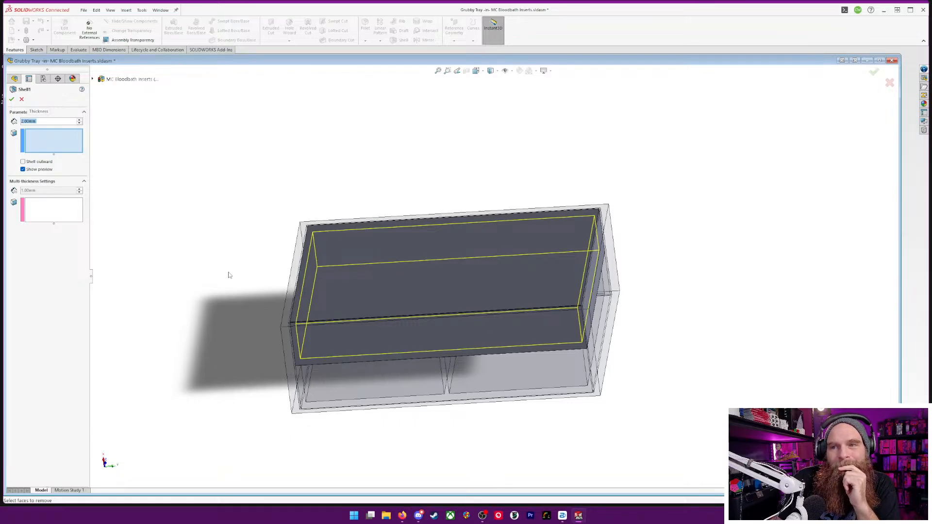
Choose only the block's top face as the face to remove and create the shell
middle_click_drag(229, 272, 200, 276)
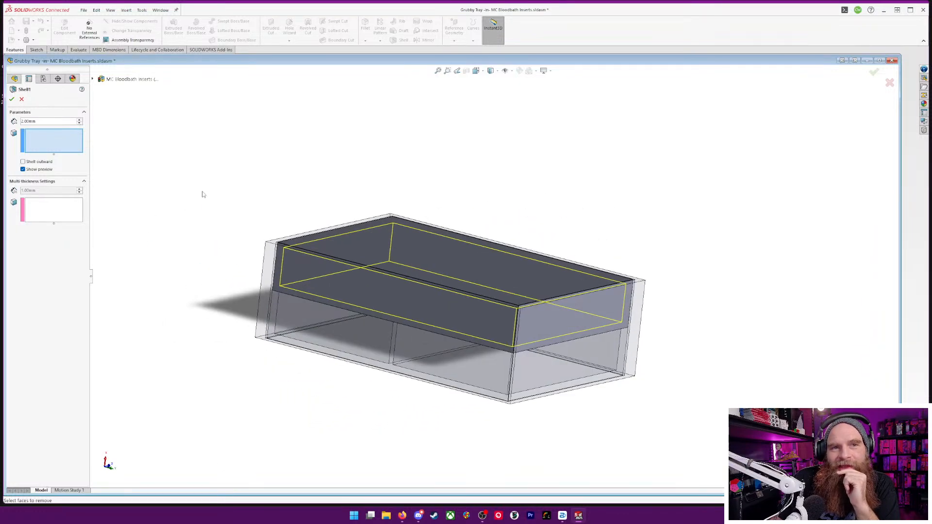
middle_click_drag(212, 187, 190, 232)
left_click(450, 256)
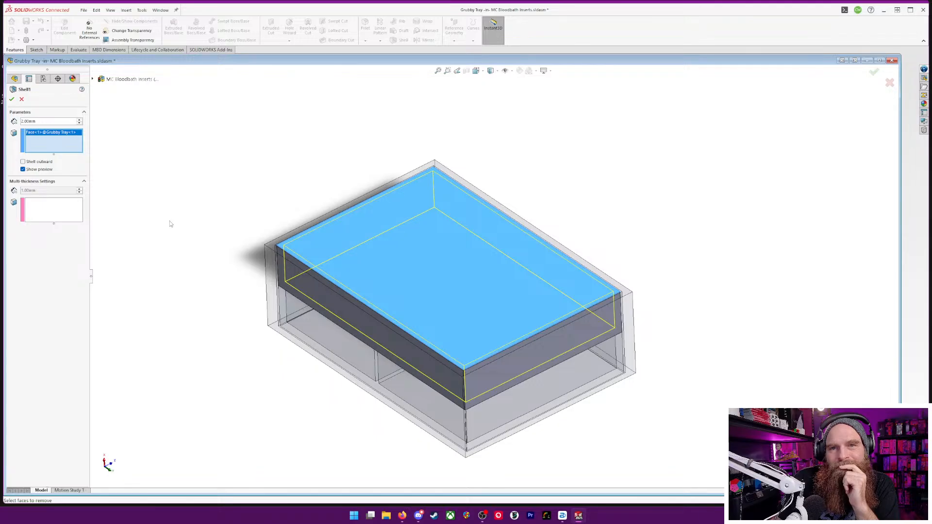
middle_click_drag(167, 239, 234, 242)
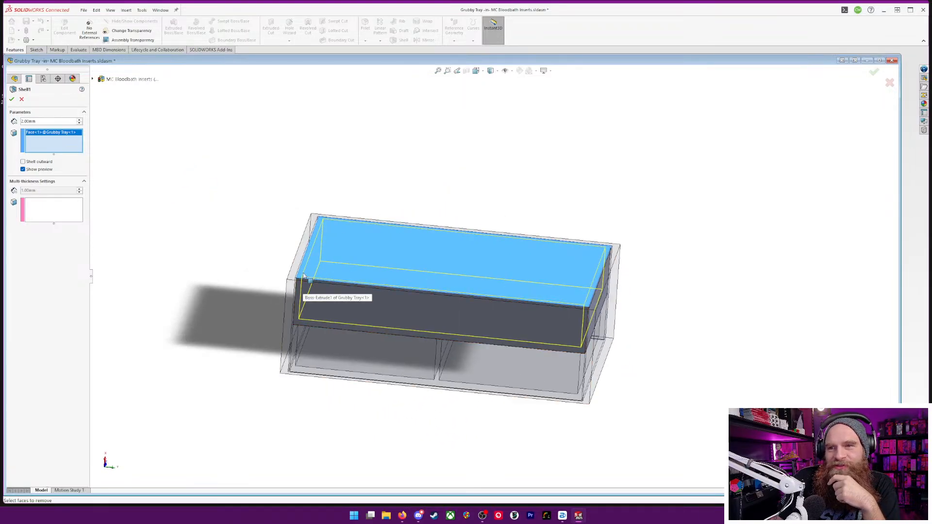
middle_click_drag(303, 293, 170, 262)
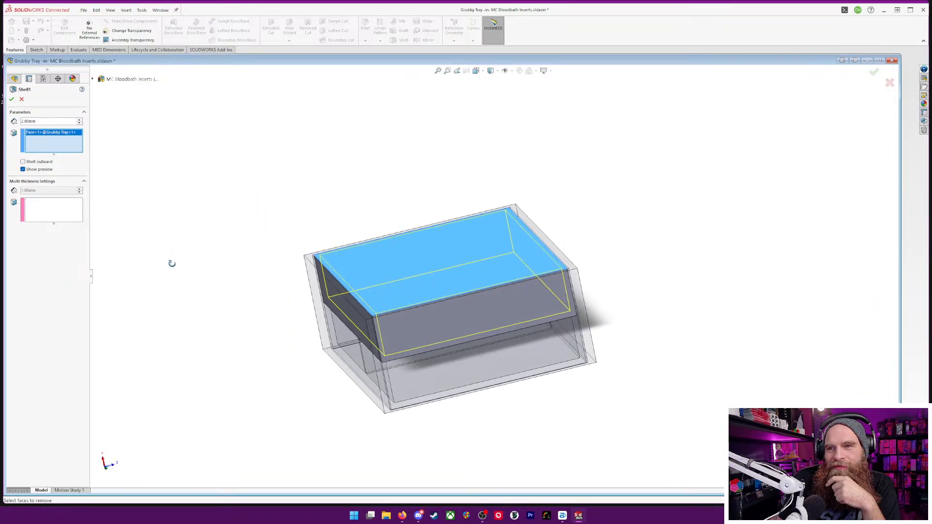
left_click(336, 280)
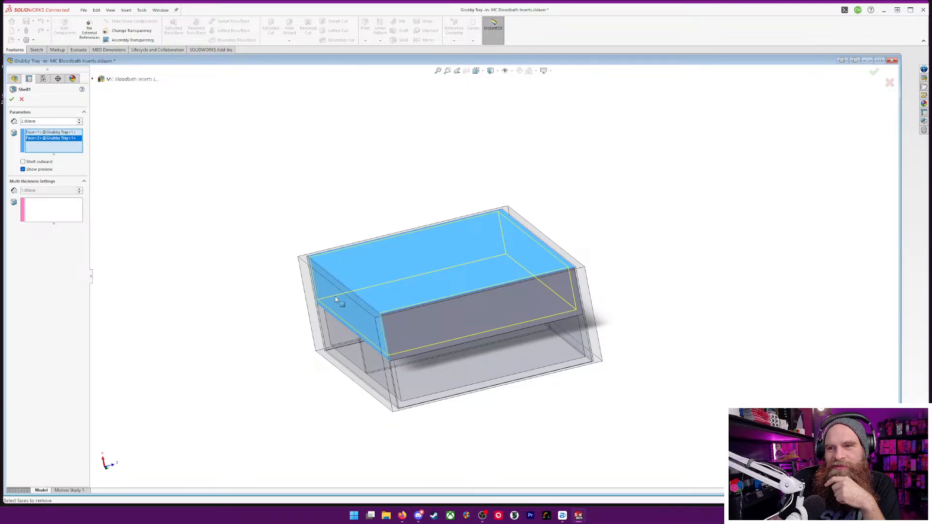
left_click(355, 294)
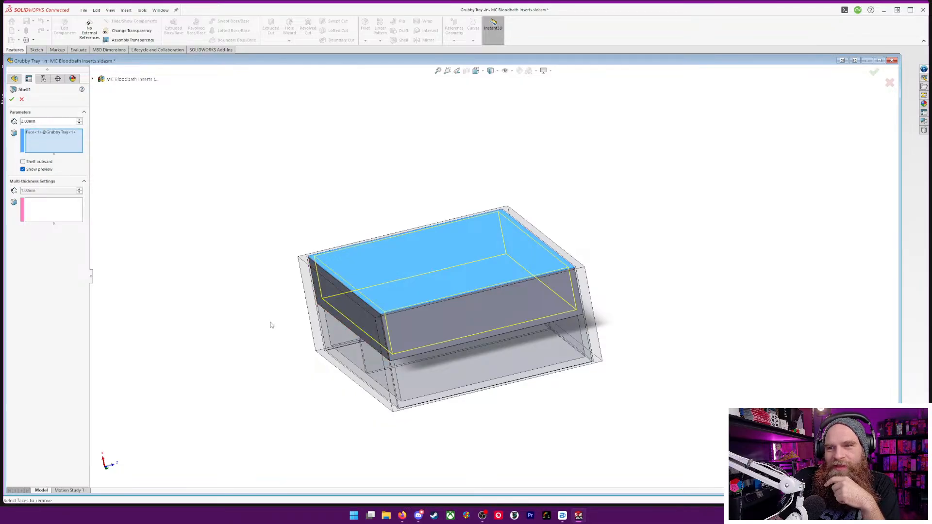
left_click(406, 272)
left_click(407, 290)
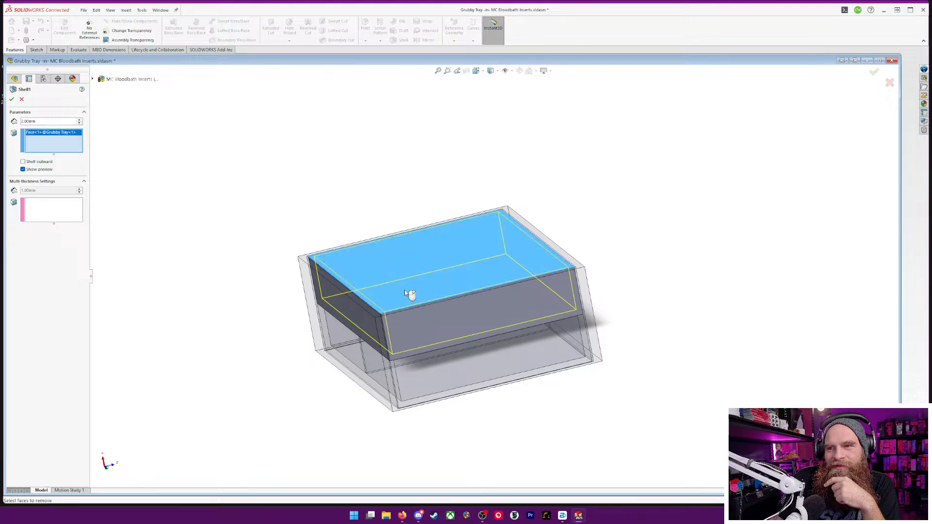
left_click(407, 290)
left_click(407, 291)
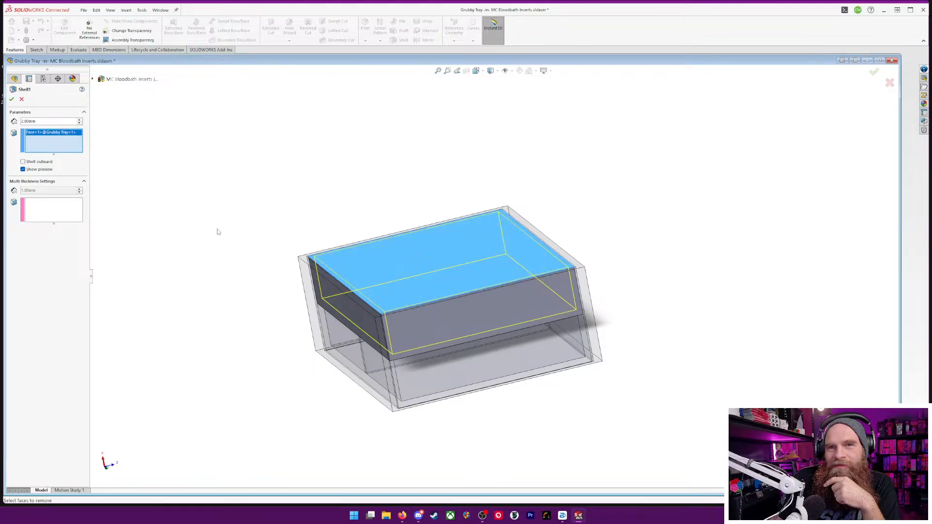
left_click(11, 99)
Start a sketch on the tray's inner floor and draw a vertical centerline between the midpoints of its two long edges
middle_click_drag(212, 224, 199, 322)
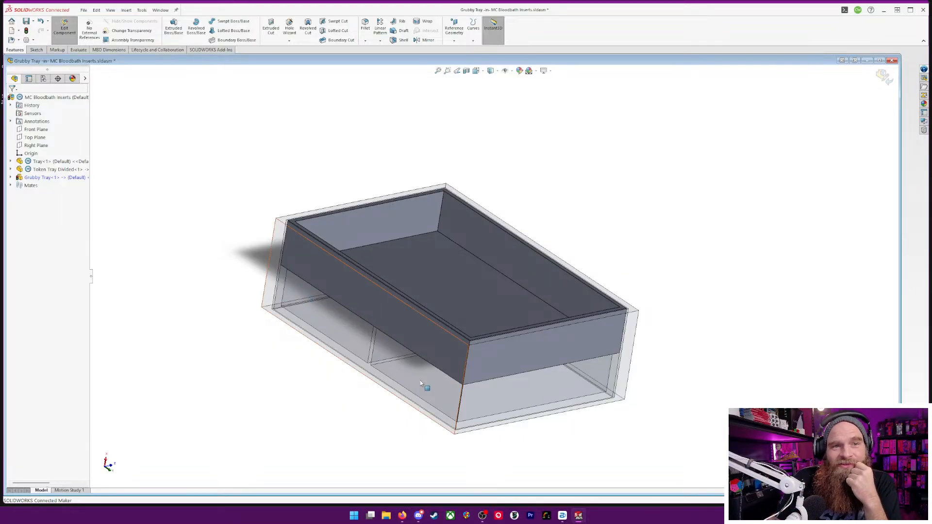
middle_click_drag(685, 227, 415, 287)
right_click(415, 288)
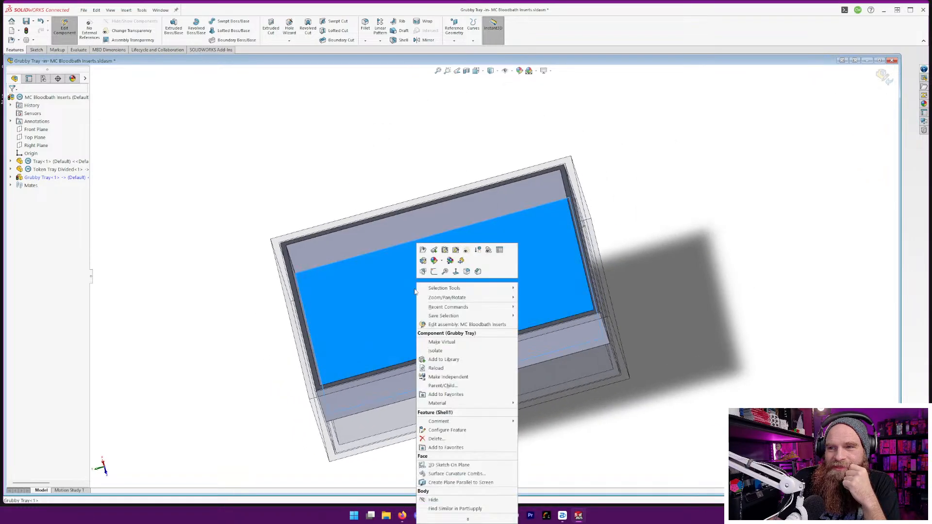
left_click(434, 272)
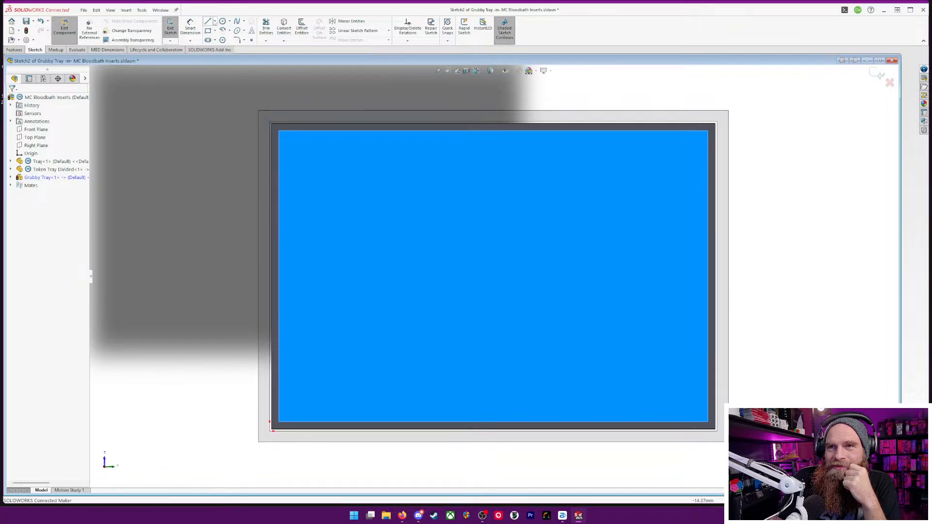
left_click(223, 22)
left_click(215, 21)
left_click(229, 41)
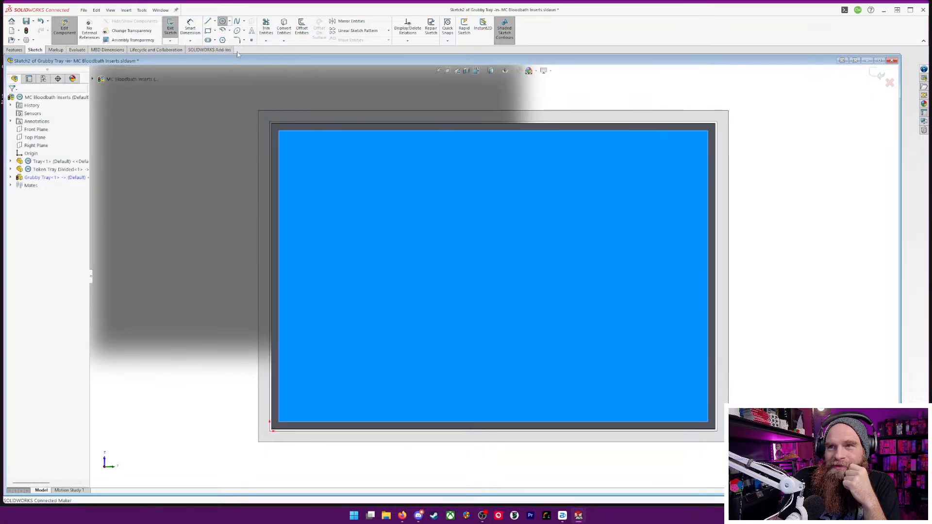
left_click(493, 131)
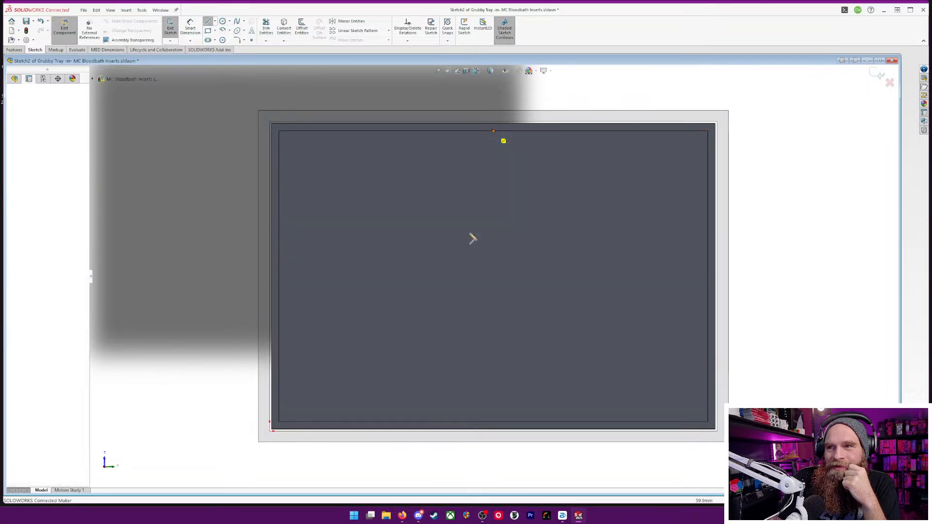
left_click(494, 420)
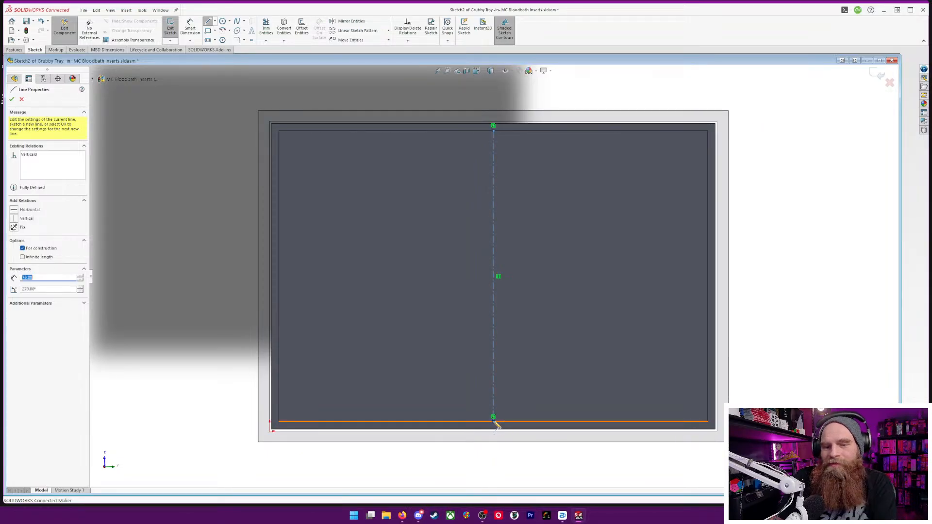
key("Escape")
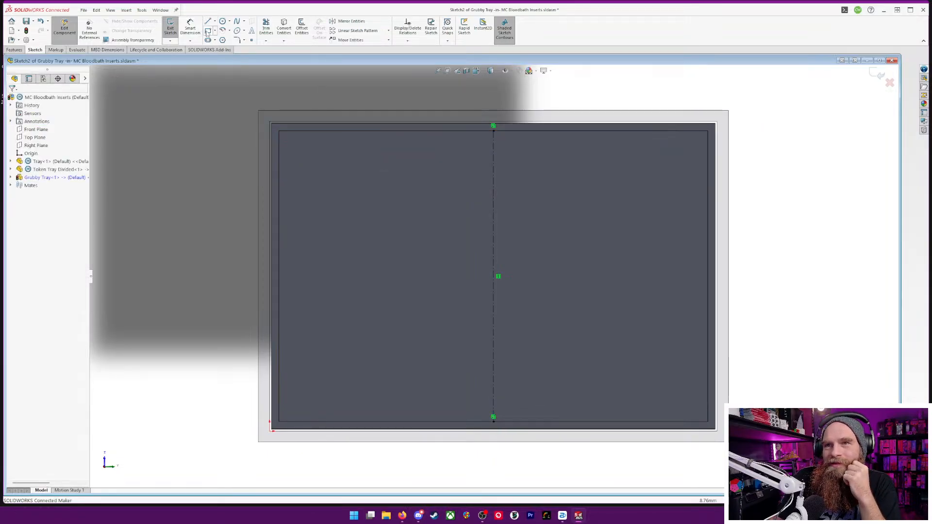
Sketch a narrow corner rectangle about 4.9 mm wide around the centerline, spanning the floor between its two long edges
left_click(208, 31)
left_click(487, 131)
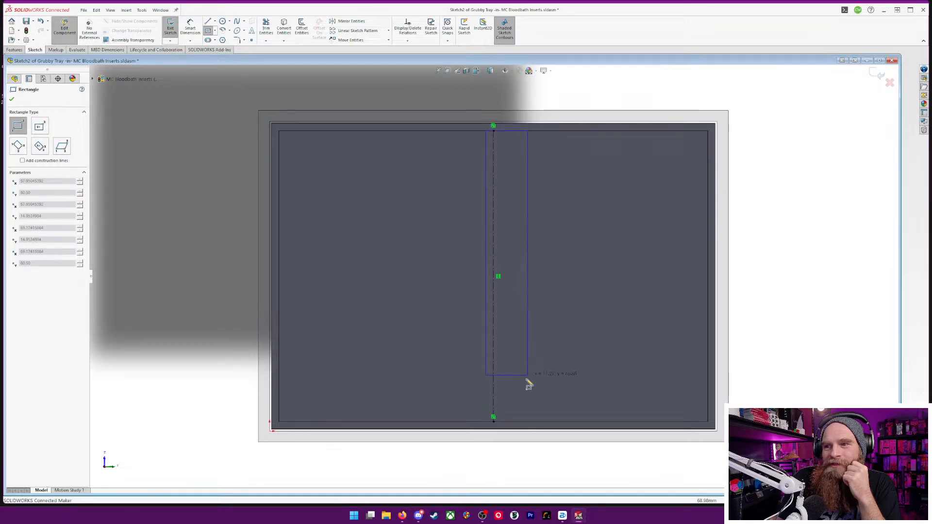
left_click(506, 428)
key("f")
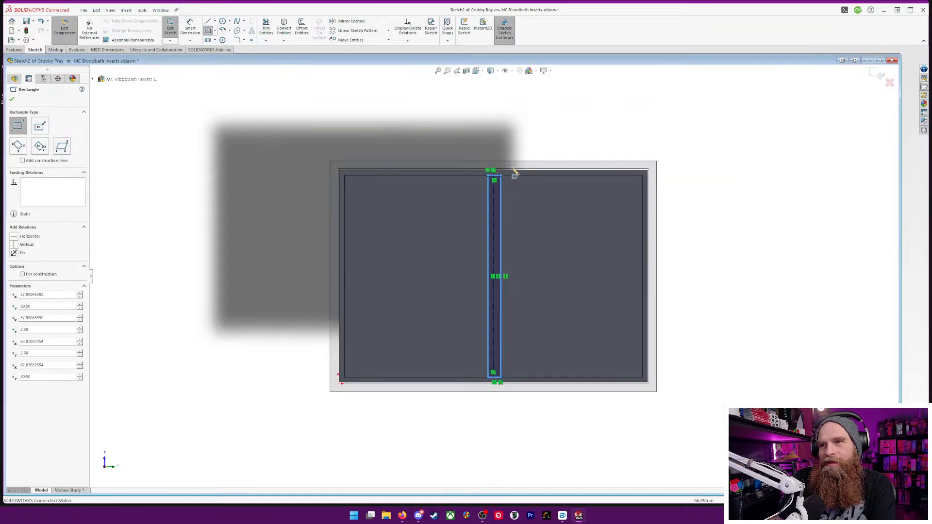
scroll(515, 174, "up", 5)
key("Escape")
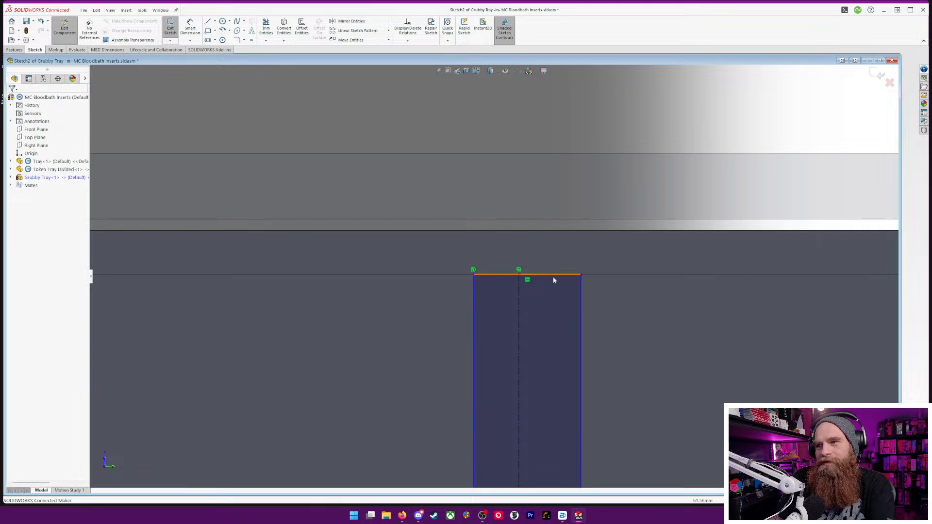
Make the midpoint of the rectangle's short upper edge coincident with the centerline
left_click(529, 275)
left_click(520, 317, "ctrl")
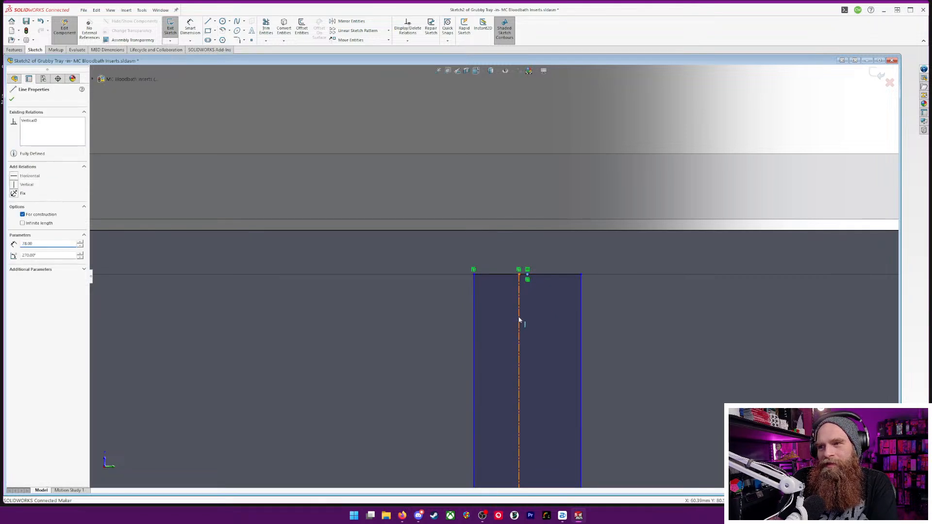
left_click(16, 227)
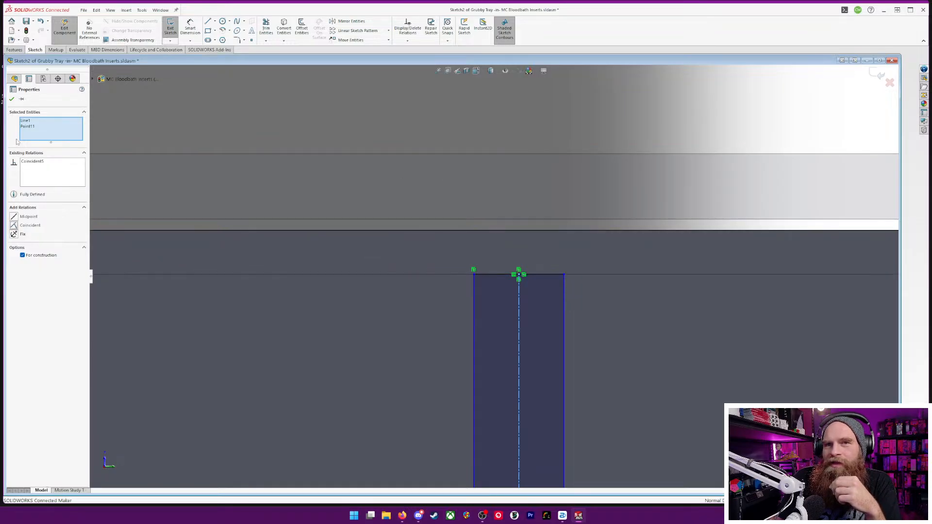
left_click(13, 98)
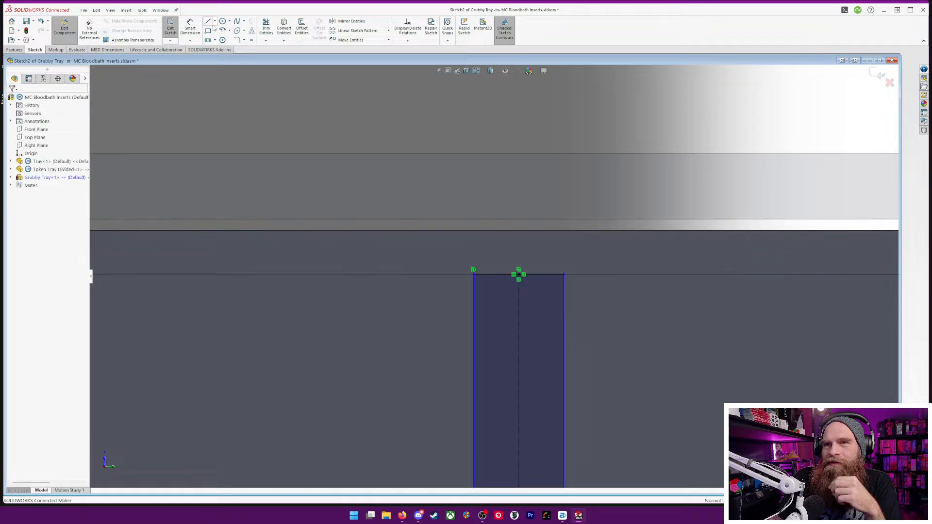
Dimension the divider rectangle's short upper edge and set it to 2 mm
left_click(190, 23)
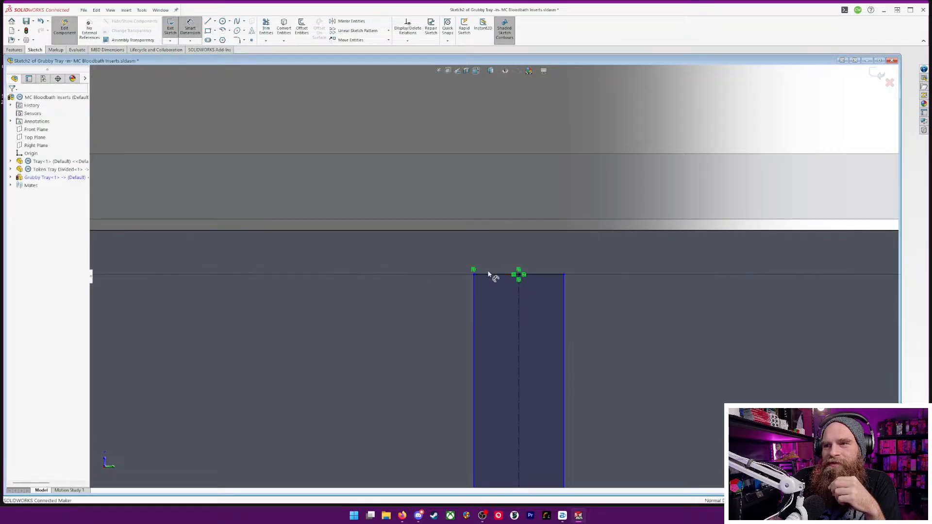
left_click(490, 274)
left_click(513, 123)
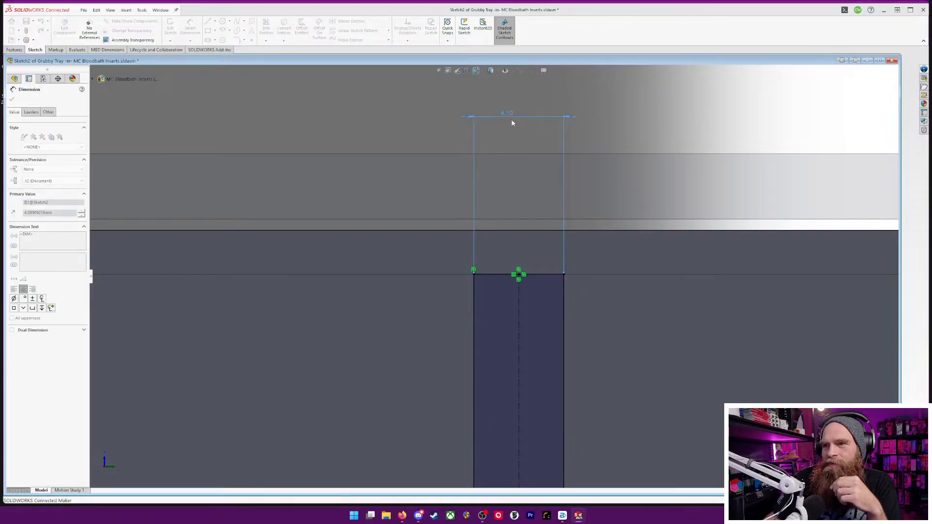
type("2")
key("Return")
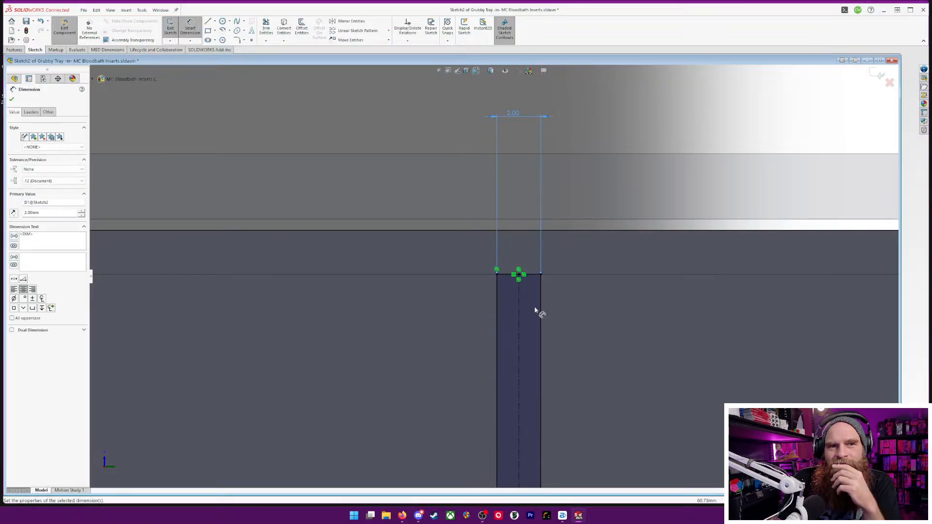
Try to create a rib from the narrow divider rectangle sketched on the tray's inner floor
scroll(535, 311, "down", 3)
scroll(525, 311, "up", 11)
scroll(525, 314, "up", 5)
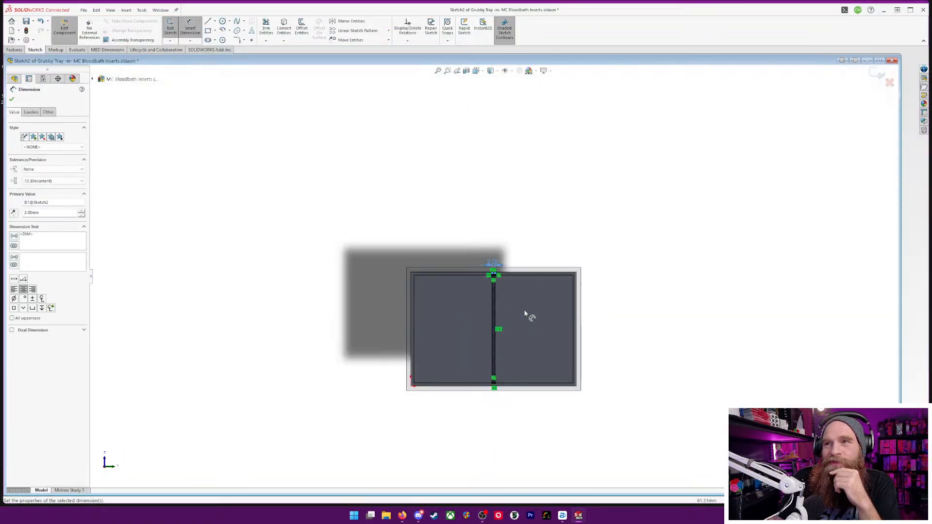
scroll(527, 316, "down", 4)
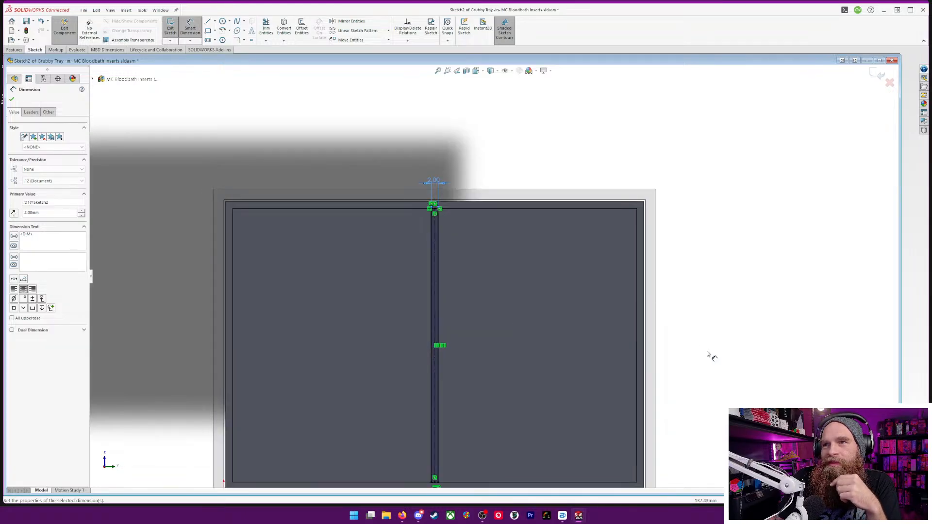
mouse_move(710, 354)
middle_mouse_down()
mouse_move(699, 302)
mouse_move(709, 264)
mouse_move(701, 312)
middle_mouse_up()
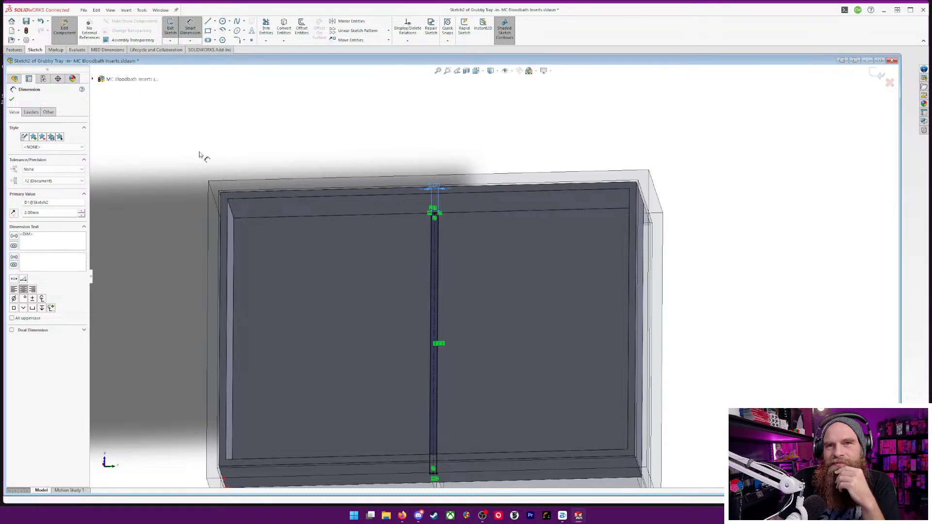
left_click(20, 50)
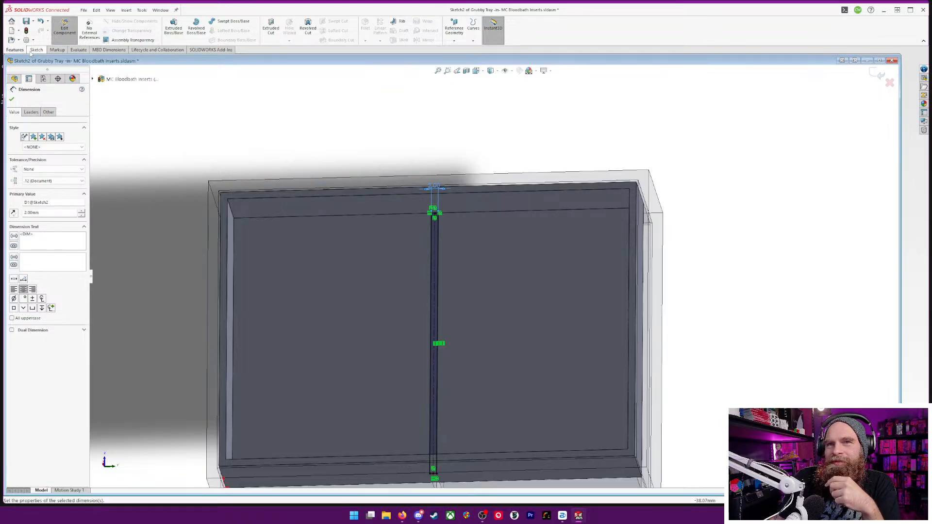
left_click(397, 24)
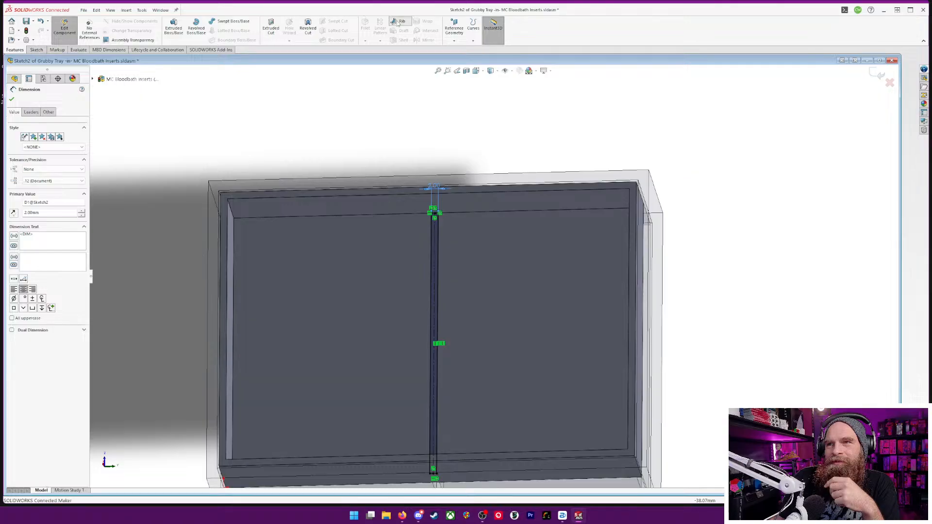
middle_click_drag(764, 314, 488, 315)
scroll(488, 314, "down", 5)
scroll(453, 340, "up", 8)
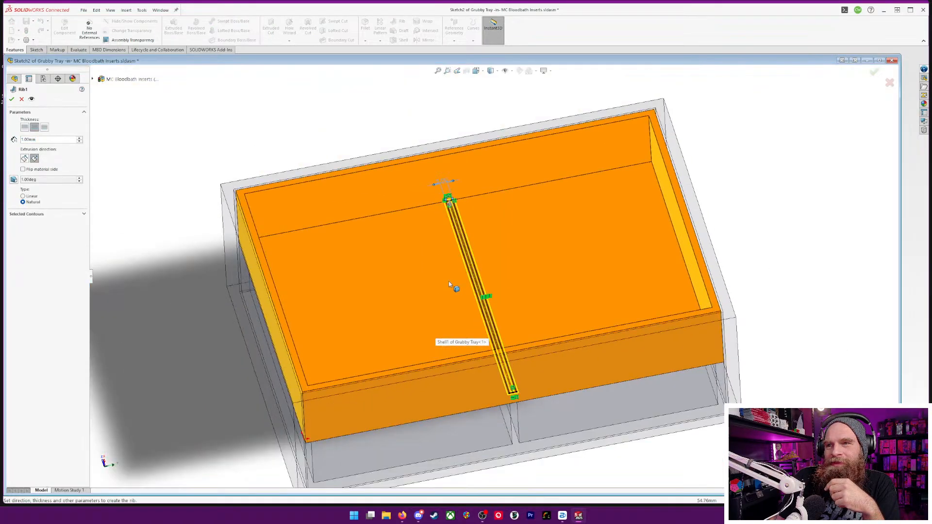
key("Return")
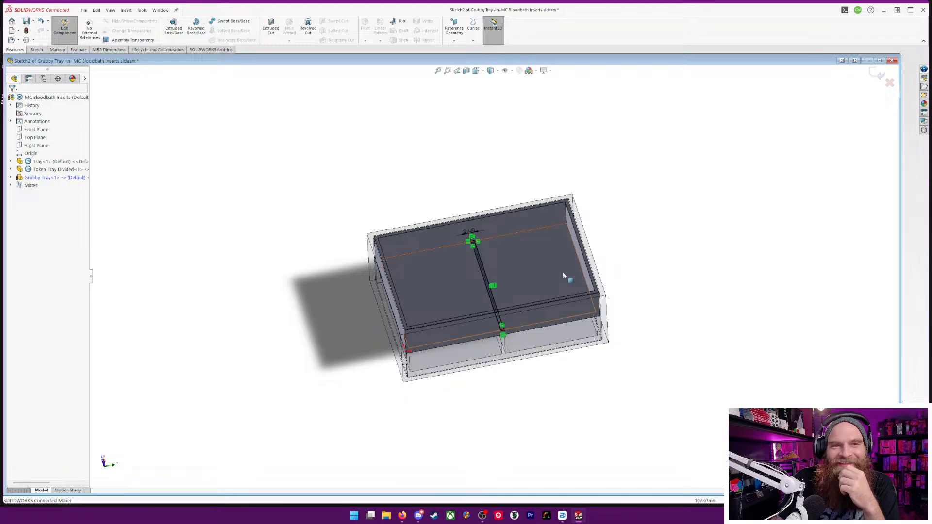
Discard the divider rectangle sketch on the Grubby Tray's inner floor and leave sketch editing
scroll(544, 281, "down", 5)
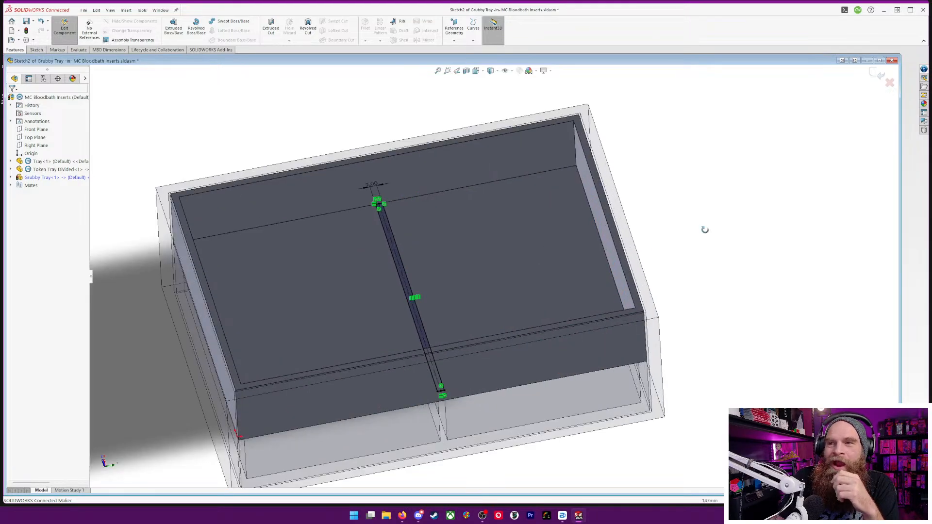
middle_click_drag(701, 229, 699, 262)
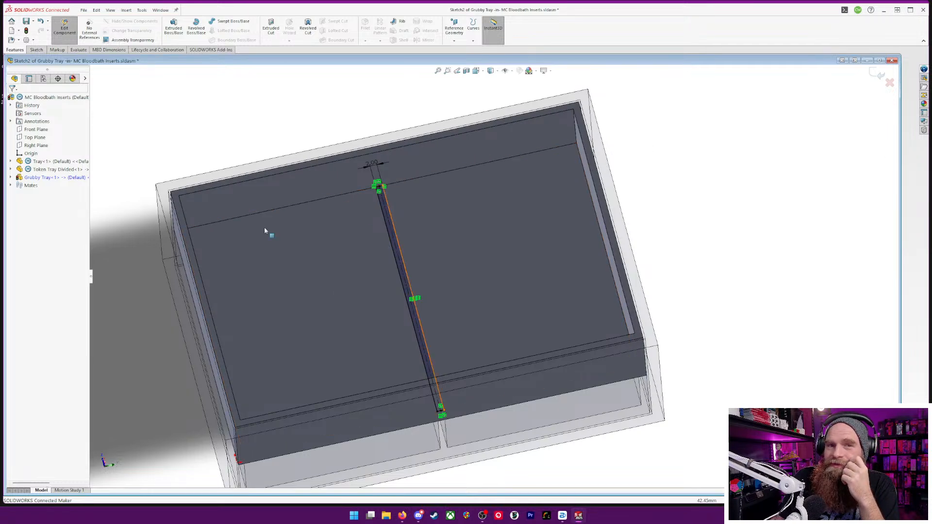
left_click(10, 177)
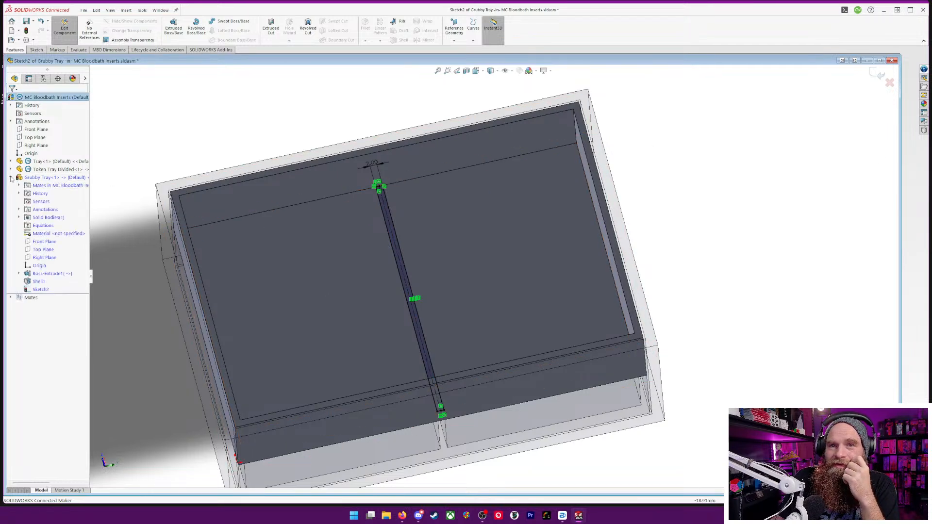
left_click(890, 84)
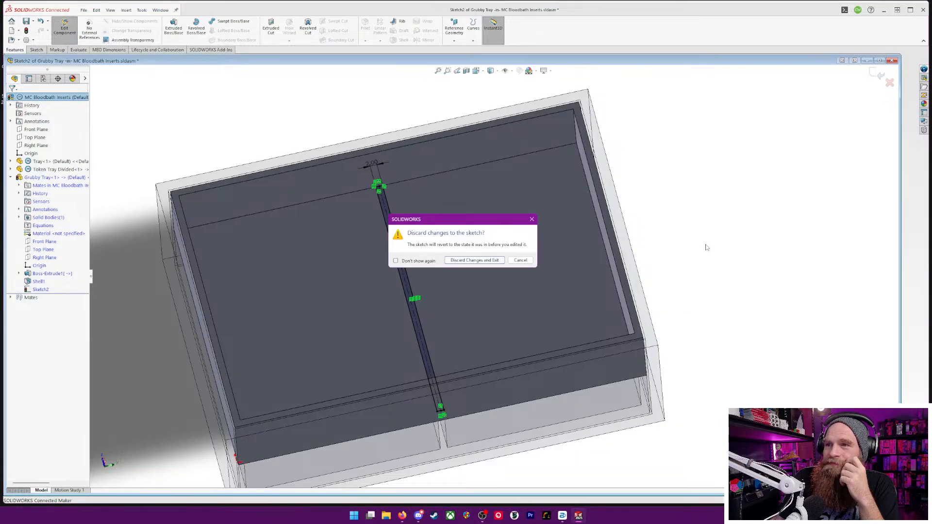
left_click(481, 261)
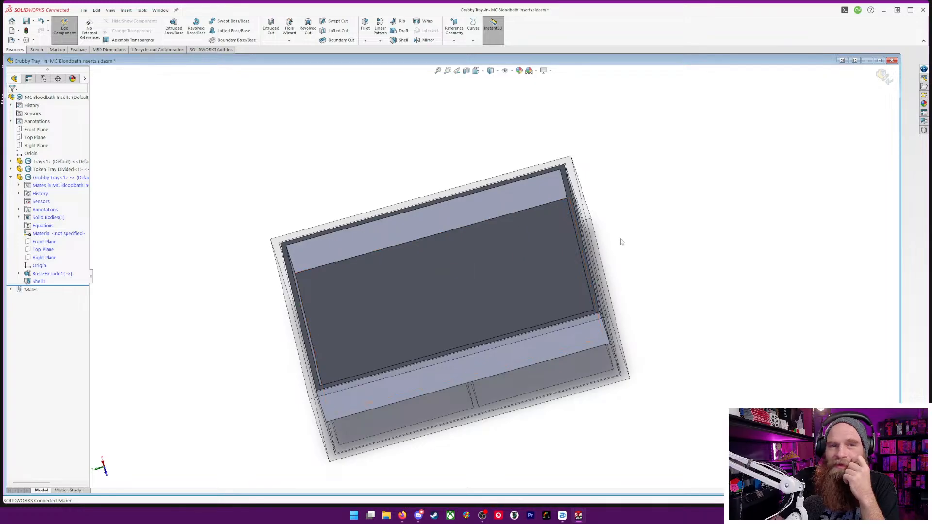
Try to start a Rib feature with its sketch on the Grubby Tray's long inner wall
middle_click_drag(656, 231, 667, 274)
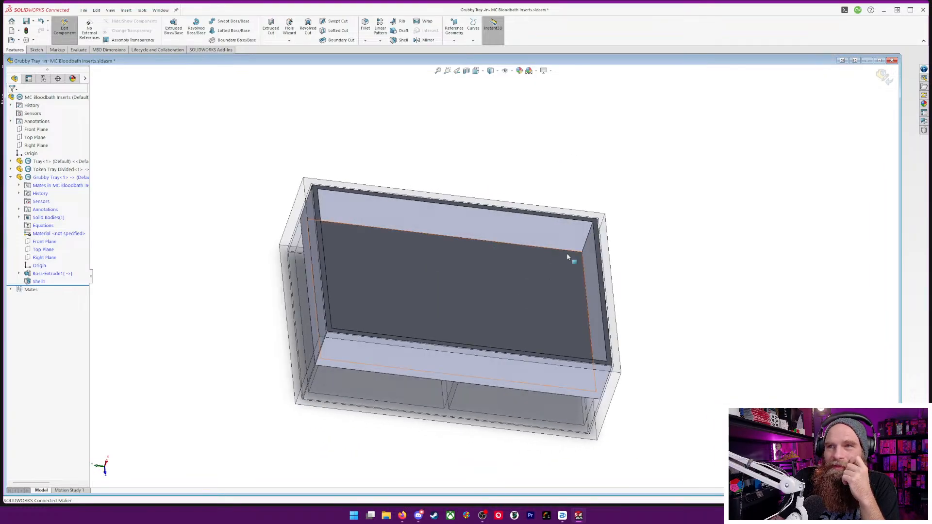
middle_click_drag(505, 171, 495, 152)
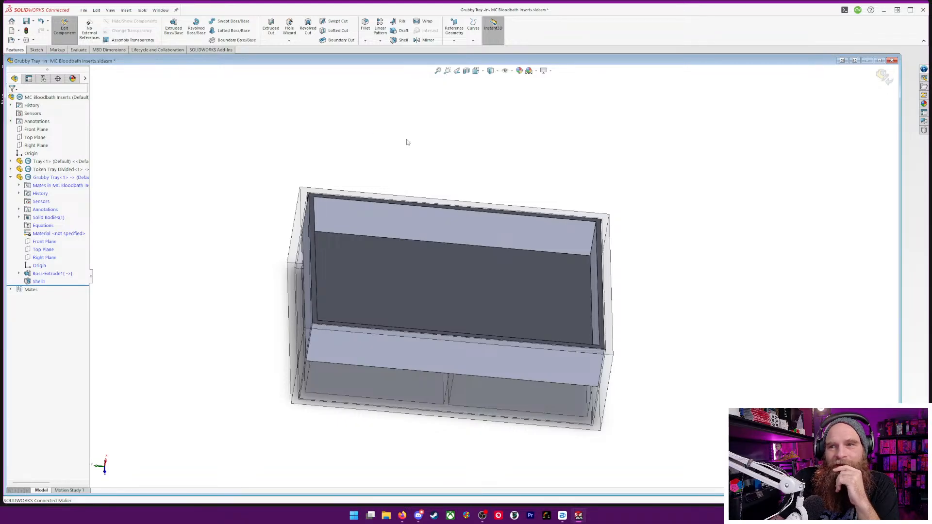
middle_click_drag(408, 144, 388, 152)
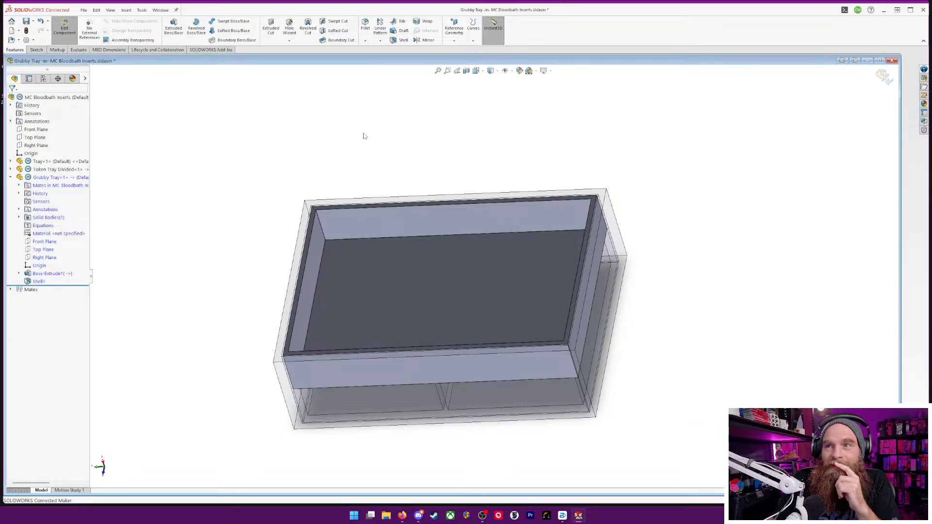
left_click(393, 23)
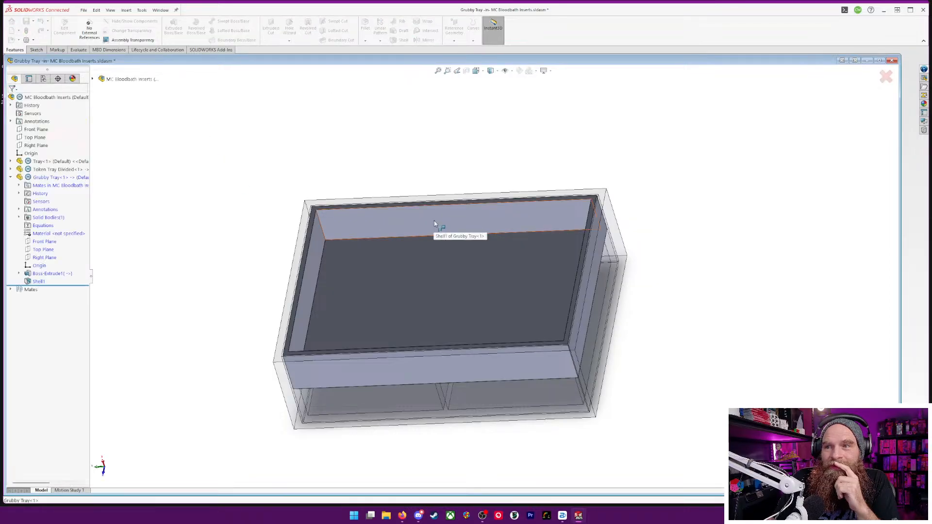
left_click(434, 220)
mouse_move(563, 177)
middle_mouse_down()
mouse_move(543, 406)
mouse_move(430, 416)
middle_mouse_up()
left_click(512, 327)
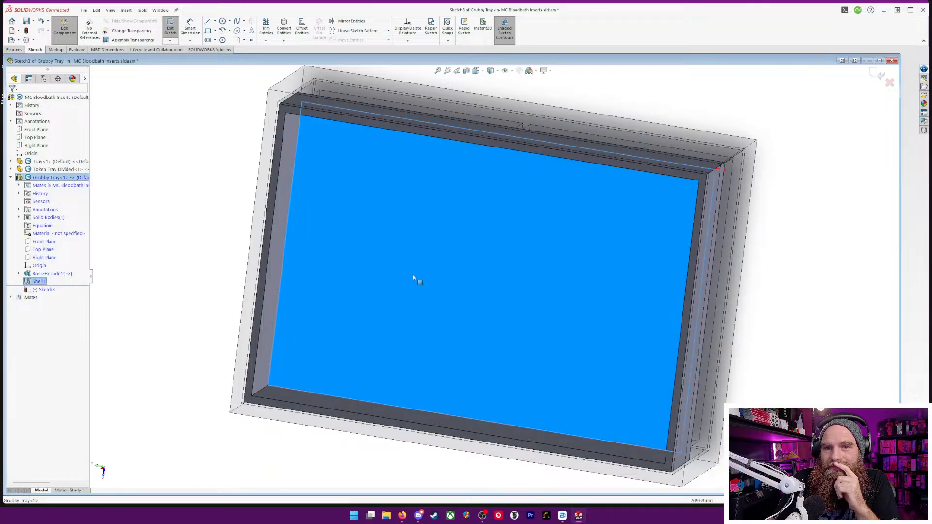
left_click(204, 191)
middle_click_drag(173, 279, 192, 115)
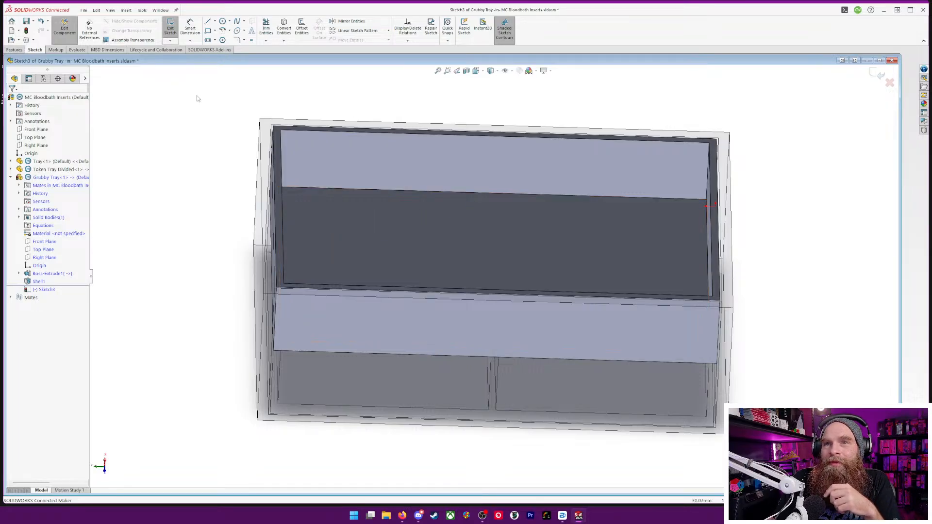
left_click(49, 290)
right_click(43, 293)
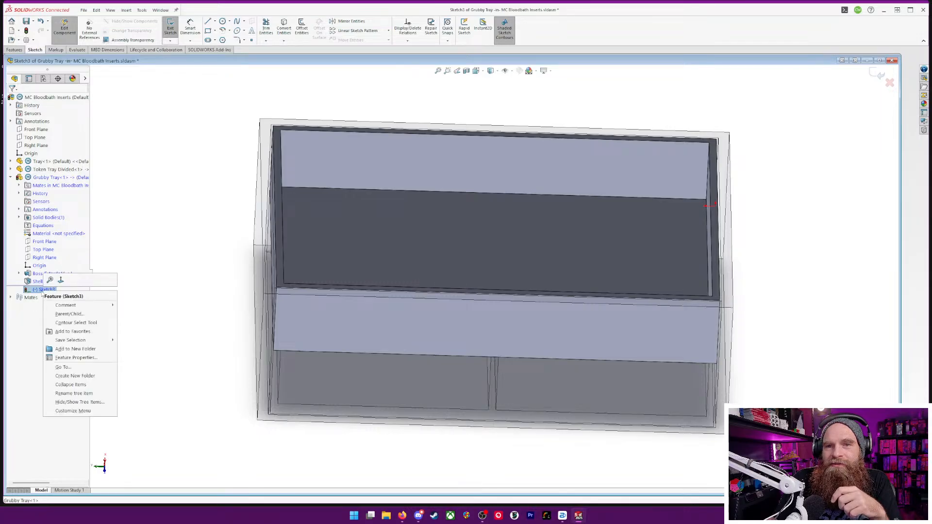
left_click(150, 239)
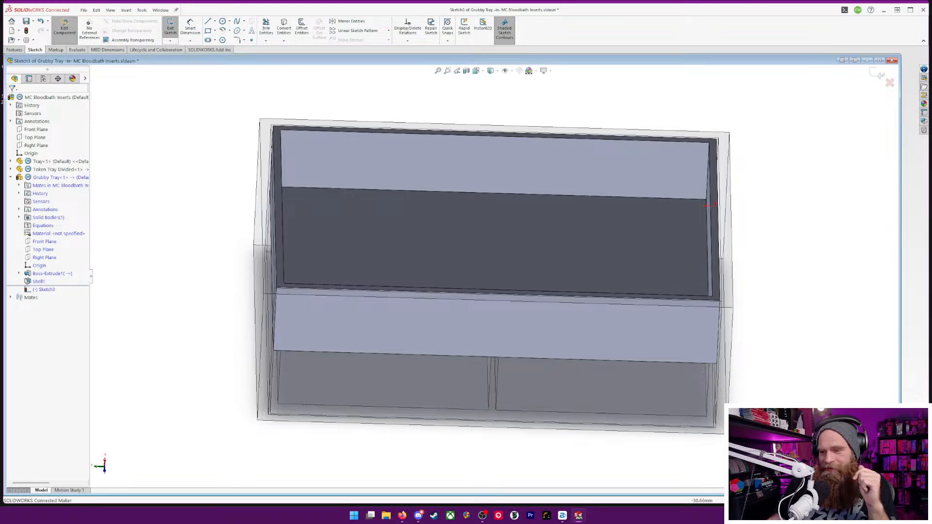
middle_click_drag(599, 277, 807, 209)
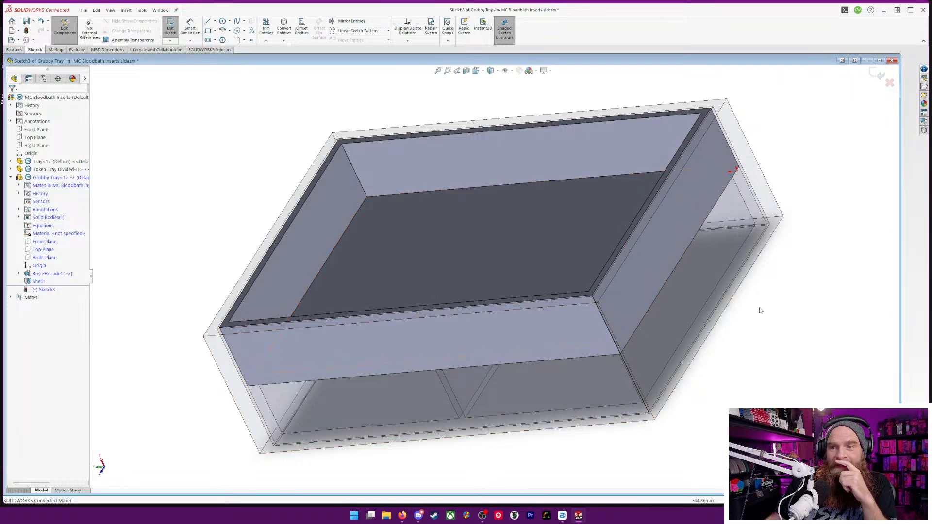
middle_click_drag(760, 308, 776, 354)
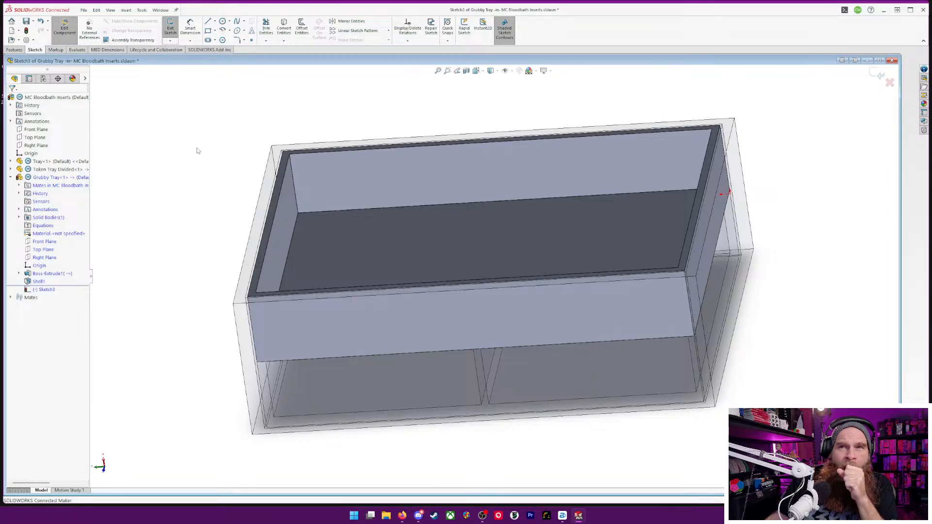
mouse_move(219, 152)
middle_mouse_down()
mouse_move(229, 108)
mouse_move(225, 200)
mouse_move(241, 202)
middle_mouse_up()
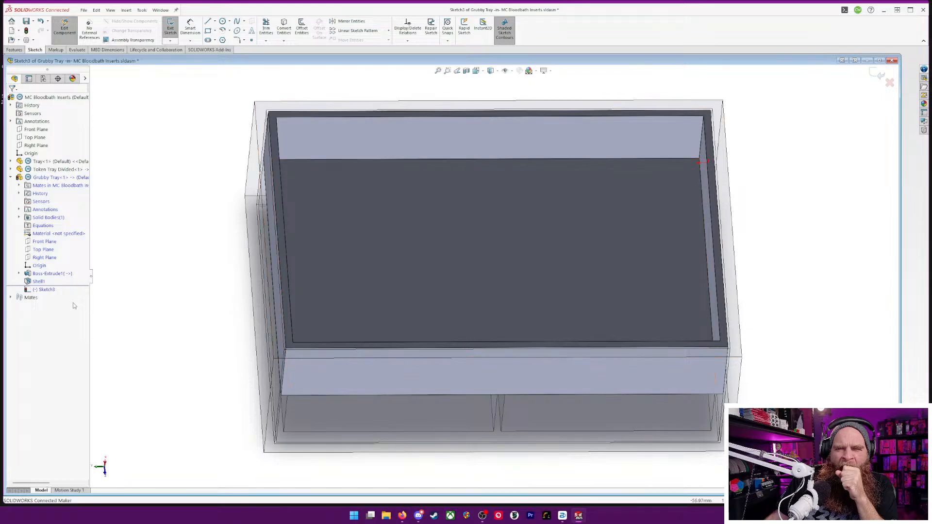
left_click(46, 290)
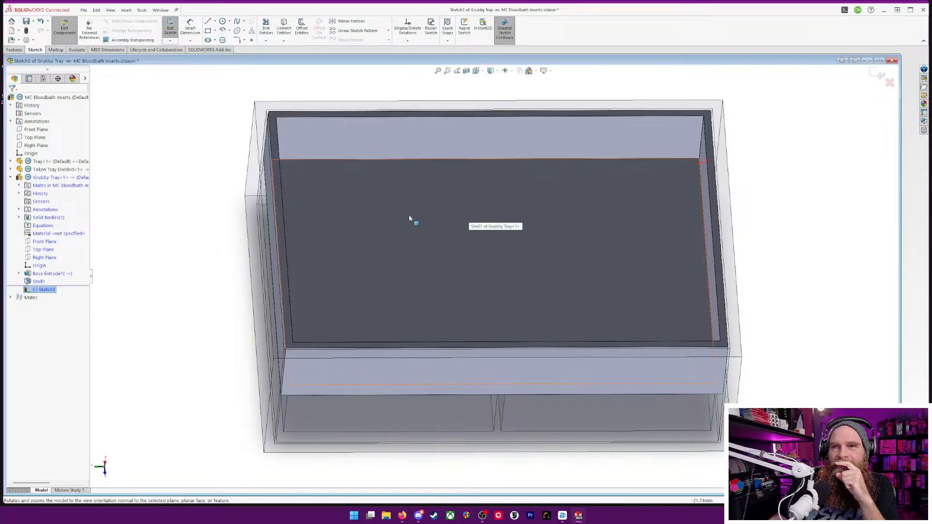
right_click(283, 115)
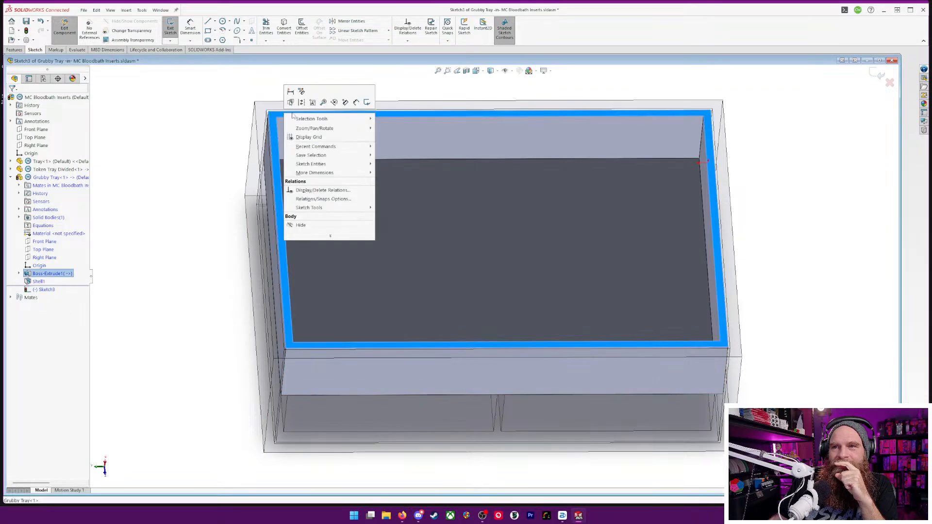
left_click(874, 101)
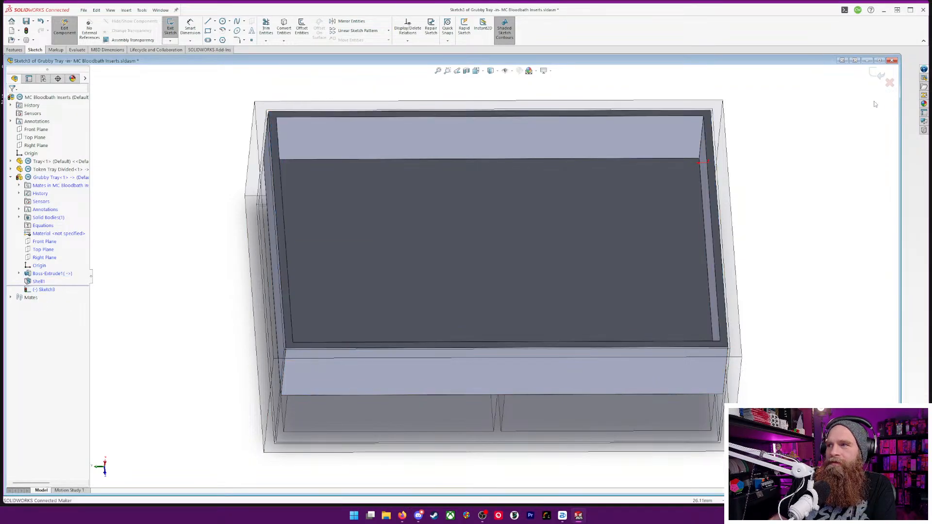
left_click(48, 291)
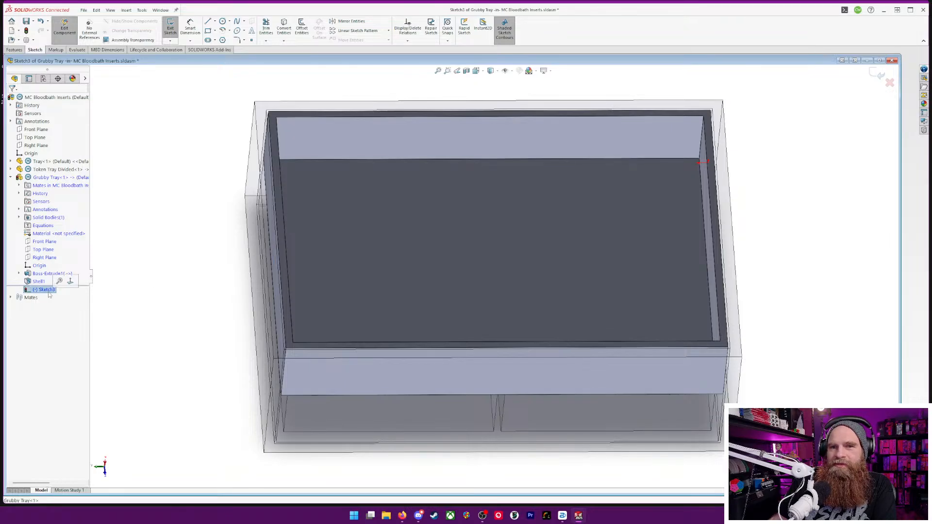
right_click(49, 291)
left_click(108, 250)
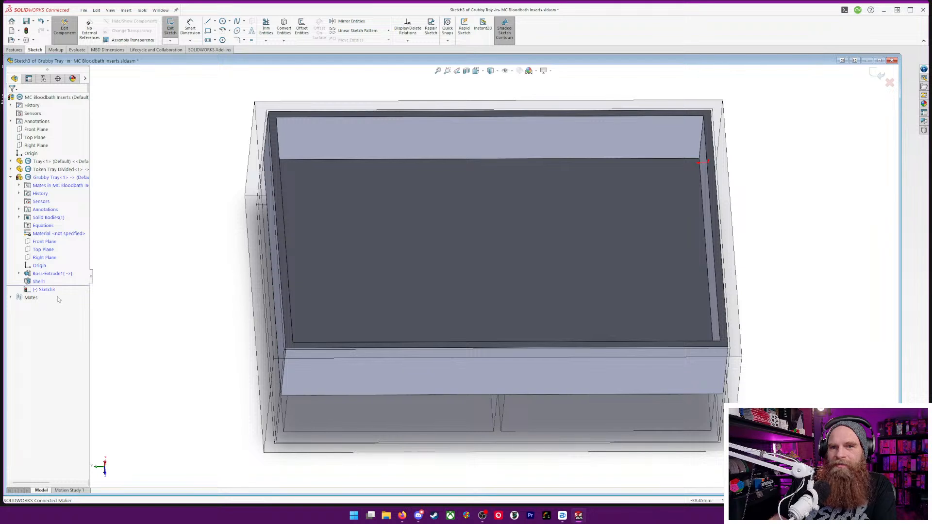
Discard the empty rib sketch and stop editing the Grubby Tray part to return to the assembly
left_click(890, 83)
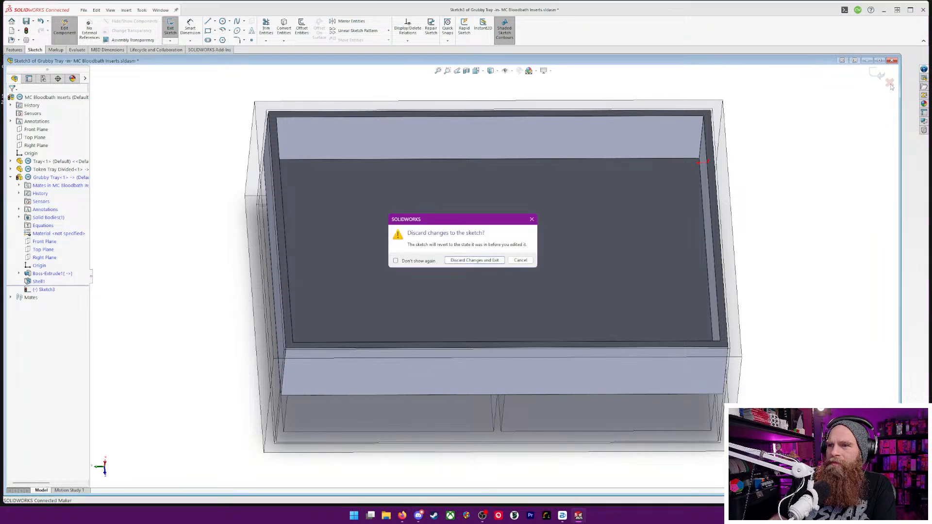
left_click(470, 261)
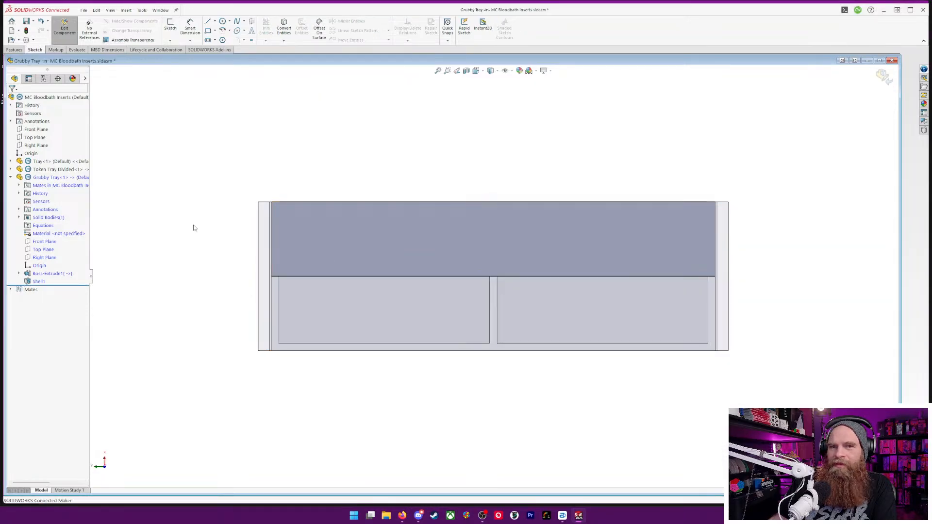
left_click(21, 177)
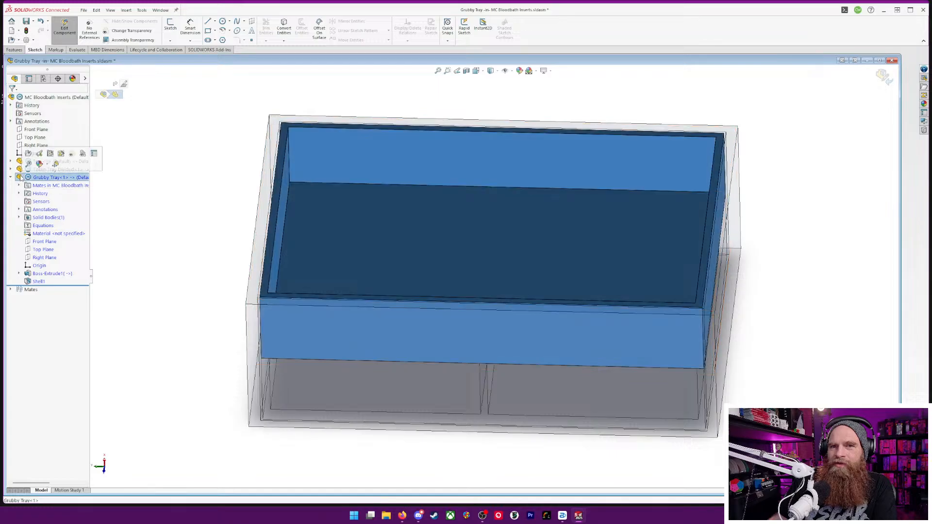
left_click(65, 28)
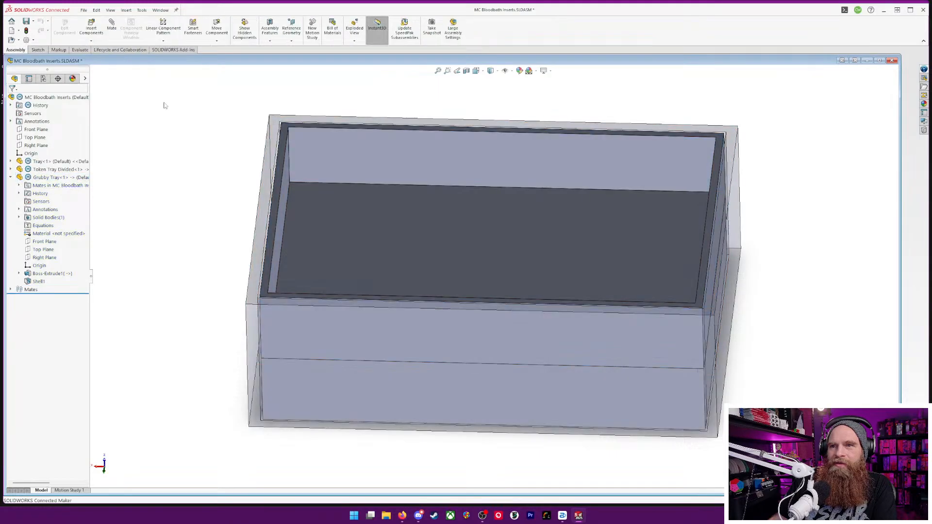
Sketch a line across the Grubby Tray opening on its top rim, joining the midpoints of the two long inner edges, in an assembly-level sketch
right_click(286, 127)
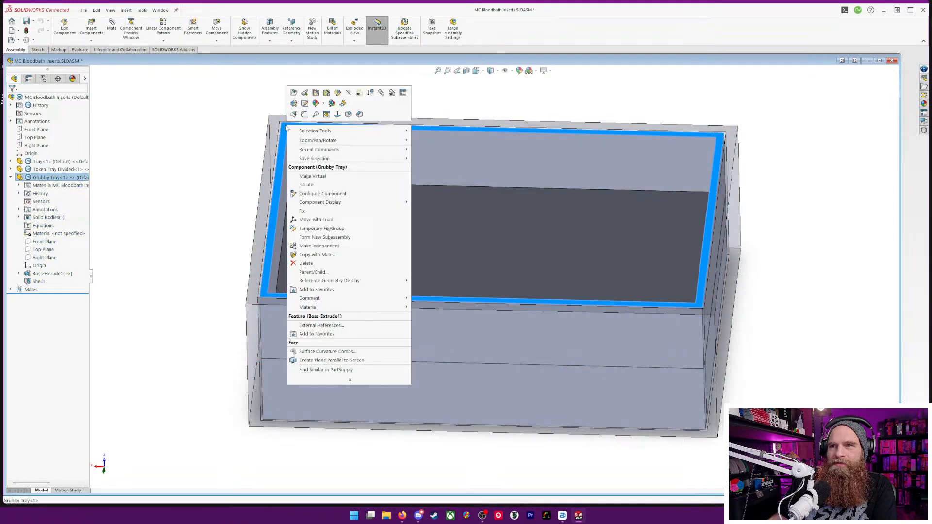
left_click(304, 115)
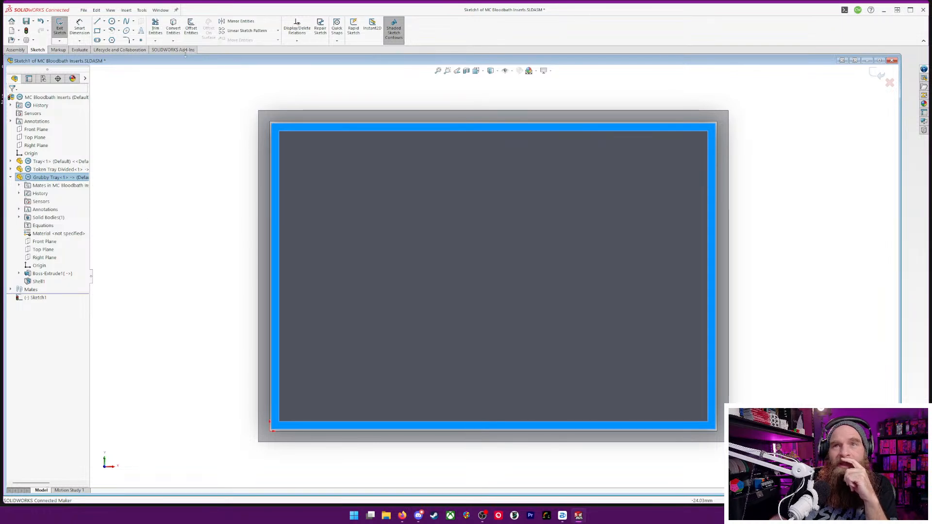
left_click(104, 21)
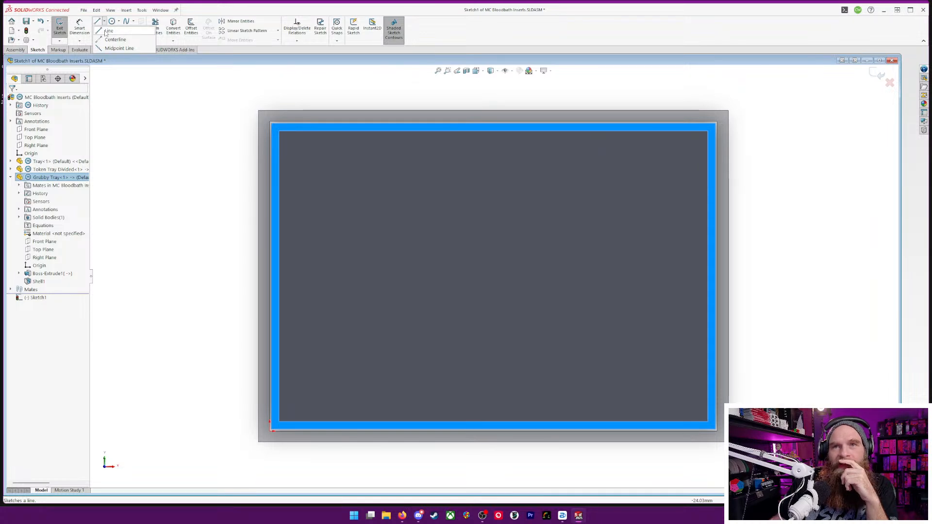
left_click(109, 31)
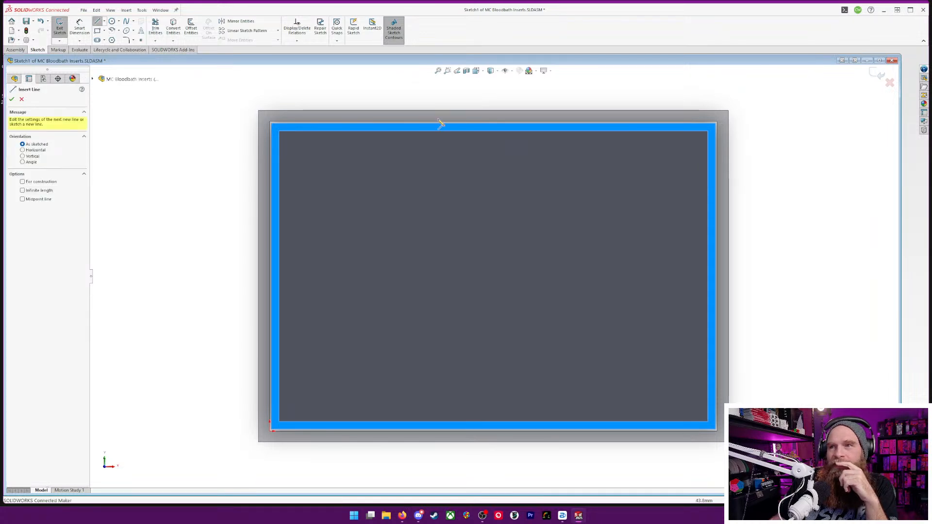
left_click(494, 132)
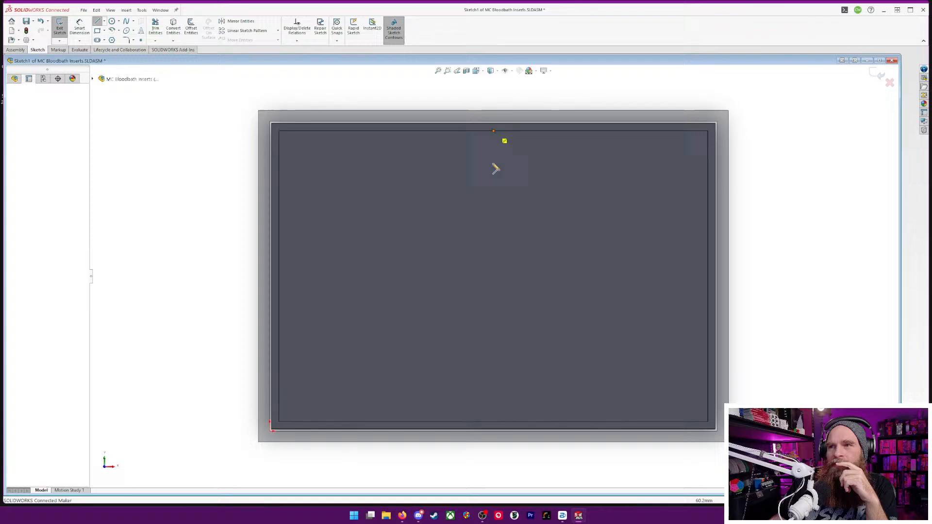
left_click(498, 423)
key("Escape")
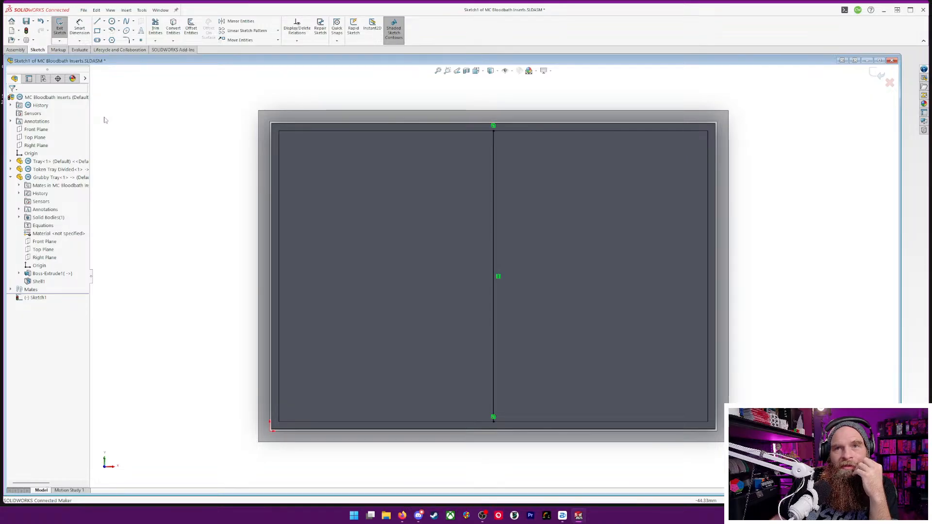
Discard the assembly-level line sketch on the Grubby Tray's rim and leave sketch editing
left_click(16, 49)
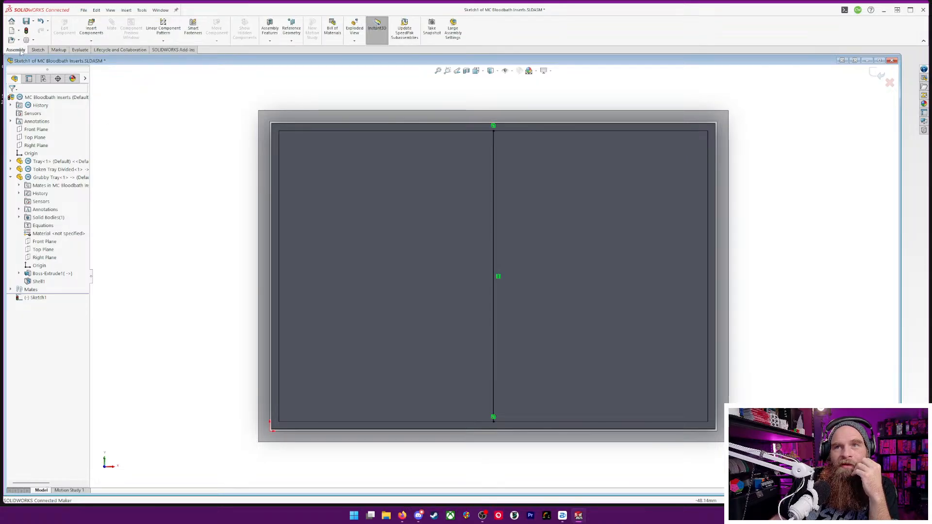
left_click(40, 50)
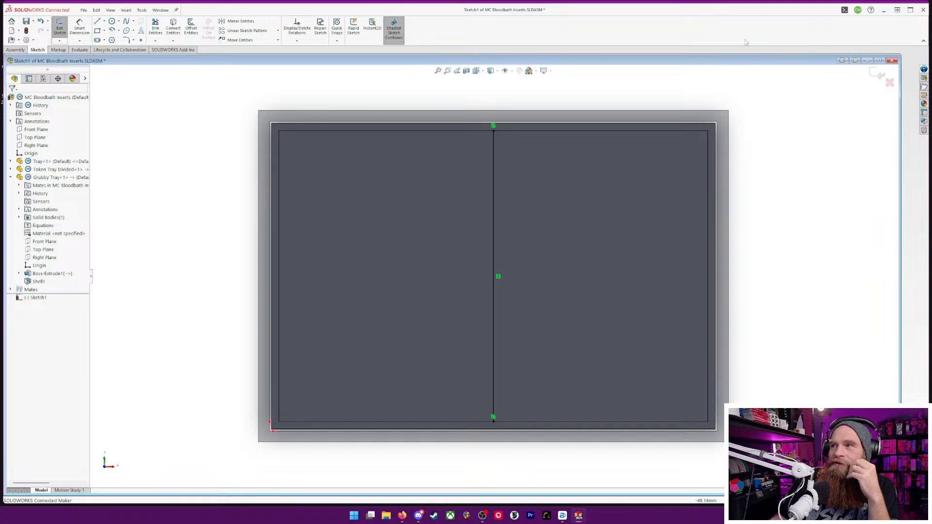
left_click(890, 83)
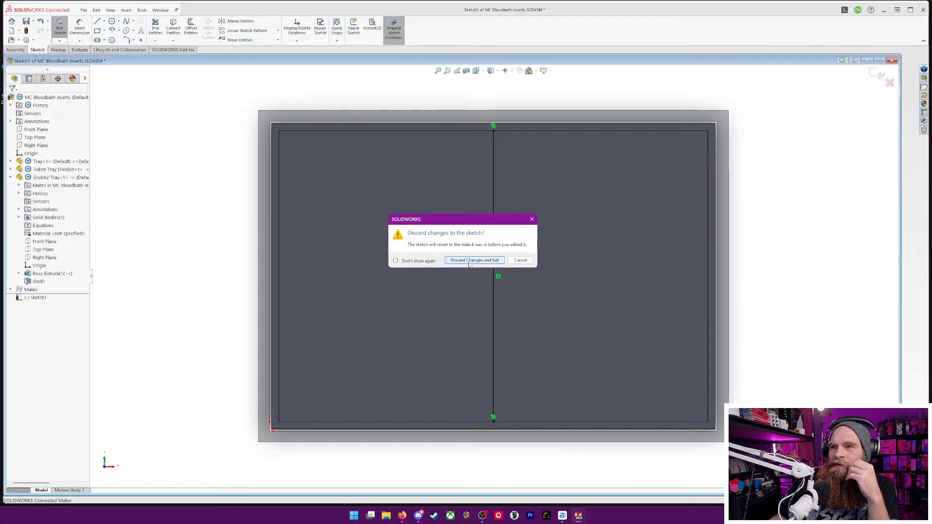
left_click(473, 262)
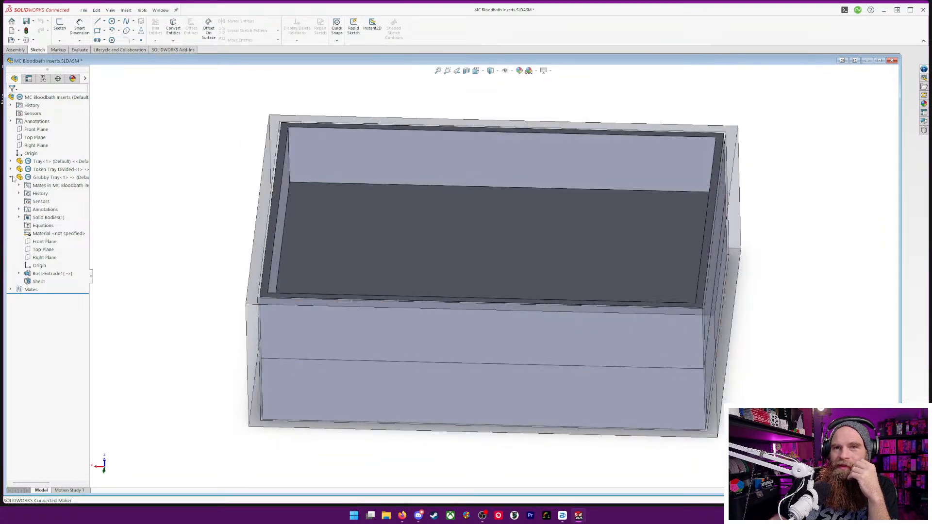
Start editing the Grubby Tray part in the context of the assembly
left_click(17, 178)
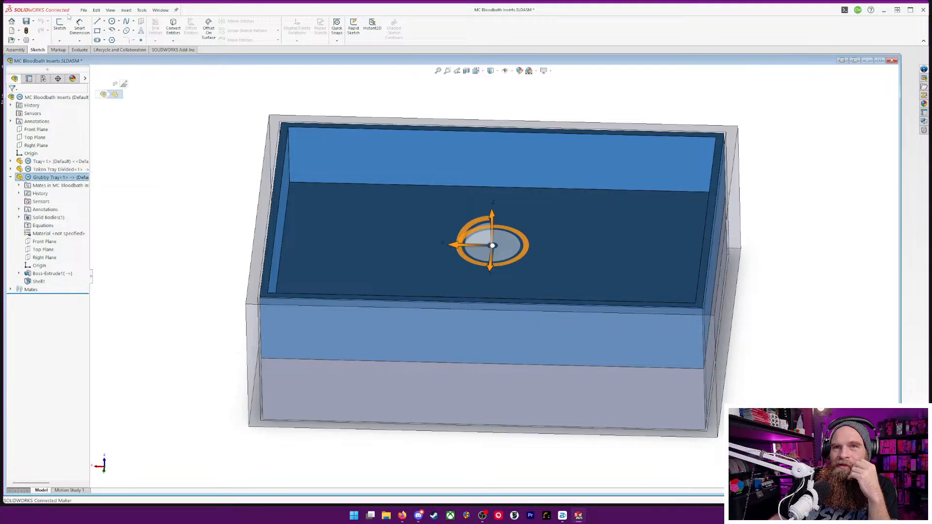
left_click(15, 51)
left_click(67, 33)
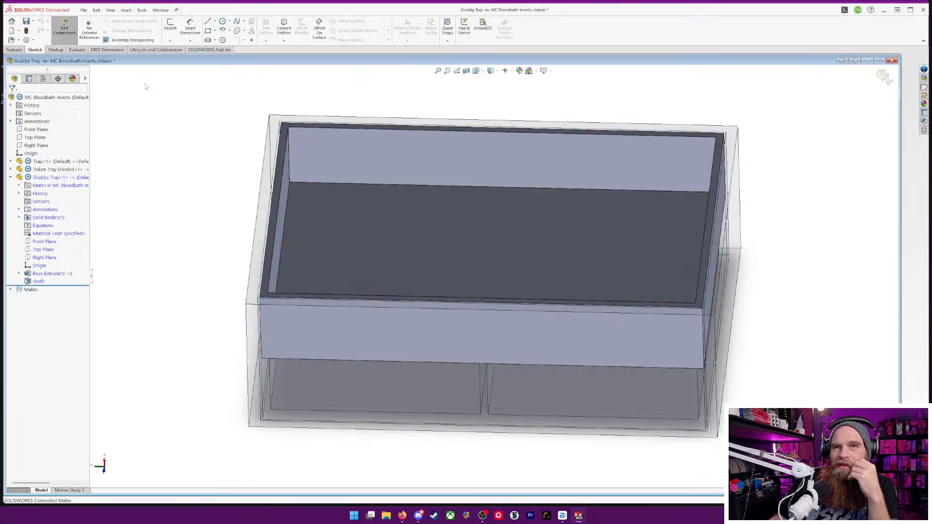
On the Grubby Tray's top rim face, sketch a line joining the midpoints of the two long inner edges
right_click(488, 131)
left_click(505, 116)
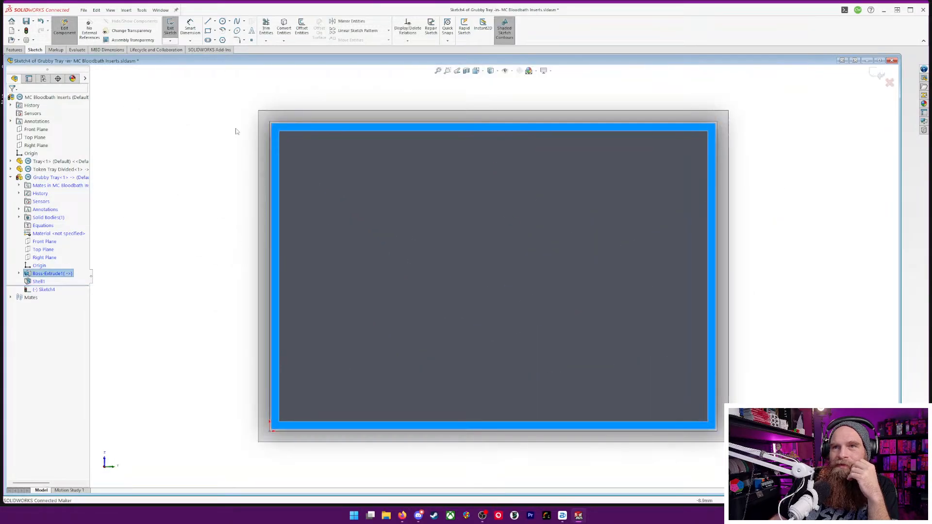
left_click(207, 22)
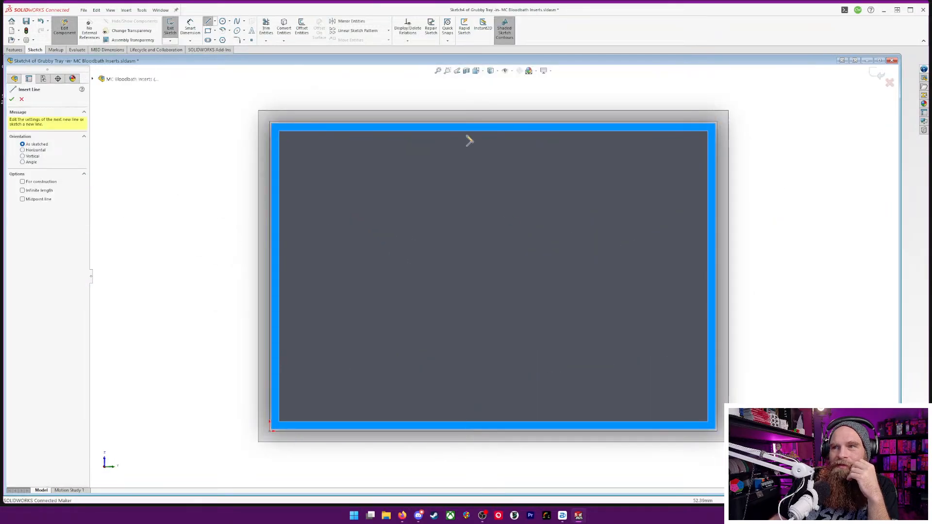
left_click(493, 131)
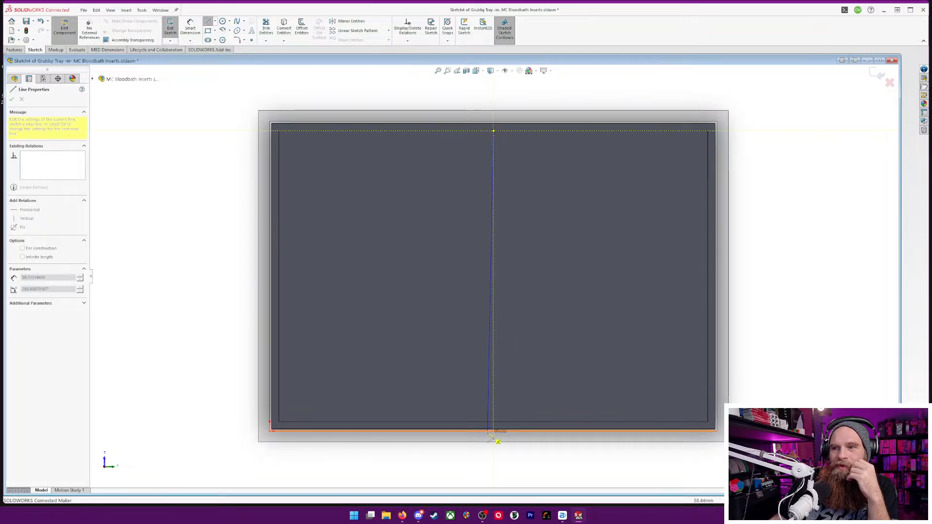
left_click(493, 422)
key("Escape")
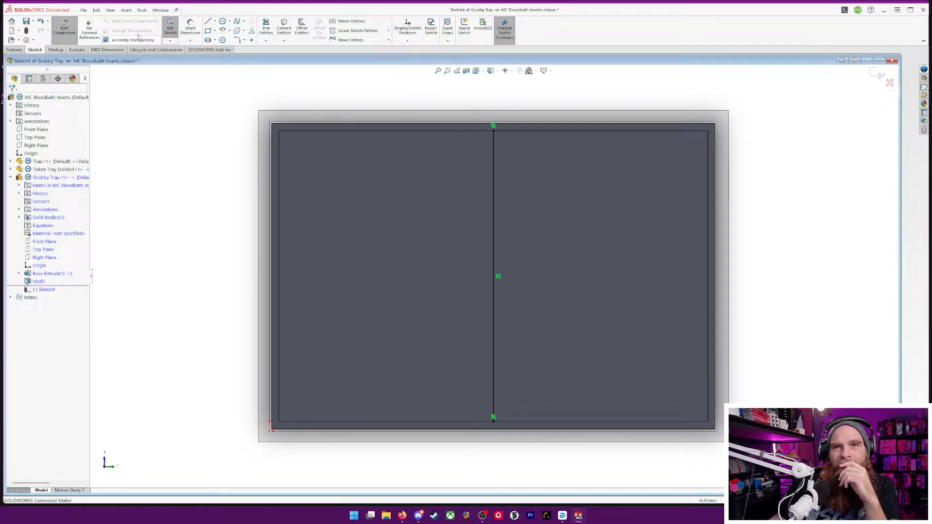
Start a Rib from the center line sketch and set its thickness to 2 mm, applied to both sides
left_click(14, 50)
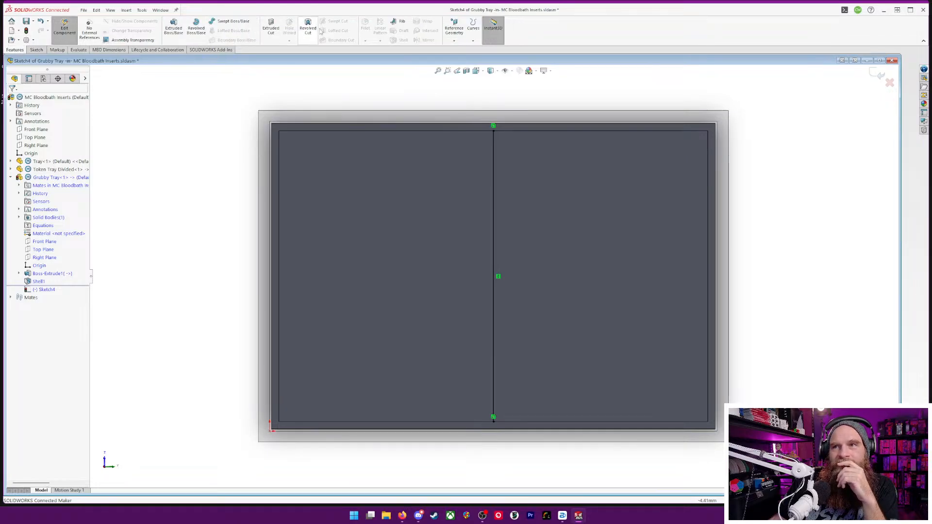
left_click(406, 23)
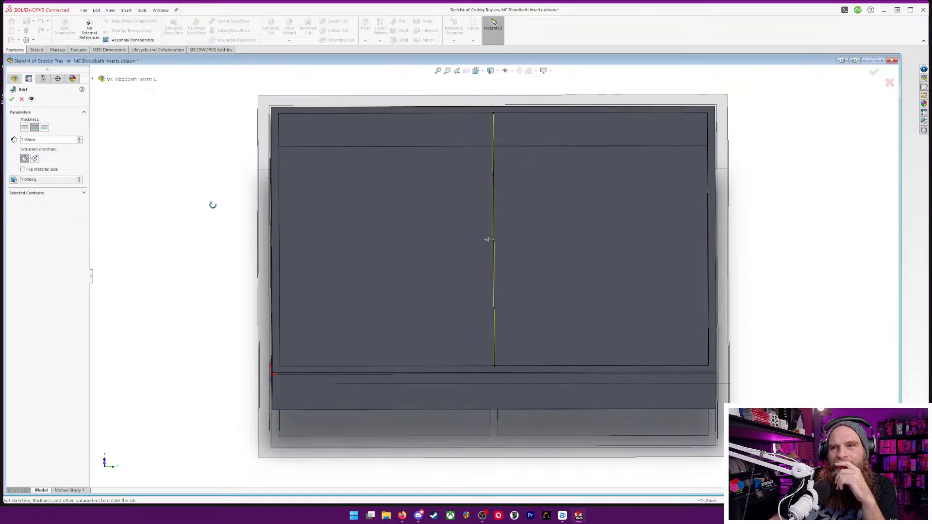
middle_click_drag(213, 205, 218, 207)
scroll(505, 233, "down", 7)
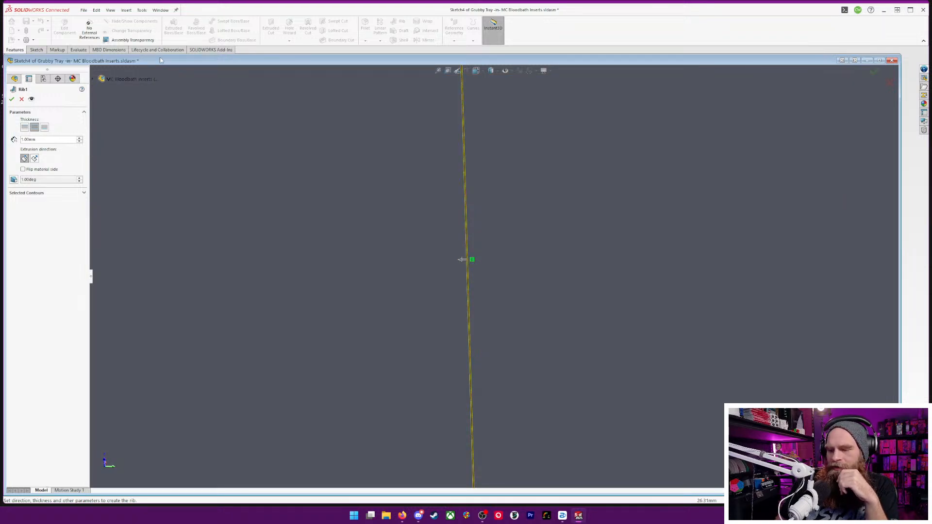
key("Up")
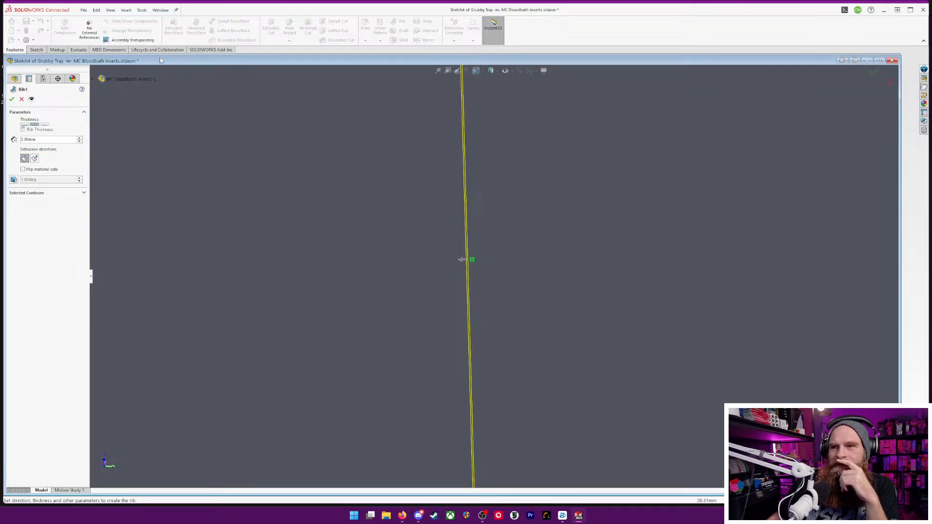
scroll(527, 154, "down", 5)
scroll(477, 185, "up", 8)
middle_click_drag(487, 203, 522, 238)
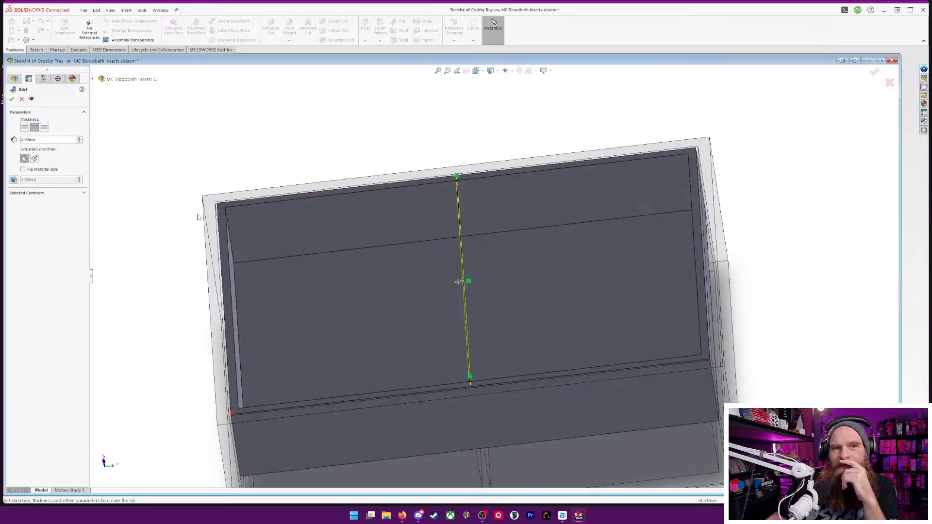
Set the rib's extrusion direction normal to the sketch with the Linear type and create the central divider
left_click(35, 158)
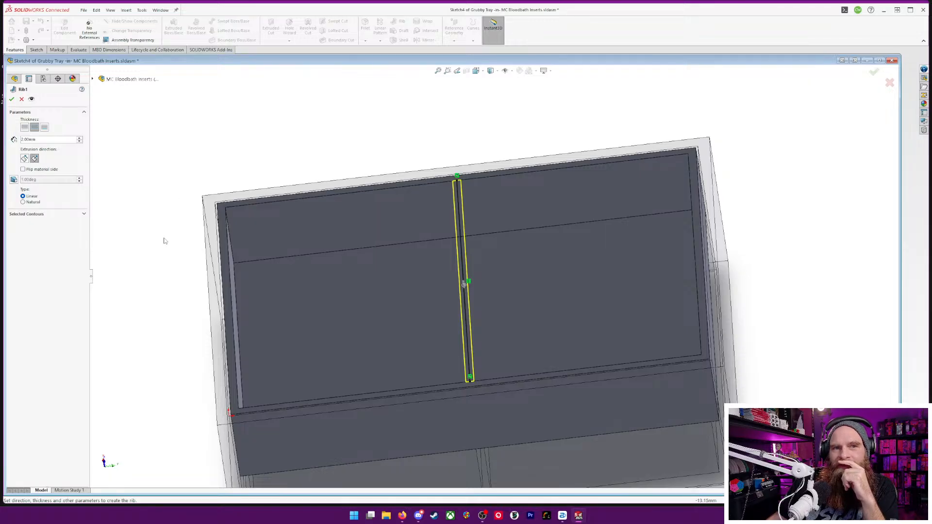
middle_click_drag(163, 233, 193, 210)
middle_click_drag(479, 258, 411, 236)
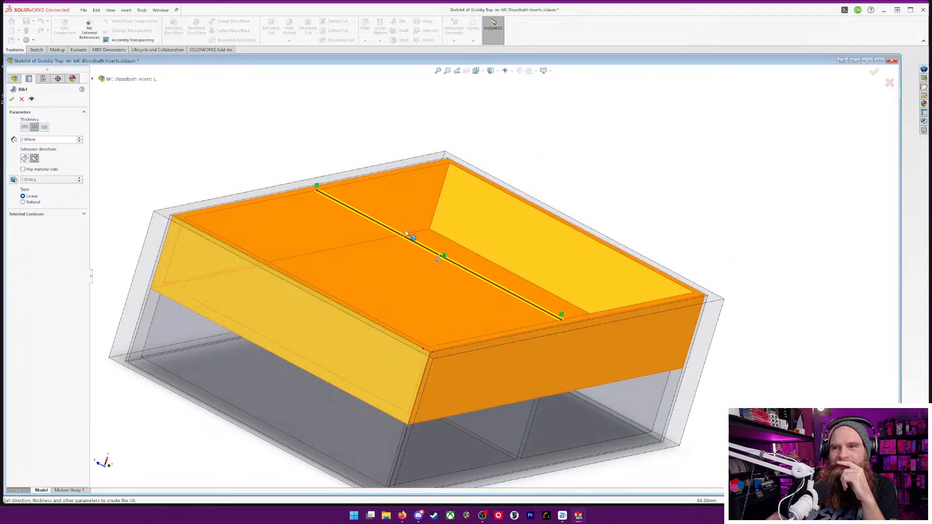
mouse_move(219, 100)
middle_mouse_down()
mouse_move(156, 167)
mouse_move(155, 190)
middle_mouse_up()
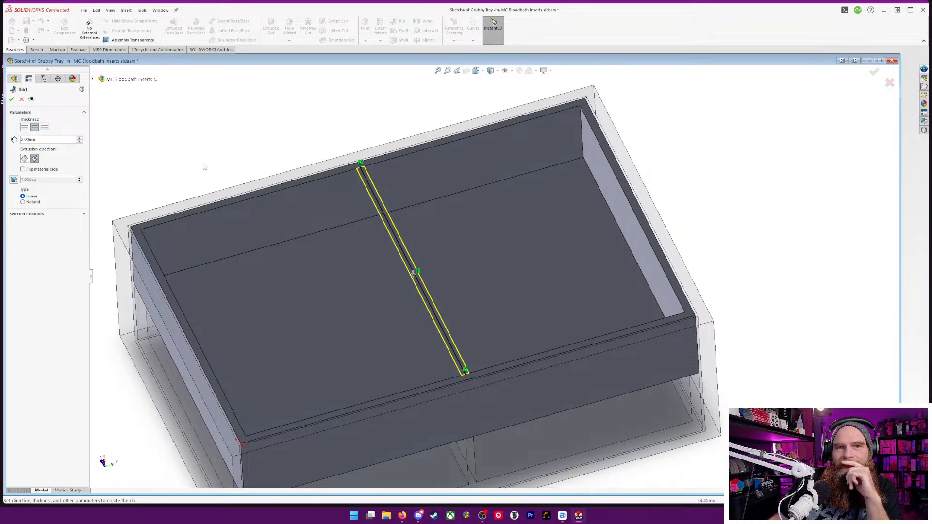
mouse_move(204, 167)
middle_mouse_down()
mouse_move(204, 152)
mouse_move(240, 131)
mouse_move(289, 130)
mouse_move(245, 145)
mouse_move(243, 136)
mouse_move(191, 179)
mouse_move(211, 242)
middle_mouse_up()
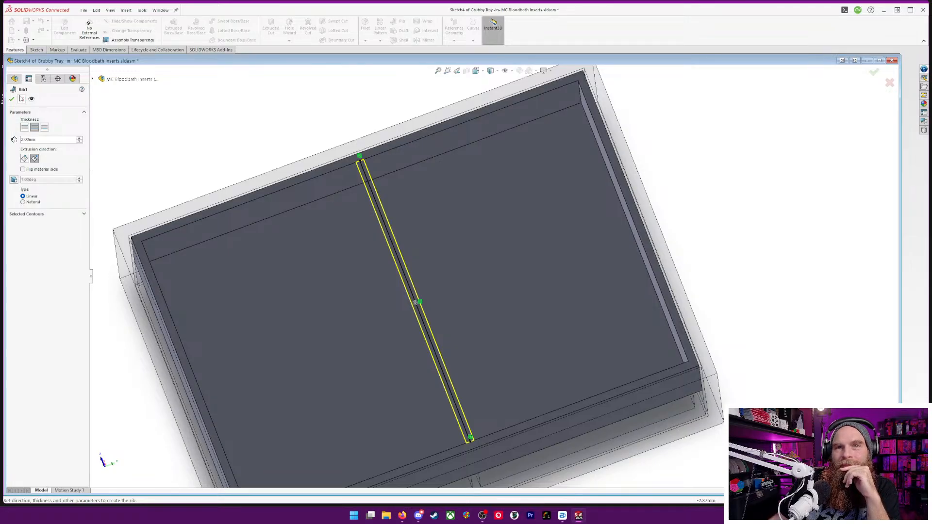
left_click(11, 99)
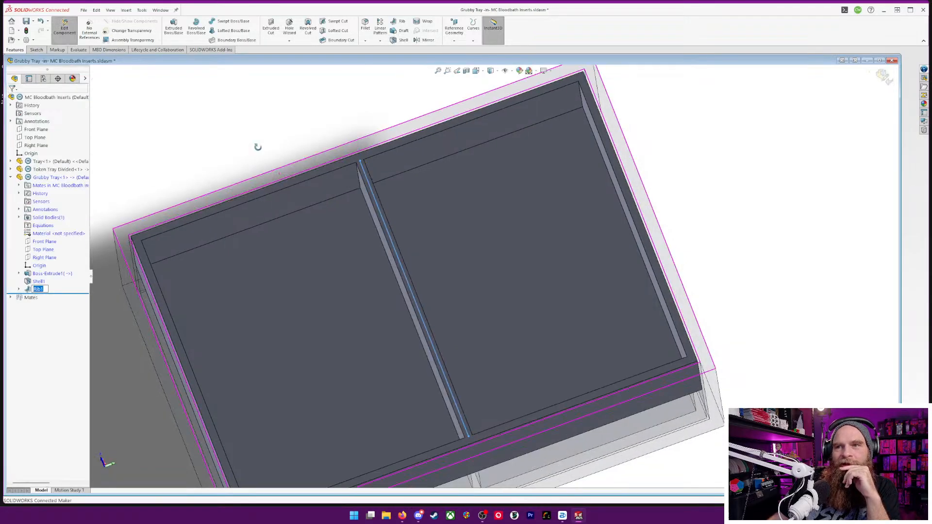
Examine the Grubby Tray's central divider rib and its two compartments from several angles
mouse_move(256, 146)
middle_mouse_down()
mouse_move(296, 90)
mouse_move(316, 94)
mouse_move(227, 98)
mouse_move(266, 125)
mouse_move(260, 150)
middle_mouse_up()
scroll(368, 234, "down", 5)
scroll(369, 234, "up", 9)
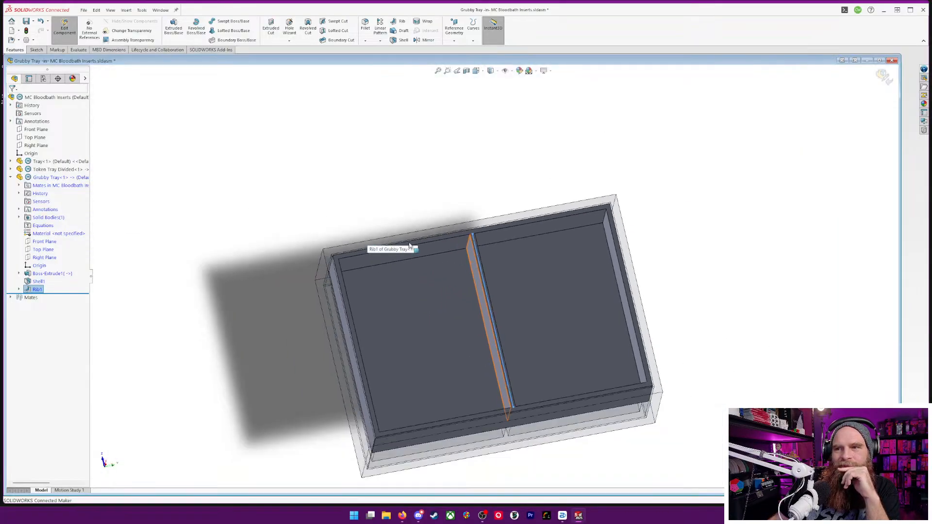
middle_click_drag(671, 265, 663, 242)
scroll(547, 283, "down", 4)
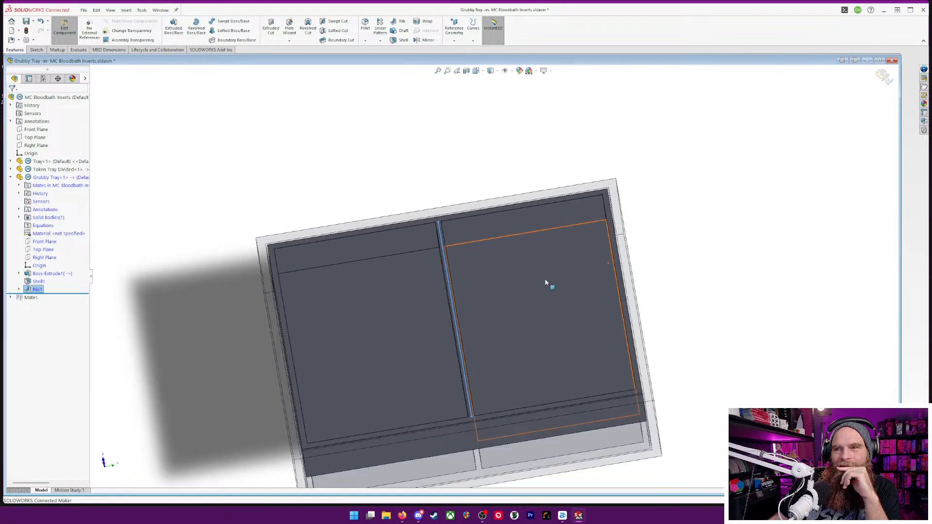
scroll(658, 356, "up", 5)
middle_click_drag(658, 356, 691, 295)
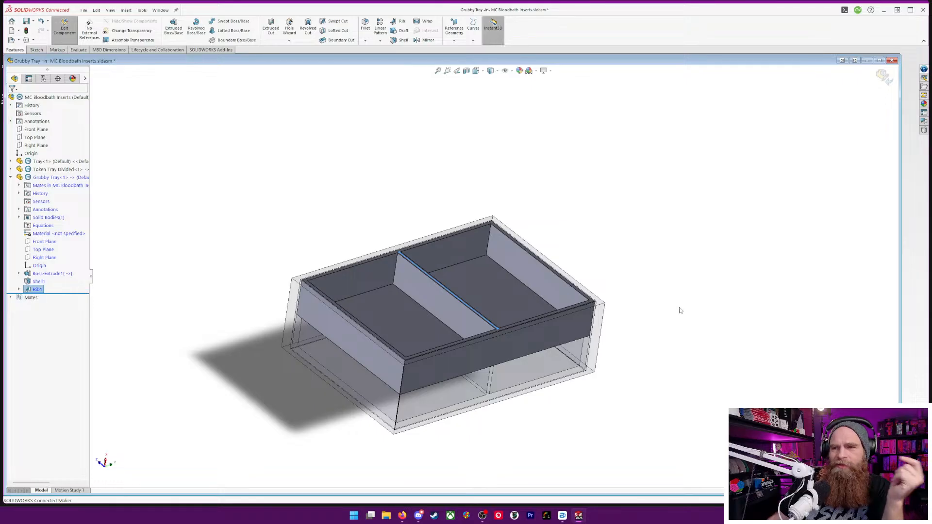
middle_click_drag(678, 310, 647, 352)
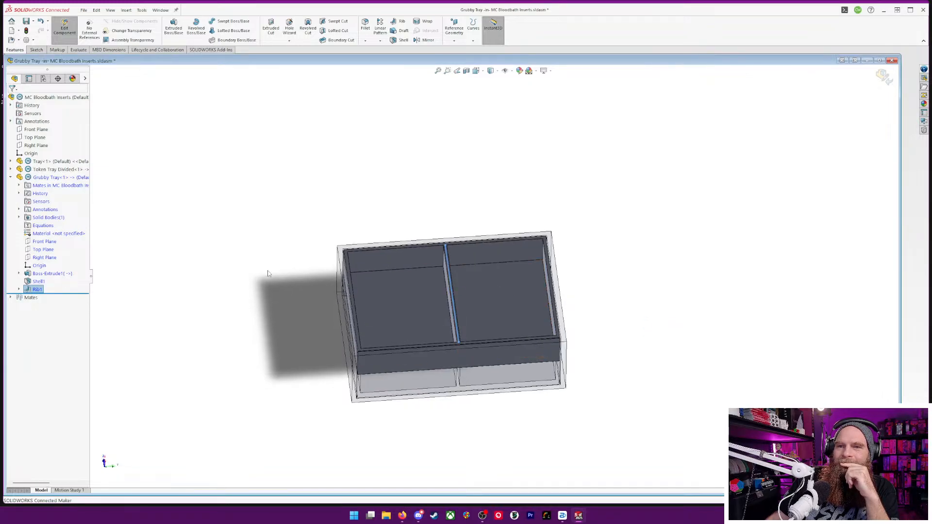
Finish editing the Grubby Tray part and start an assembly-level Fillet with a 3 mm radius
left_click(883, 76)
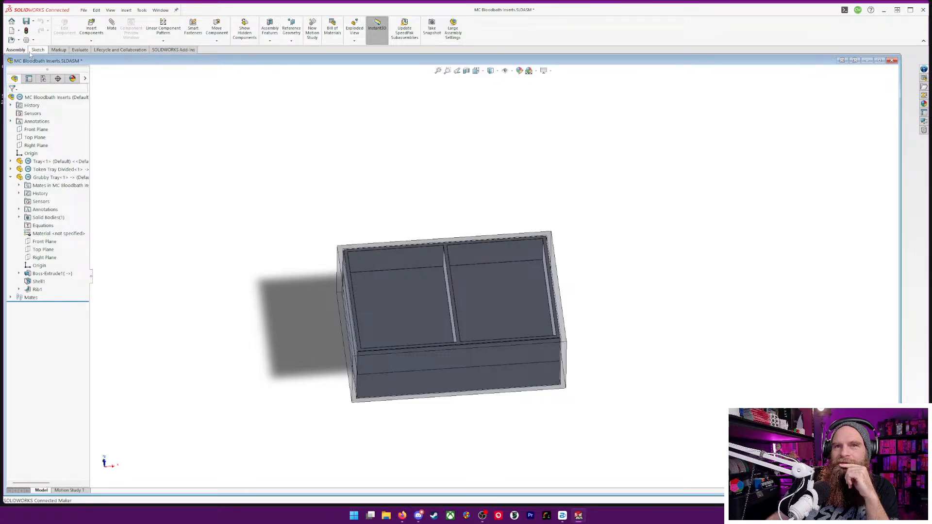
left_click(270, 41)
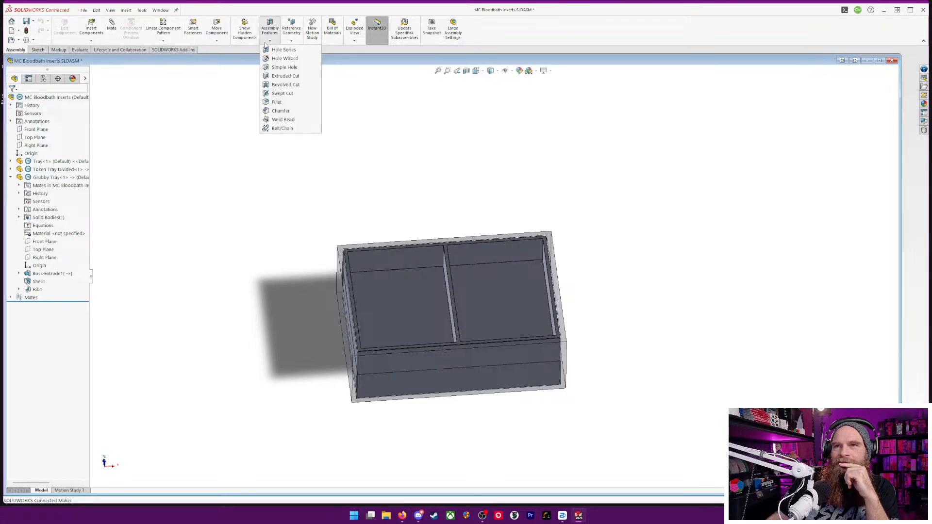
left_click(285, 108)
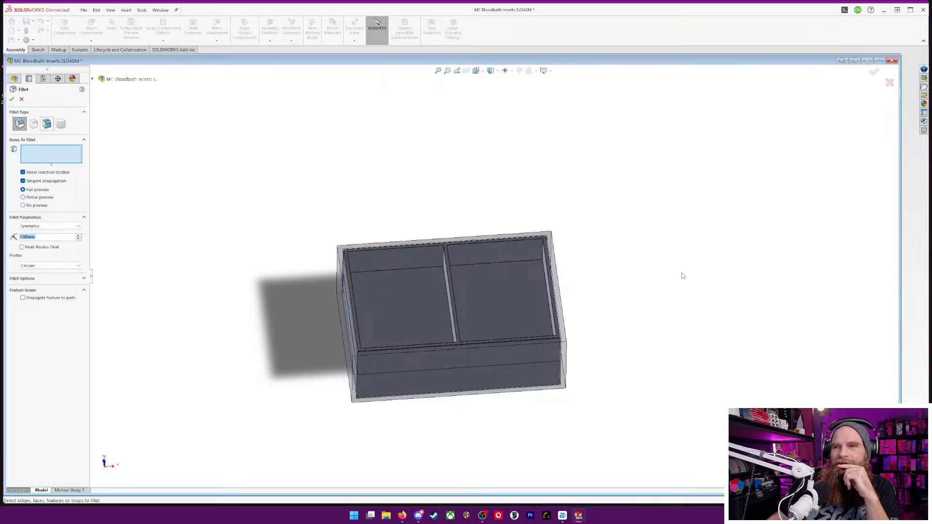
middle_click_drag(683, 274, 668, 290)
scroll(537, 275, "down", 5)
middle_click_drag(571, 230, 671, 210)
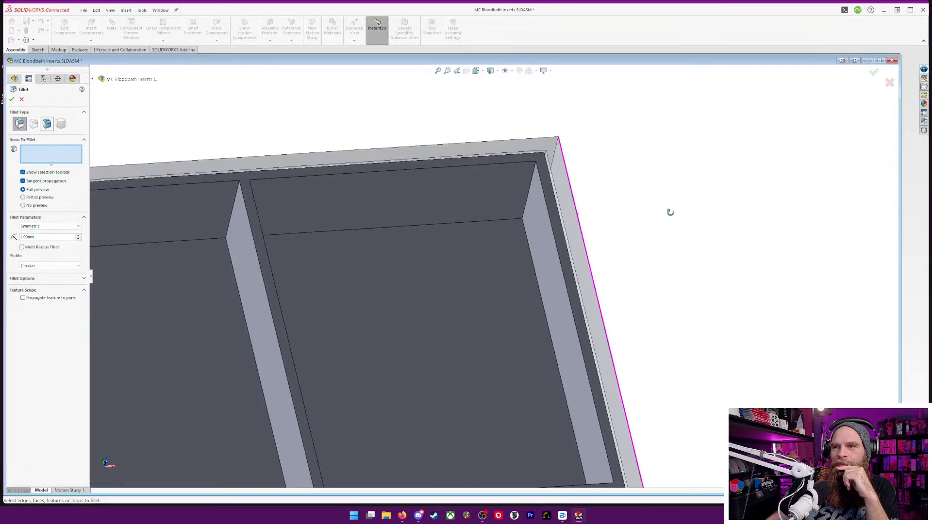
left_click(42, 238)
left_click(41, 237)
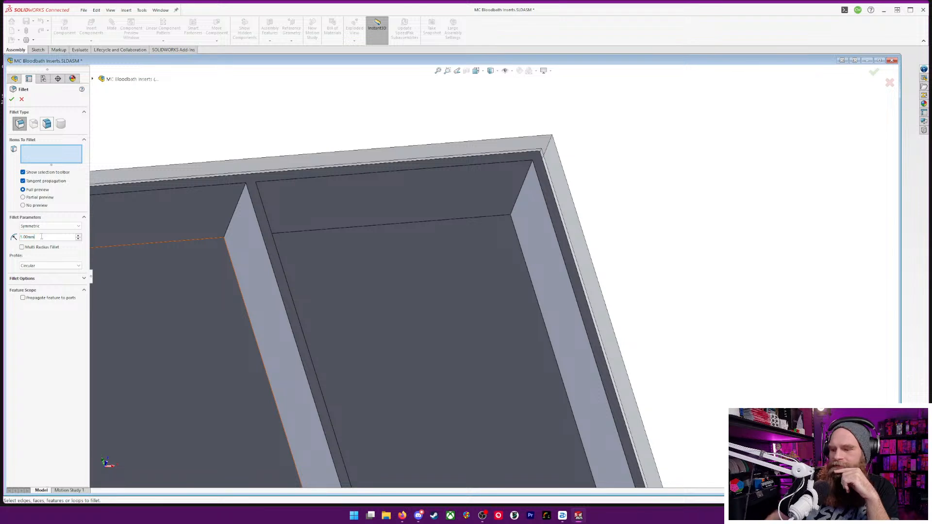
type("3")
key("Return")
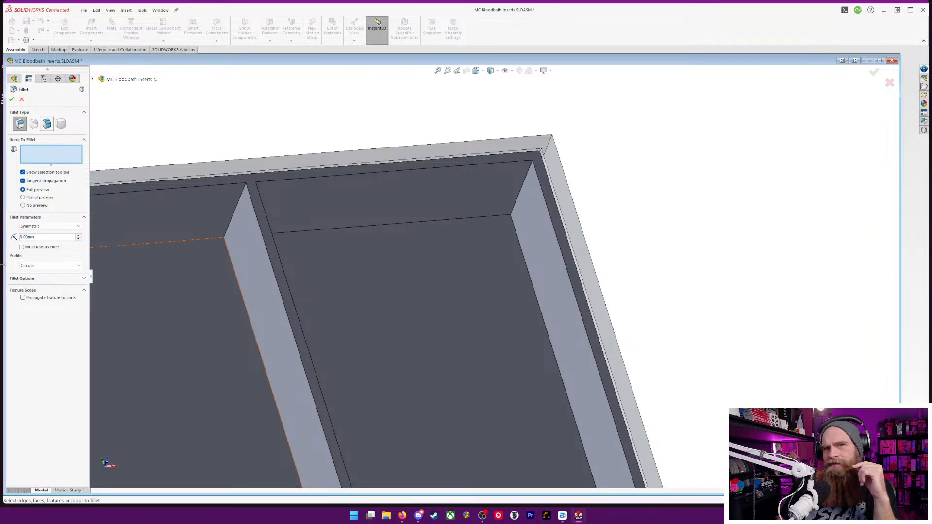
Select the first compartment's two inner vertical corner edges along one long wall for the 3 mm fillet
left_click(518, 199)
left_click(515, 196)
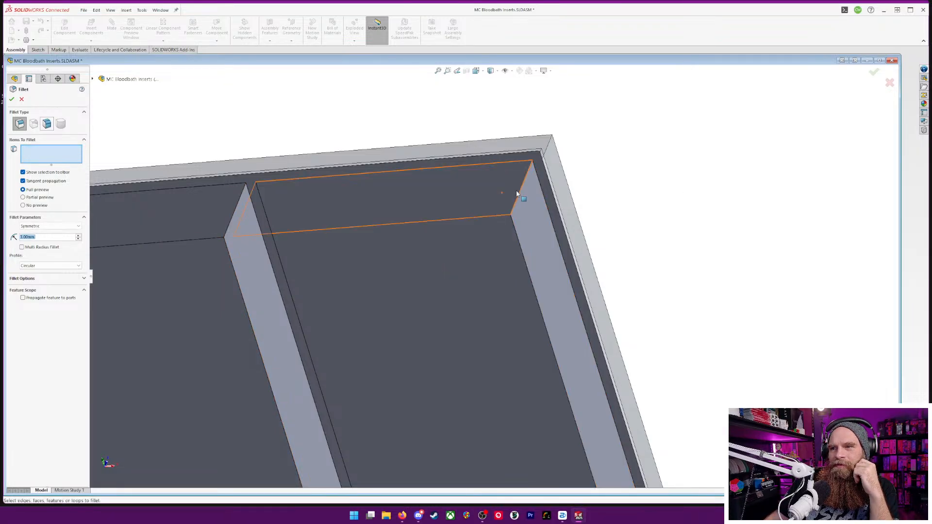
left_click(518, 196)
middle_click_drag(679, 214, 355, 187)
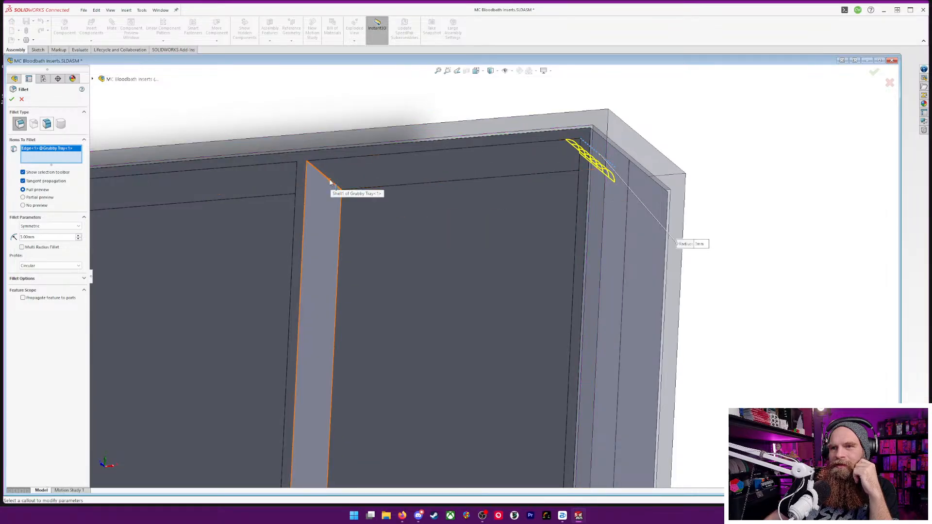
left_click(335, 185)
middle_click_drag(235, 243, 298, 226)
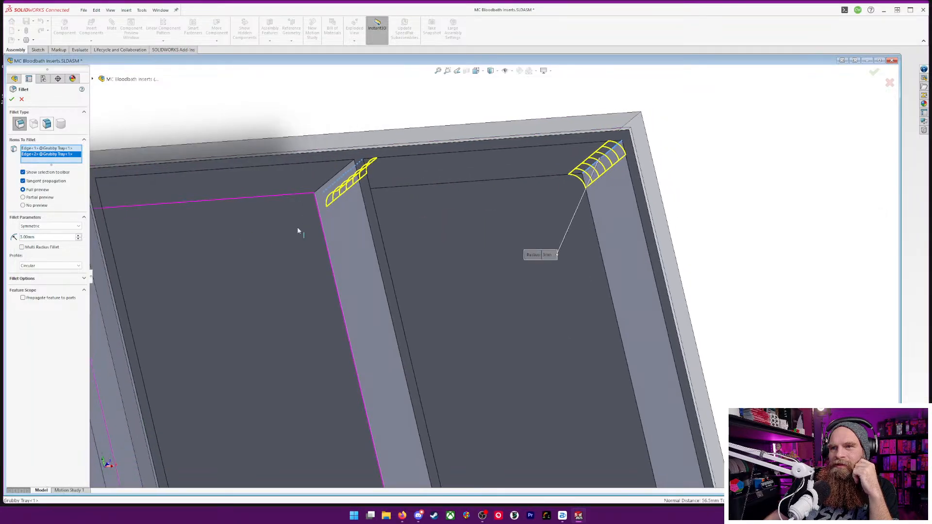
Add the other compartment's two inner vertical corner edges on the same long wall, plus its outer corner edge on the opposite wall
left_click(330, 182)
scroll(272, 223, "down", 3)
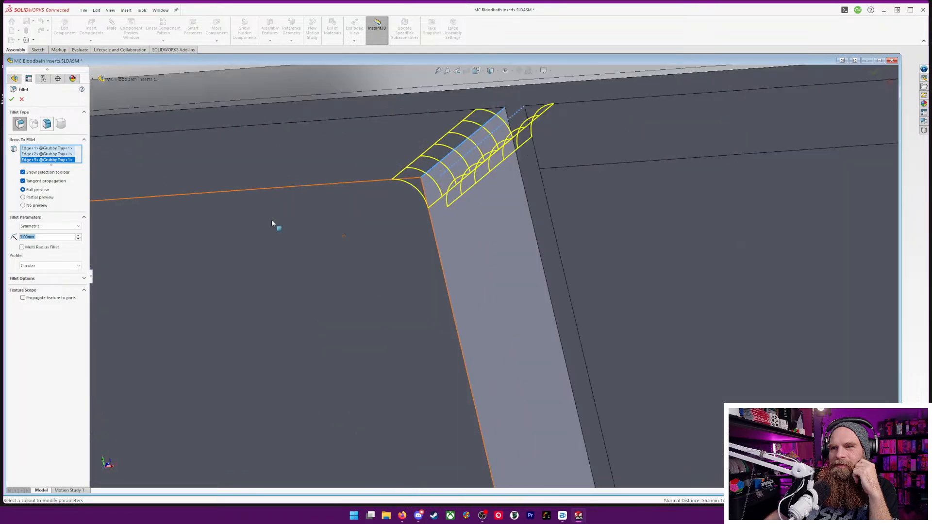
scroll(272, 223, "up", 5)
middle_click_drag(362, 286, 446, 386)
left_click(292, 248)
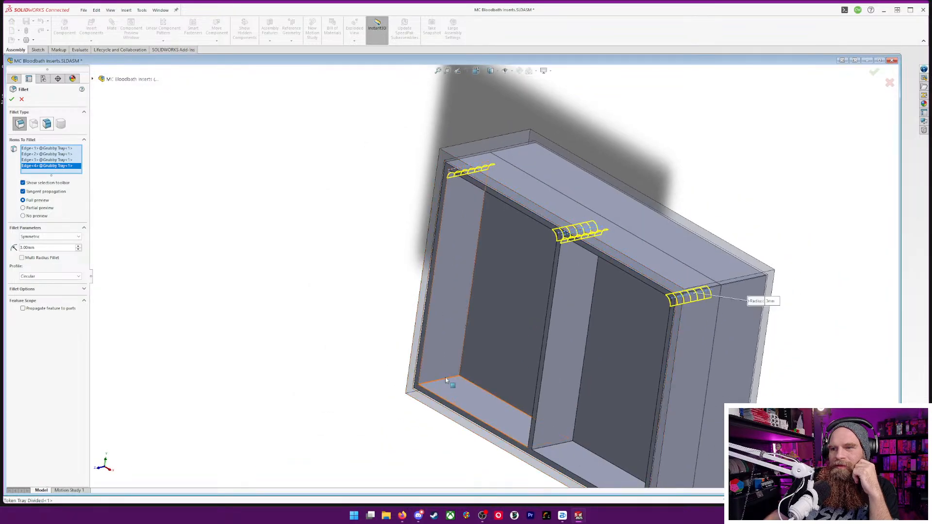
left_click(447, 381)
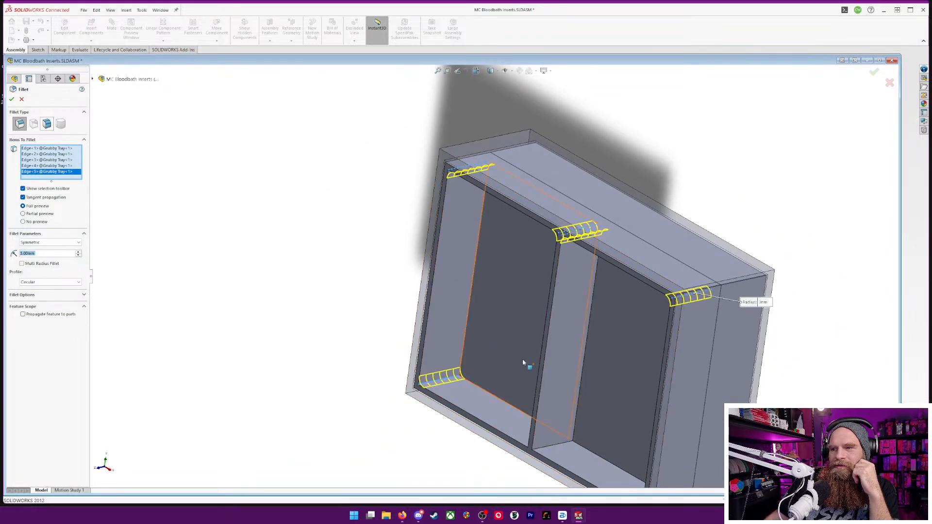
middle_click_drag(523, 360, 601, 379)
scroll(576, 461, "down", 5)
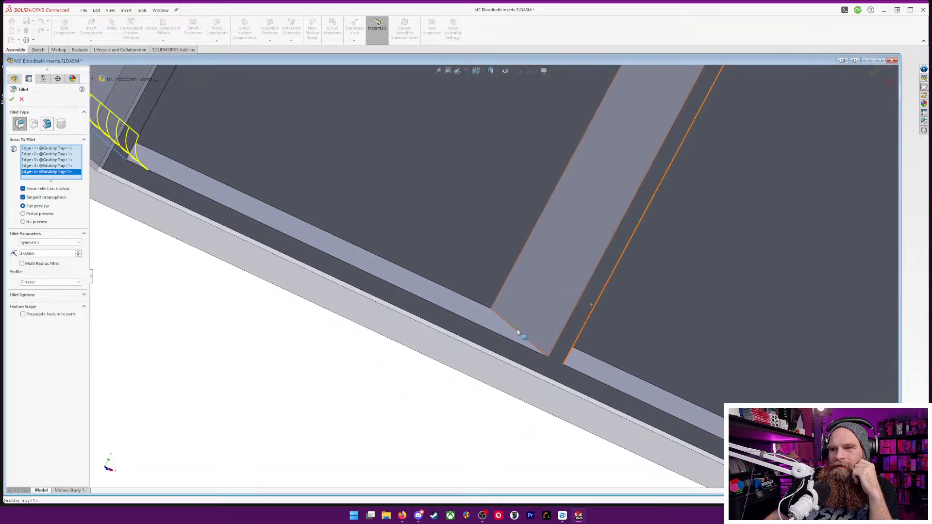
left_click(523, 334)
left_click(529, 317)
left_click(520, 335)
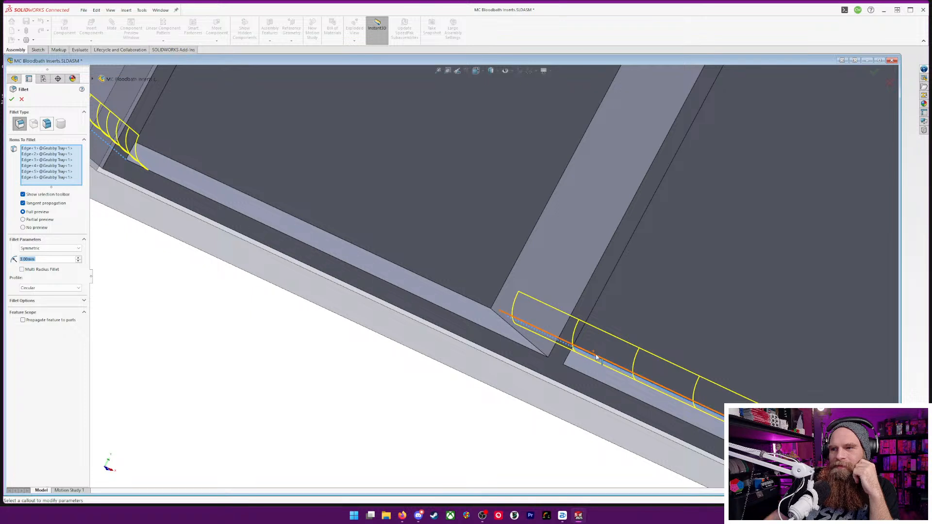
left_click(544, 364)
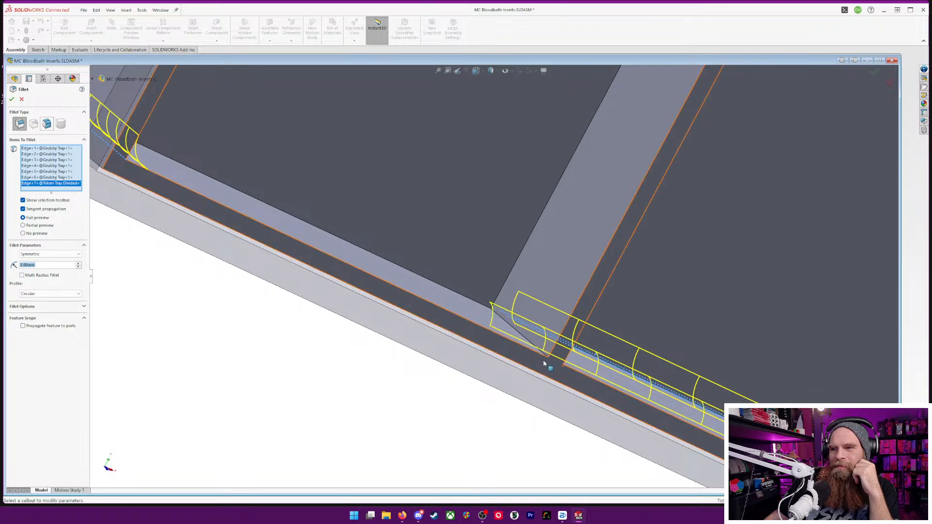
left_click(35, 178)
key("Delete")
key("Delete")
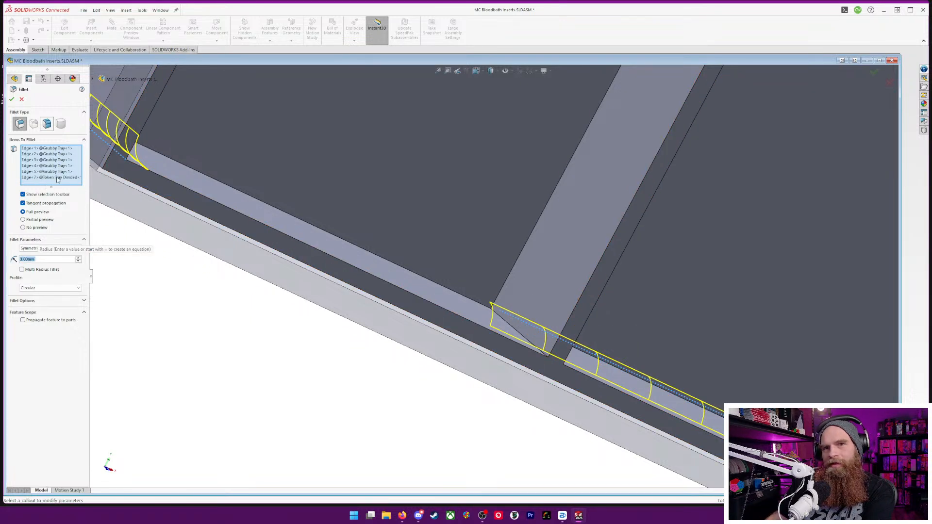
Add the vertical edges on both sides of the divider at the opposite long wall and the last inner compartment corner to the fillet
left_click(514, 334)
middle_click_drag(517, 335, 538, 336)
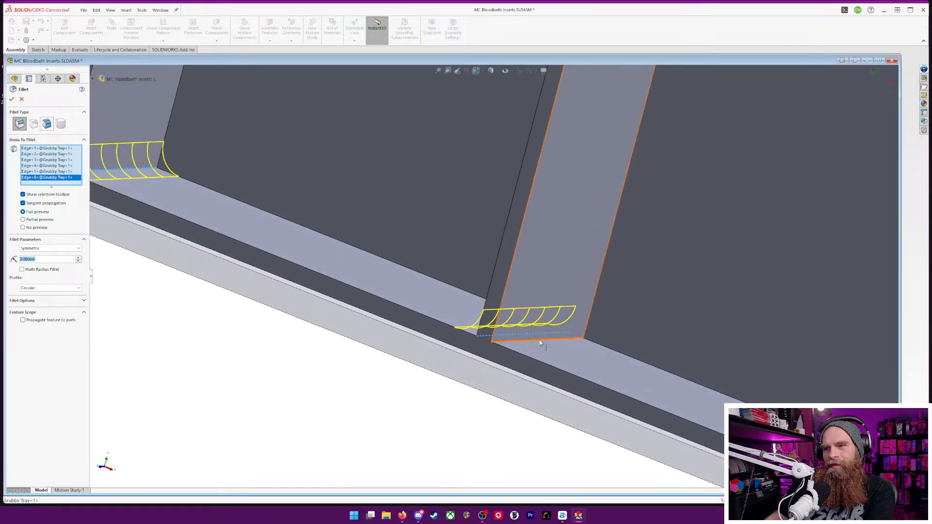
left_click(540, 342)
scroll(626, 339, "up", 5)
middle_click_drag(691, 349, 749, 375)
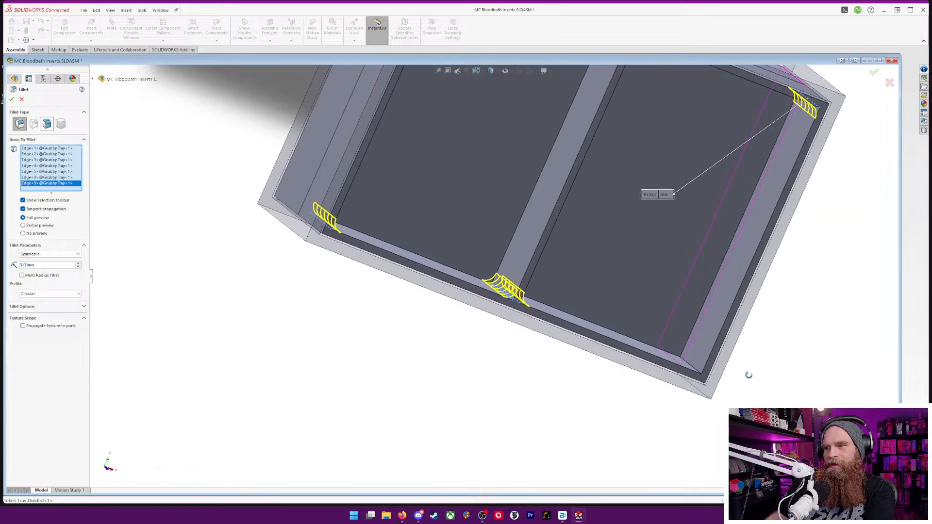
scroll(636, 299, "down", 6)
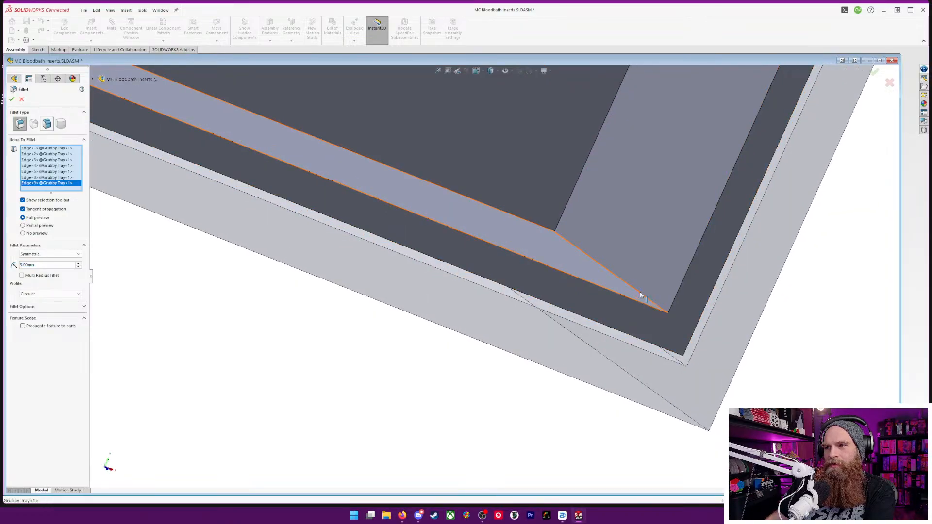
left_click(640, 295)
Add two of the Grubby Tray's outer vertical corner edges to the fillet selection
middle_click_drag(751, 345, 699, 249)
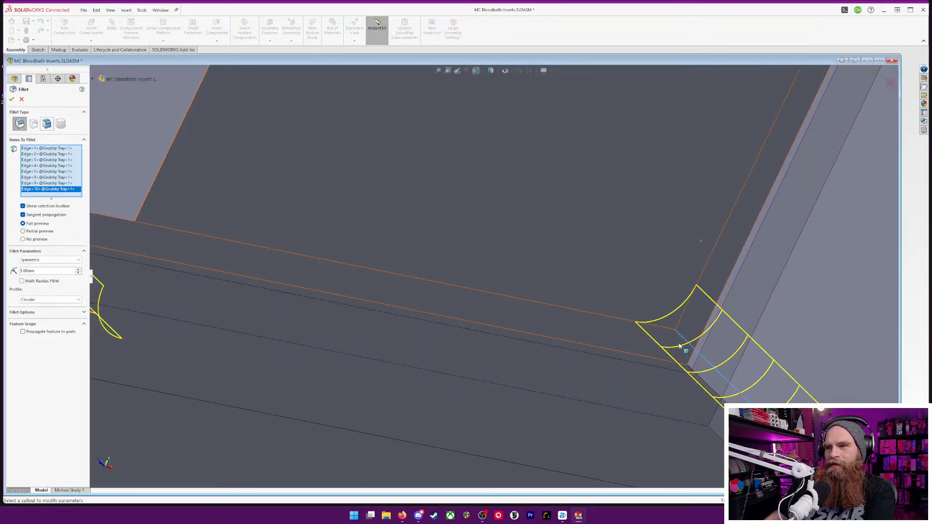
left_click(693, 372)
scroll(739, 240, "up", 8)
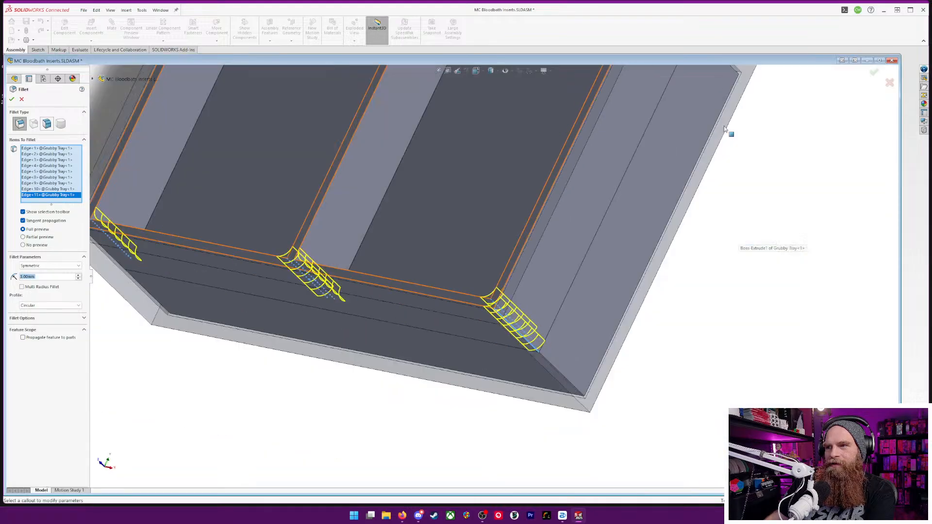
middle_click_drag(728, 136, 677, 231)
scroll(518, 264, "down", 8)
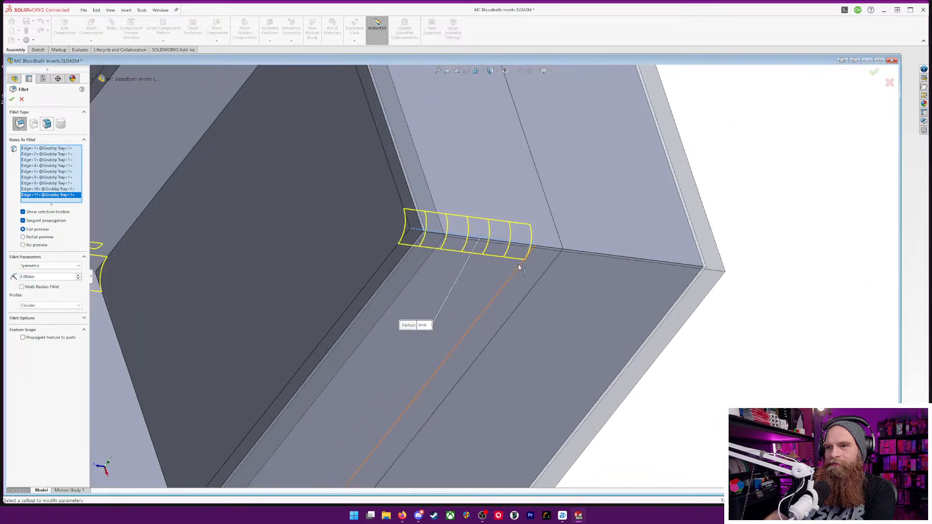
left_click(548, 249)
scroll(476, 141, "up", 10)
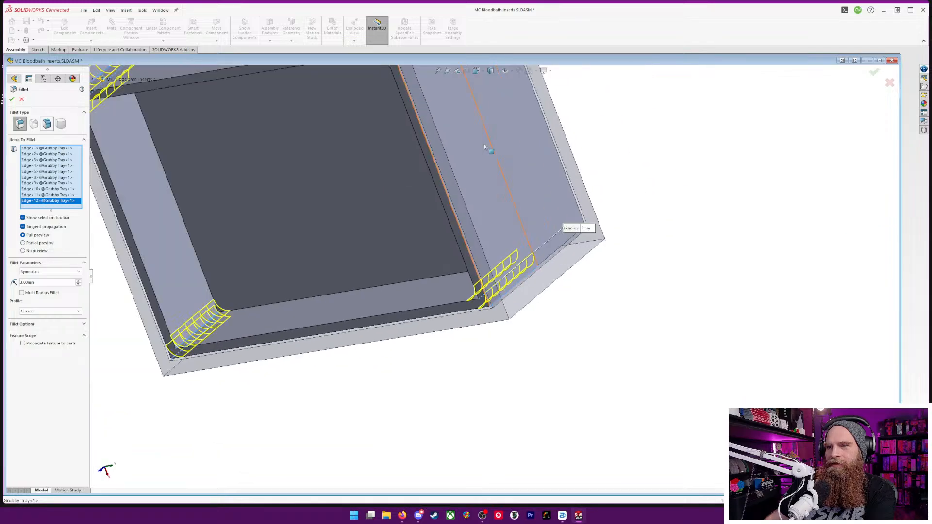
Add the Grubby Tray's remaining two outer vertical corner edges and apply the 3 mm fillet
scroll(443, 131, "down", 8)
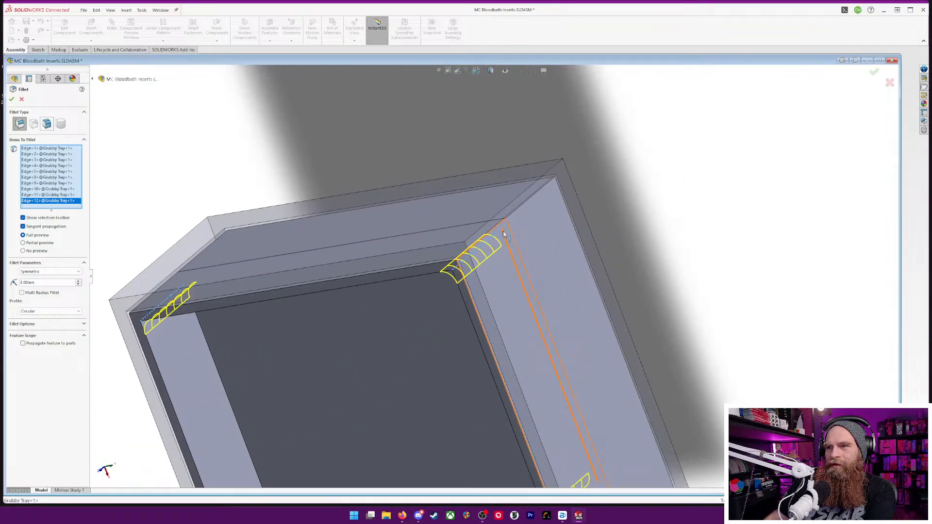
scroll(500, 228, "down", 5)
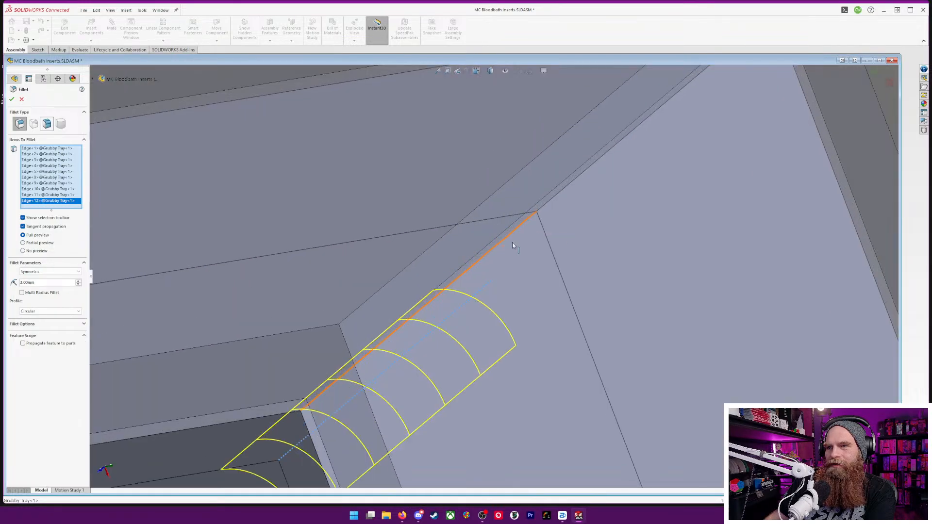
left_click(504, 243)
scroll(350, 298, "up", 8)
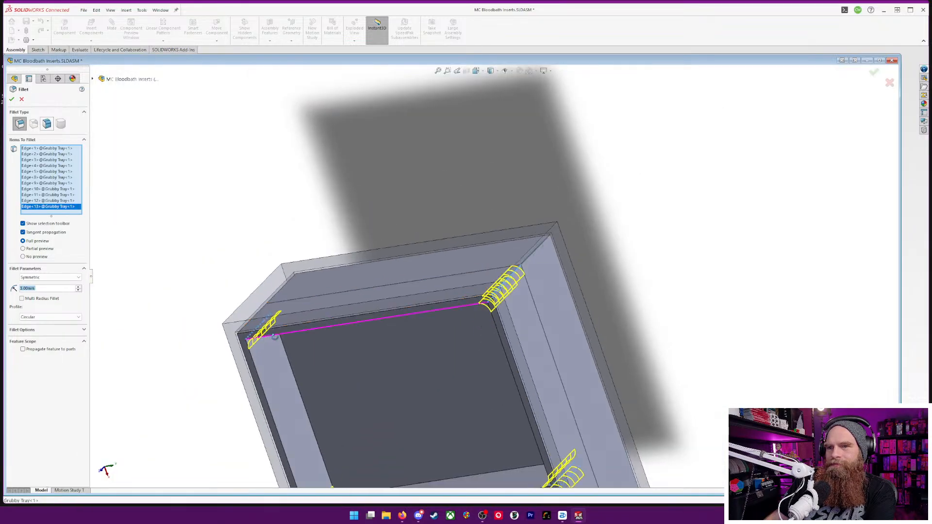
middle_click_drag(275, 337, 281, 333)
scroll(219, 310, "down", 7)
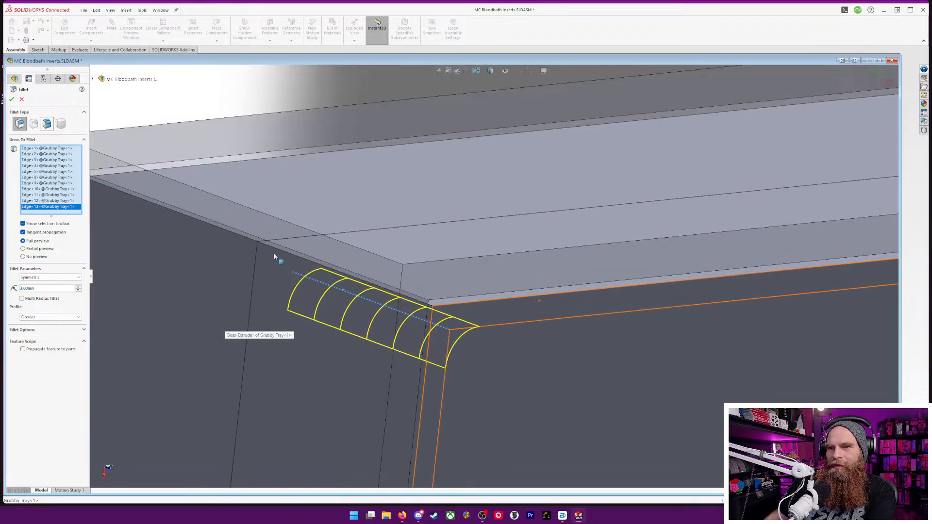
left_click(279, 251)
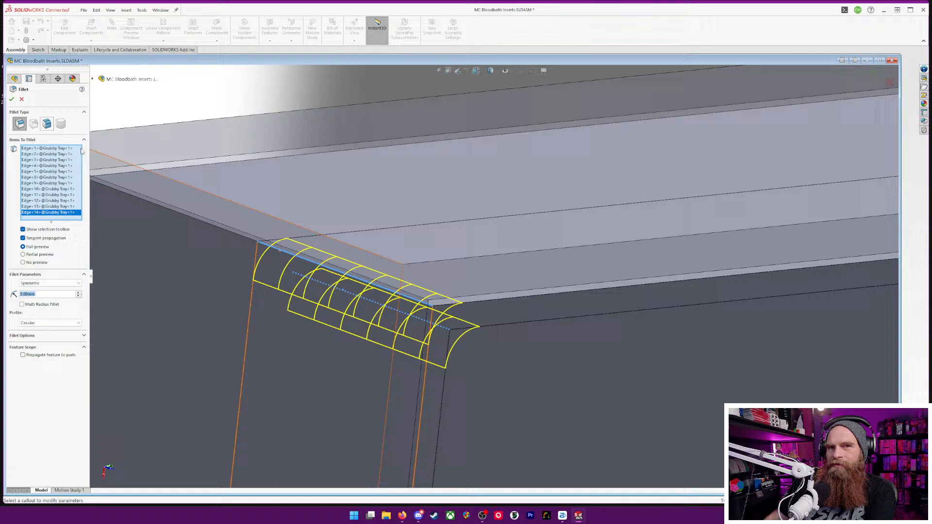
left_click(12, 99)
Start a 10 mm assembly fillet on one compartment's floor edge along the long wall, with tangent propagation turned off
scroll(466, 330, "up", 8)
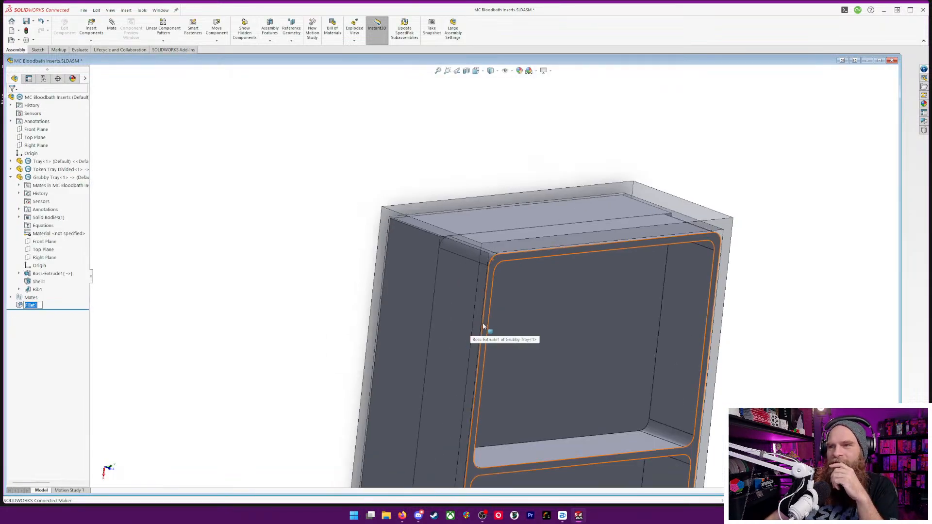
middle_click_drag(583, 341, 468, 281)
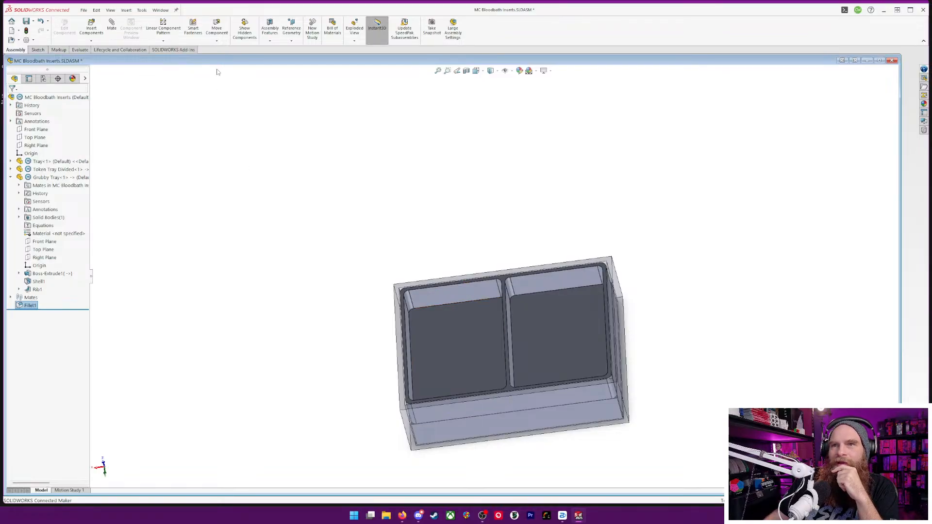
left_click(270, 41)
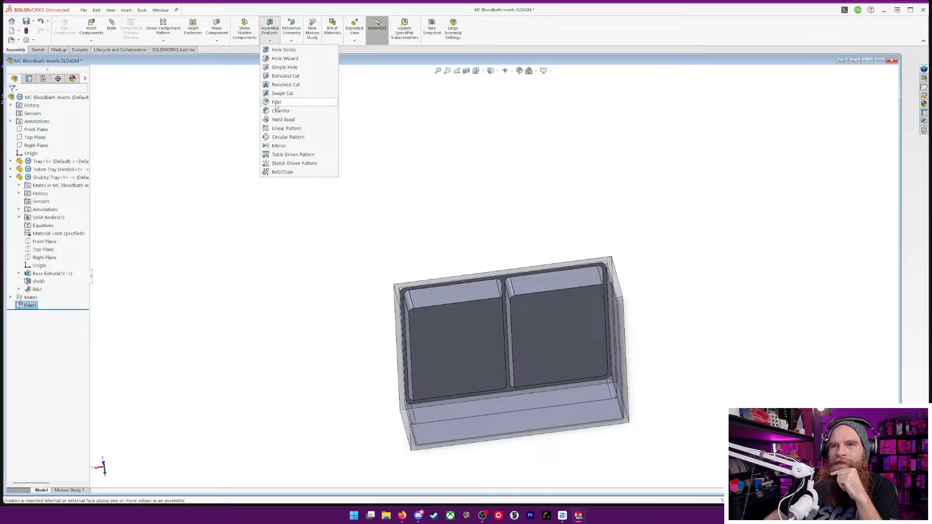
left_click(277, 102)
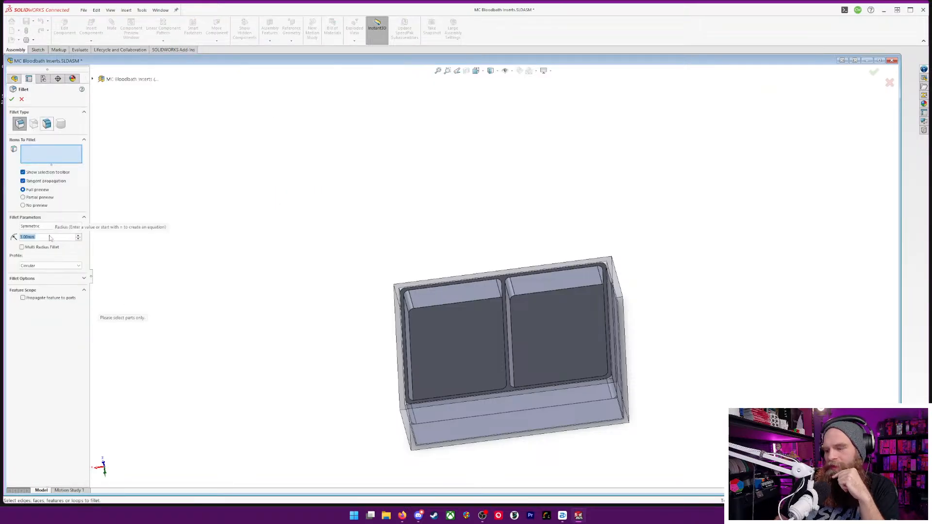
type("10")
key("Return")
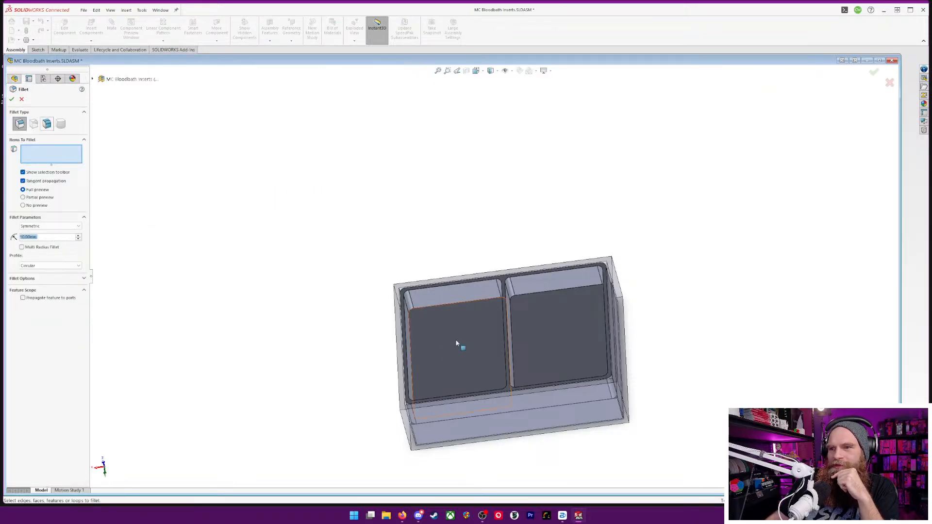
left_click(469, 303)
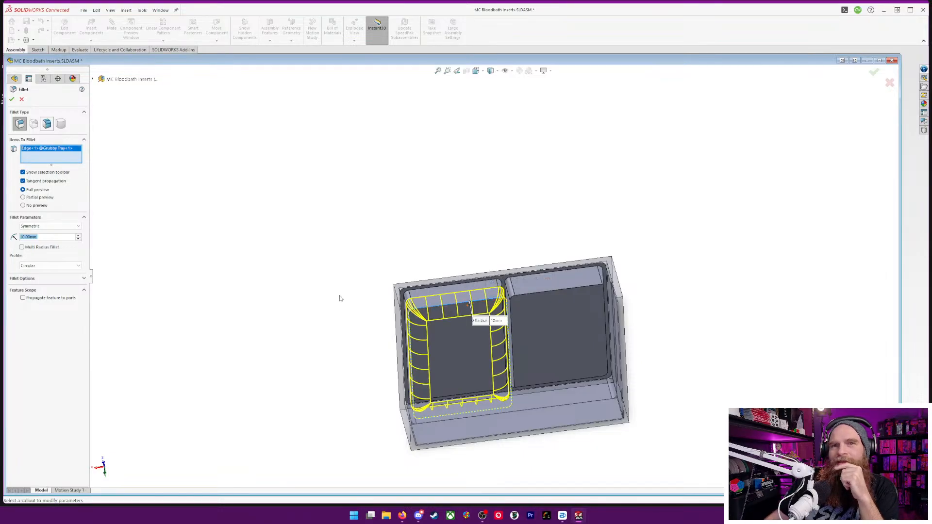
left_click(23, 181)
Add the same compartment's opposite floor edge, along the other long wall, to the fillet selection
middle_click_drag(478, 235, 525, 340)
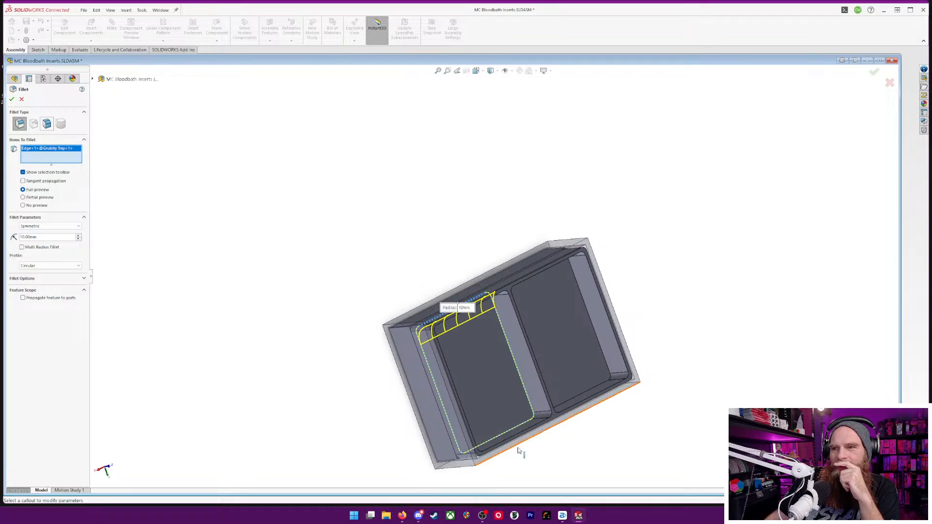
scroll(520, 453, "down", 5)
left_click(506, 325)
scroll(626, 217, "up", 5)
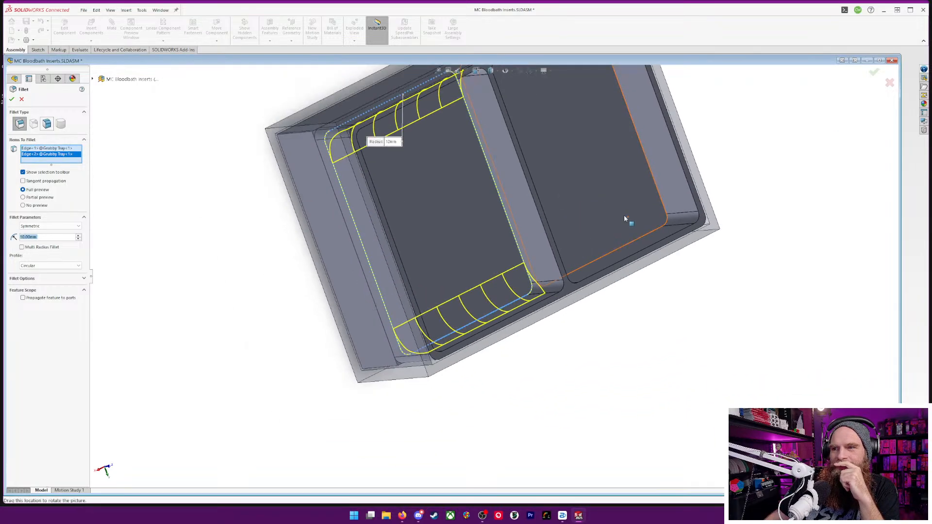
Add the second compartment's two floor edges along the long walls and apply the 10 mm fillet
middle_click_drag(704, 174, 642, 54)
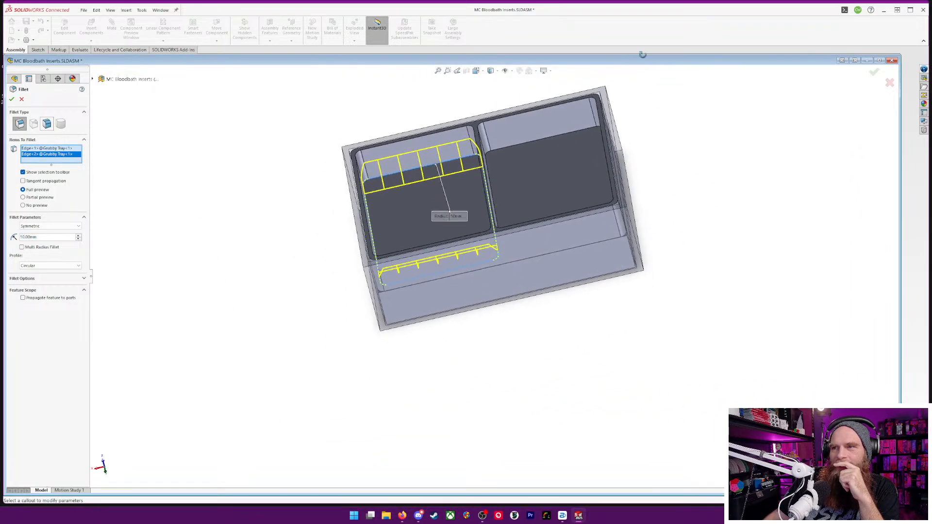
left_click(541, 140)
middle_click_drag(697, 180, 711, 304)
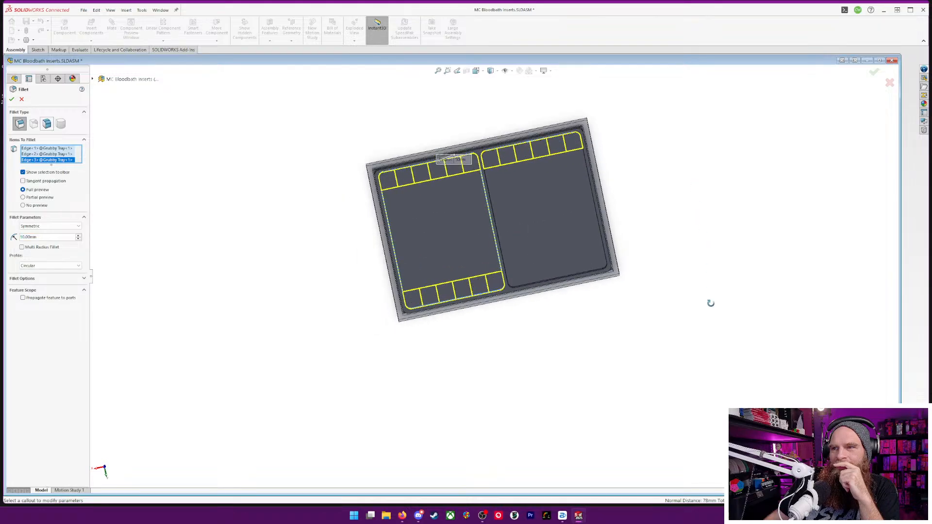
left_click(561, 273)
middle_click_drag(561, 273, 676, 115)
scroll(536, 175, "down", 4)
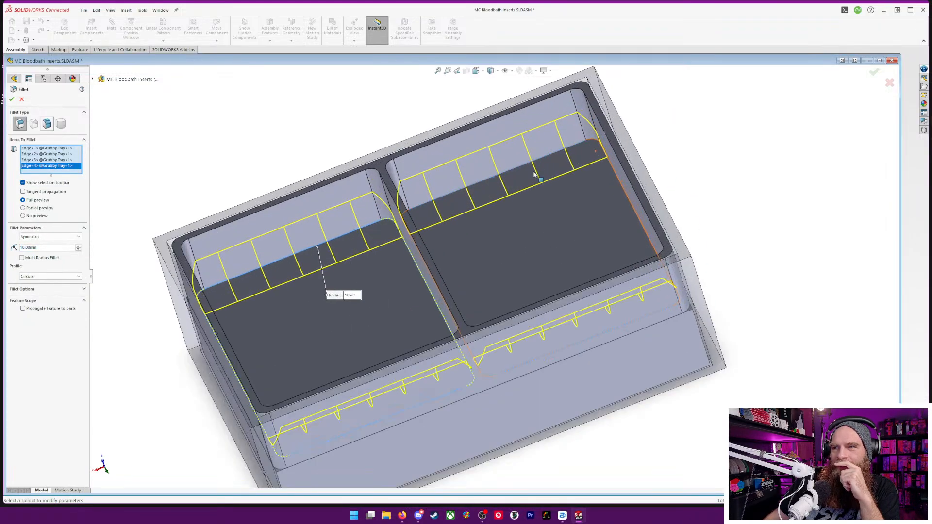
middle_click_drag(782, 333, 796, 284)
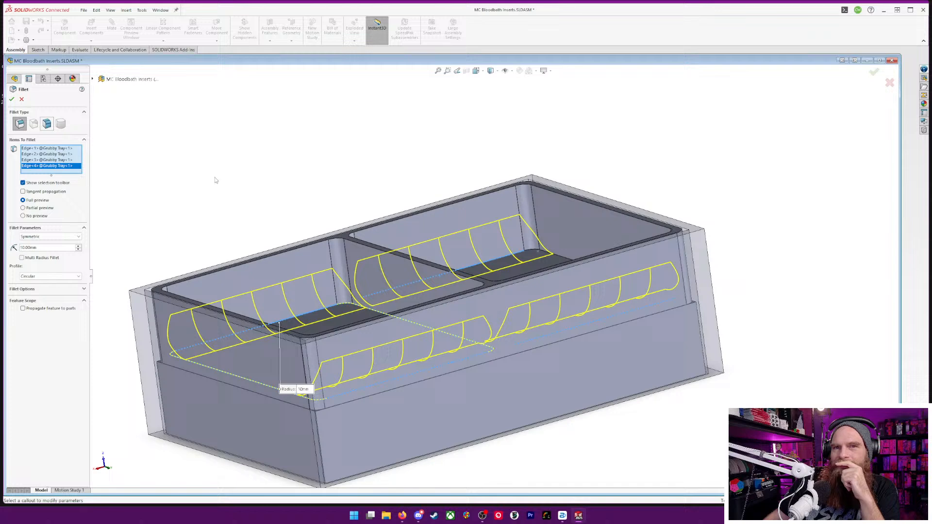
left_click(11, 99)
Inspect the rounded compartments from several angles, then save the assembly together with all its modified parts
scroll(564, 316, "down", 3)
scroll(616, 334, "up", 4)
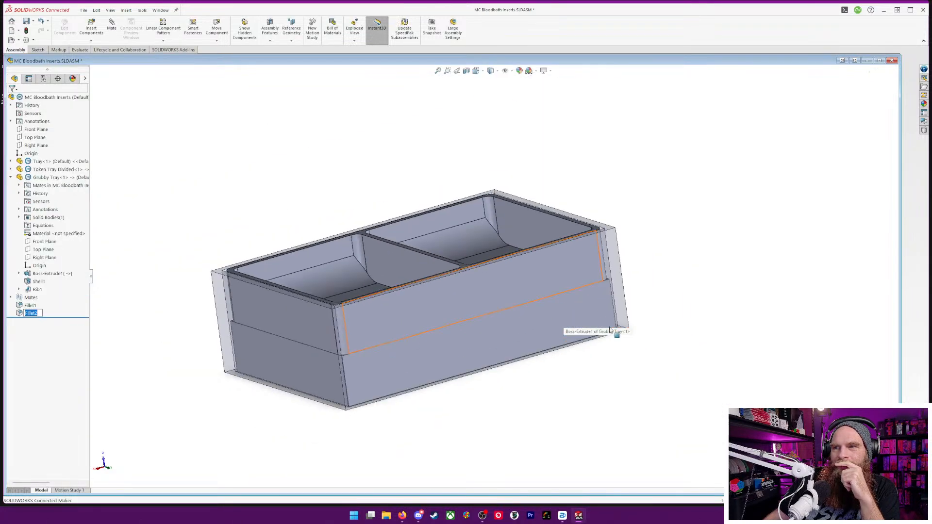
middle_click_drag(616, 333, 611, 468)
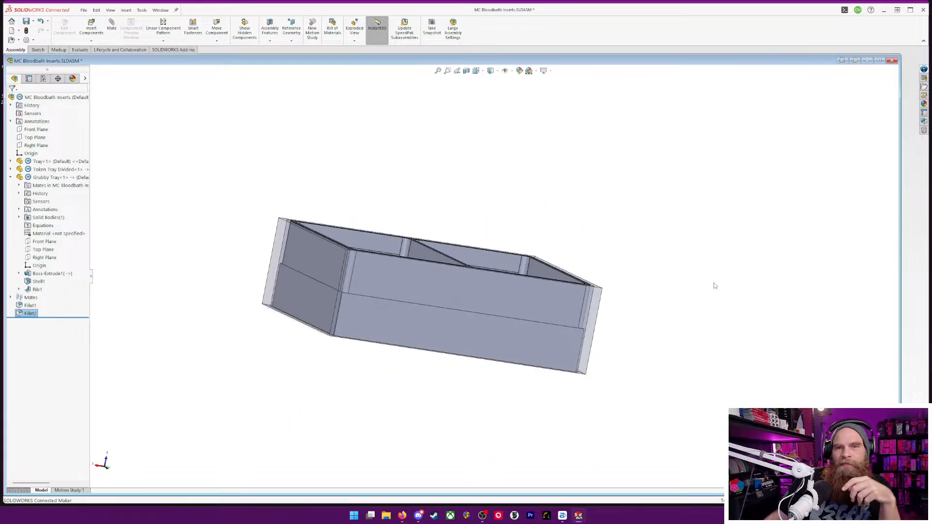
middle_click_drag(664, 316, 664, 301)
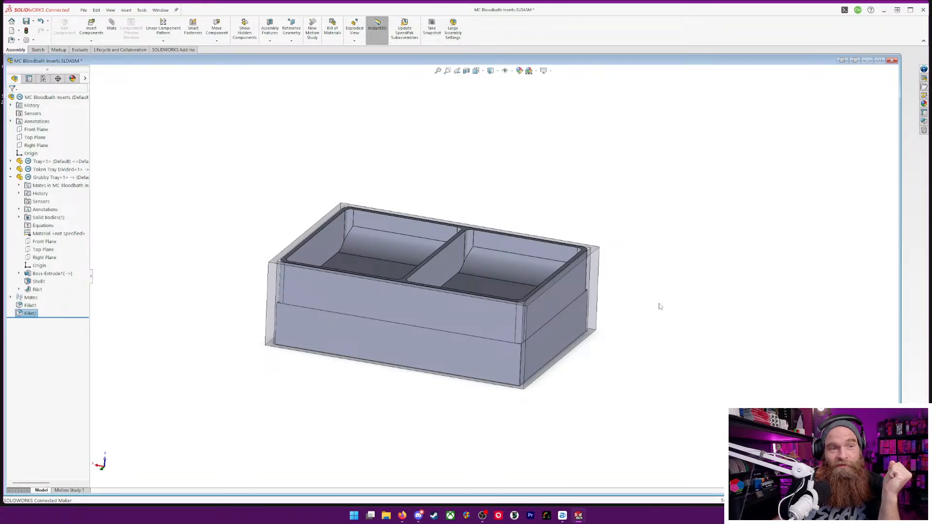
middle_click_drag(358, 269, 588, 329)
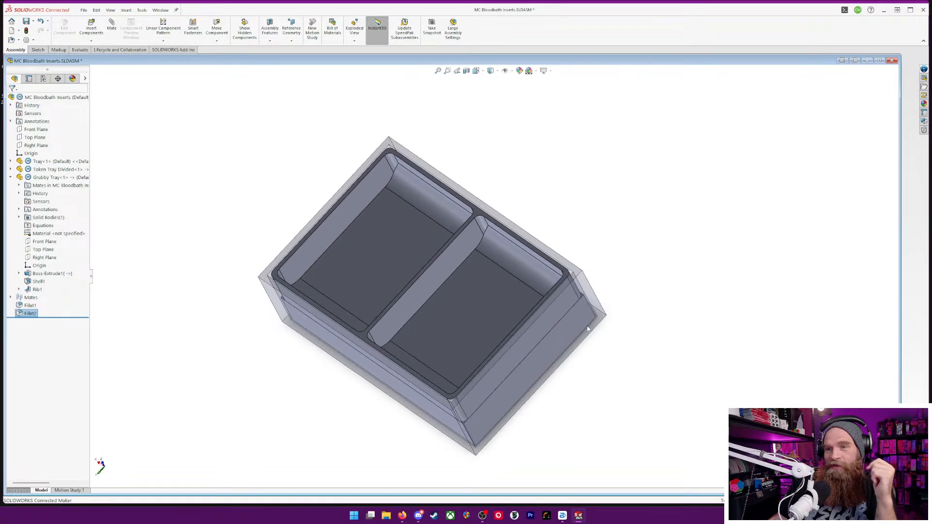
key("ctrl+s")
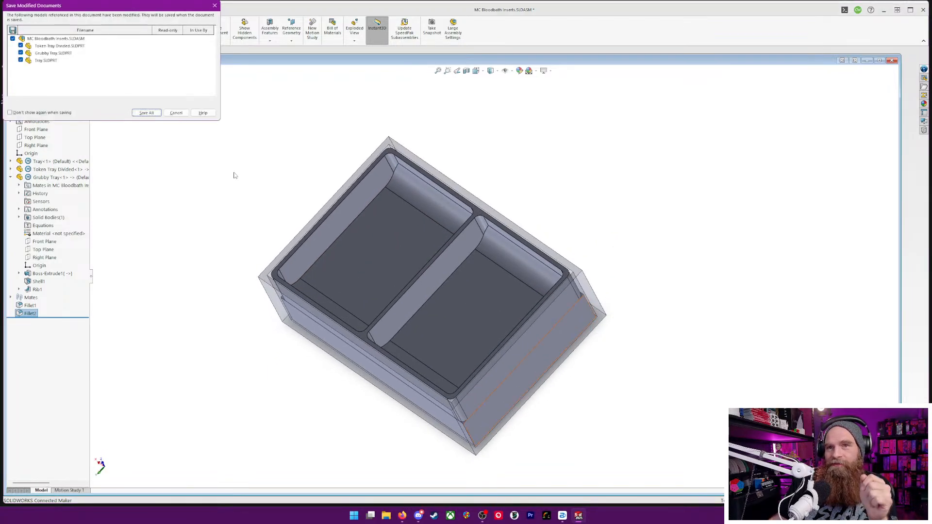
left_click(146, 113)
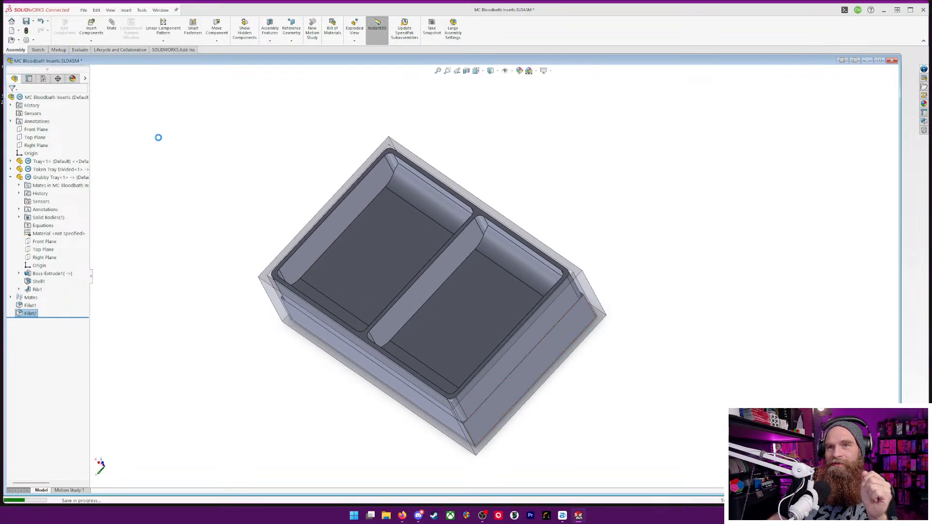
Select the Grubby Tray component, start its export, and review the STEP and general export options
left_click(34, 177)
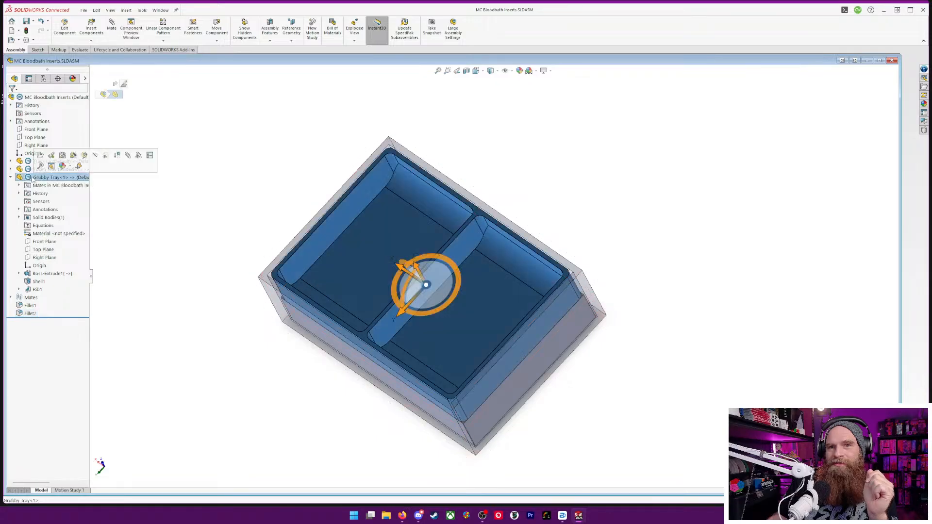
left_click(84, 10)
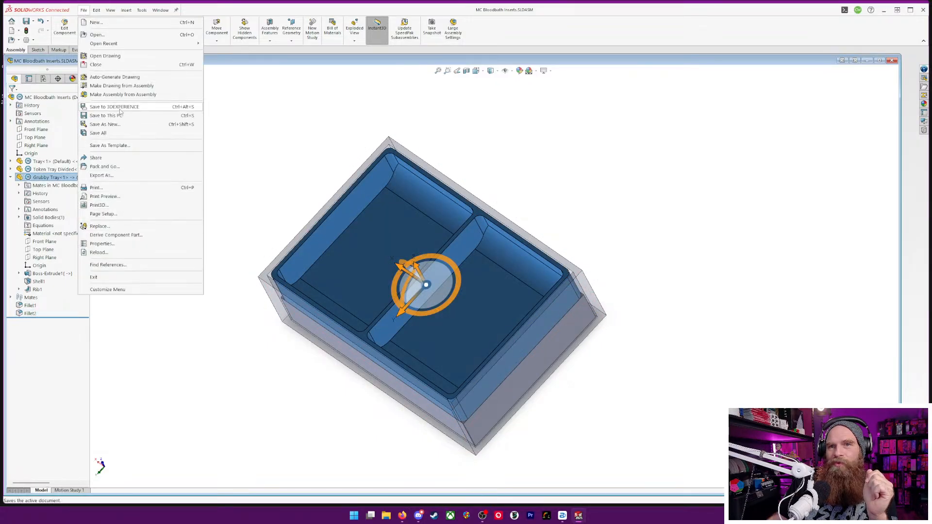
left_click(114, 175)
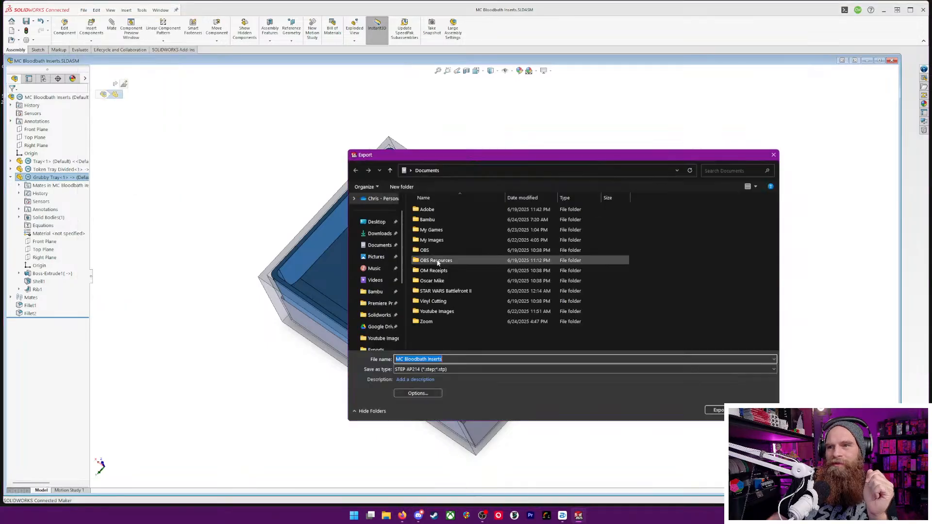
left_click(418, 394)
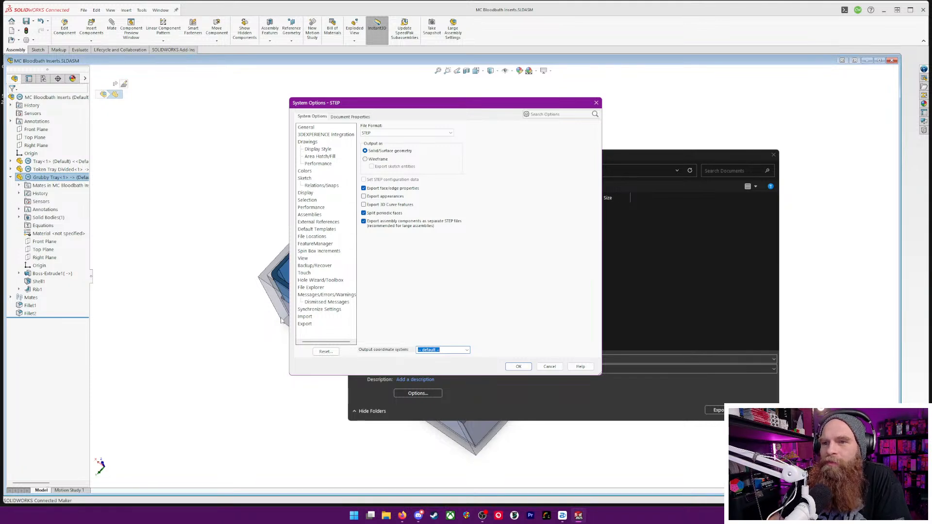
left_click(305, 324)
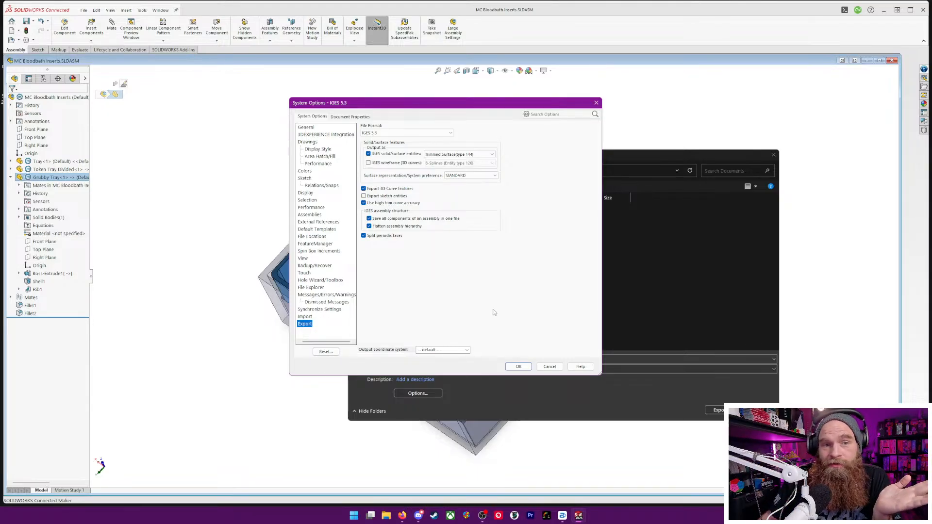
left_click(519, 367)
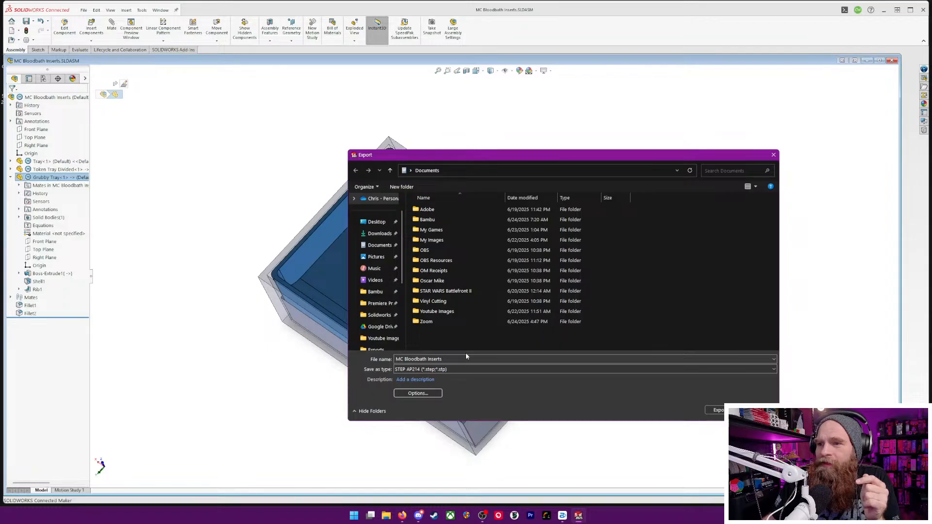
Set the export location to the Board Games folder inside the Solidworks folder
left_click(380, 316)
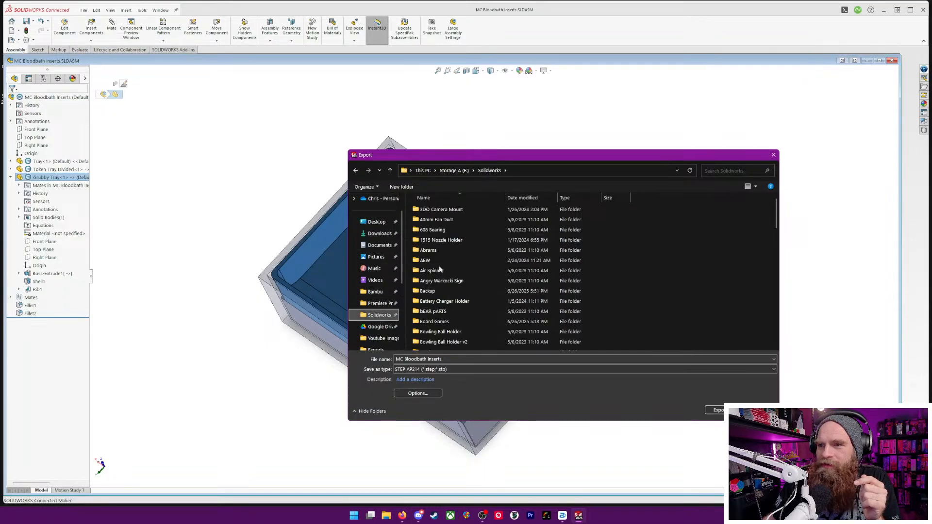
scroll(422, 288, "down", 1)
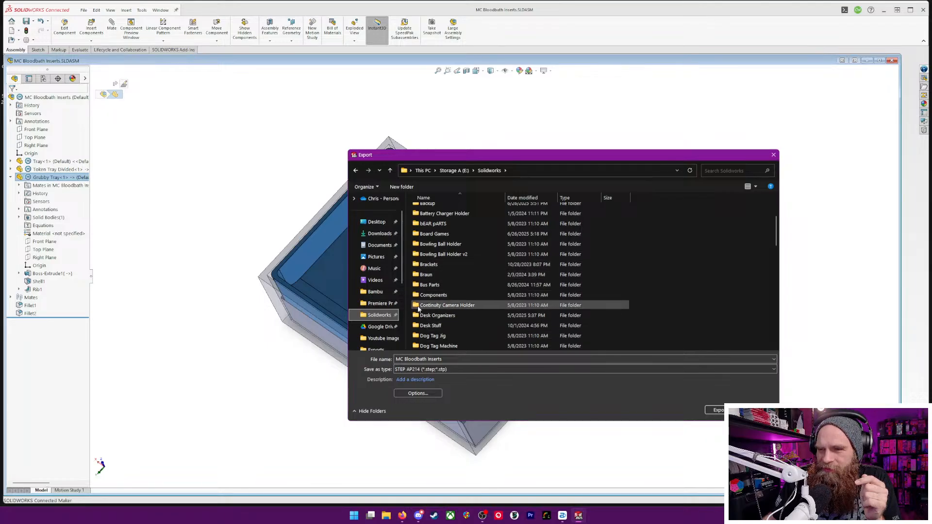
double_click(427, 234)
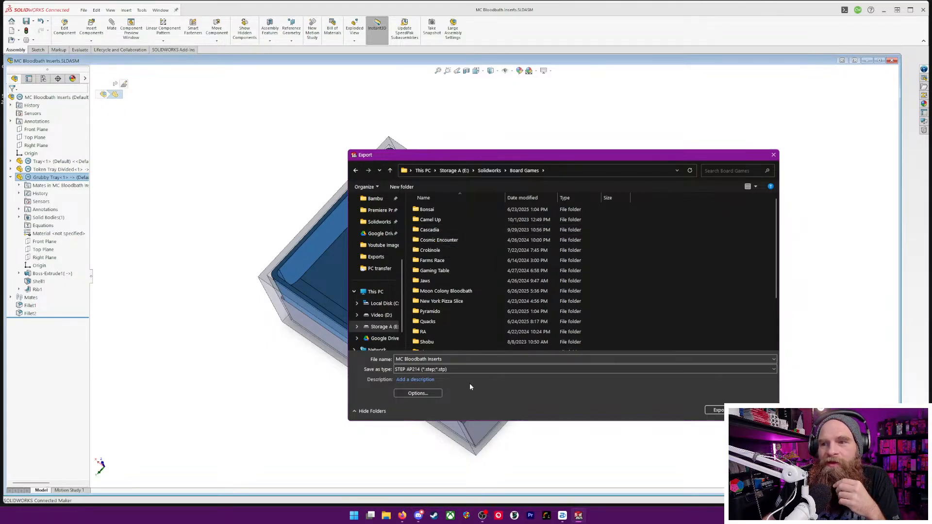
Review the STEP export options once more and dismiss them
left_click(429, 380)
left_click(421, 393)
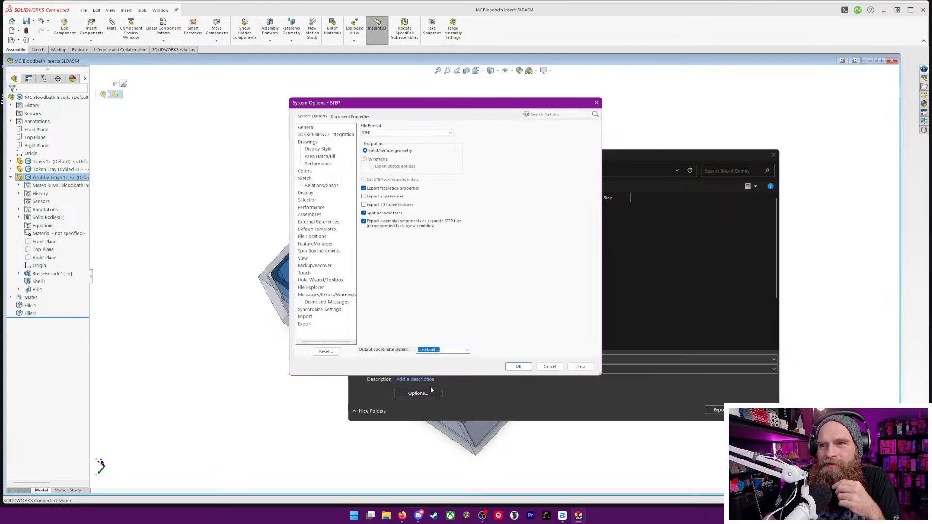
left_click(596, 103)
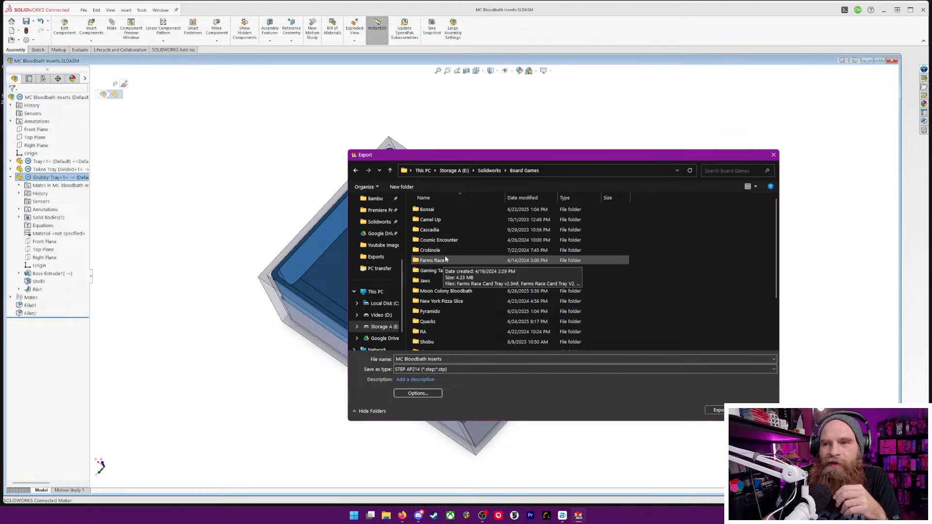
Export only the selected Grubby Tray as STEP AP214 under the name MC Bloodbath Inserts in the Moon Colony Bloodbath folder
scroll(438, 267, "down", 2)
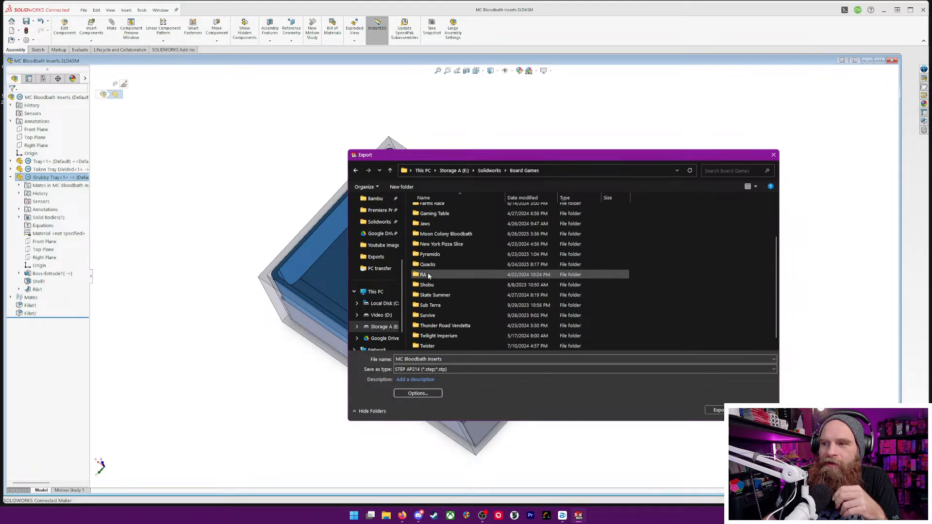
scroll(427, 276, "down", 1)
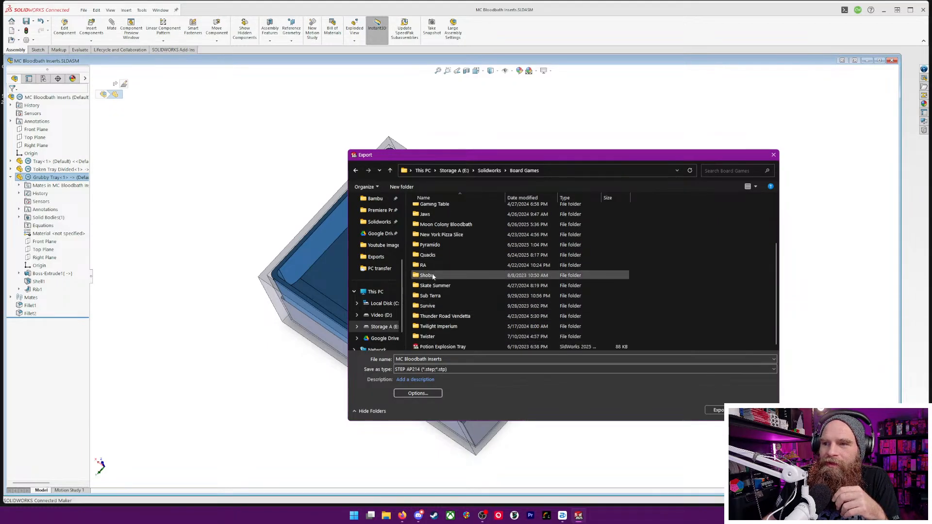
scroll(427, 282, "up", 2)
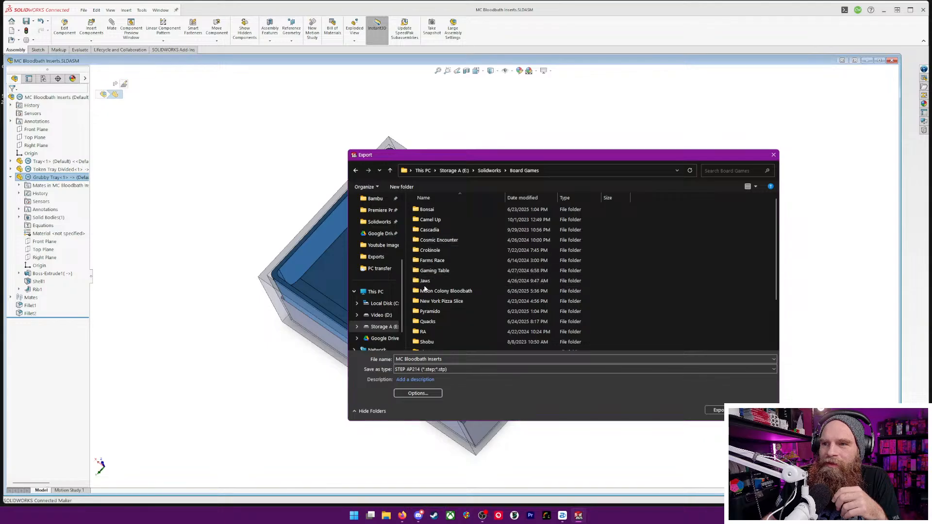
scroll(422, 287, "down", 1)
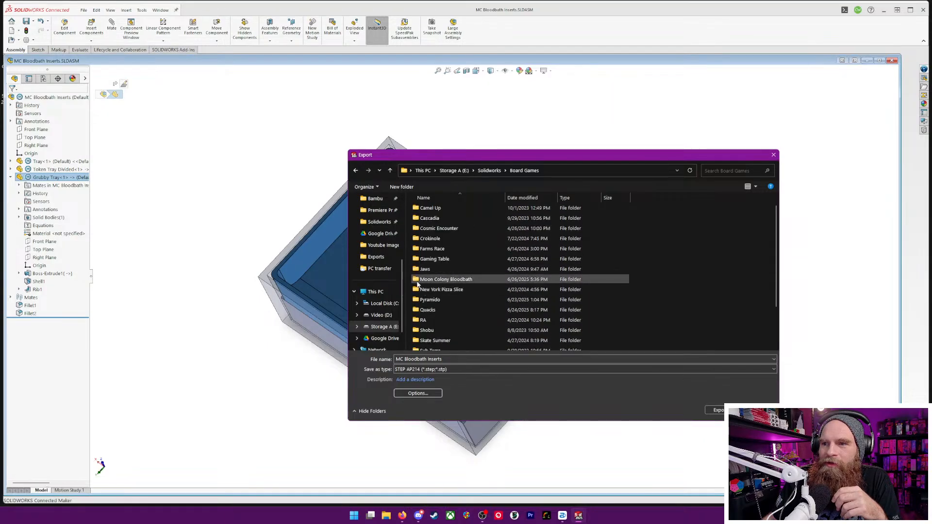
double_click(437, 280)
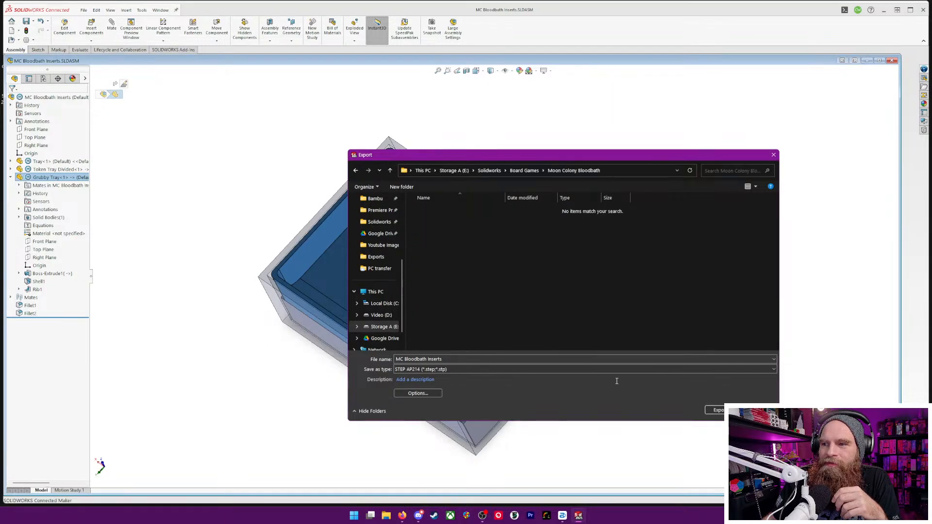
left_click(717, 410)
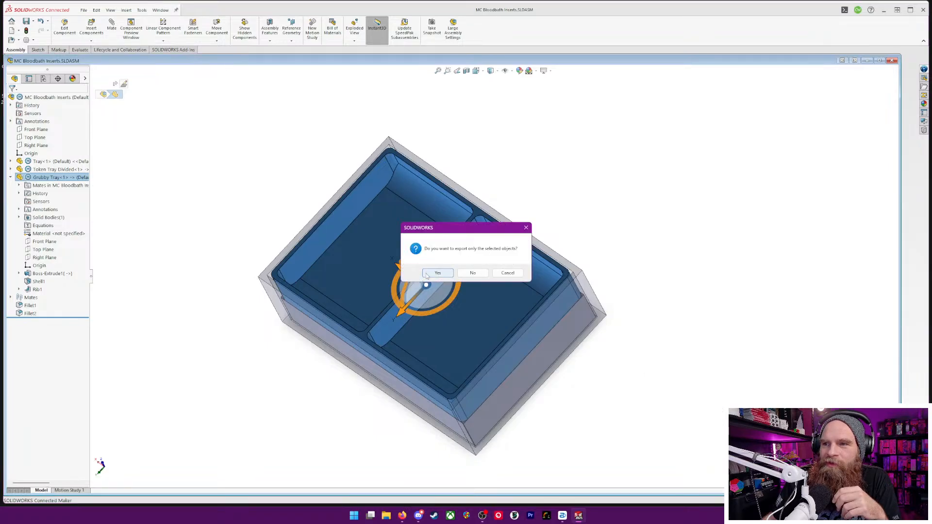
left_click(437, 274)
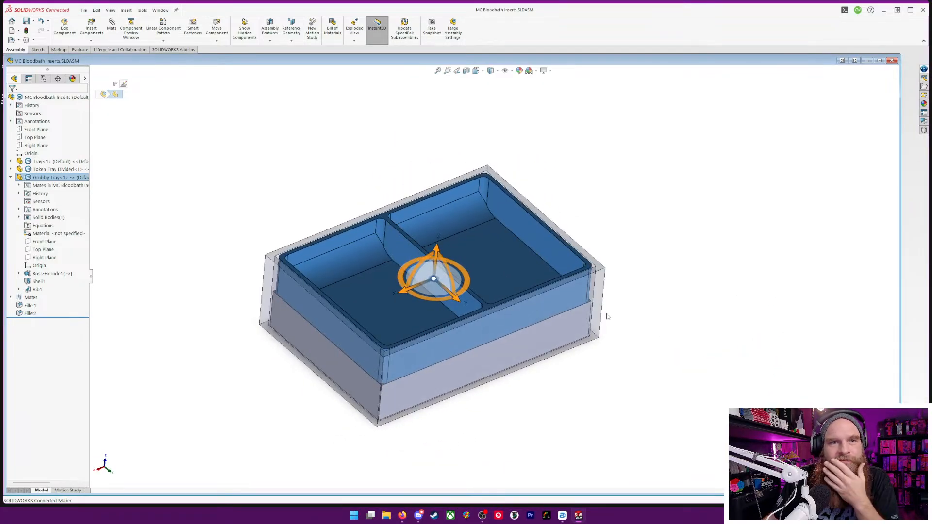
Start another STEP export and review its STEP options, the general system options and the drafting standard properties
left_click(83, 10)
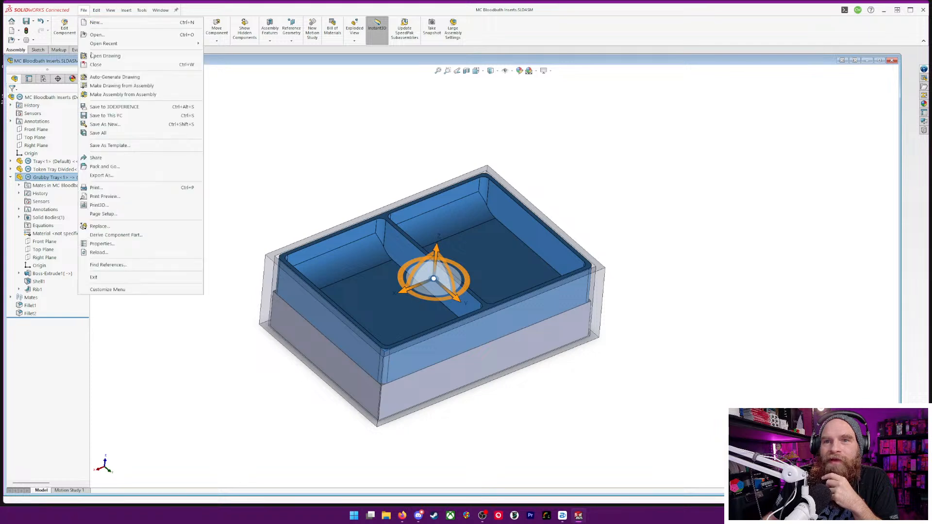
left_click(103, 172)
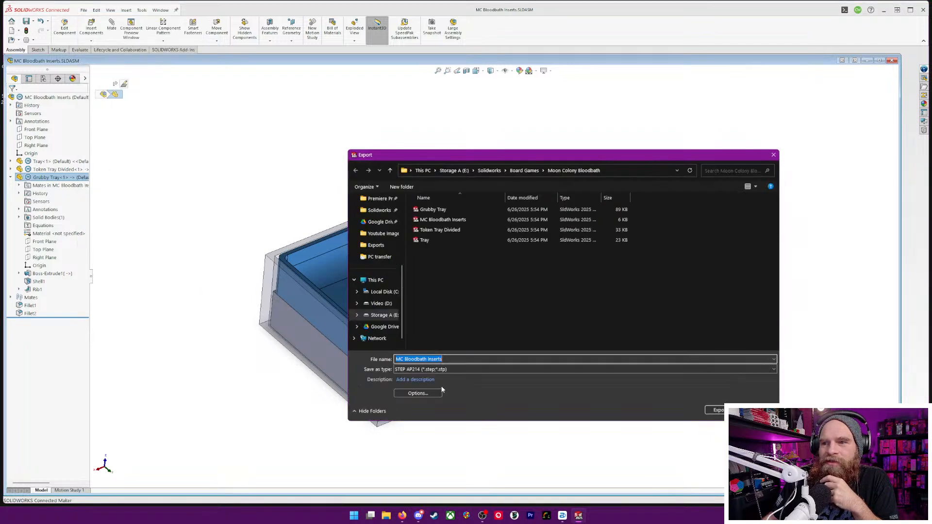
left_click(427, 394)
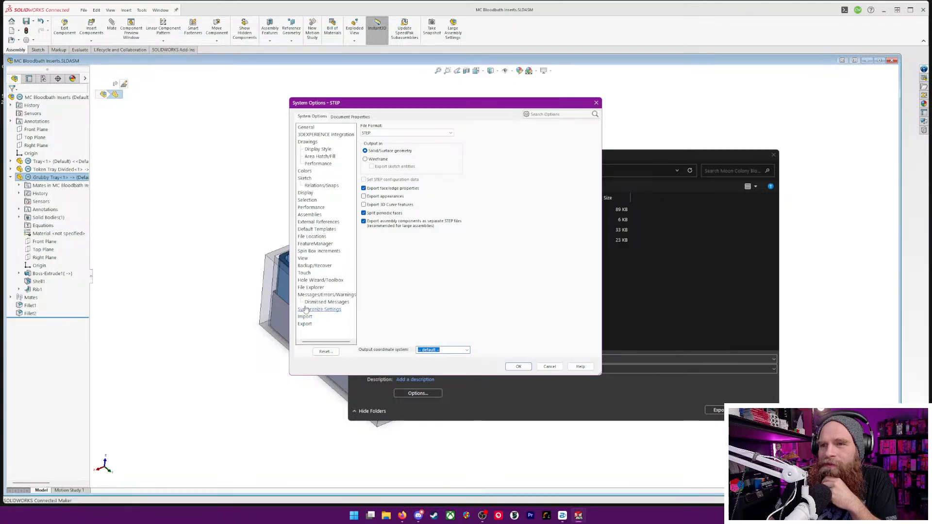
left_click(307, 129)
left_click(346, 120)
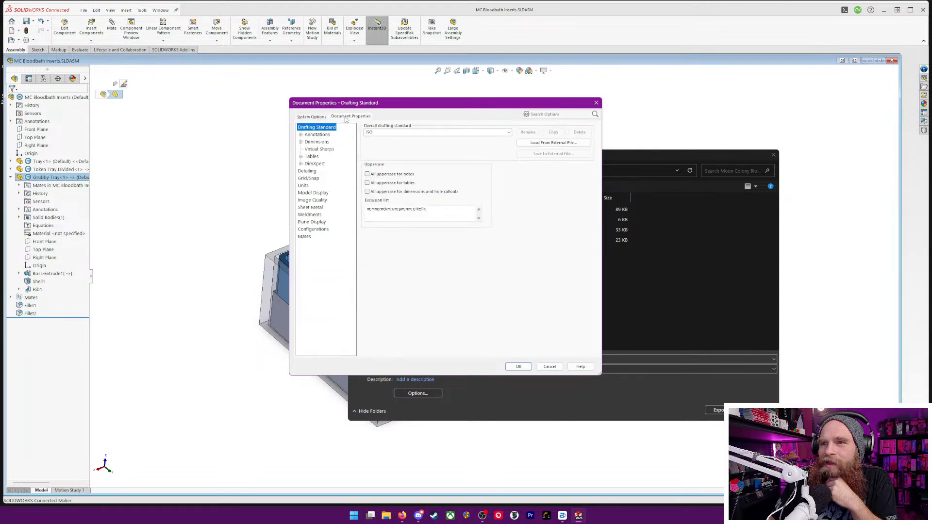
left_click(314, 120)
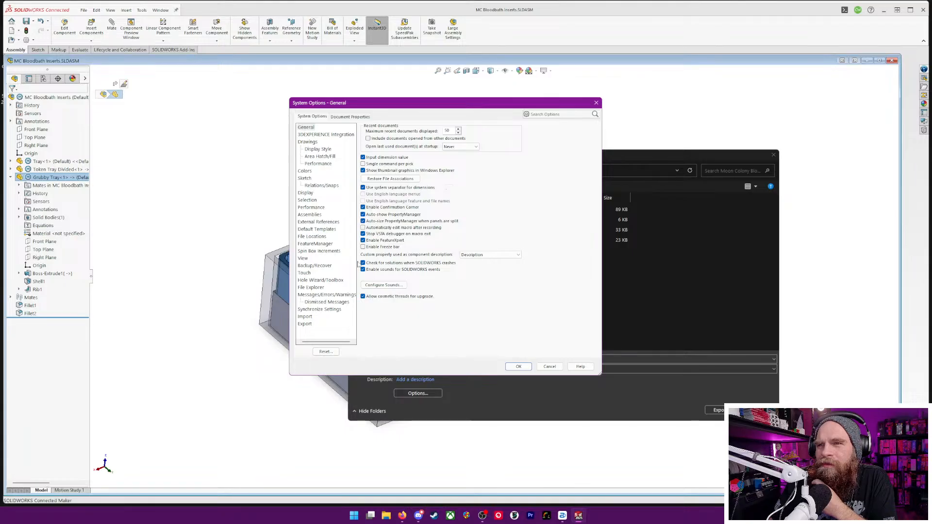
Review the system export settings and the list of available file formats, then cancel the options and the export
left_click(305, 324)
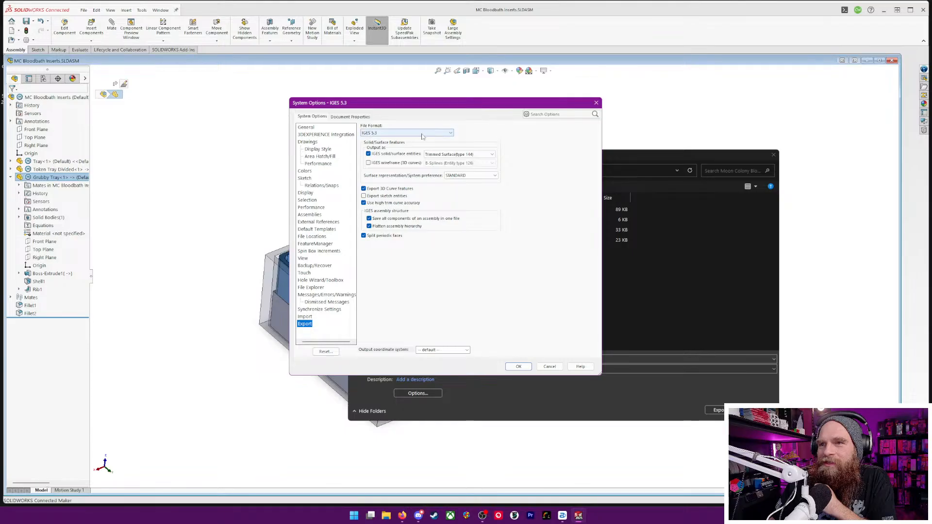
left_click(442, 133)
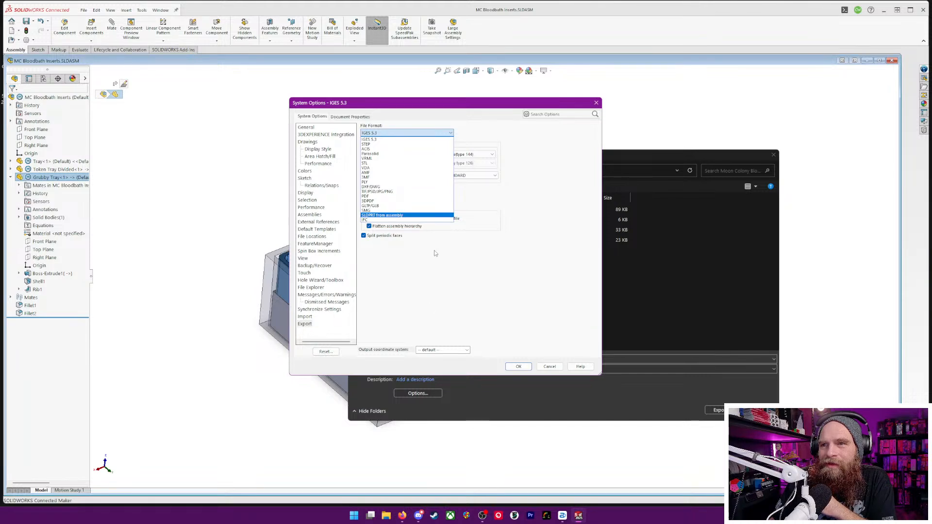
left_click(420, 265)
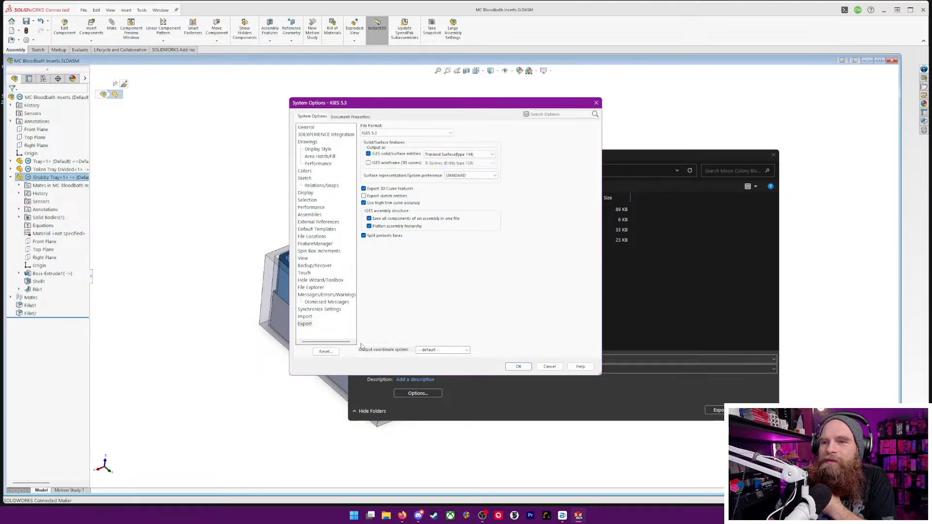
left_click(551, 367)
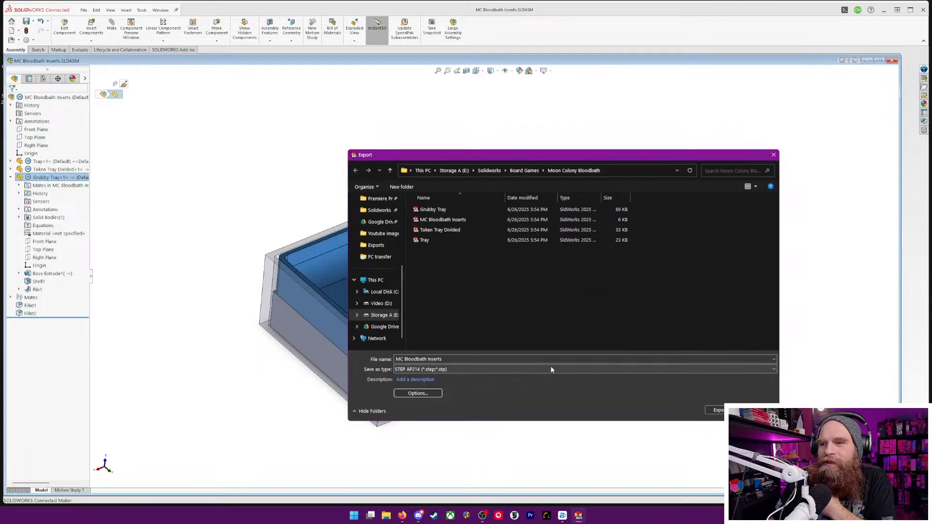
left_click(756, 411)
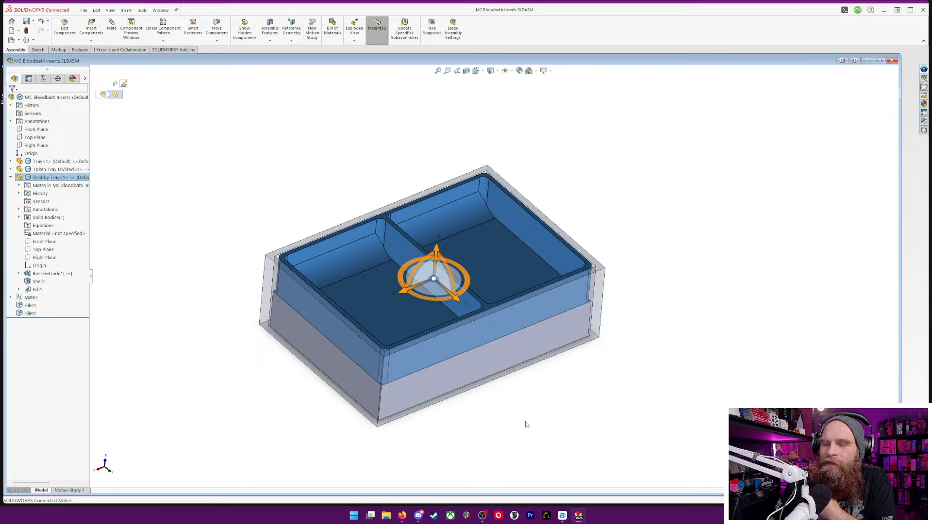
Switch to File Explorer, check the exported Grubby Tray file in the Moon Colony Bloodbath folder under Board Games, and close the window
left_click(386, 515)
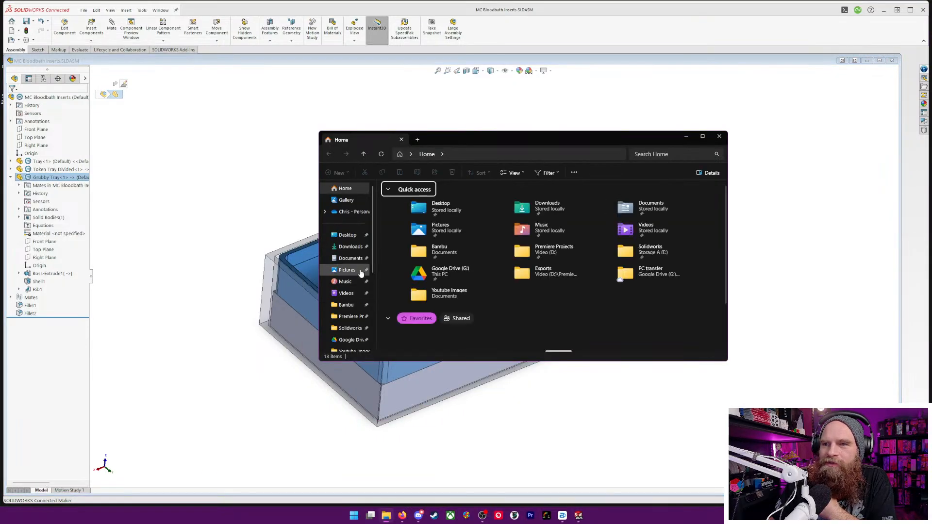
left_click(349, 329)
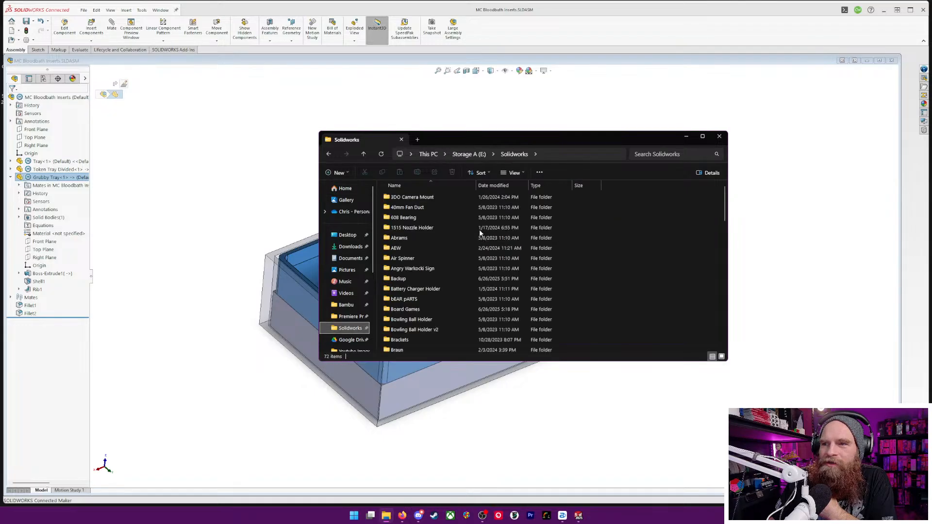
left_click(387, 310)
double_click(386, 310)
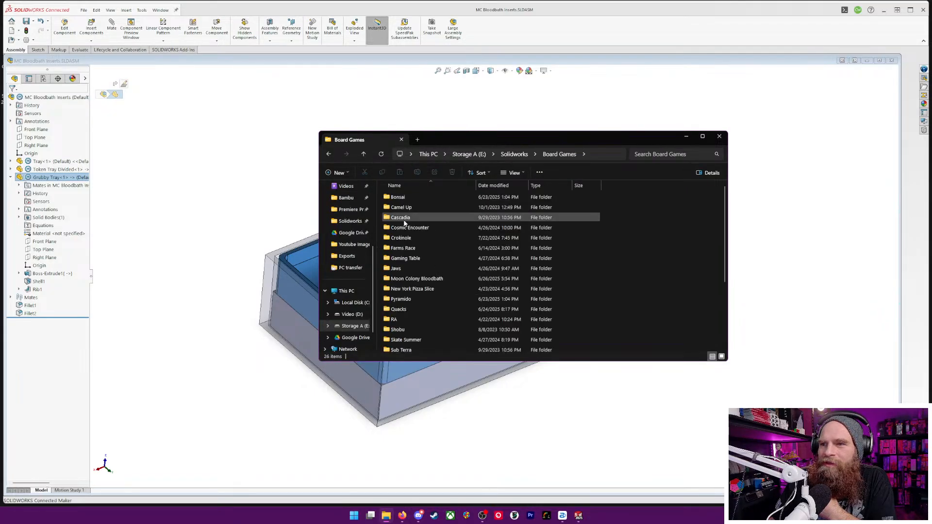
double_click(412, 279)
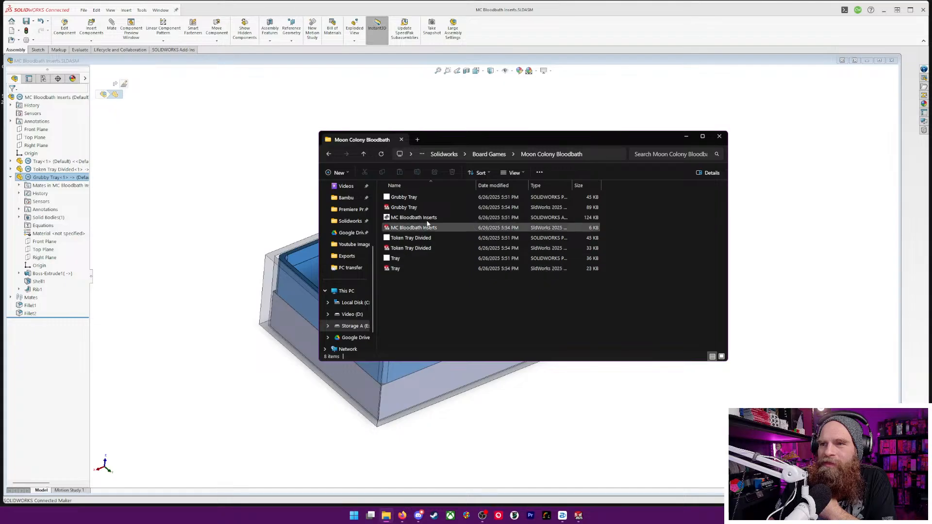
left_click(396, 209)
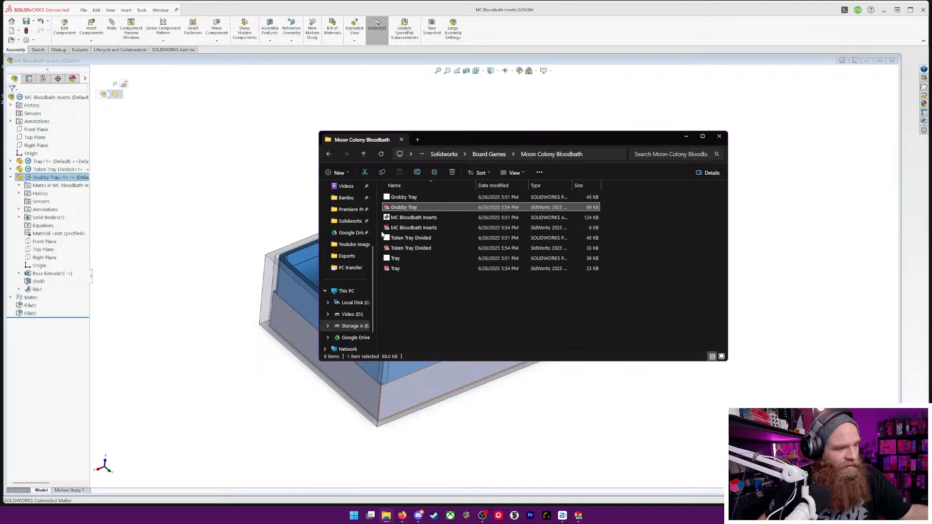
left_click(724, 138)
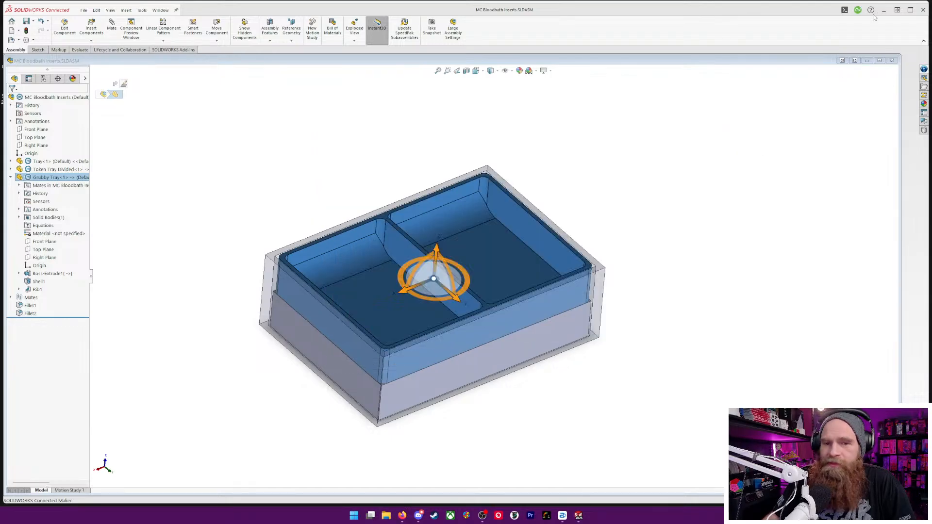
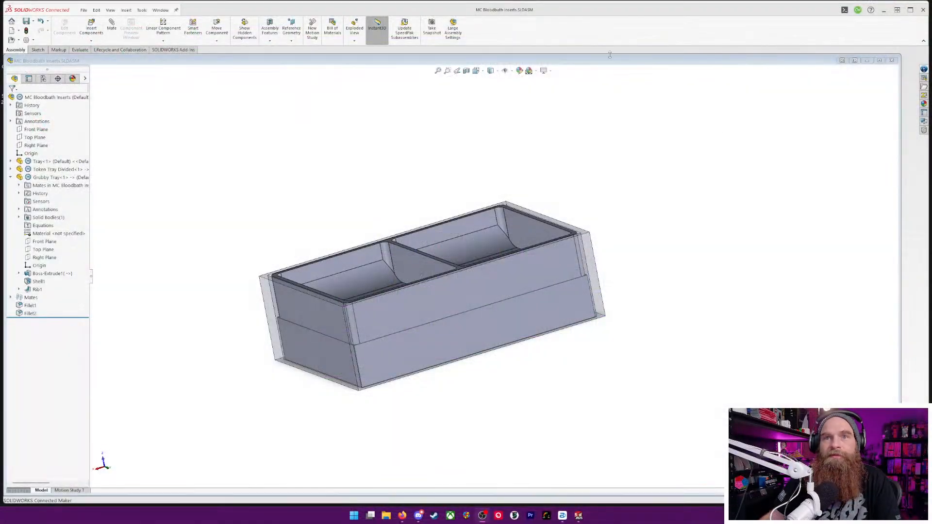
Create a new, empty assembly document
left_click(87, 12)
left_click(90, 12)
left_click(86, 11)
left_click(91, 22)
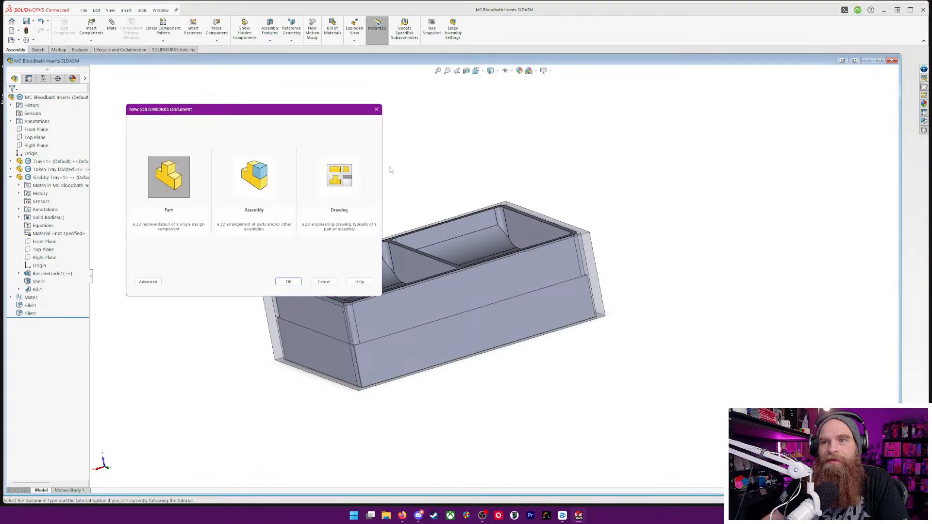
left_click(258, 187)
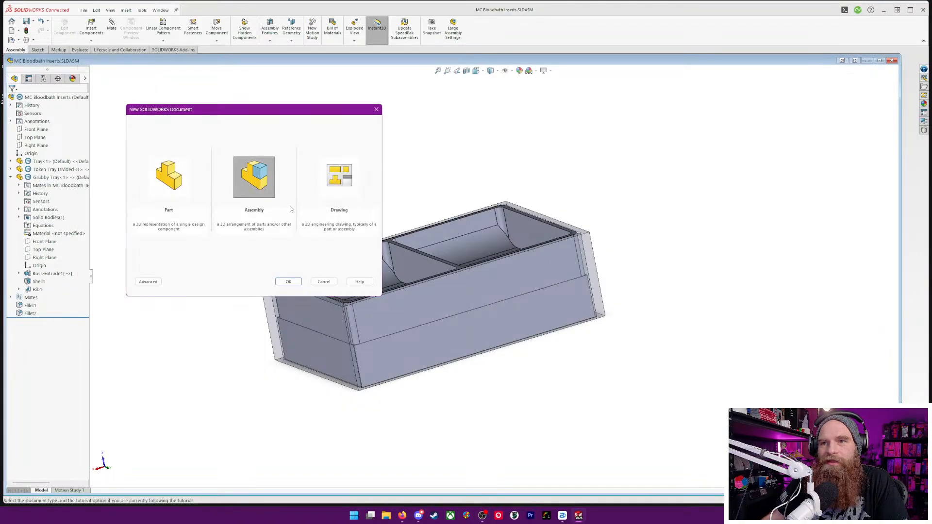
left_click(288, 282)
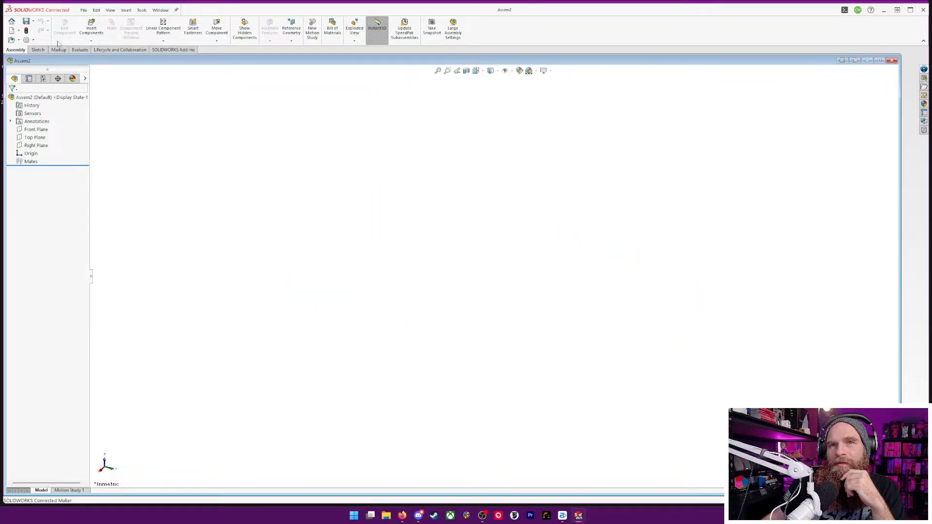
Start saving the new assembly to this PC and create a folder named Finspan inside Board Games
left_click(84, 9)
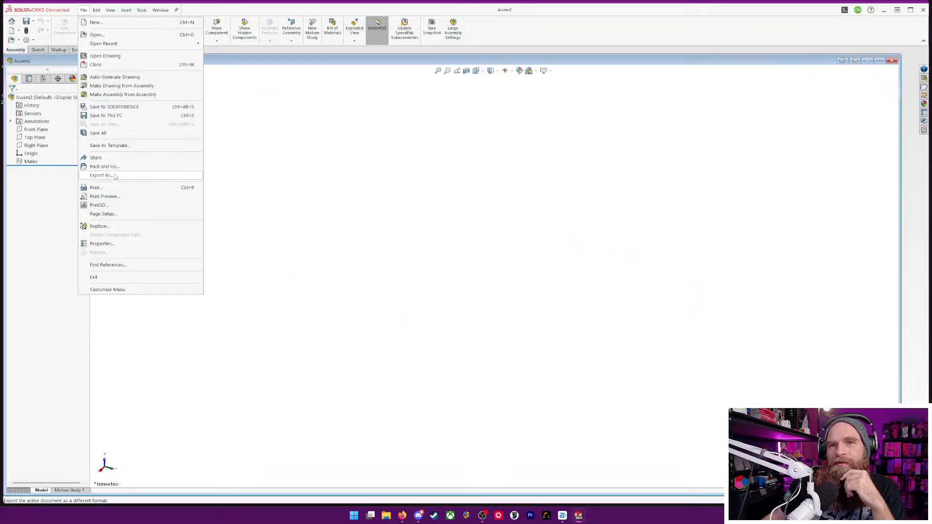
left_click(119, 119)
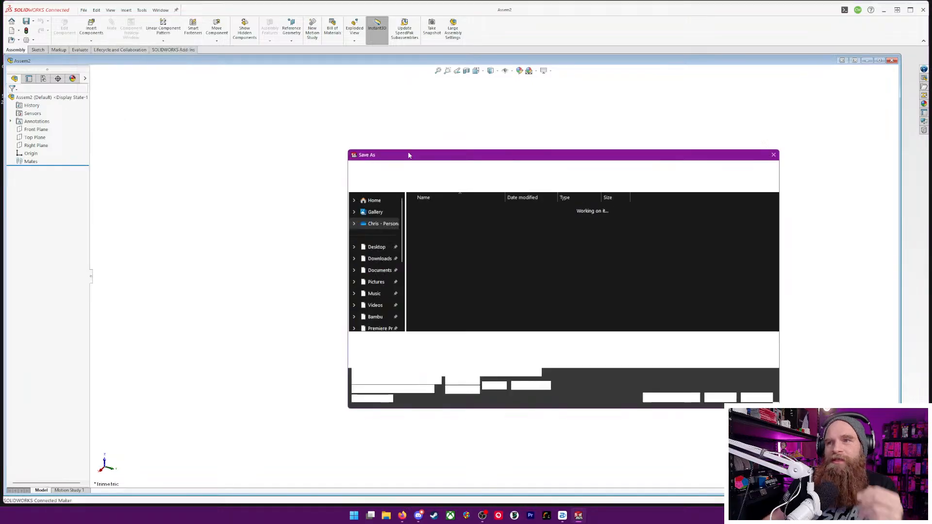
right_click(709, 242)
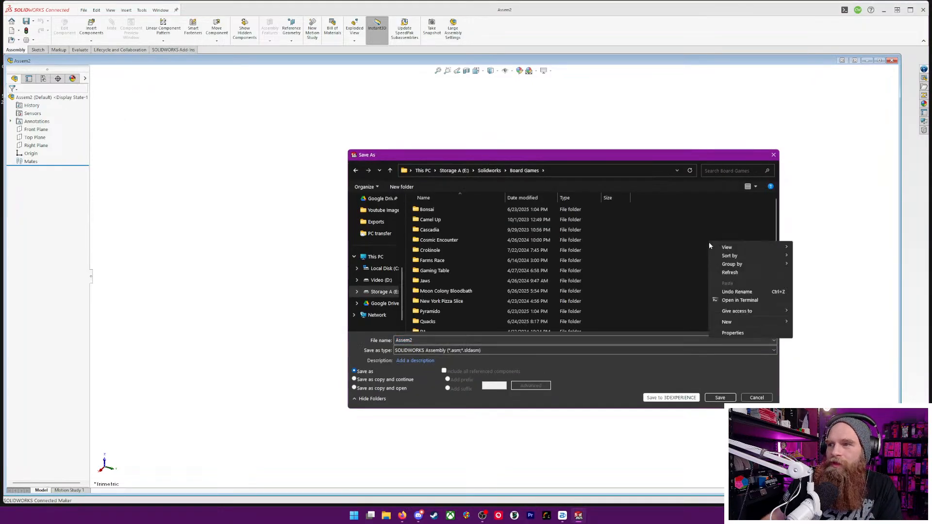
mouse_move(739, 322)
left_click(810, 323)
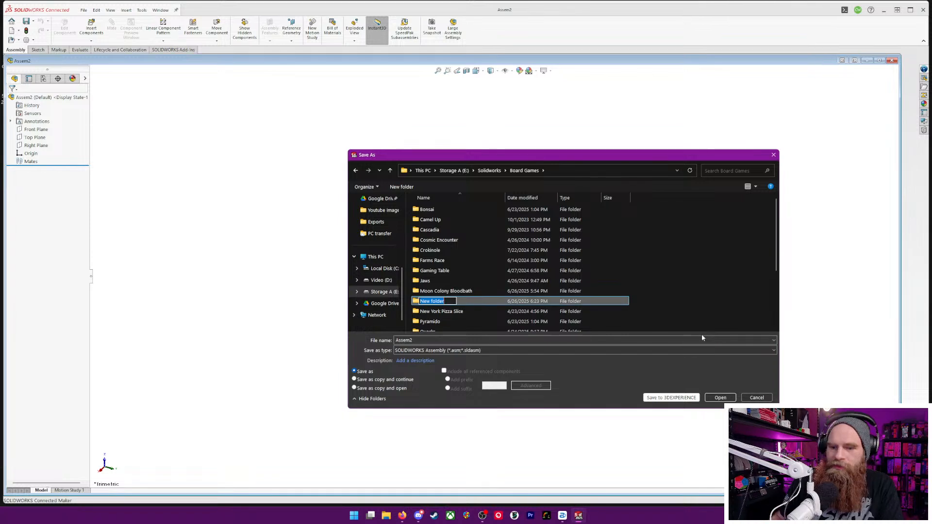
type("Finn")
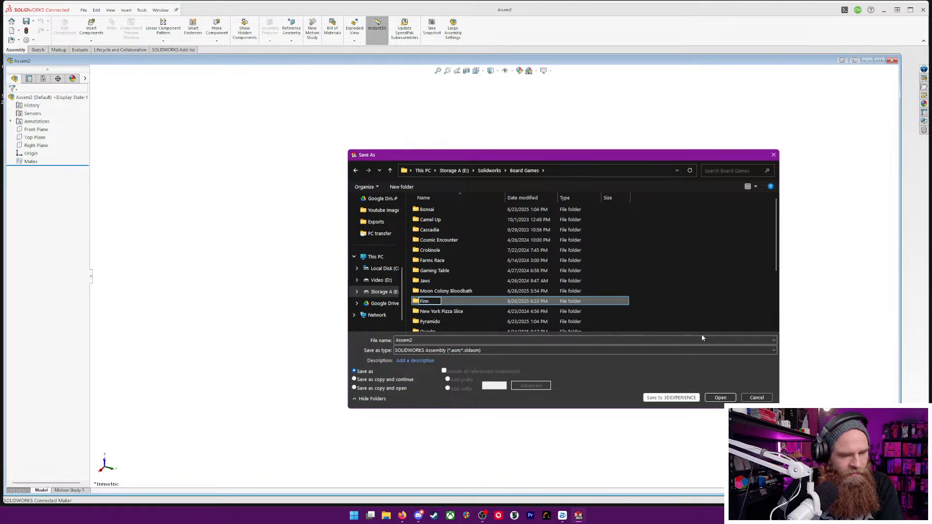
key("BackSpace")
type("span")
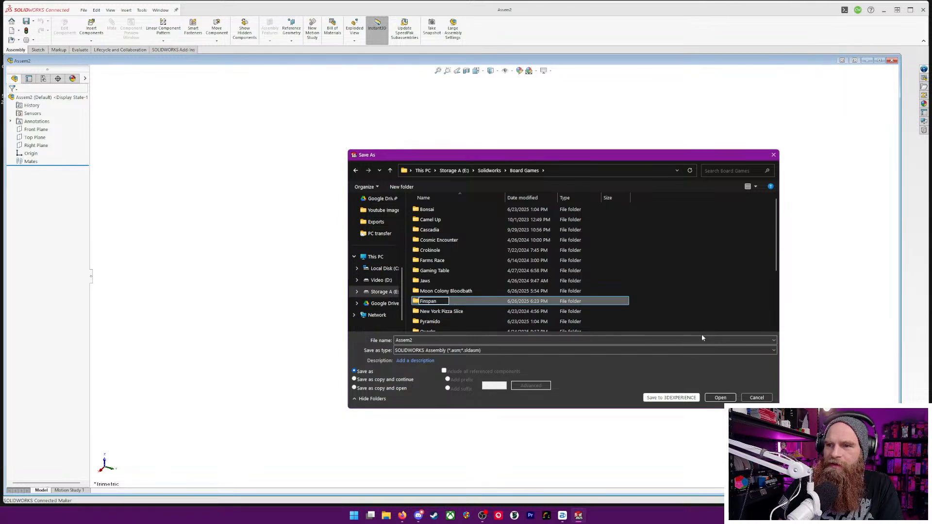
key("Return")
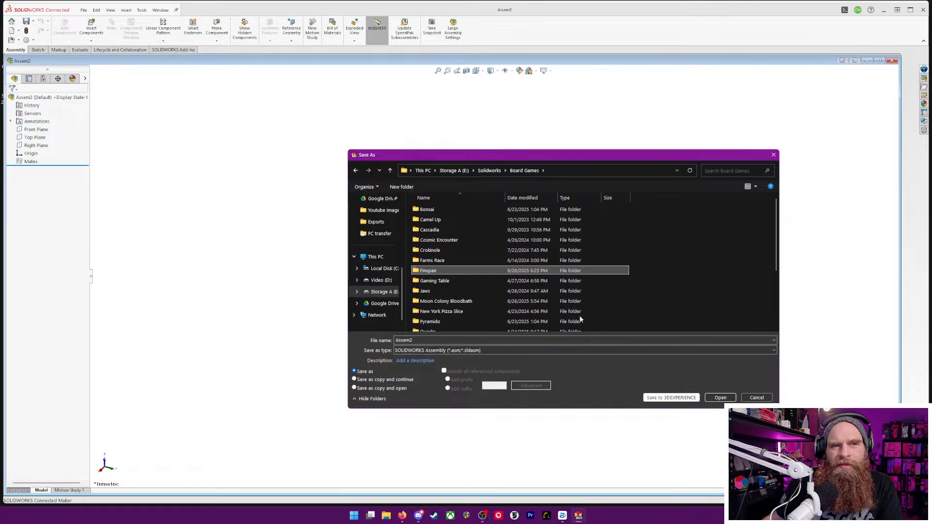
Save the assembly in the Finspan folder under the name Finspan Insert
double_click(417, 271)
left_click_drag(426, 340, 349, 338)
type("Finspan Insert")
key("Return")
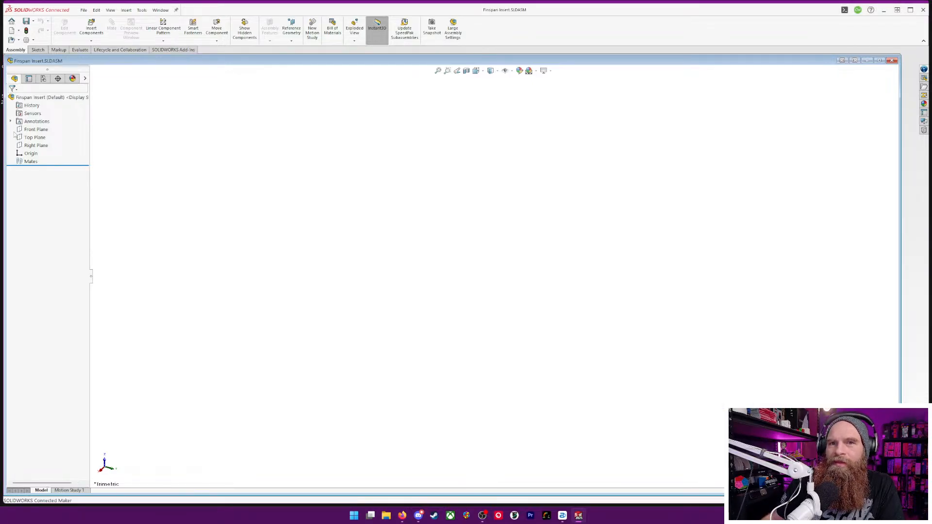
Insert a new part into the assembly, save it as Component Tray in the Finspan folder, and place it on the Top Plane
left_click(30, 138)
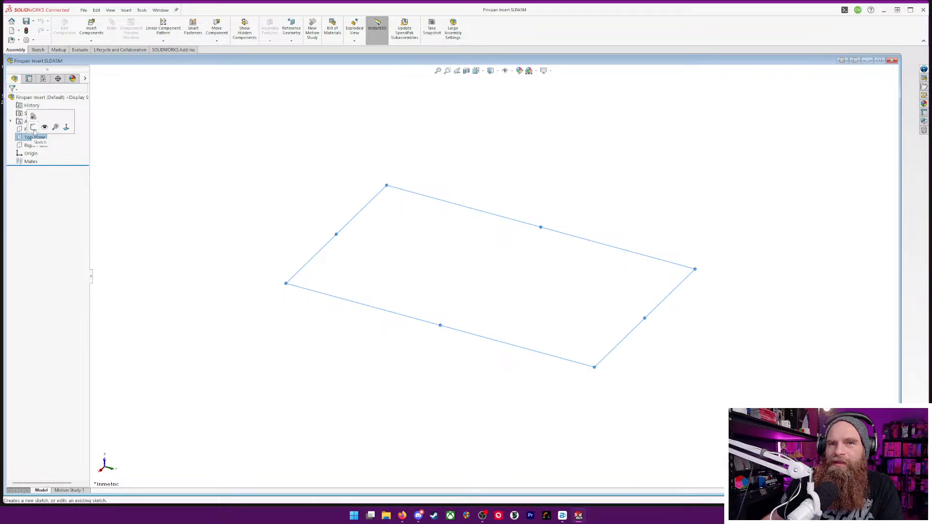
left_click(91, 41)
left_click(100, 59)
left_click(424, 223)
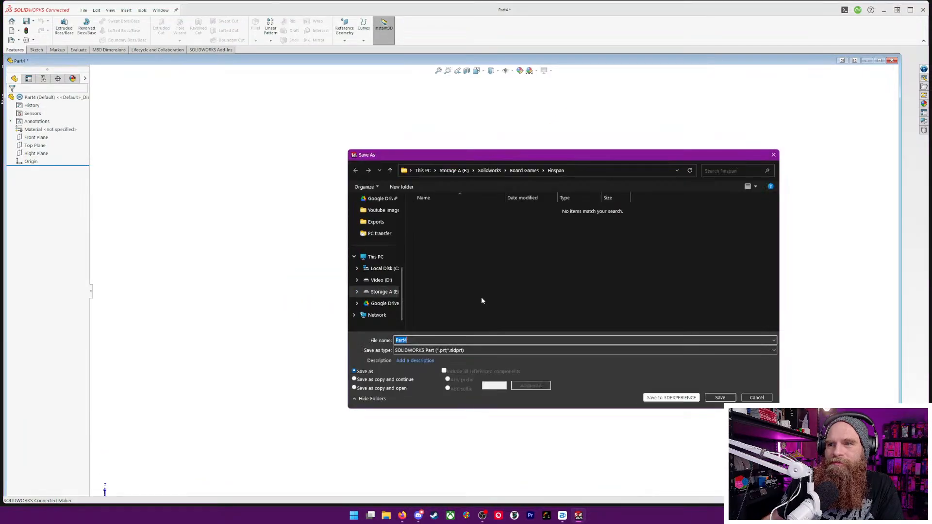
type("Component")
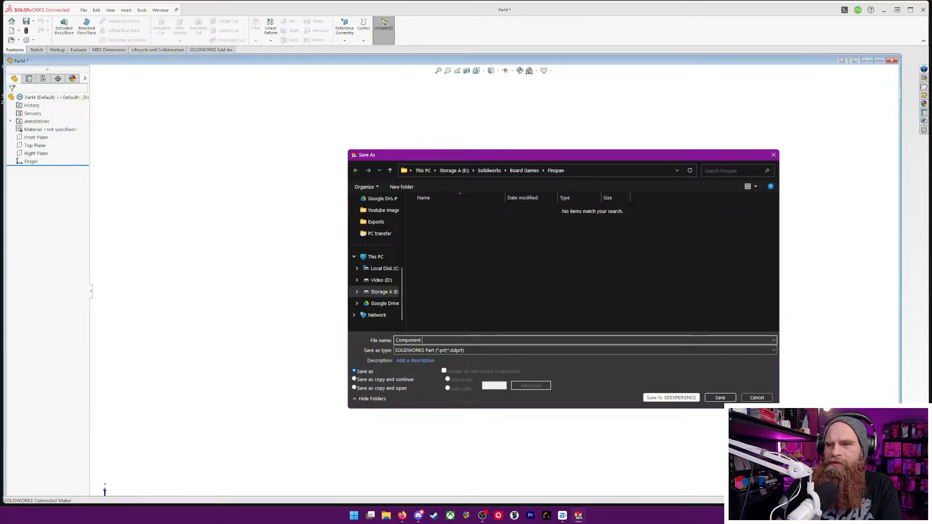
type(" Tray")
key("Return")
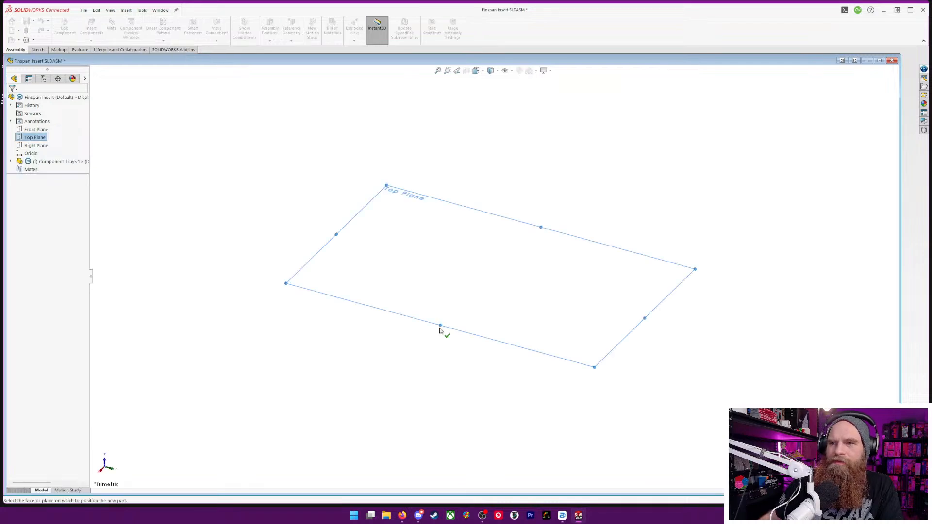
left_click(19, 137)
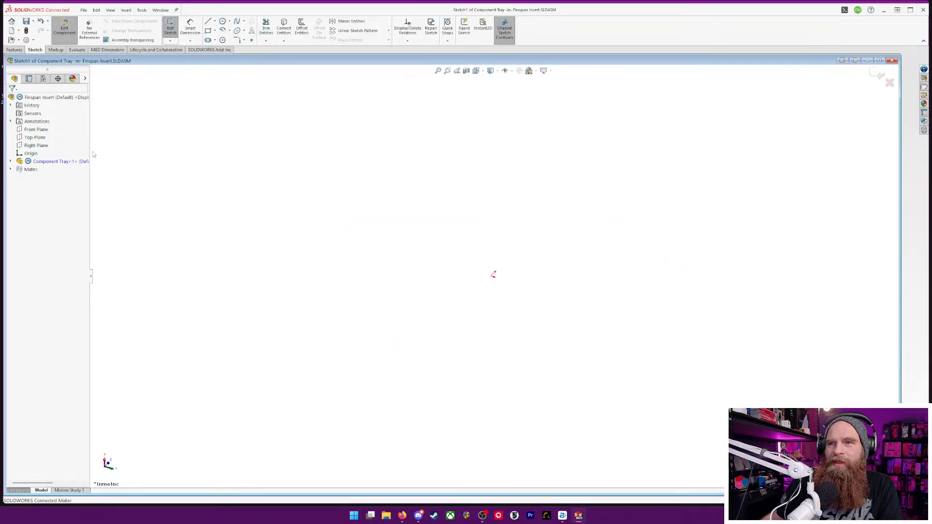
Sketch a corner rectangle about 172 by 95 mm starting at the origin
left_click(208, 30)
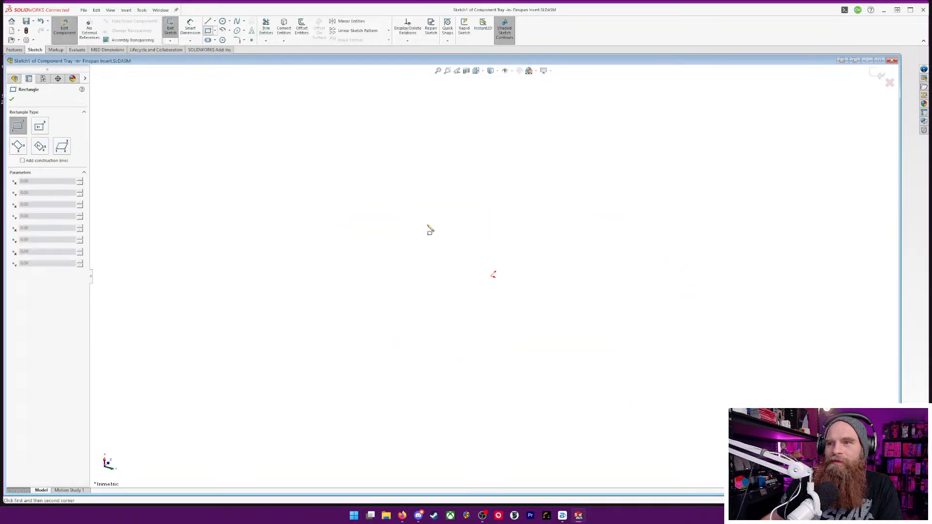
left_click(493, 275)
left_click(702, 442)
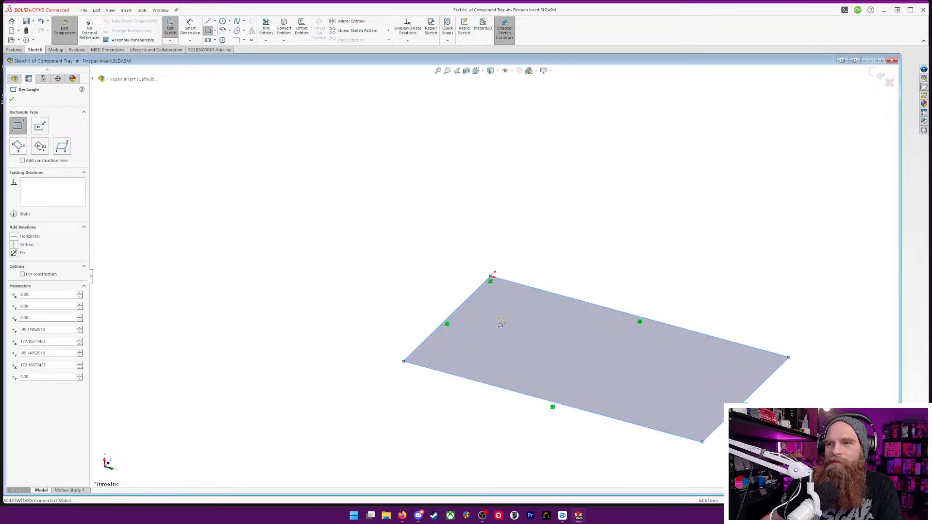
Dimension the rectangle's long side to 160 mm and its short side to 100 mm
left_click(190, 27)
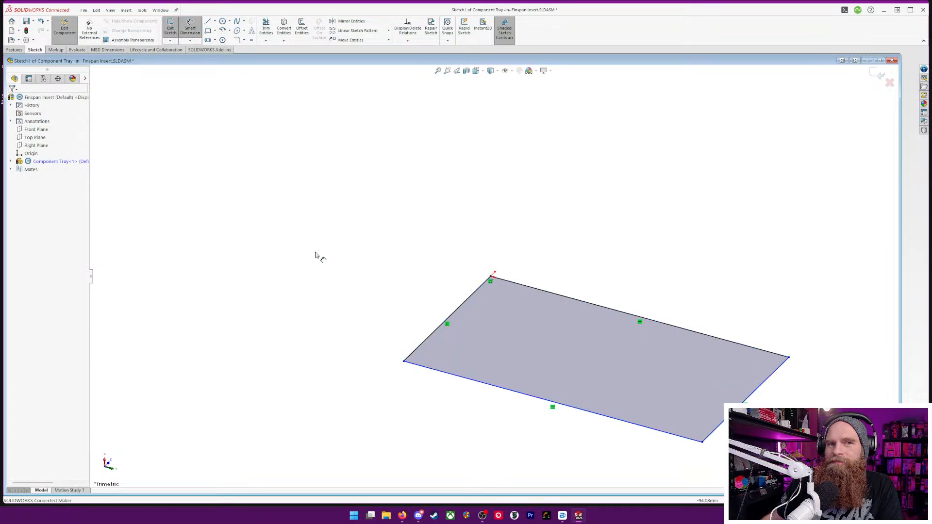
left_click(647, 323)
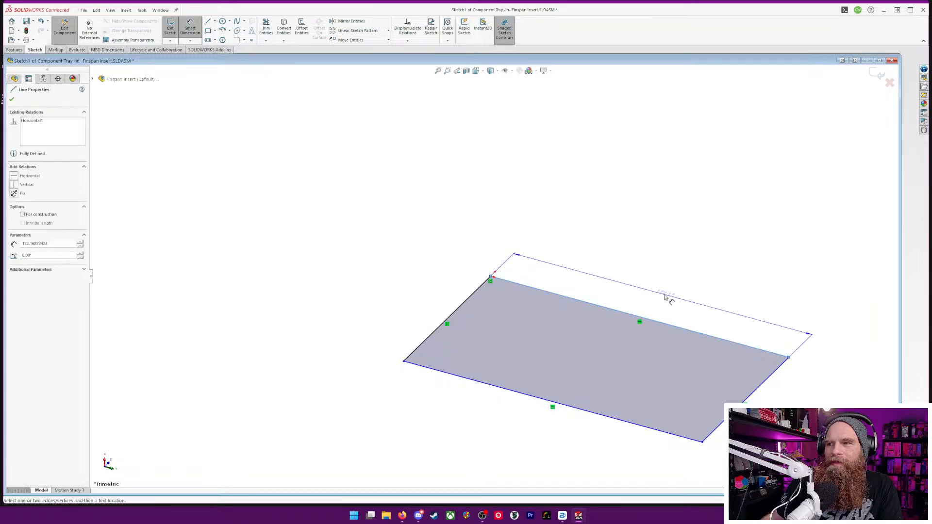
left_click(661, 300)
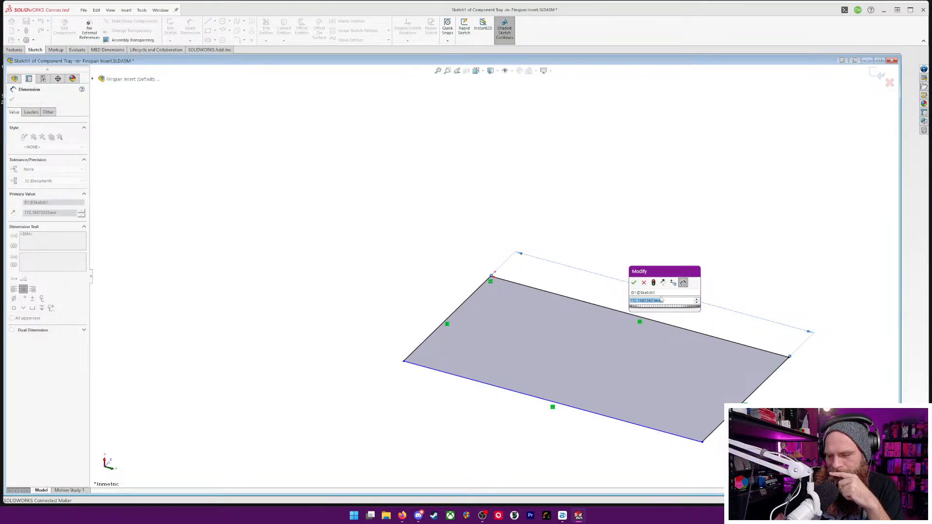
type("160")
key("Return")
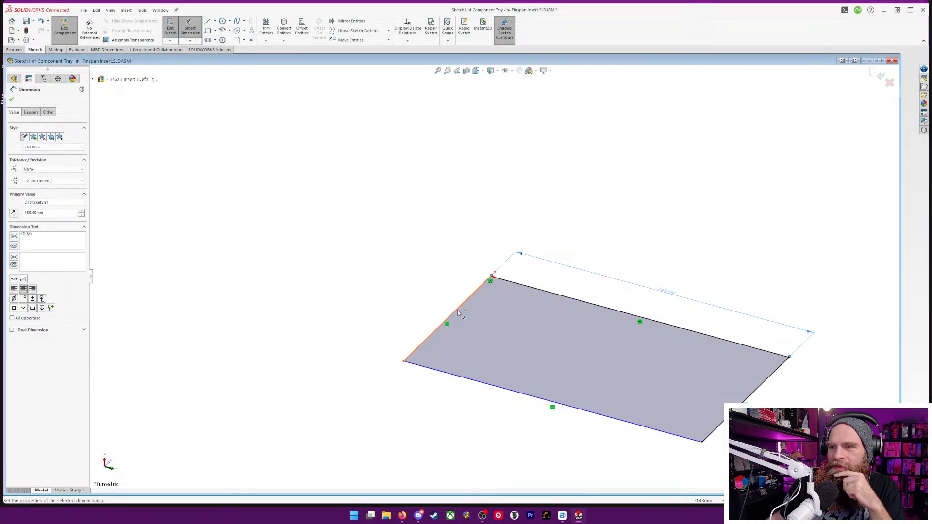
left_click(457, 313)
left_click(428, 306)
type("100")
key("Return")
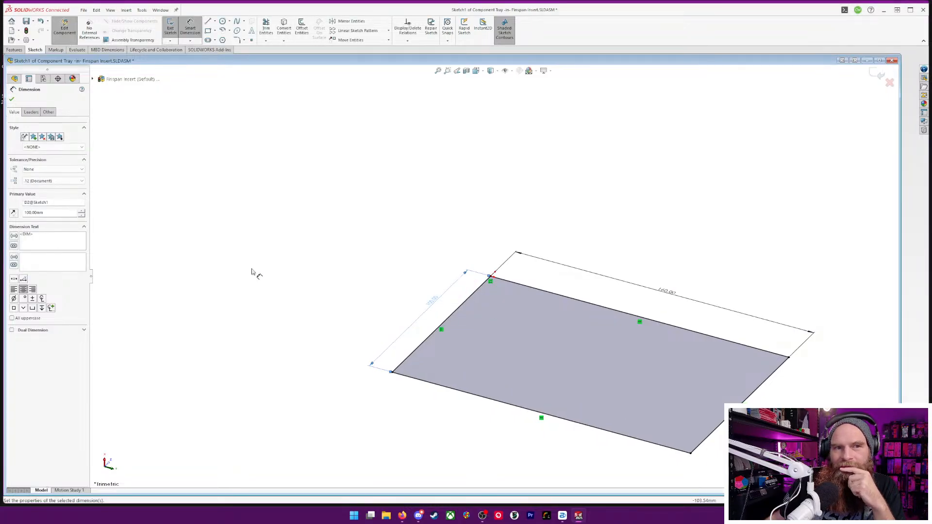
Extrude the rectangle upward as a blind boss 25 mm deep
mouse_move(618, 268)
middle_mouse_down()
mouse_move(651, 211)
mouse_move(640, 262)
middle_mouse_up()
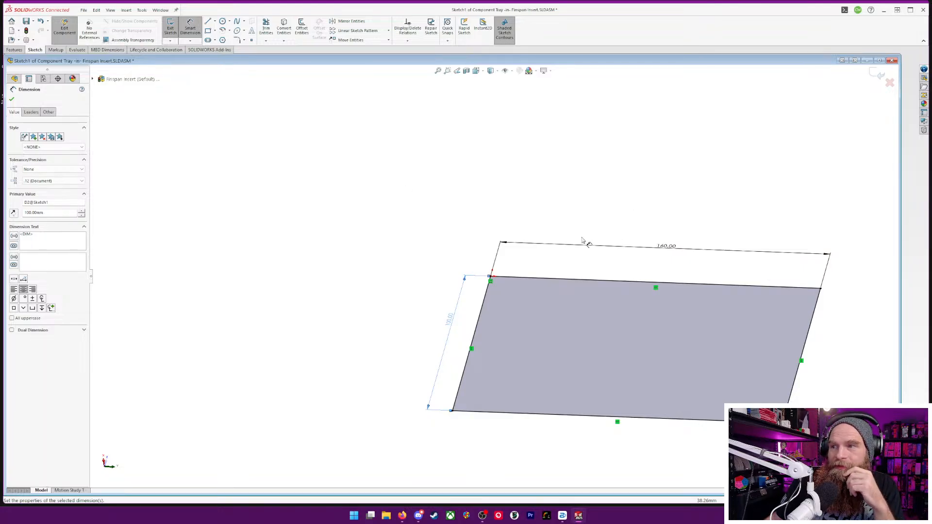
scroll(616, 291, "down", 3)
scroll(620, 295, "up", 4)
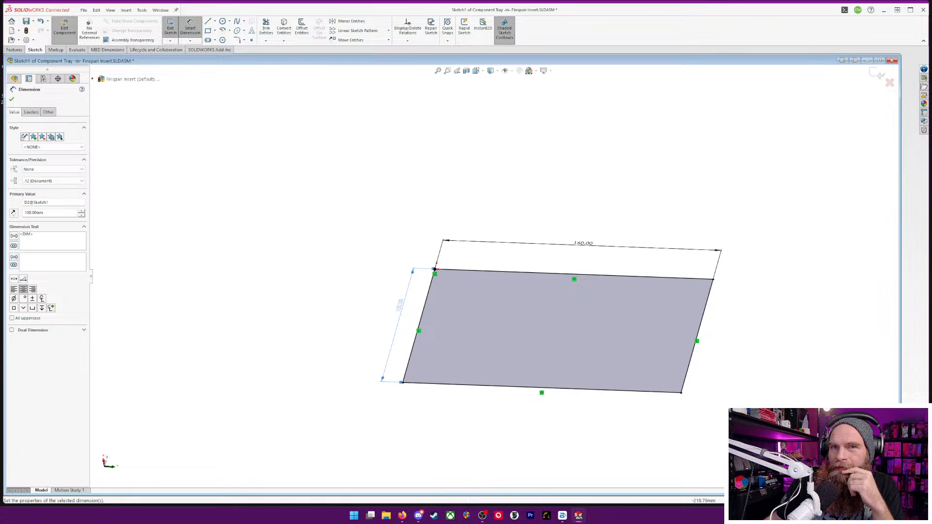
left_click(14, 49)
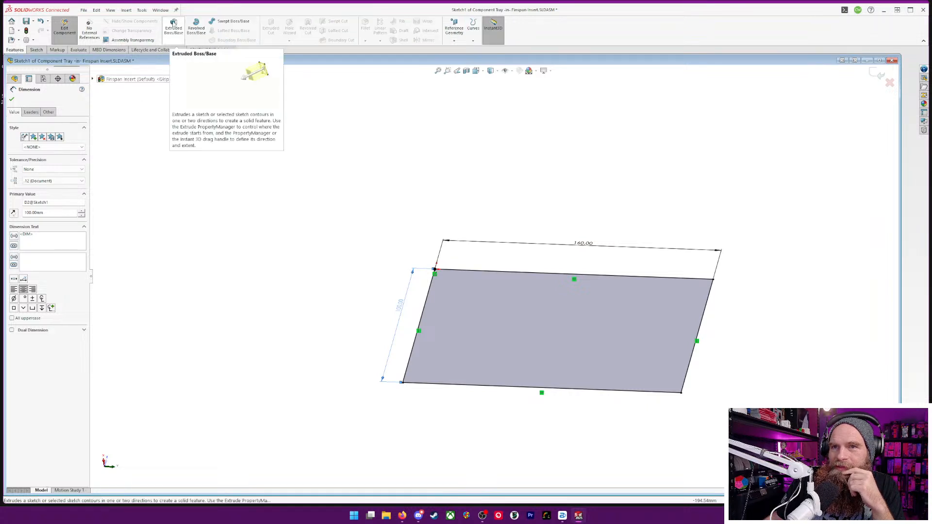
left_click(174, 24)
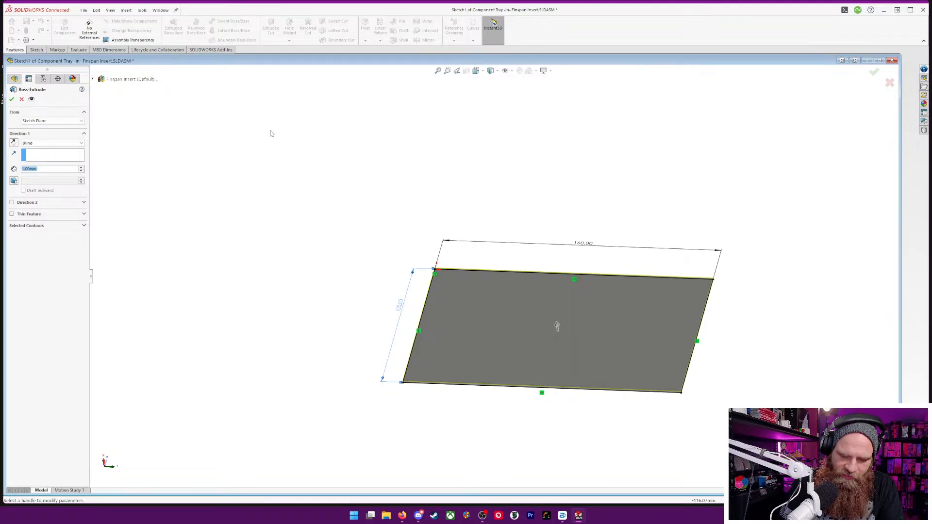
type("25")
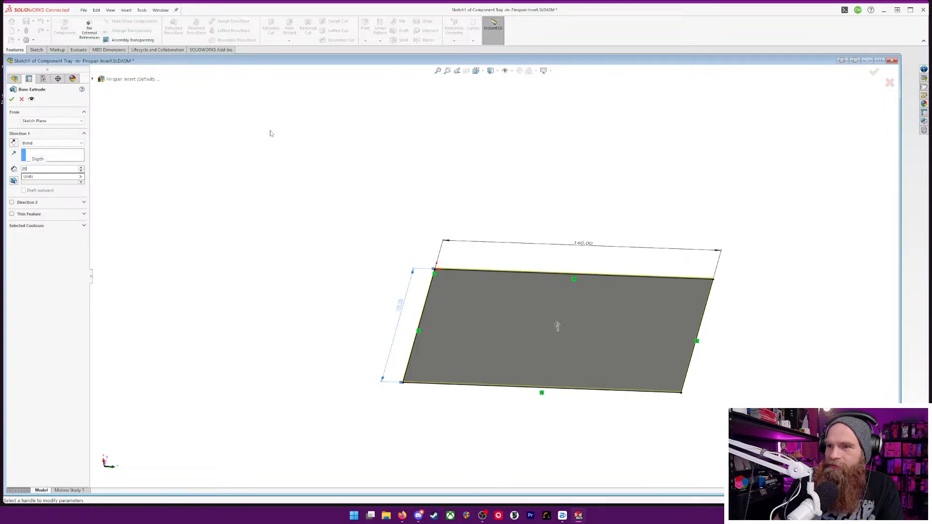
key("Return")
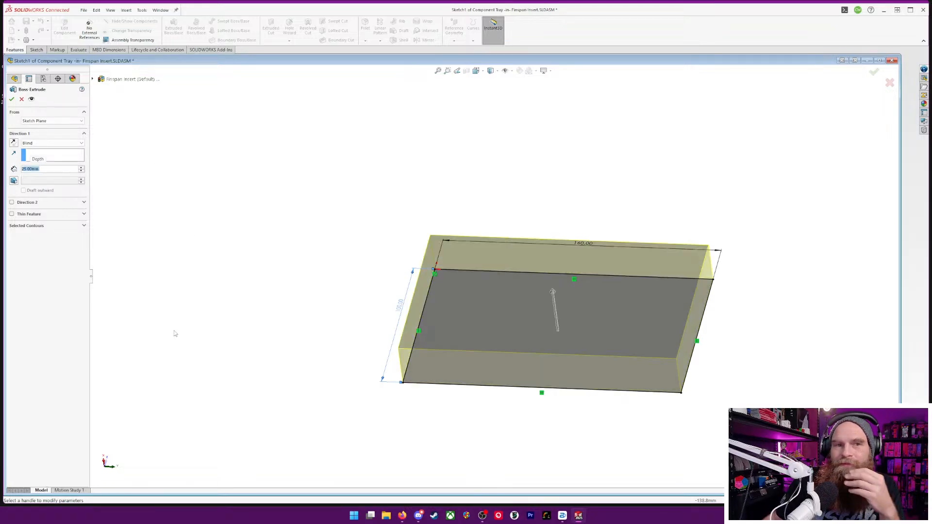
left_click(12, 99)
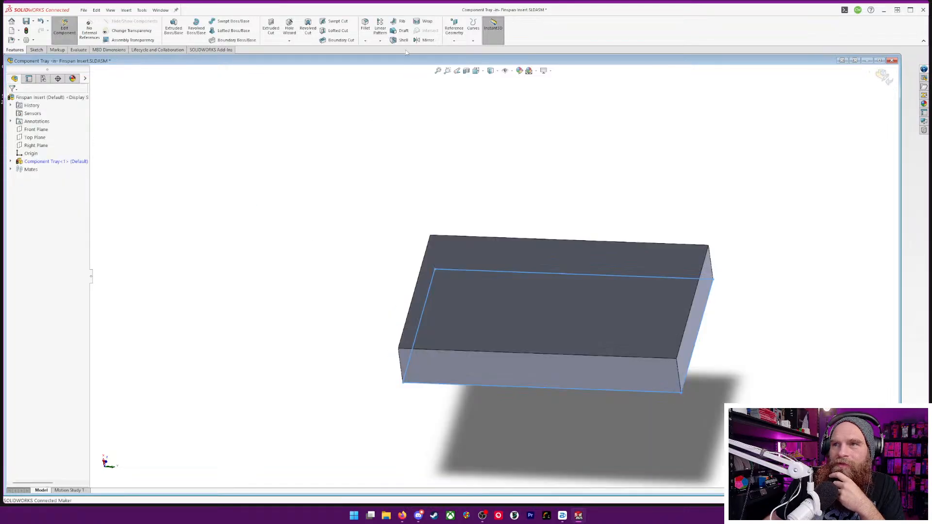
Shell the block with 2 mm walls, removing its top face and showing the preview
left_click(403, 41)
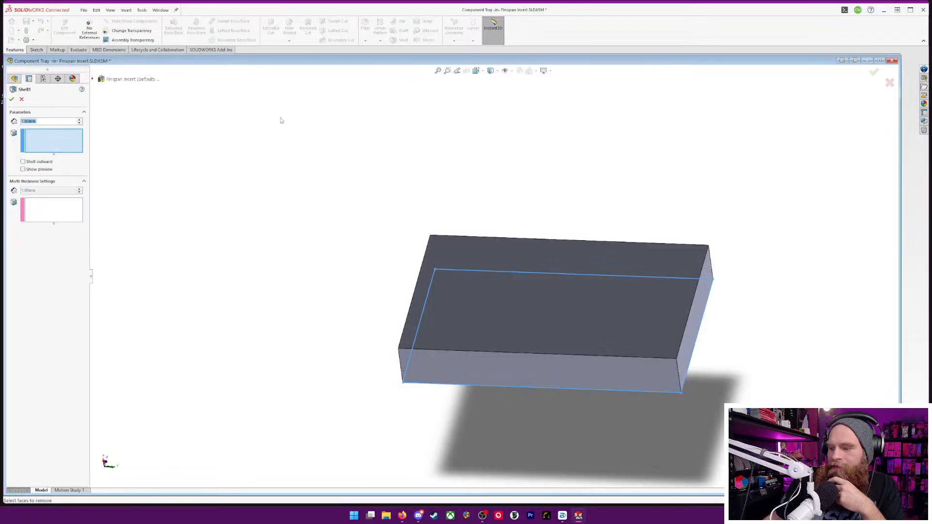
type("2")
key("Return")
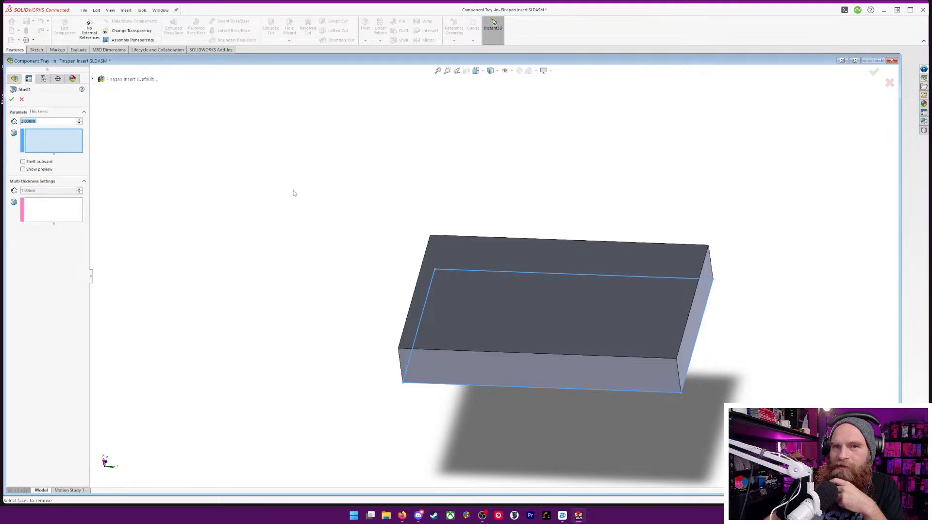
left_click(23, 169)
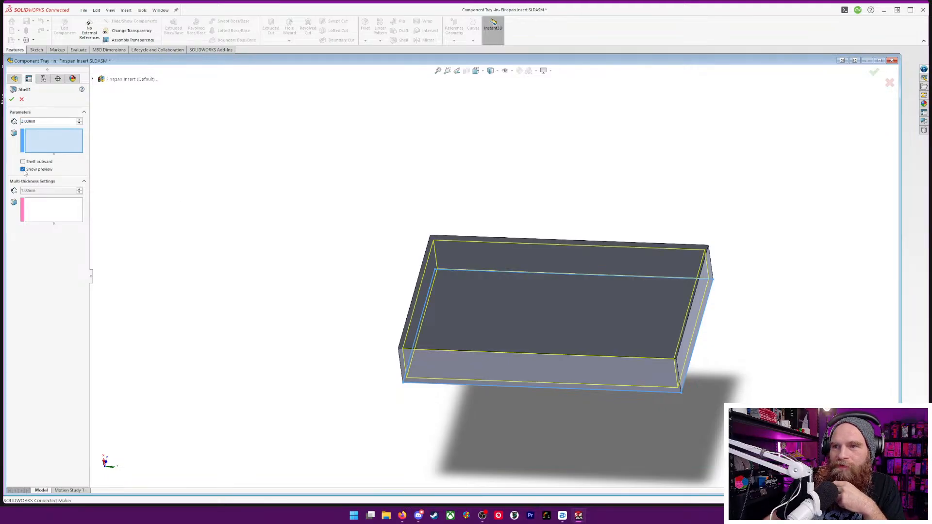
left_click(485, 282)
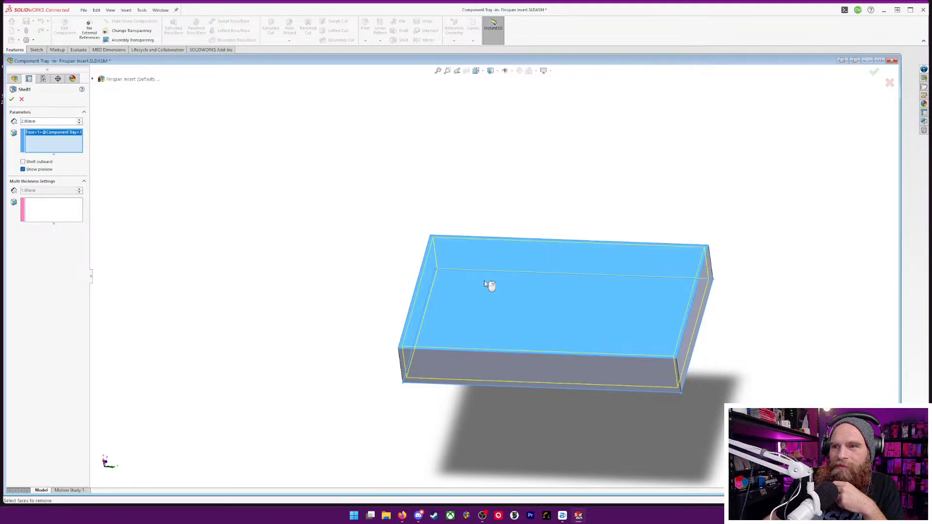
left_click(11, 99)
middle_click_drag(620, 360, 714, 351)
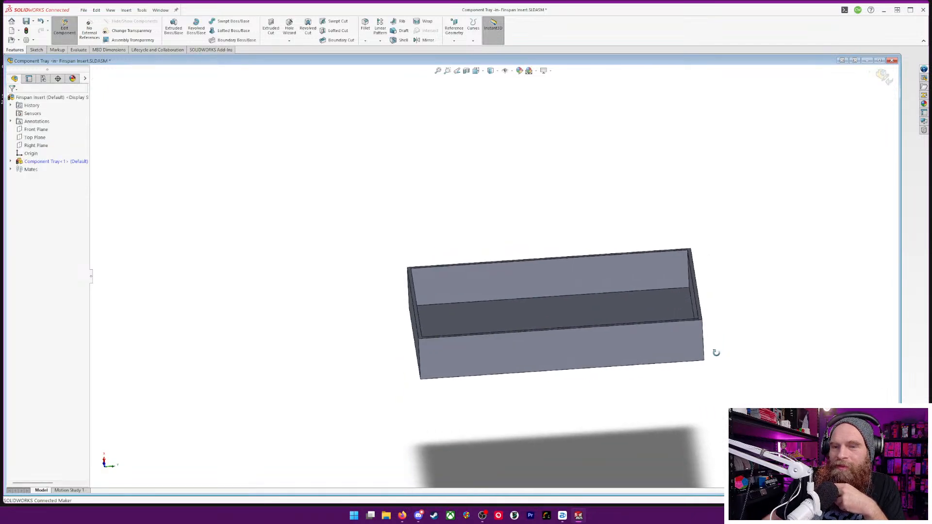
scroll(607, 324, "up", 2)
scroll(568, 313, "down", 3)
middle_click_drag(550, 261, 518, 300)
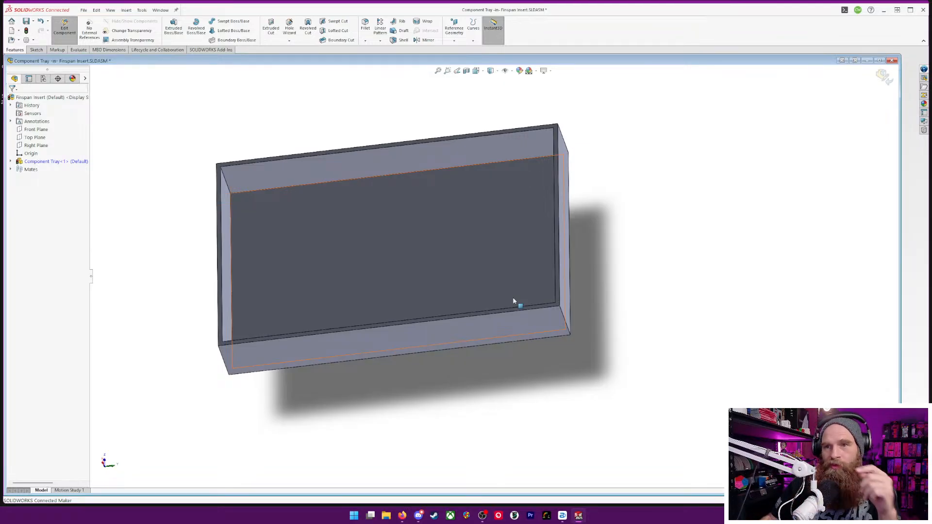
middle_click_drag(148, 308, 170, 188)
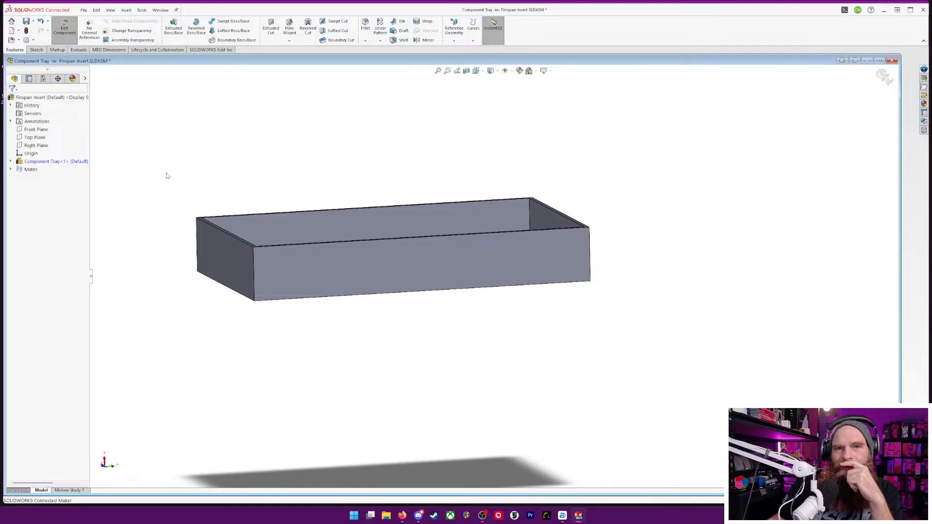
Sketch a lengthwise line across the tray's top rim face, parallel to and about 15 mm inside one long wall
middle_click_drag(523, 150, 496, 189)
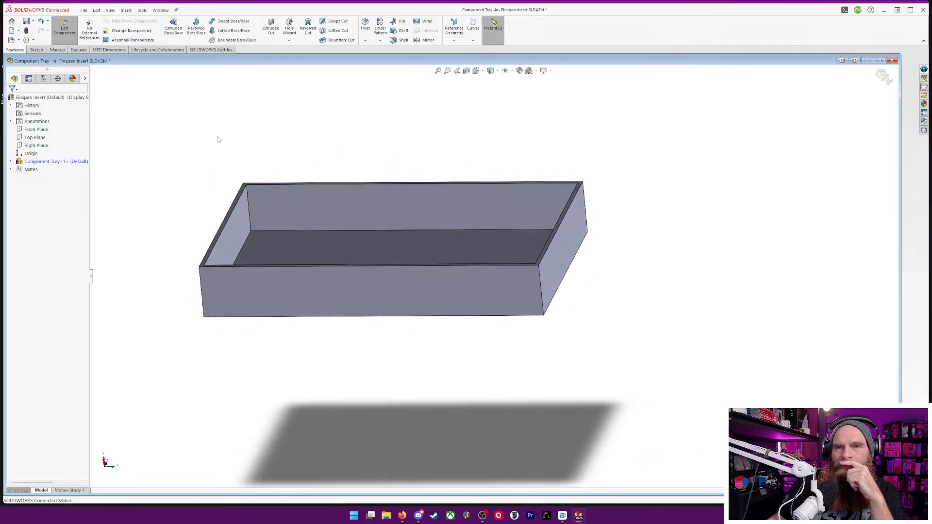
right_click(231, 211)
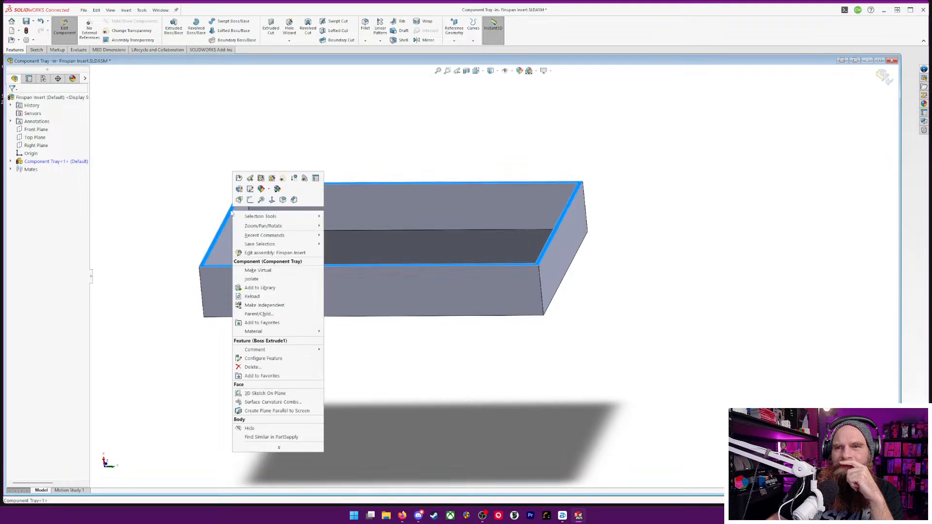
left_click(250, 189)
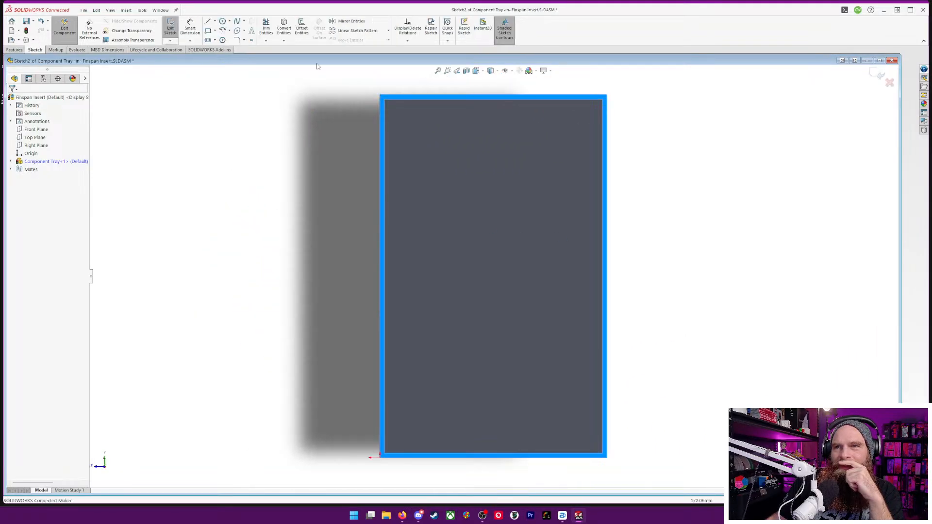
left_click(207, 21)
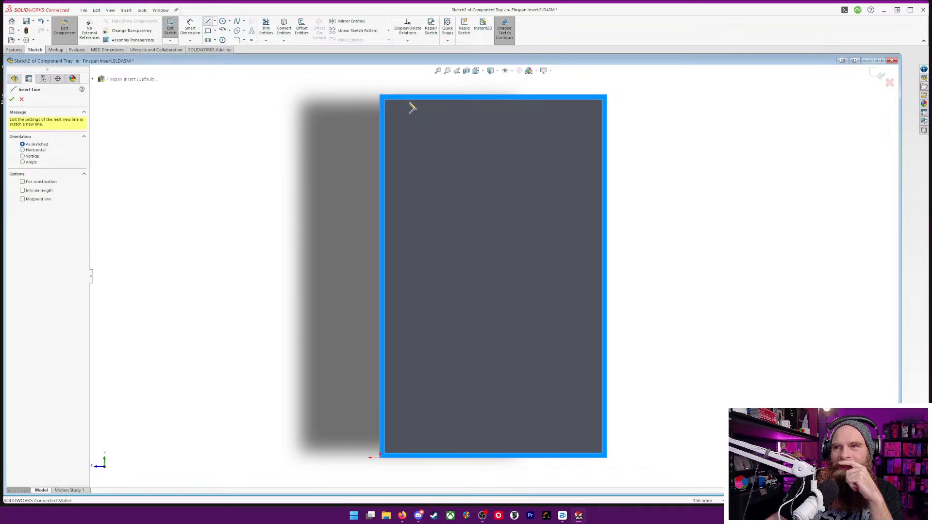
left_click(420, 100)
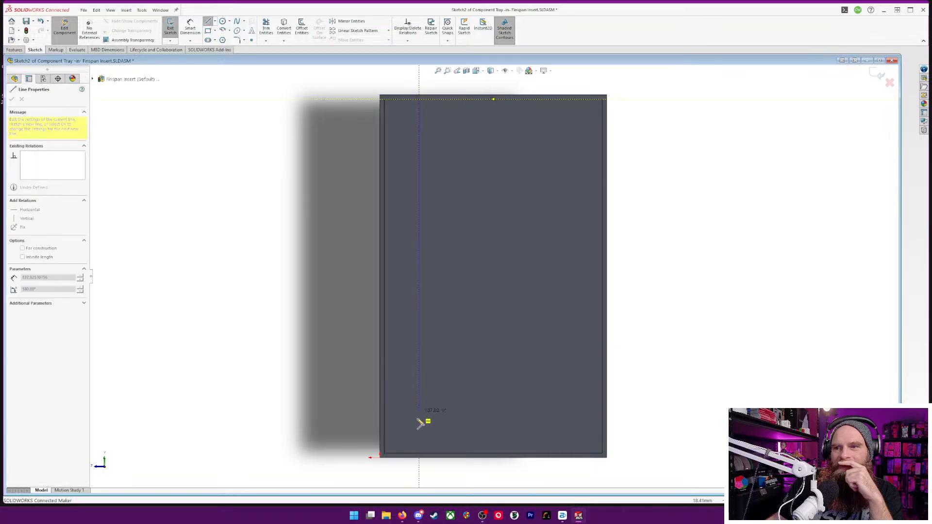
left_click(420, 457)
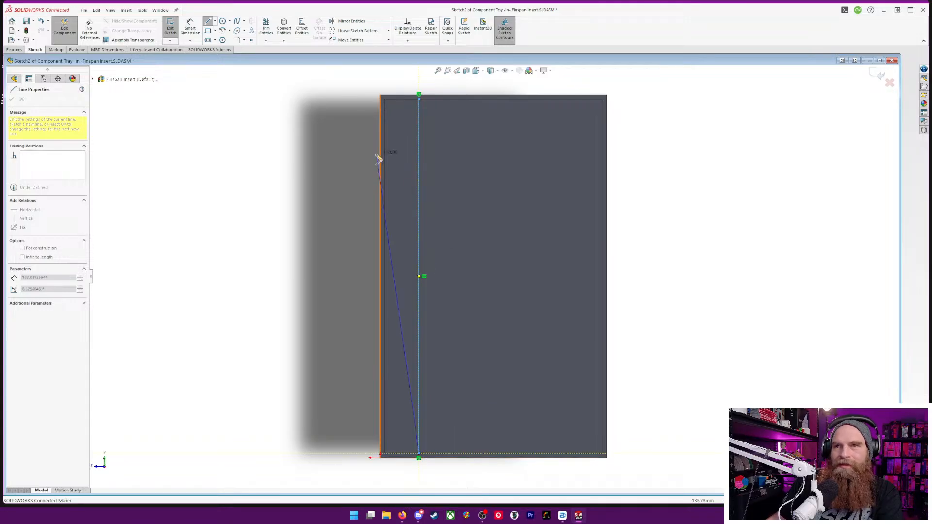
left_click(208, 21)
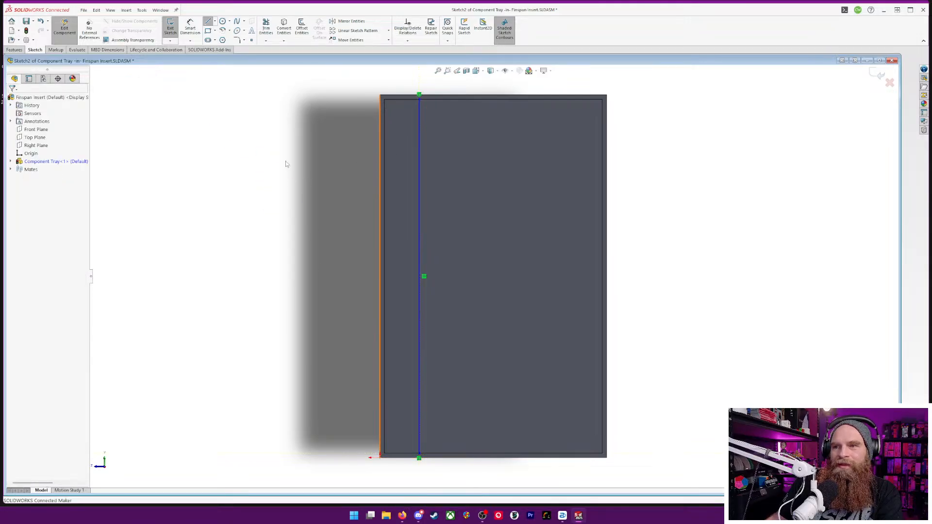
Sketch a crosswise line from the midpoint of the opposite long wall's inner edge to the midpoint of the lengthwise line
left_click(208, 21)
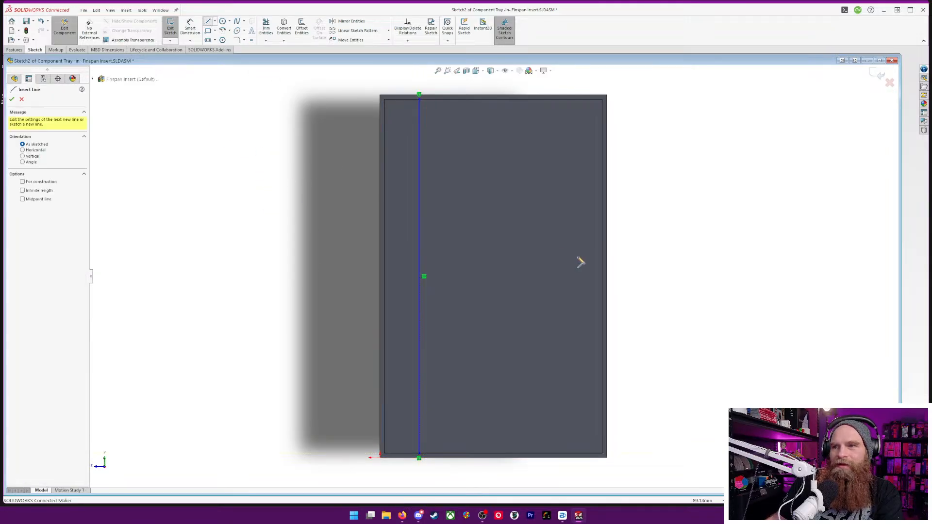
scroll(602, 281, "down", 3)
left_click(602, 281)
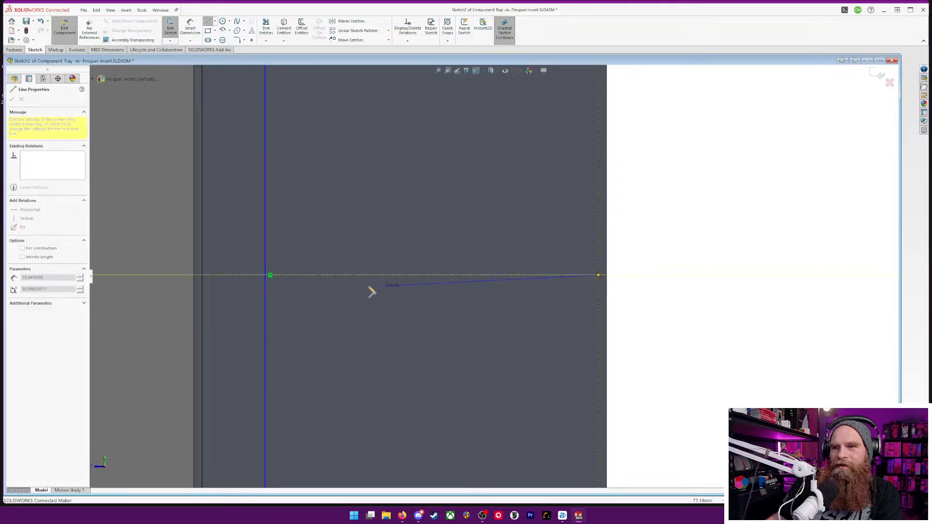
left_click(271, 276)
key("Escape")
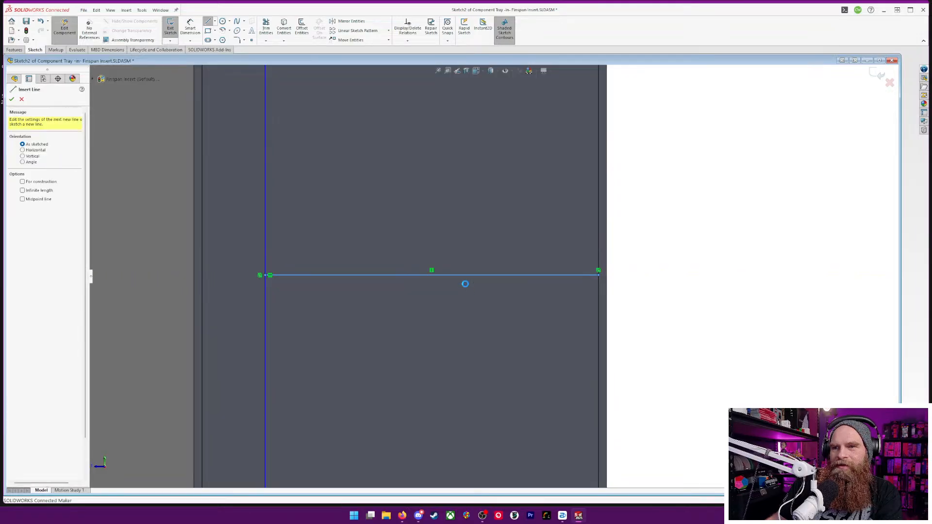
Dimension the lengthwise line 25 mm from the inner edge of the nearest long wall
key("f")
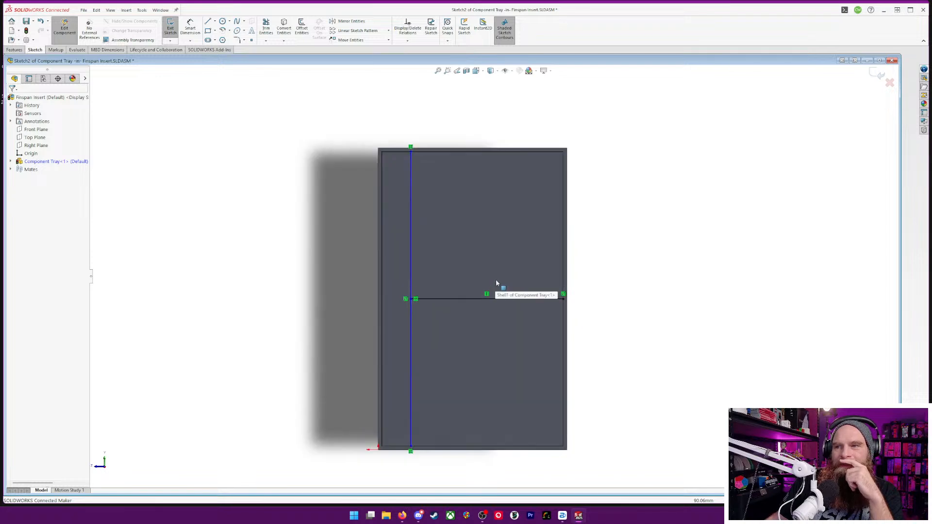
key("d")
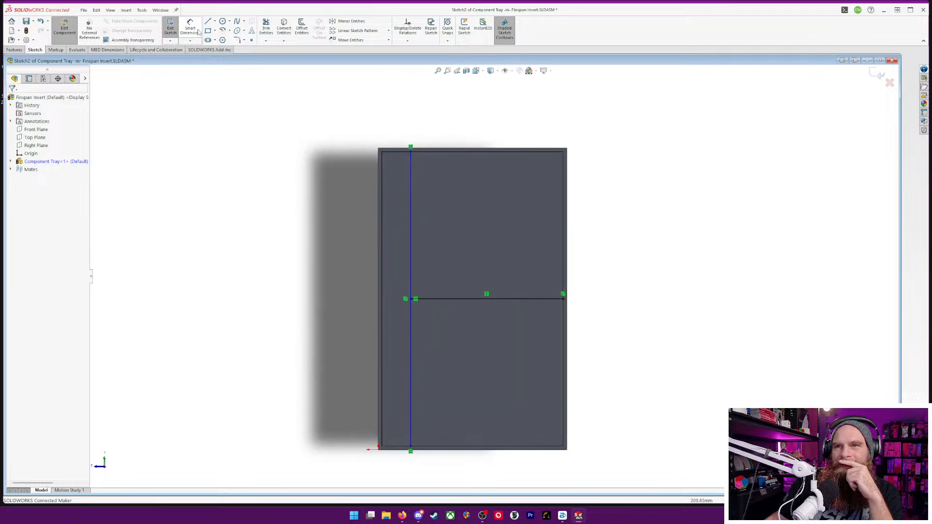
left_click(405, 172)
left_click(383, 177)
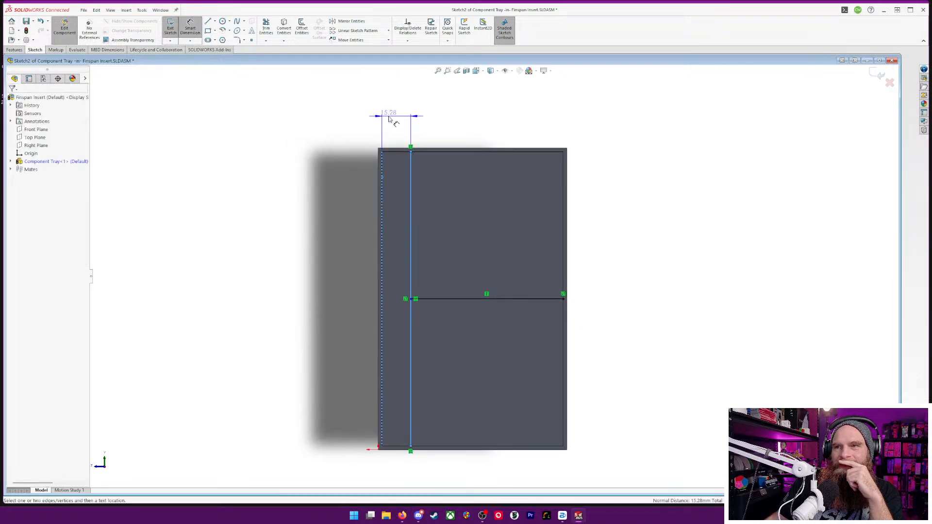
left_click(389, 119)
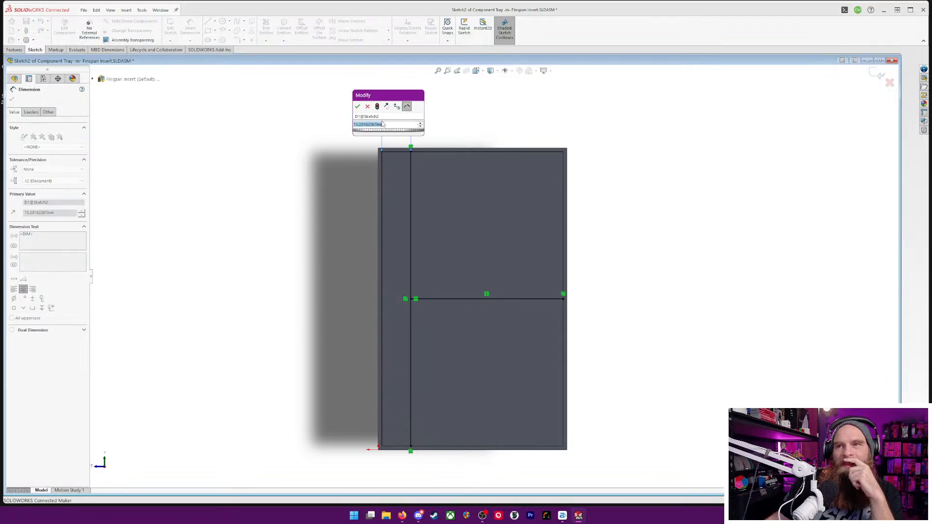
type("25")
key("Return")
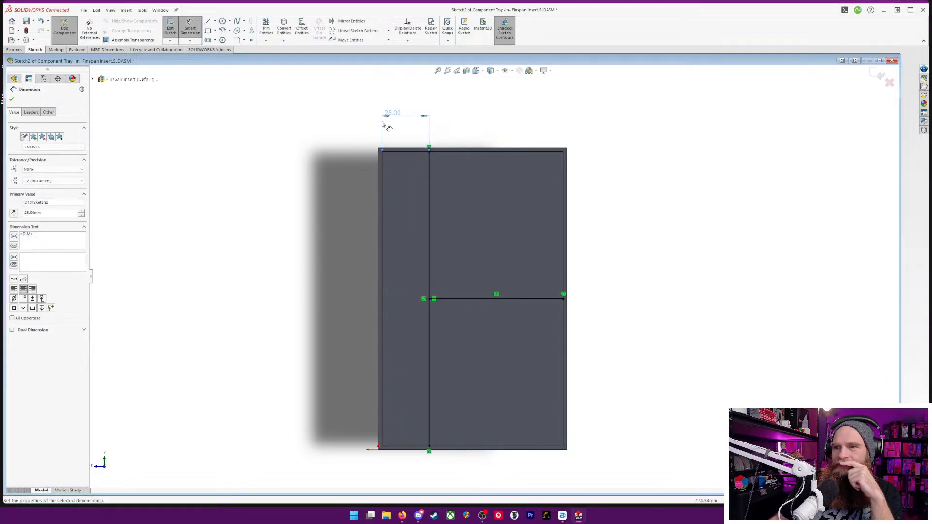
Set the distance between the lengthwise line and the nearest long wall's inner edge to 30 mm
mouse_move(443, 210)
middle_mouse_down()
mouse_move(675, 335)
mouse_move(720, 221)
mouse_move(735, 144)
mouse_move(659, 227)
mouse_move(710, 277)
mouse_move(712, 262)
mouse_move(693, 270)
middle_mouse_up()
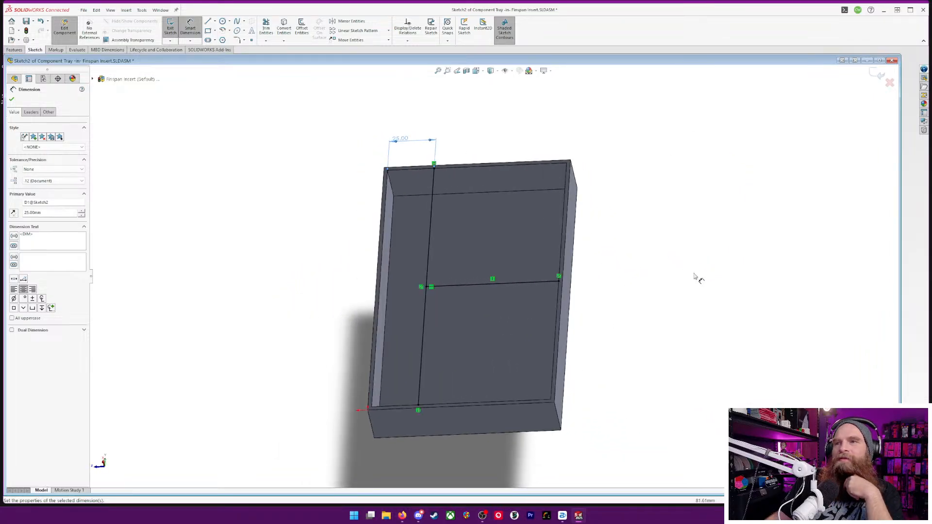
double_click(408, 140)
type("30")
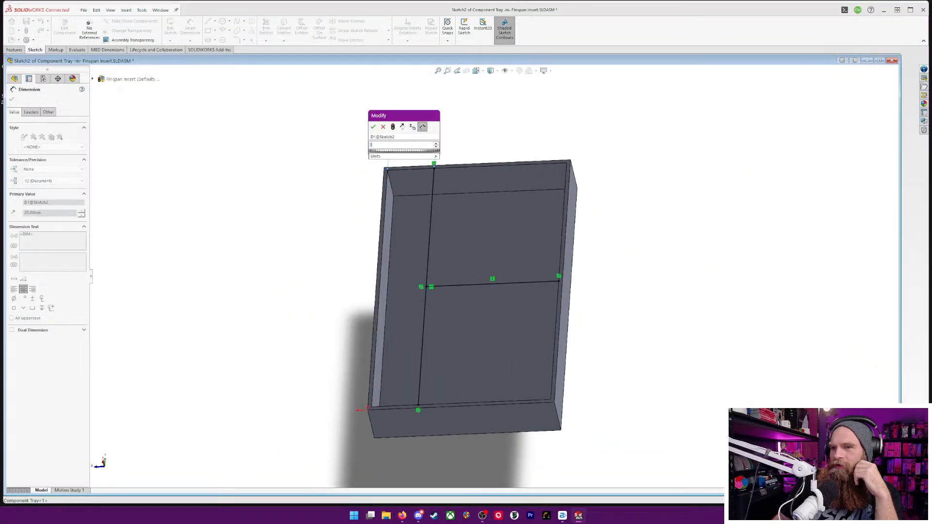
key("Return")
Create 2 mm thick Rib dividers from both sketch lines, extending down to the tray floor
middle_click_drag(649, 221, 592, 277)
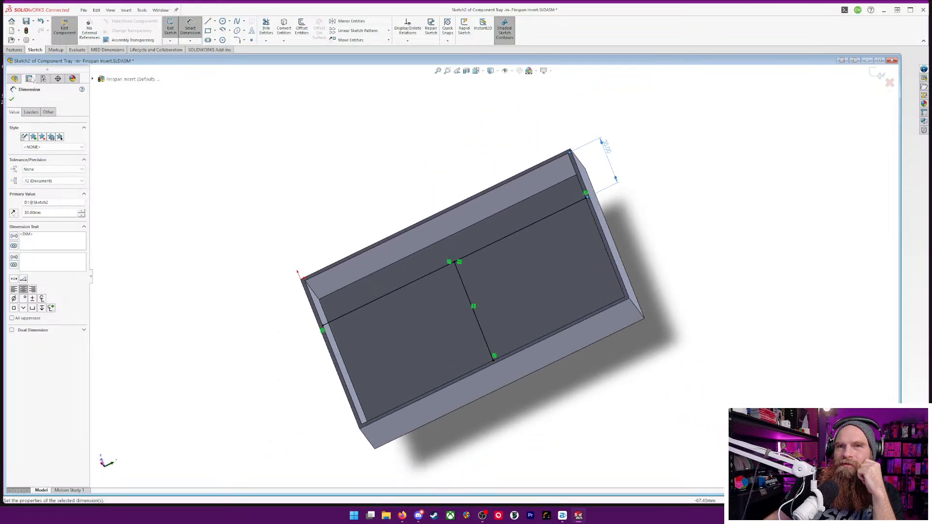
left_click(19, 50)
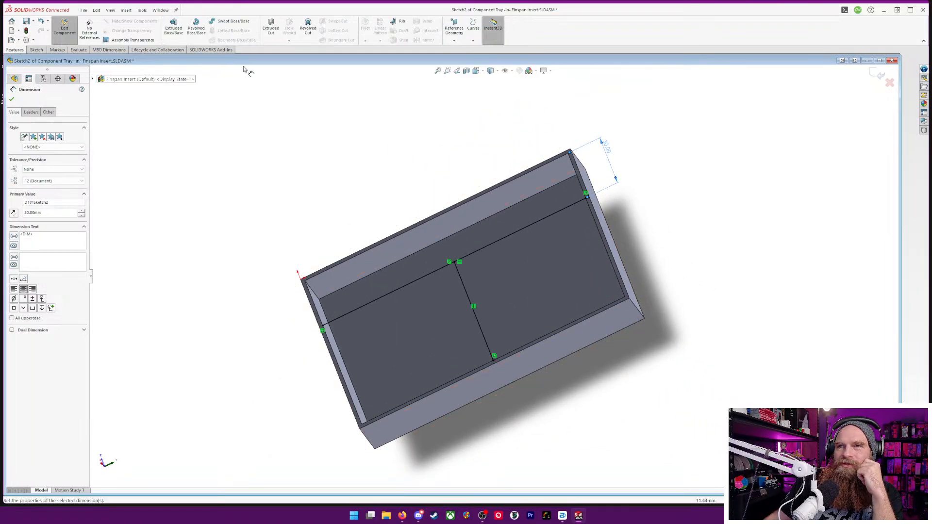
left_click(402, 22)
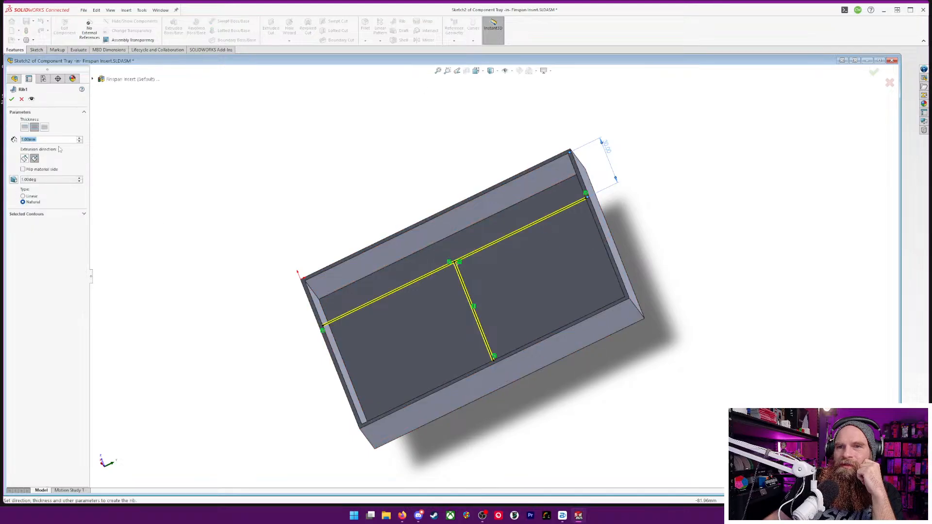
type("2")
key("Return")
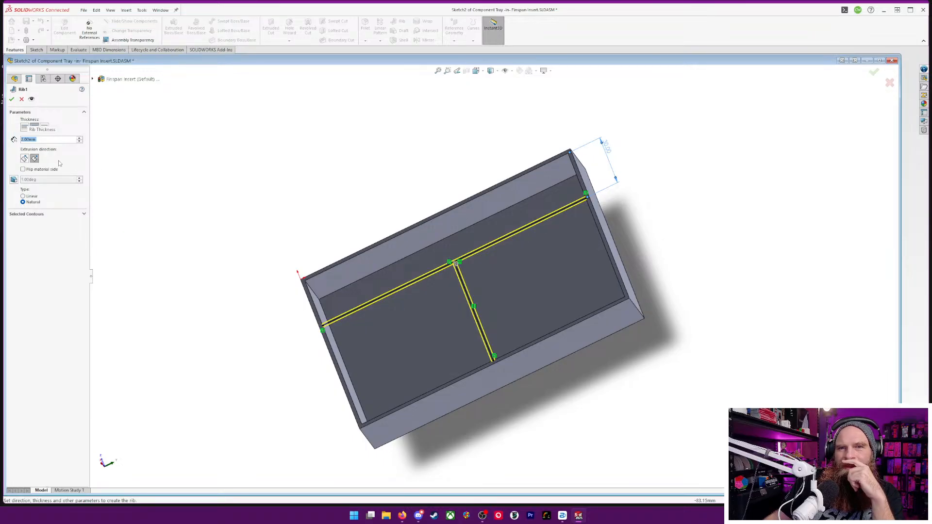
middle_click_drag(155, 212, 74, 169)
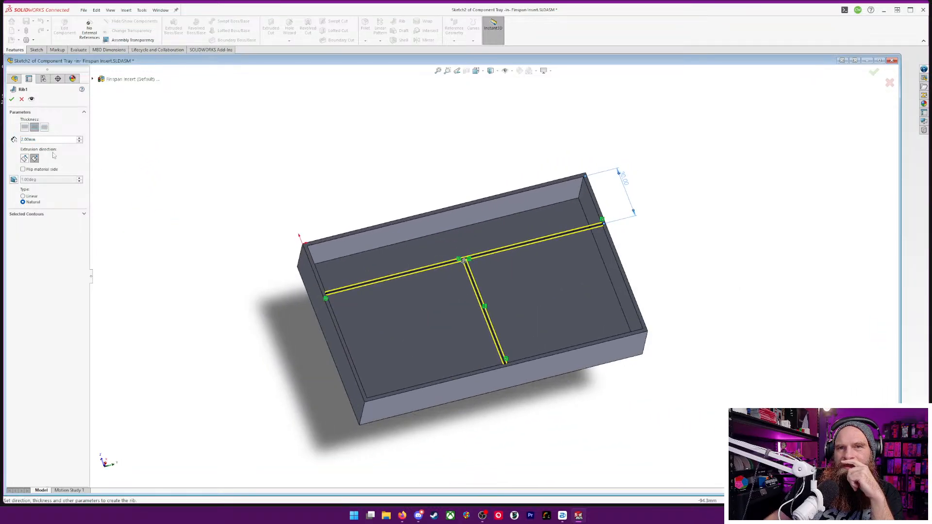
left_click(12, 98)
Examine the divided tray's compartments and ribs from several angles
middle_click_drag(191, 290, 273, 356)
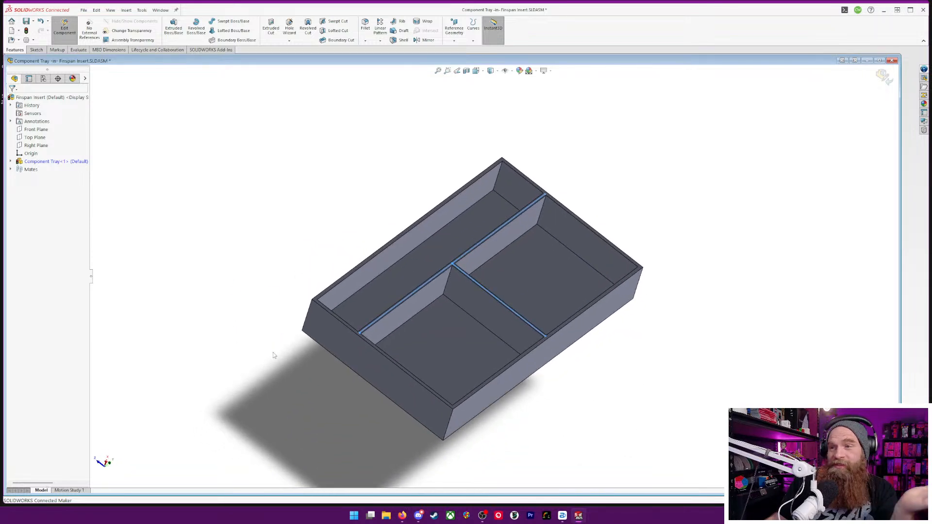
middle_click_drag(601, 326, 572, 398)
middle_click_drag(370, 264, 375, 246)
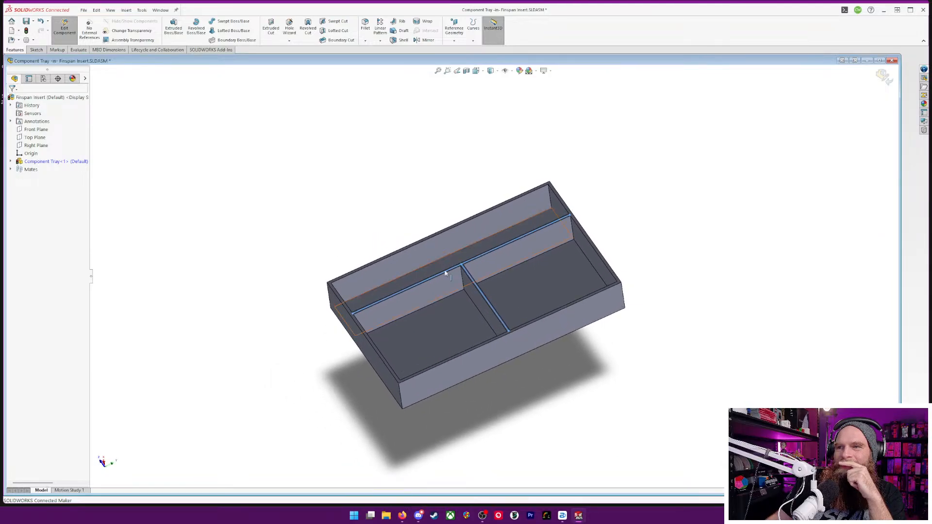
scroll(431, 273, "down", 3)
scroll(453, 267, "up", 5)
middle_click_drag(554, 245, 662, 381)
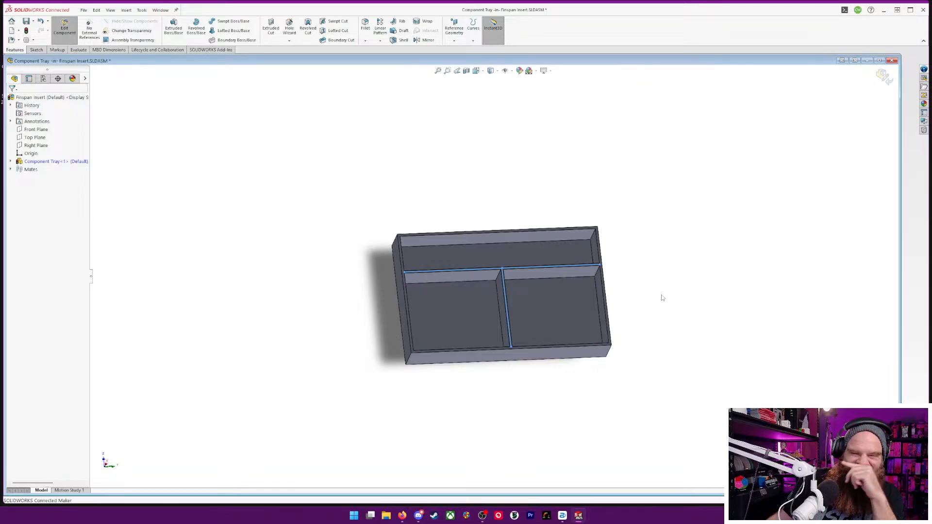
middle_click_drag(670, 300, 630, 303)
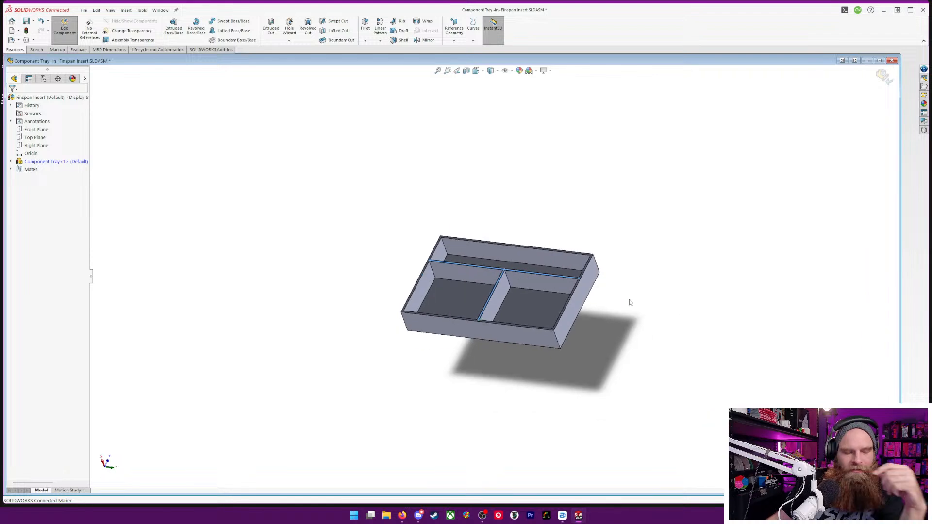
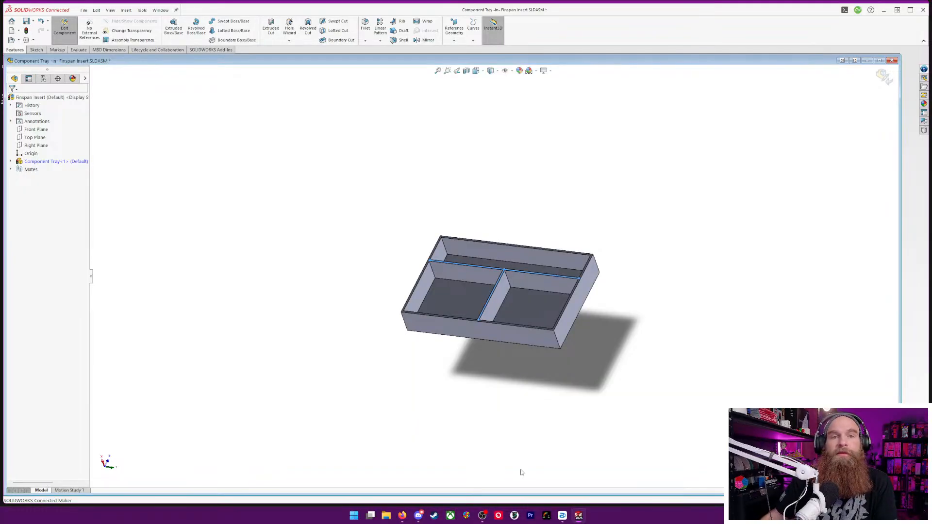
scroll(509, 317, "up", 1)
scroll(558, 296, "down", 3)
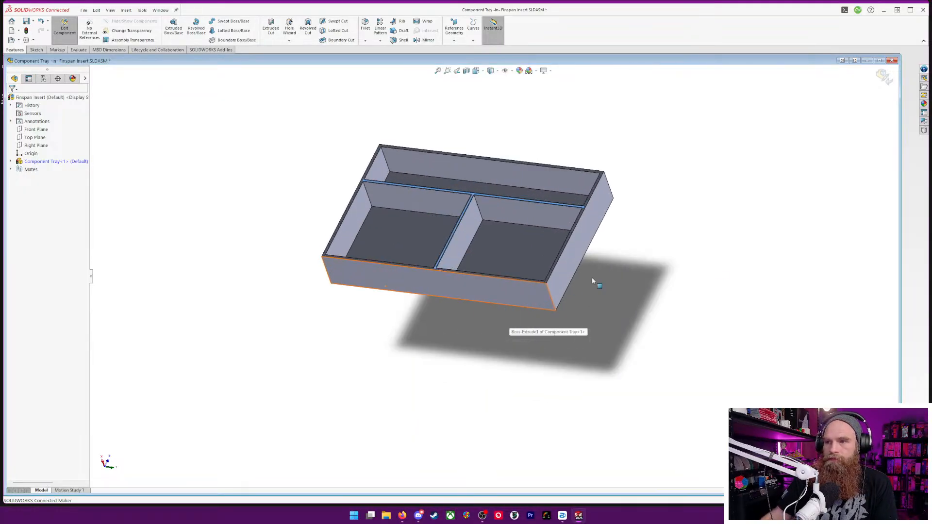
middle_click_drag(651, 293, 670, 226)
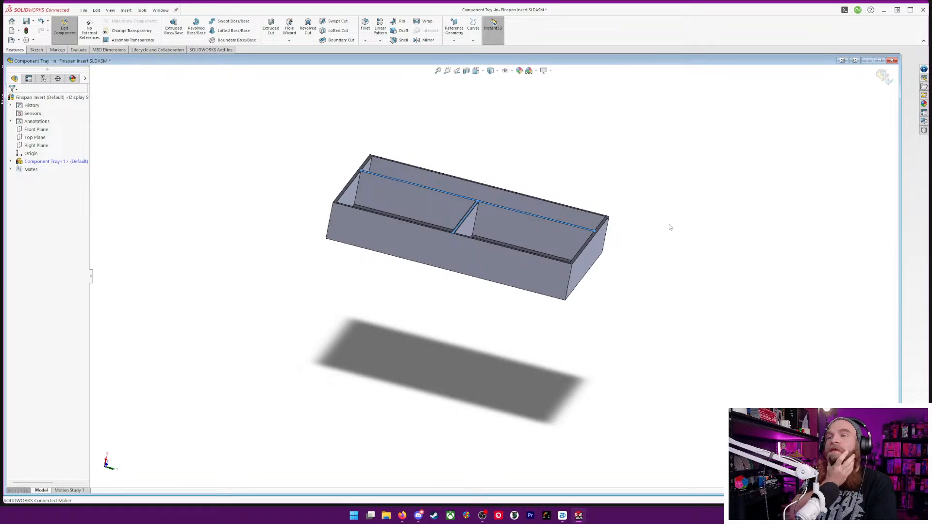
middle_click_drag(583, 338, 562, 303)
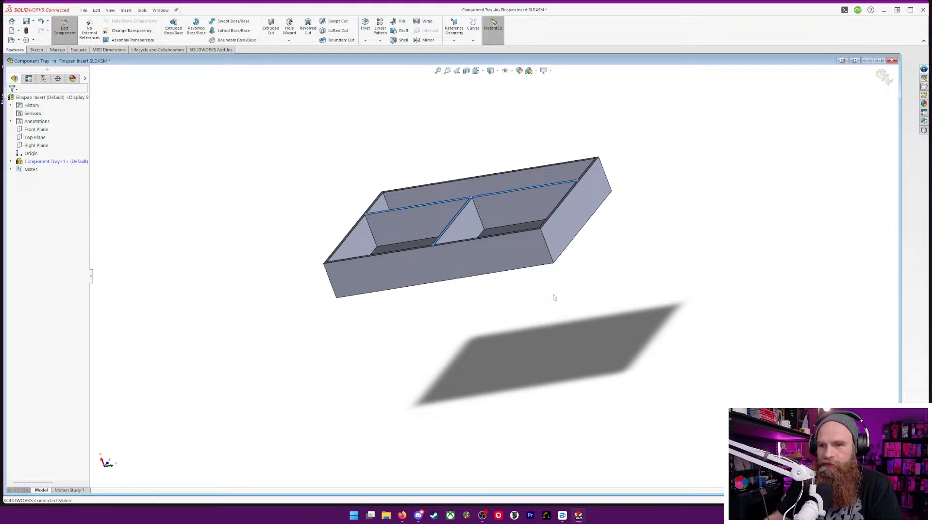
middle_click_drag(619, 242, 693, 242)
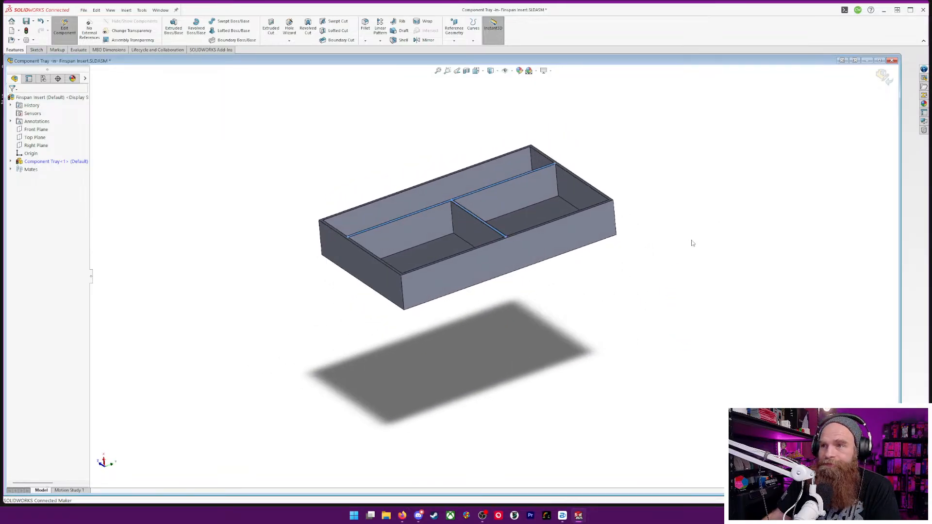
middle_click_drag(667, 207, 507, 208)
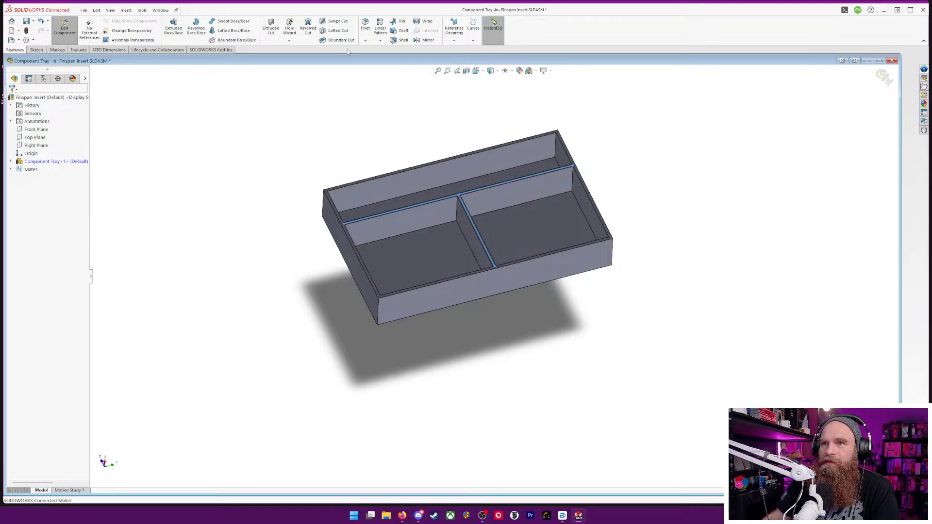
left_click(365, 41)
left_click(380, 59)
left_click(22, 100)
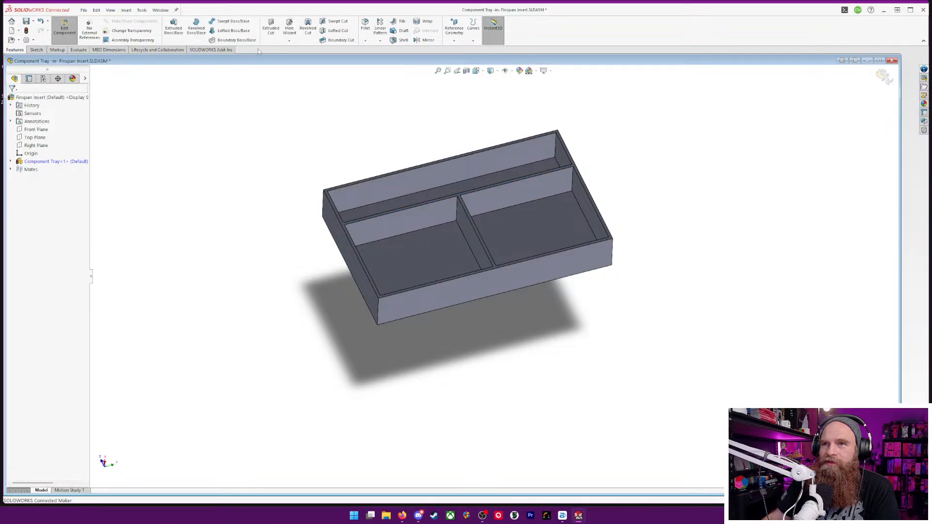
left_click(380, 59)
middle_click_drag(481, 179, 526, 160)
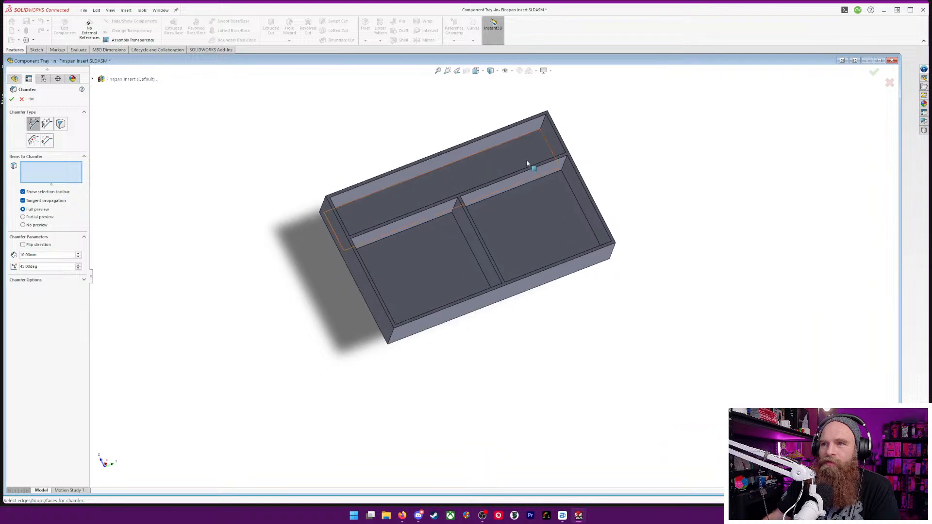
left_click(404, 186)
middle_click_drag(727, 180, 700, 162)
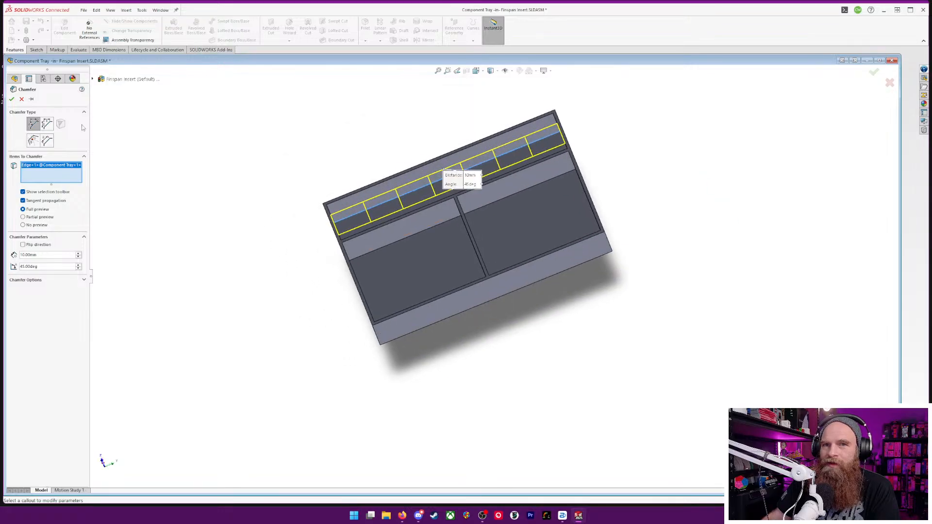
left_click(21, 99)
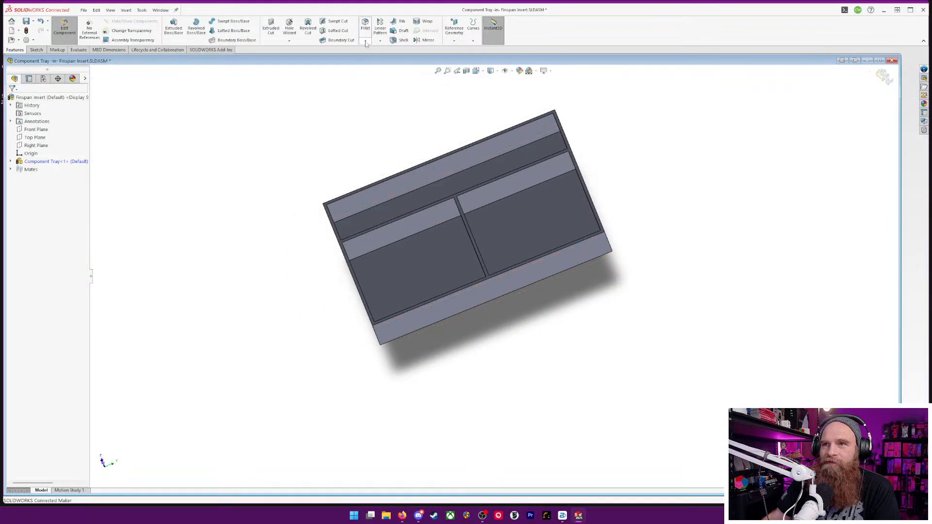
Fillet six lengthwise bottom edges along the tray's long walls and the lengthwise divider with a 10 mm radius
left_click(498, 154)
middle_click_drag(691, 178, 716, 241)
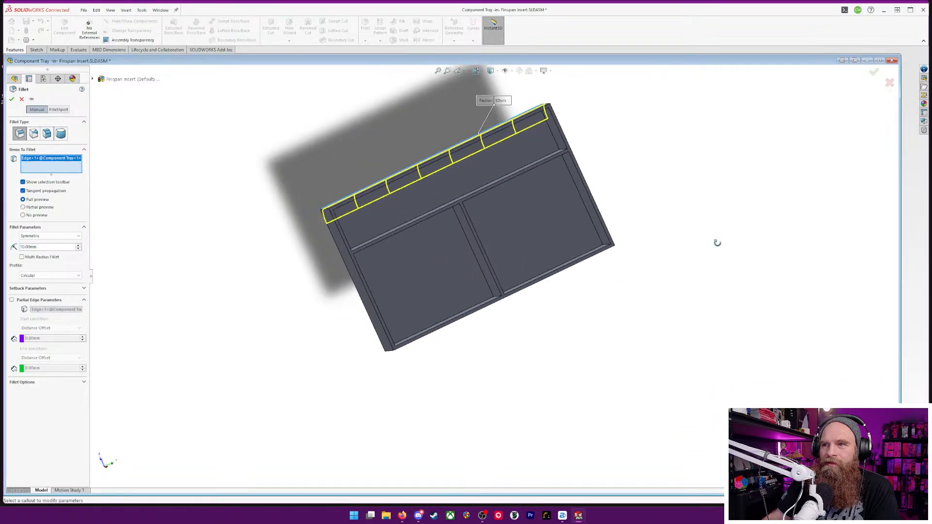
left_click(499, 178)
middle_click_drag(668, 199, 595, 155)
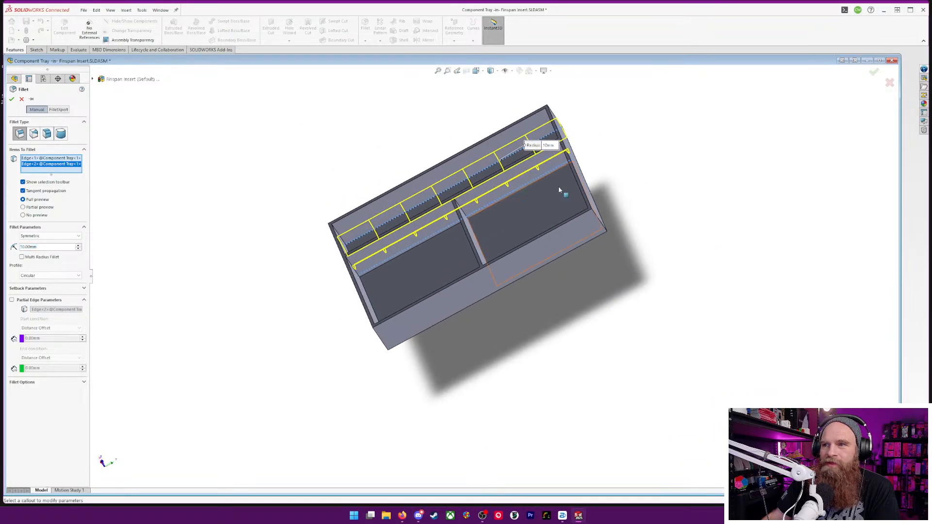
left_click(529, 185)
middle_click_drag(529, 185, 427, 249)
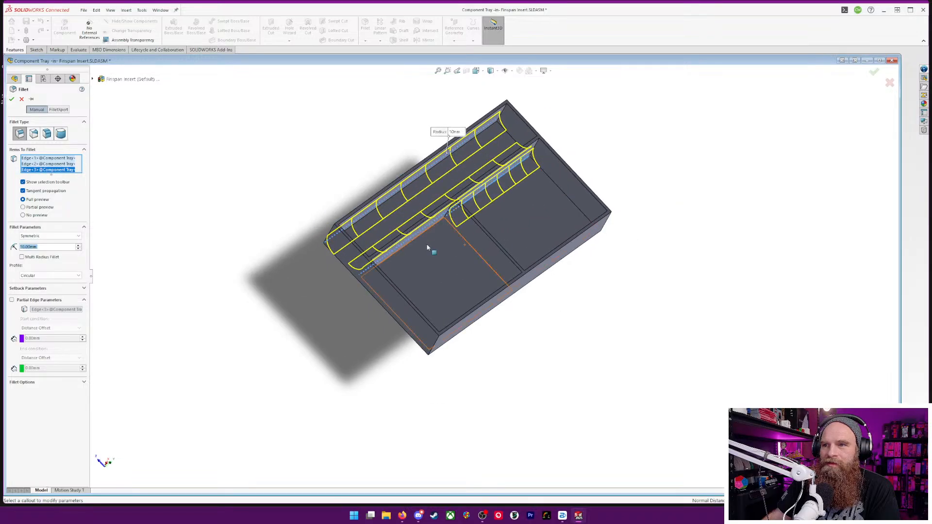
left_click(421, 235)
middle_click_drag(572, 239, 641, 287)
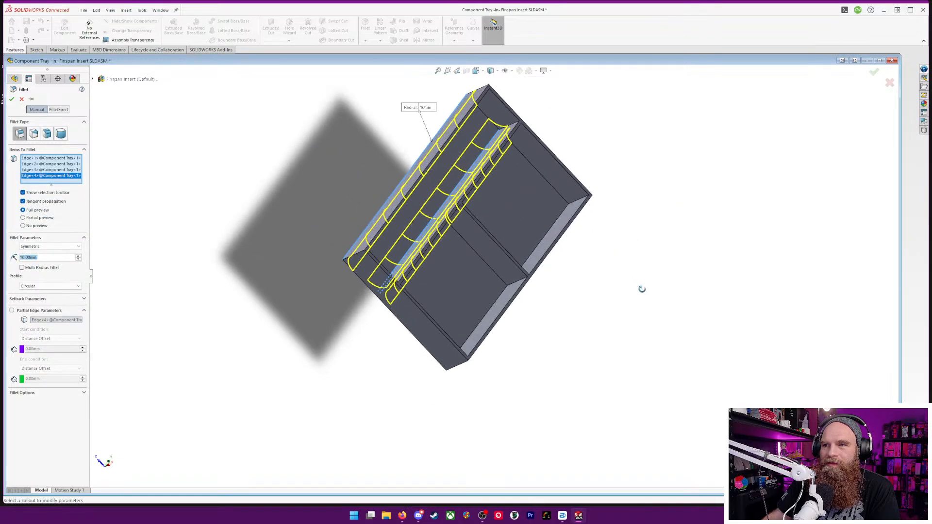
left_click(543, 241)
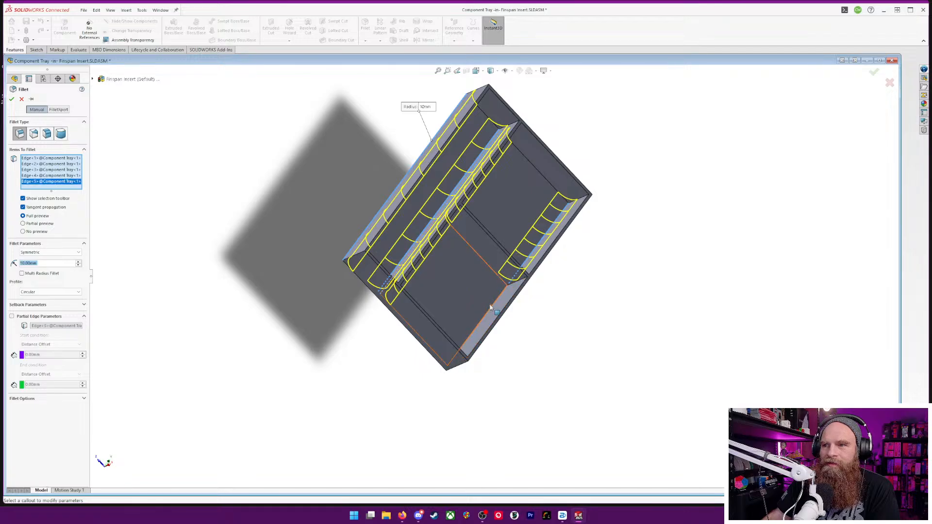
left_click(491, 305)
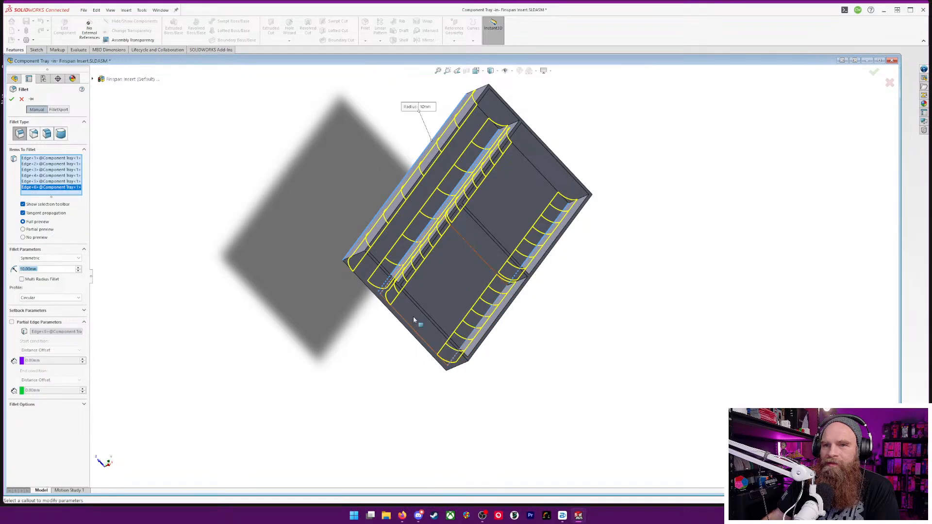
left_click(11, 100)
middle_click_drag(593, 249, 564, 191)
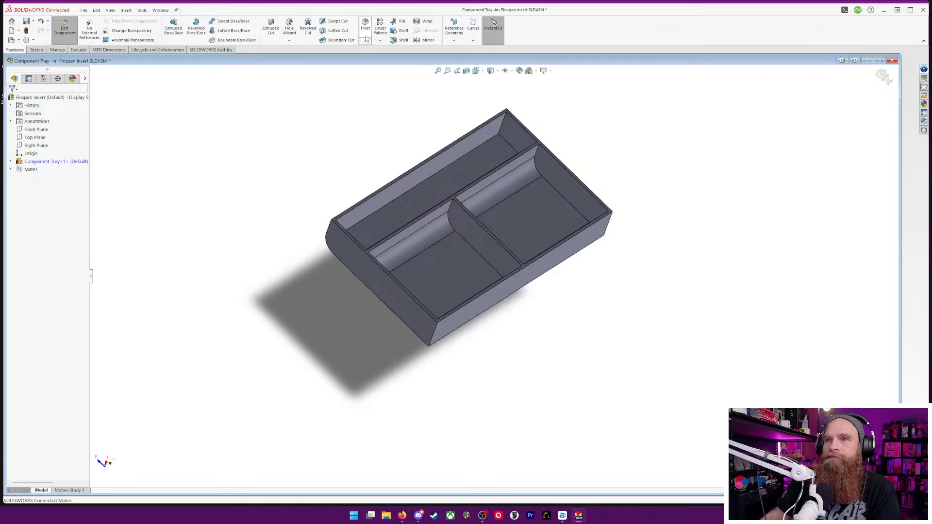
key("Return")
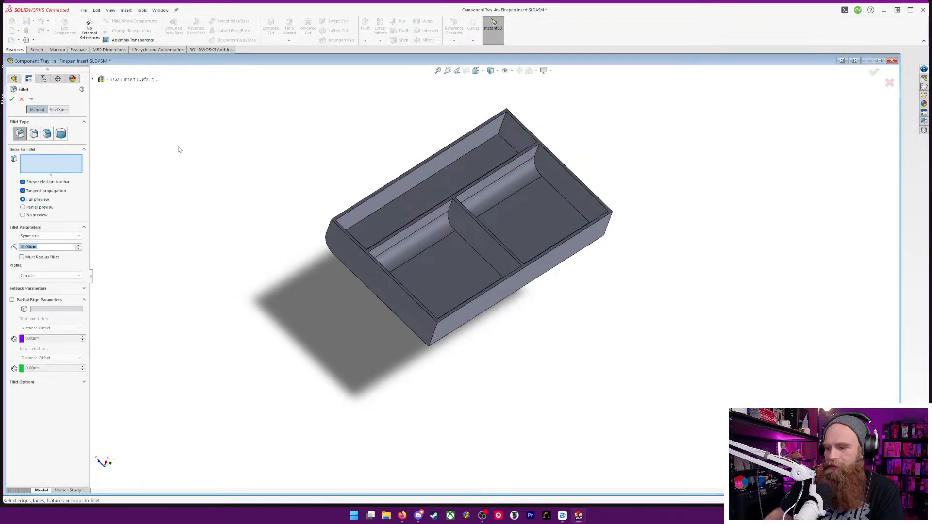
scroll(519, 251, "down", 10)
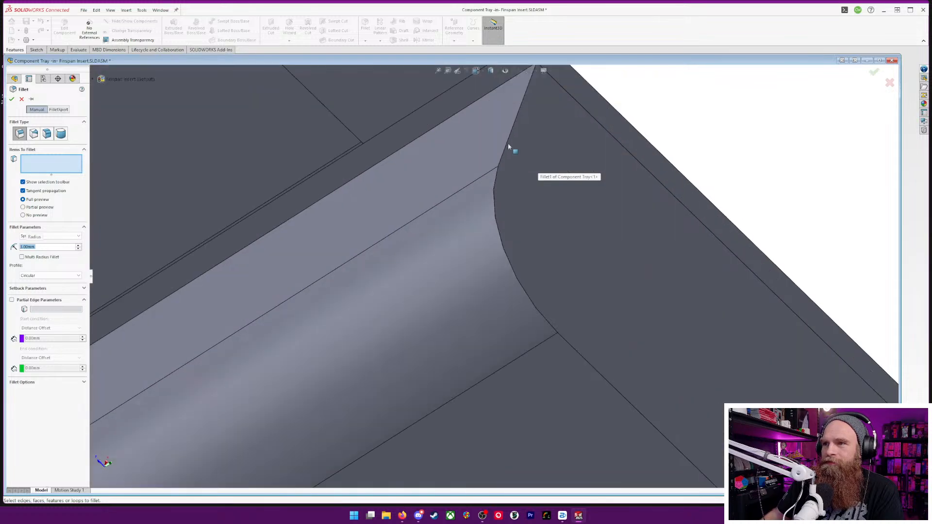
left_click(512, 140)
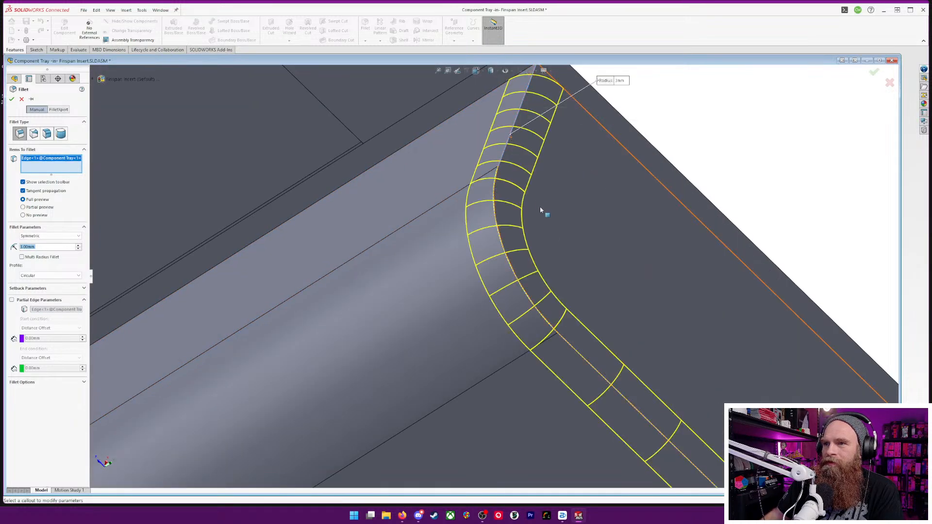
scroll(557, 237, "down", 3)
scroll(557, 238, "up", 3)
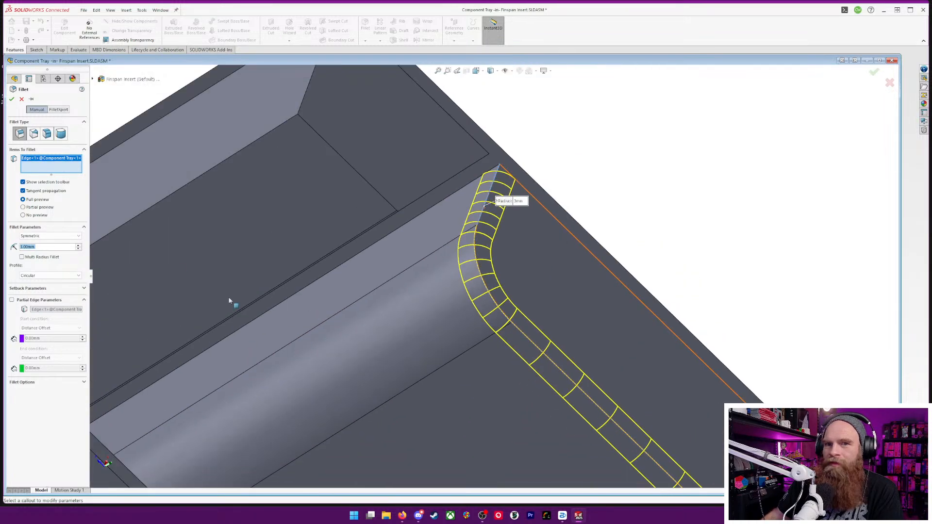
left_click(23, 192)
scroll(519, 300, "up", 3)
middle_click_drag(519, 299, 288, 305)
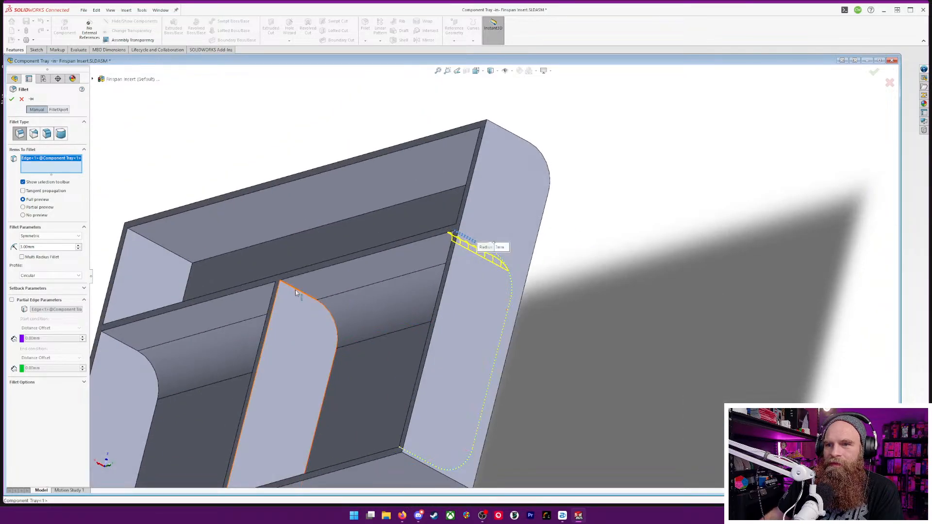
left_click(298, 292)
middle_click_drag(362, 372, 386, 426)
scroll(374, 404, "down", 5)
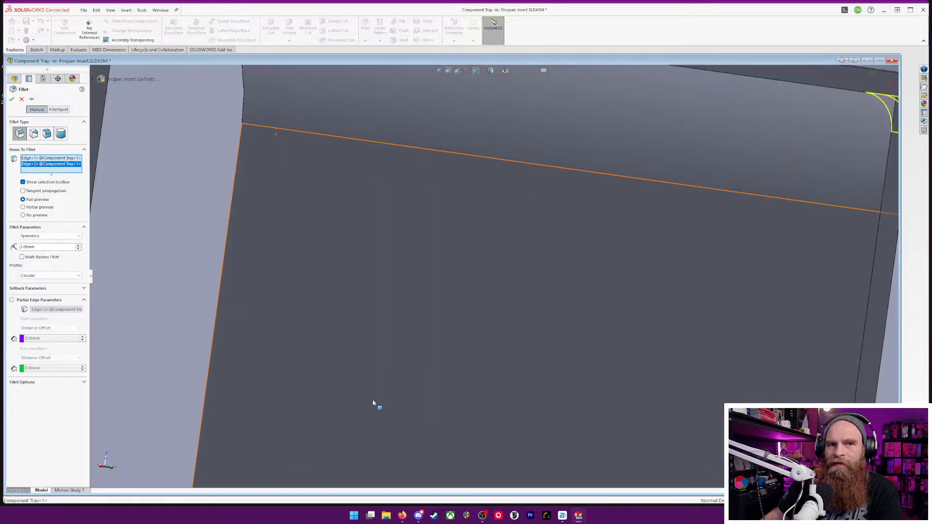
scroll(374, 404, "up", 5)
middle_click_drag(366, 391, 394, 167)
left_click(397, 381)
left_click(507, 402)
left_click(451, 235)
middle_click_drag(450, 235, 301, 203)
left_click(368, 114)
left_click(366, 165)
middle_click_drag(414, 183, 418, 228)
left_click(377, 239)
scroll(417, 229, "down", 5)
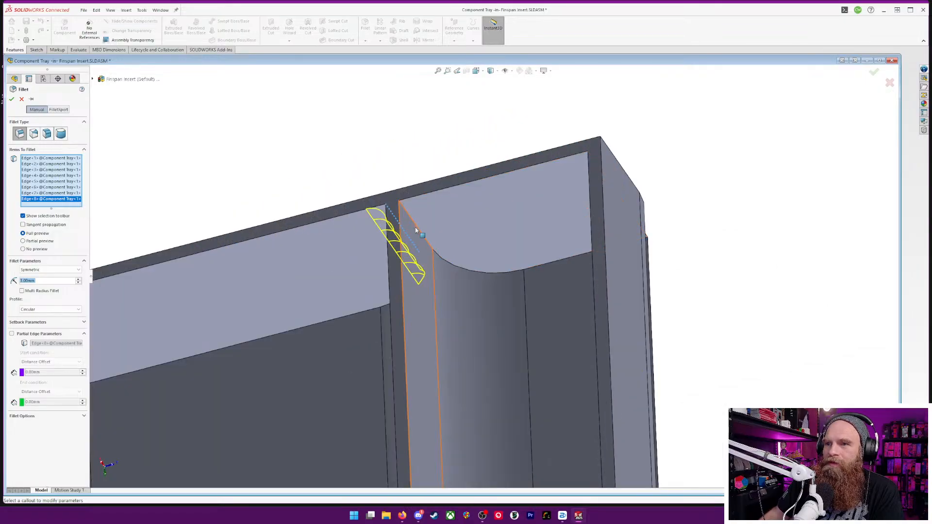
left_click(416, 230)
middle_click_drag(487, 281, 630, 214)
left_click(625, 205)
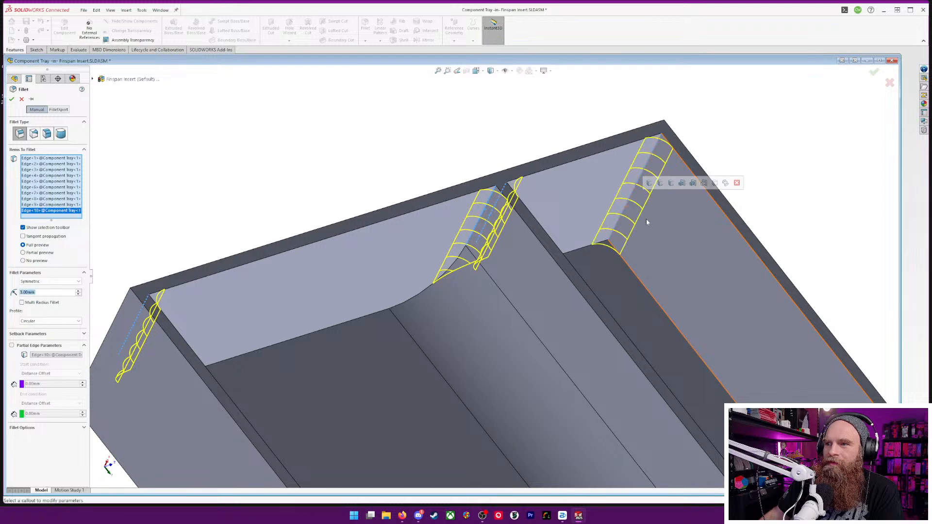
scroll(688, 258, "down", 3)
scroll(689, 258, "up", 6)
middle_click_drag(688, 257, 601, 202)
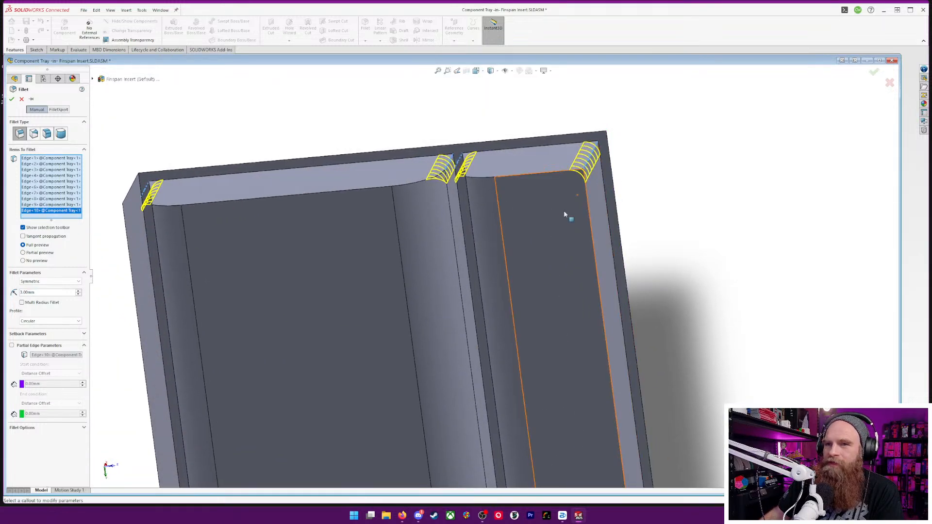
left_click(893, 86)
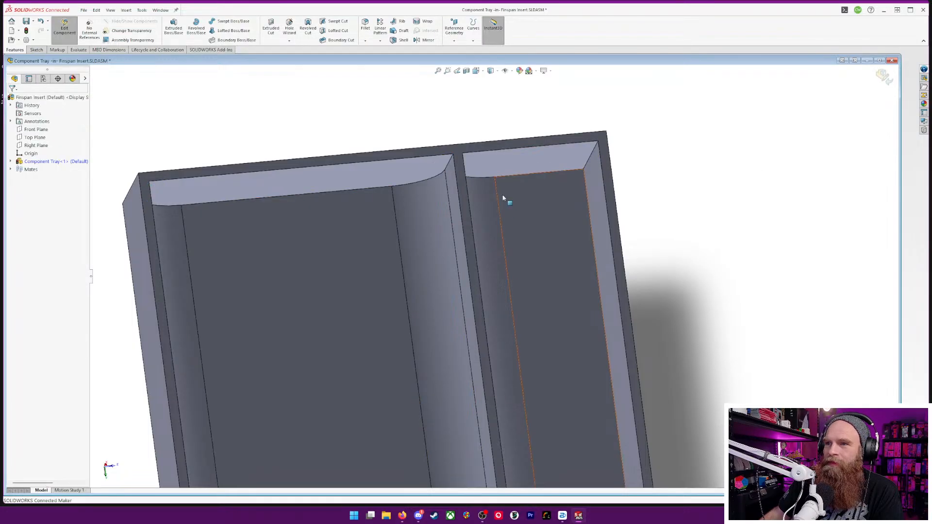
Edit the 10 mm fillet to replace the tray's outer bottom edge with the narrow compartment's inner floor edge along the long wall
left_click(11, 162)
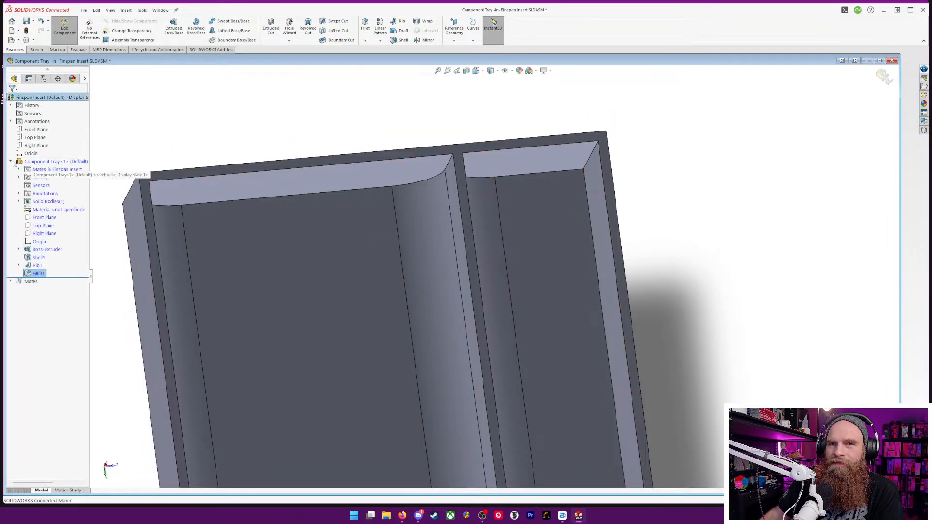
right_click(30, 273)
left_click(36, 255)
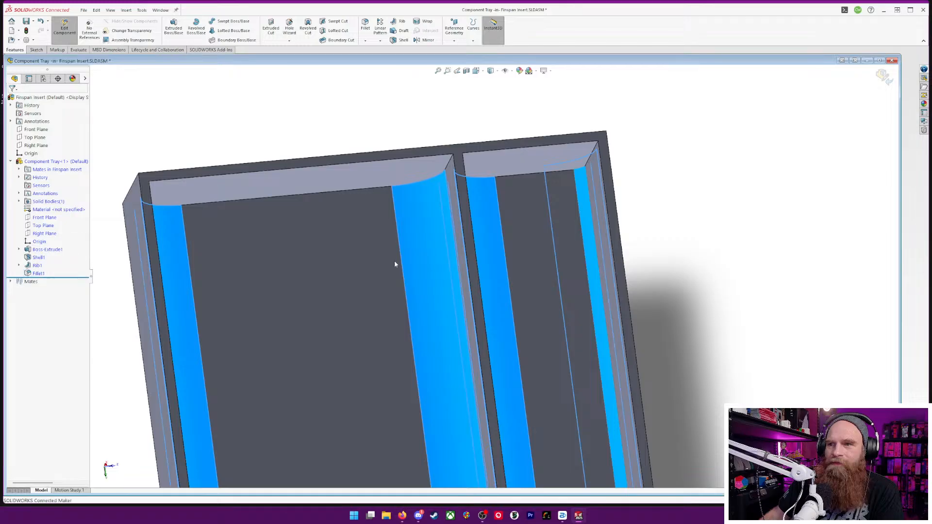
middle_click_drag(677, 258, 661, 95)
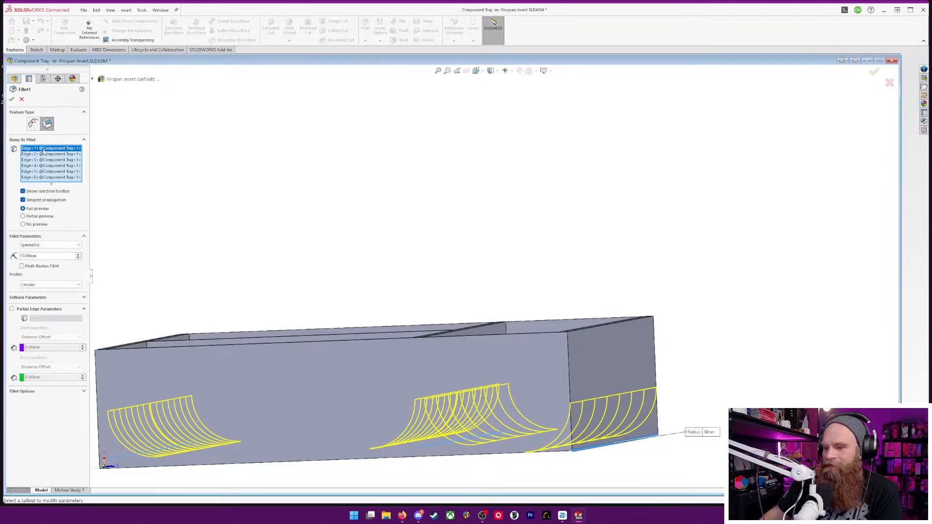
key("Delete")
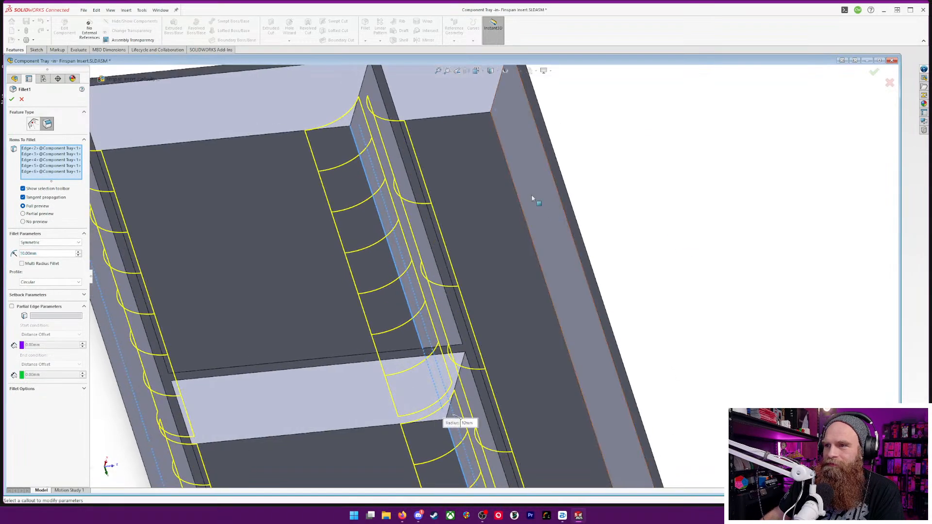
left_click(539, 214)
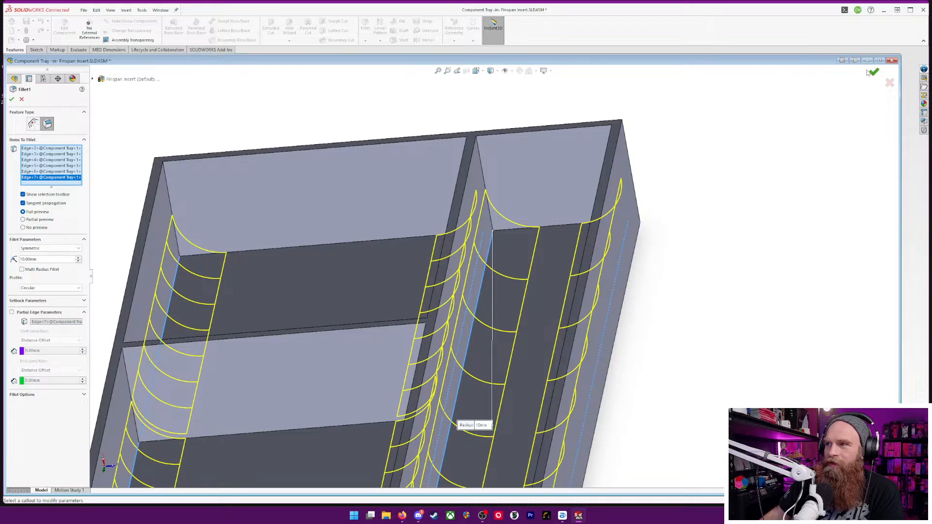
key("Return")
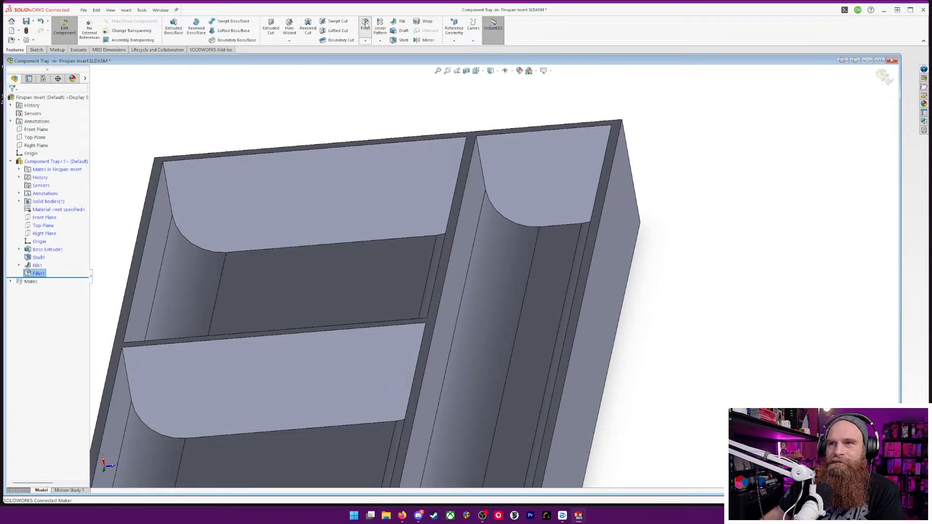
Set up a 3 mm fillet without tangent propagation, starting with one vertical inside corner edge at the end of a wide compartment
key("Return")
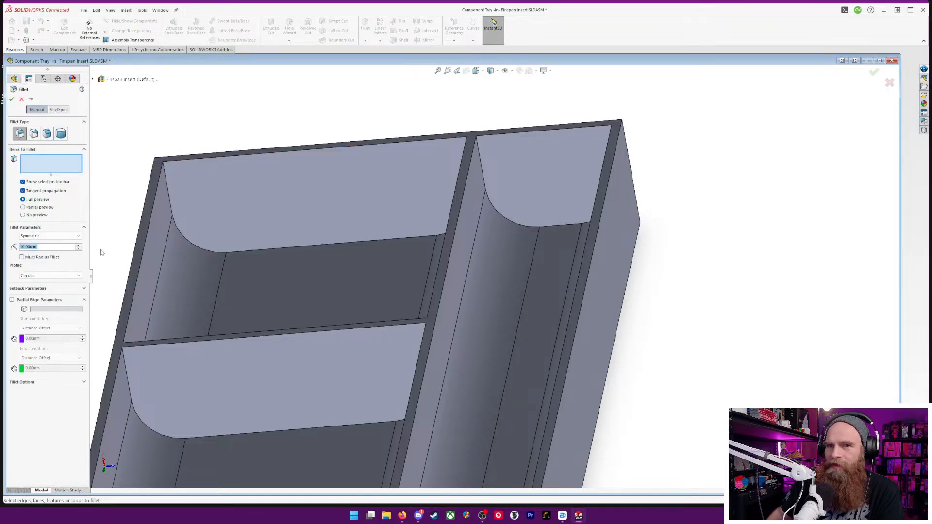
type("3")
key("Return")
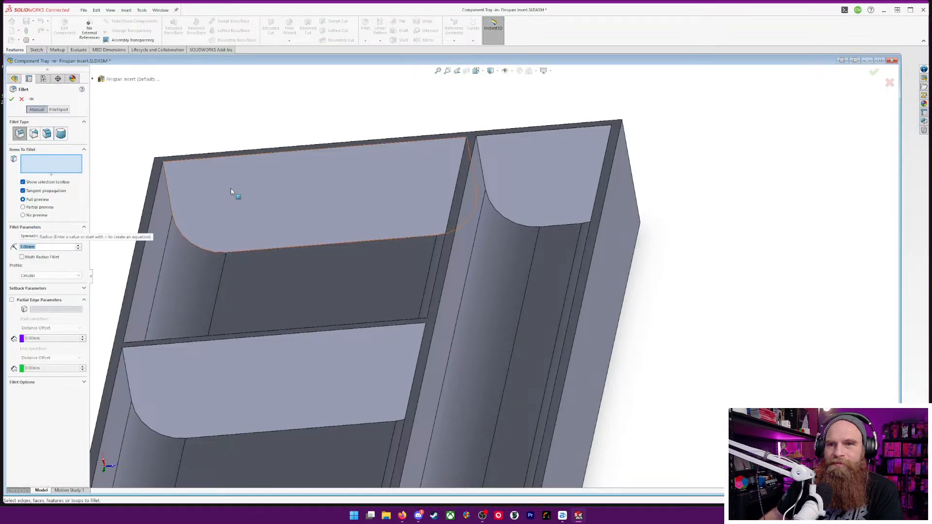
left_click(294, 231)
middle_click_drag(293, 231, 272, 213)
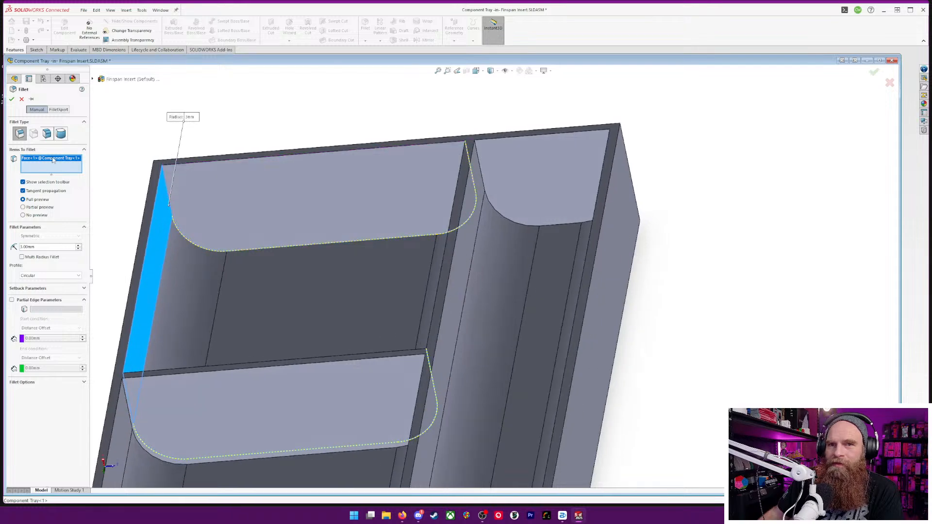
key("Delete")
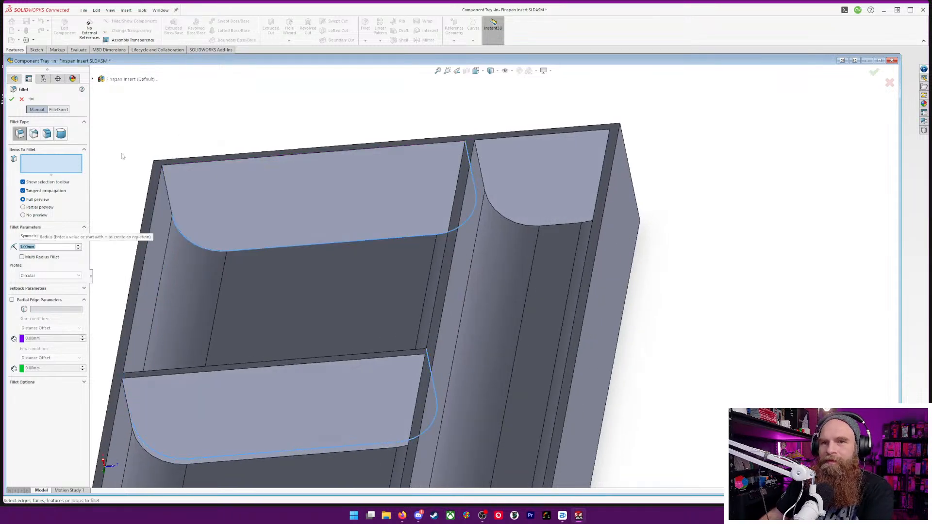
left_click(165, 193)
middle_click_drag(291, 213, 337, 205)
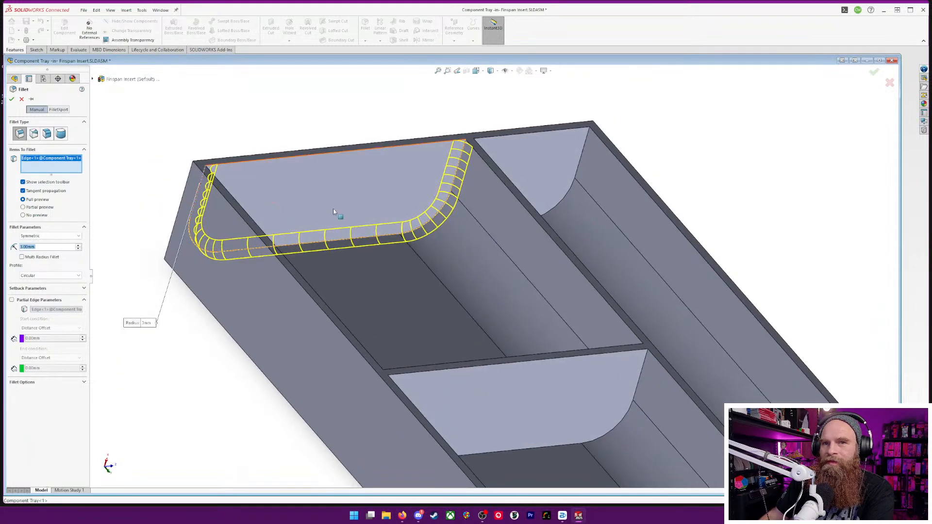
left_click(23, 191)
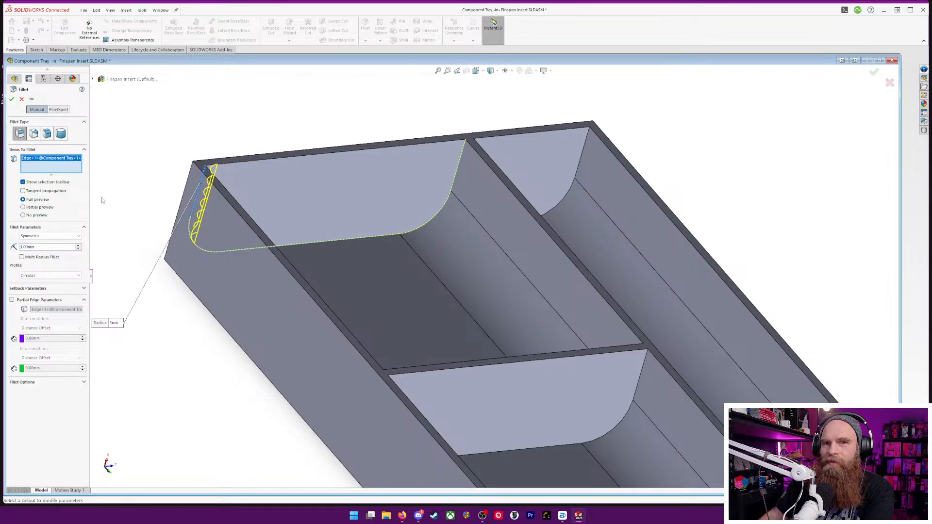
Add the remaining vertical inside corner edges of the three compartments, at the end walls and dividers, to the fillet selection
left_click(456, 175)
left_click(580, 166)
middle_click_drag(619, 195, 568, 139)
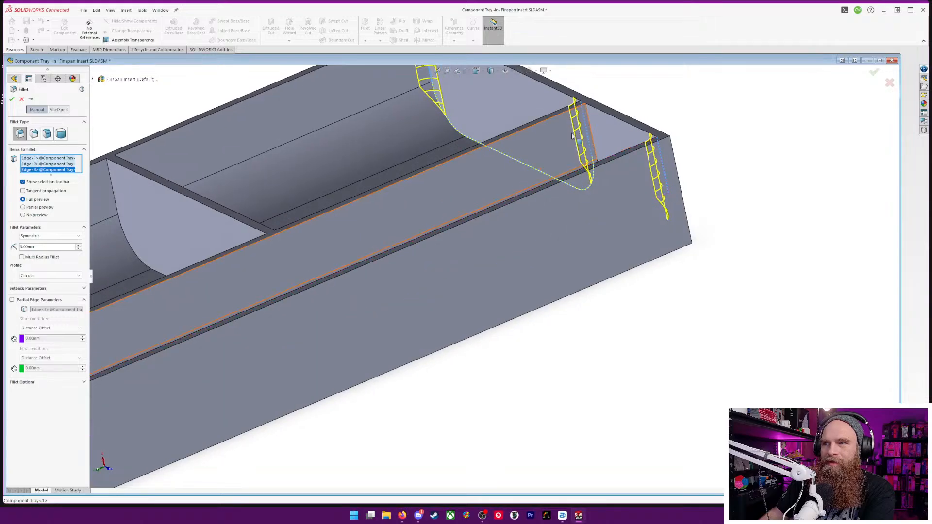
left_click(260, 202)
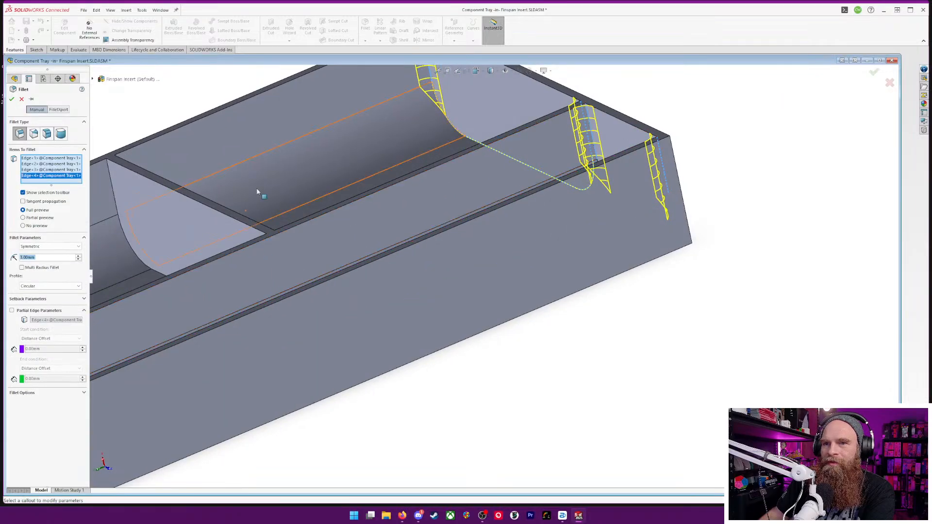
middle_click_drag(260, 201, 622, 300)
left_click(179, 180)
left_click(465, 246)
left_click(568, 256)
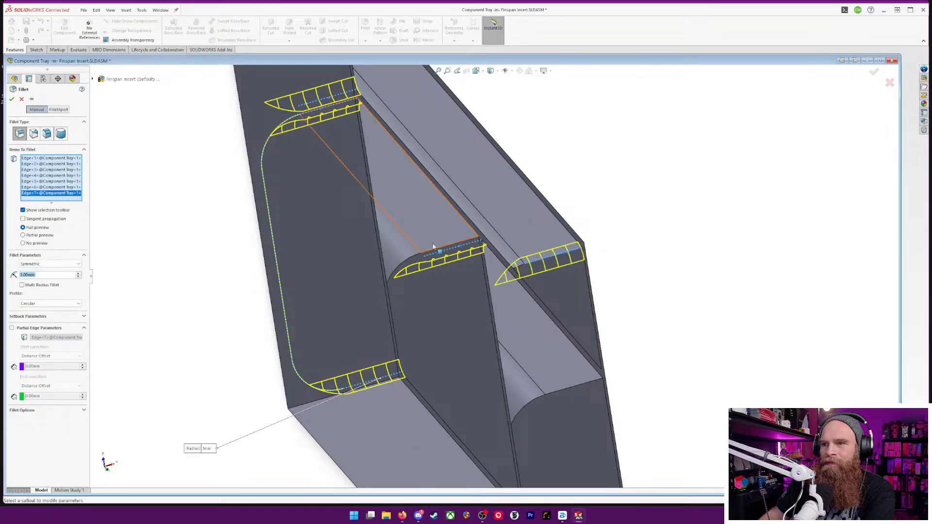
left_click(478, 256)
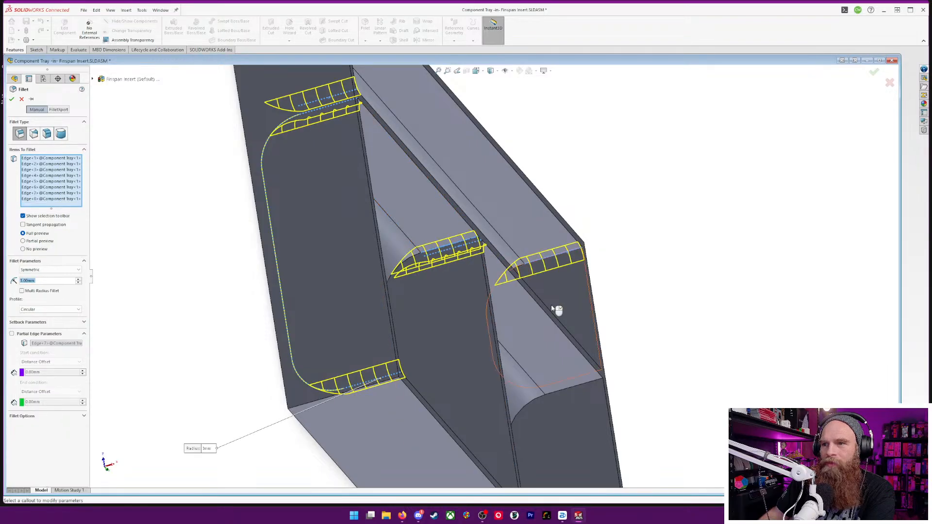
left_click(584, 386)
middle_click_drag(584, 387, 356, 369)
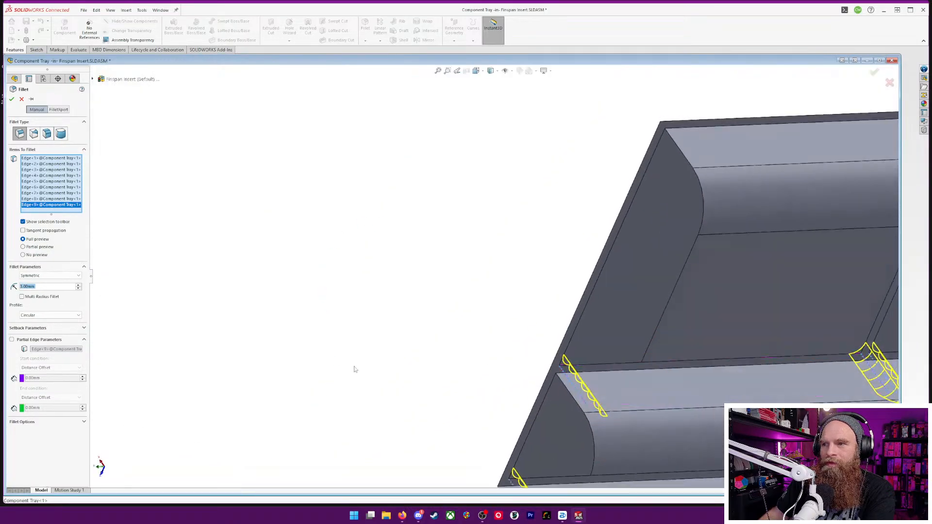
left_click(675, 145)
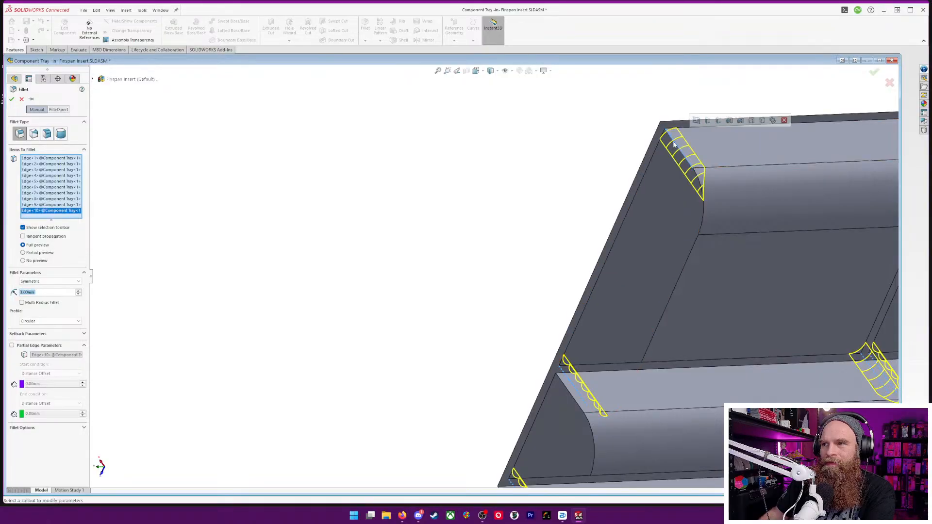
left_click(571, 392)
Add the tray's four outer vertical corner edges to the selection and apply the 3 mm fillet
scroll(646, 365, "down", 3)
scroll(643, 346, "up", 8)
mouse_move(646, 342)
middle_mouse_down()
mouse_move(748, 330)
mouse_move(760, 377)
mouse_move(785, 380)
mouse_move(710, 320)
mouse_move(636, 340)
middle_mouse_up()
scroll(634, 338, "down", 5)
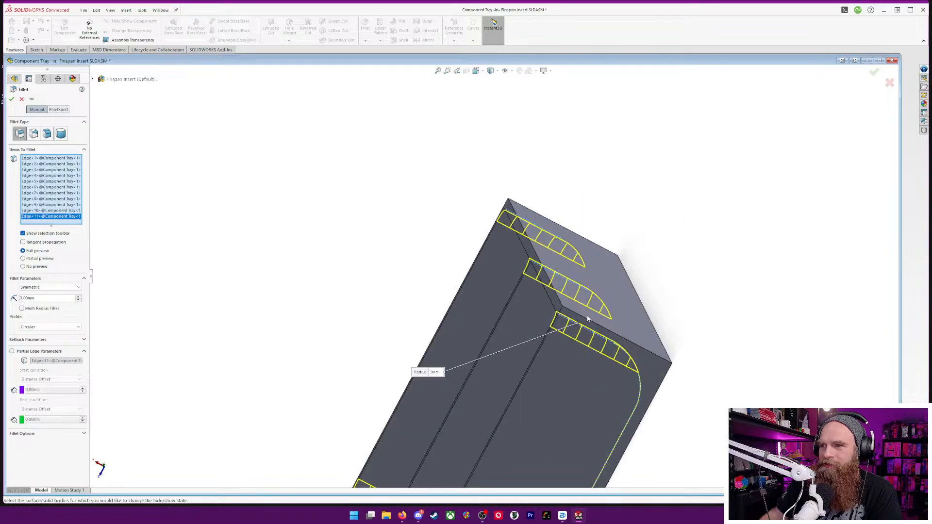
left_click(633, 347)
middle_click_drag(689, 268, 684, 152)
left_click(656, 86)
middle_click_drag(657, 85, 476, 150)
scroll(476, 150, "down", 3)
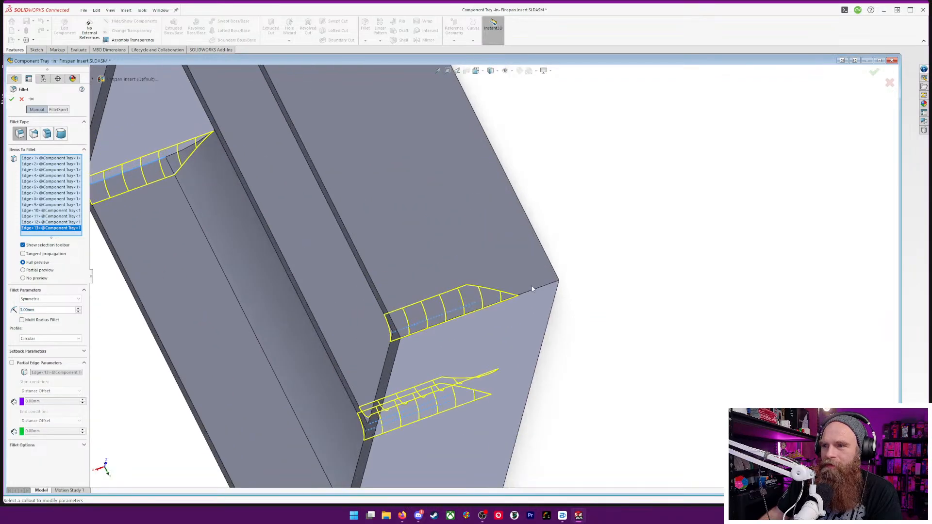
left_click(531, 290)
scroll(493, 233, "up", 5)
middle_click_drag(437, 190, 528, 218)
scroll(529, 218, "down", 6)
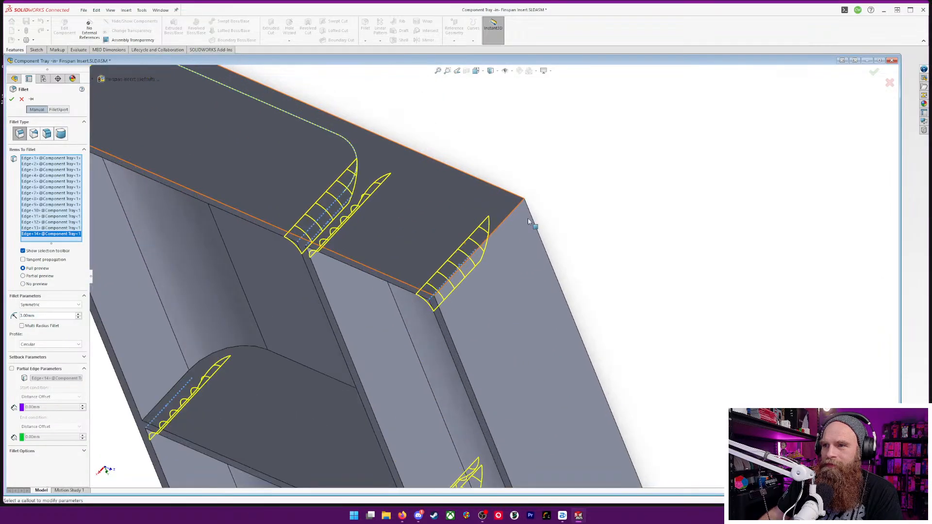
left_click(516, 214)
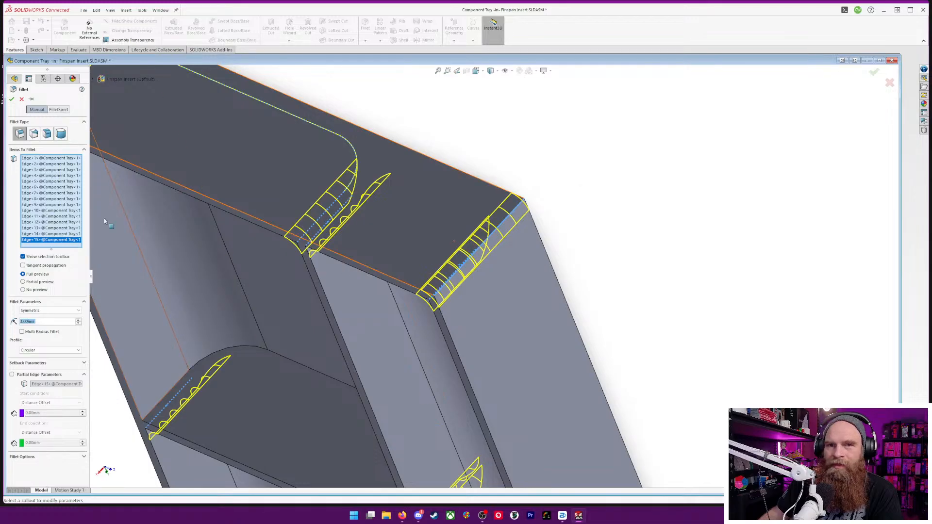
left_click(11, 100)
Review the filleted Component Tray and finish editing it to return to the Finspan Insert assembly
middle_click_drag(512, 321, 445, 245)
scroll(436, 249, "up", 6)
middle_click_drag(514, 350, 509, 250)
middle_click_drag(556, 335, 570, 281)
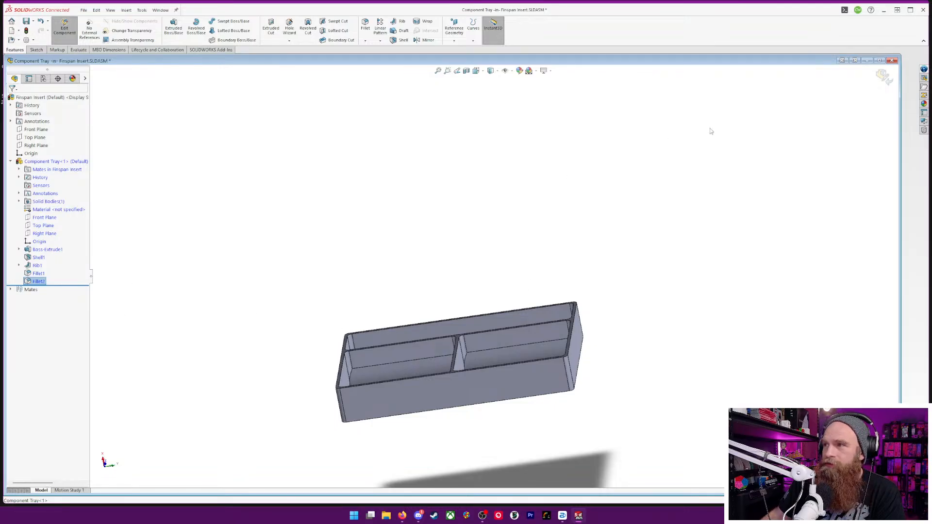
left_click(884, 79)
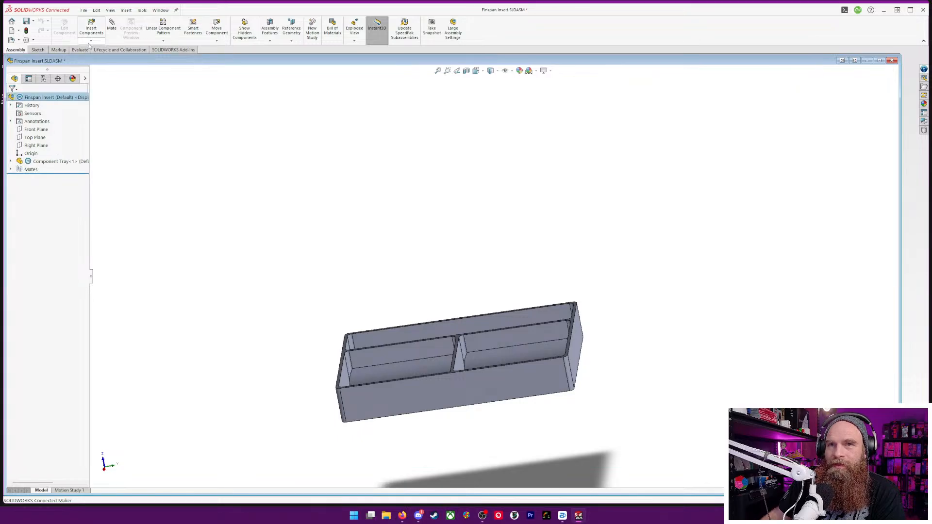
Create an assembly reference plane offset 2 mm above the Component Tray's top rim face
left_click(92, 41)
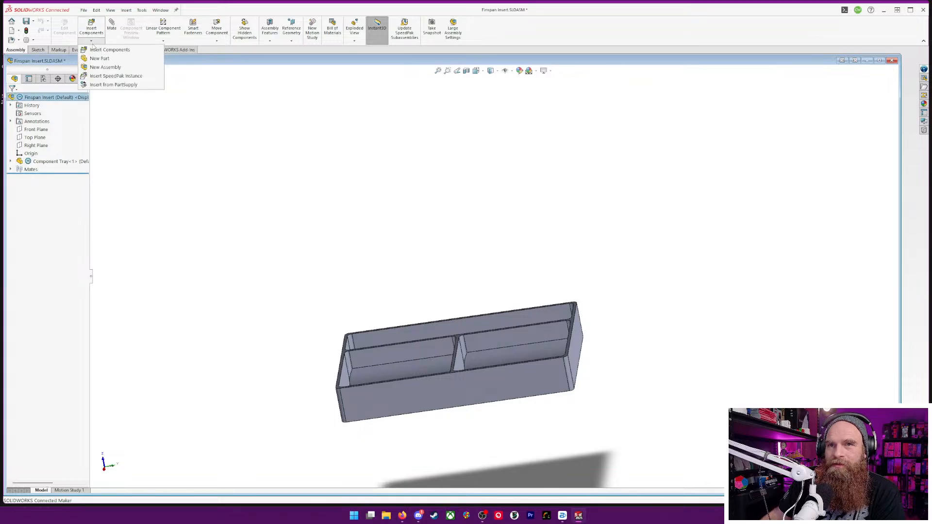
left_click(92, 61)
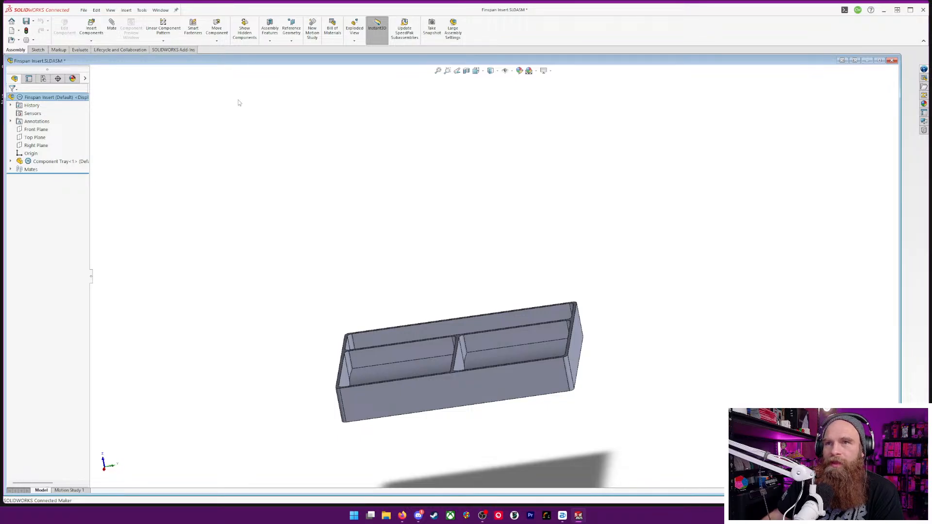
left_click(296, 31)
left_click(297, 54)
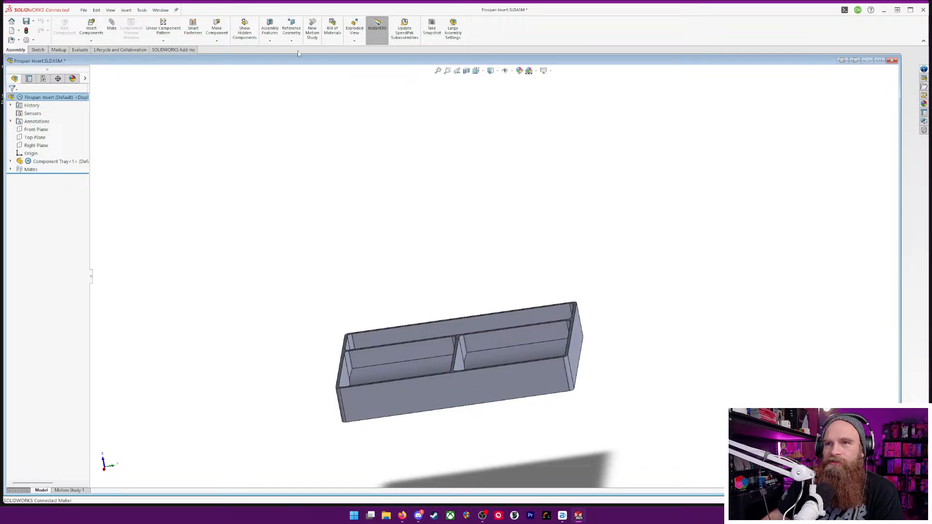
scroll(462, 344, "up", 4)
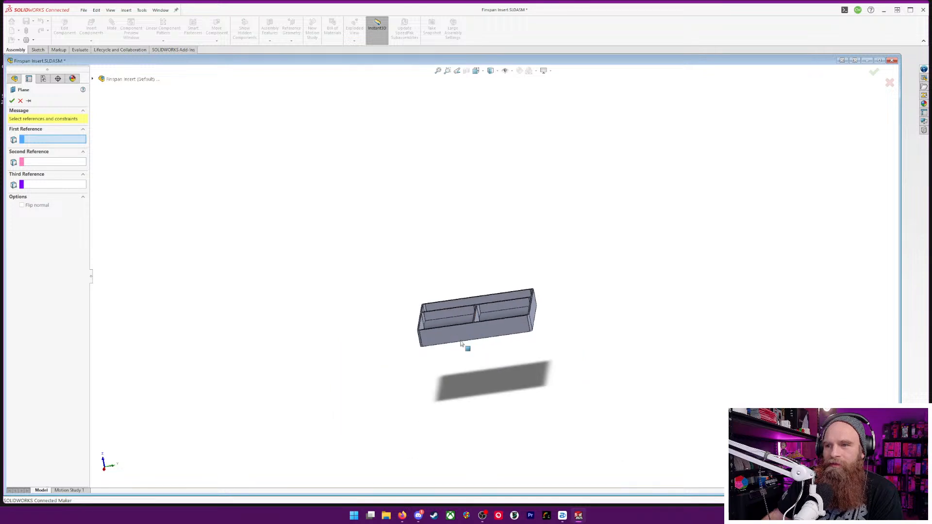
scroll(463, 345, "down", 4)
scroll(497, 291, "down", 8)
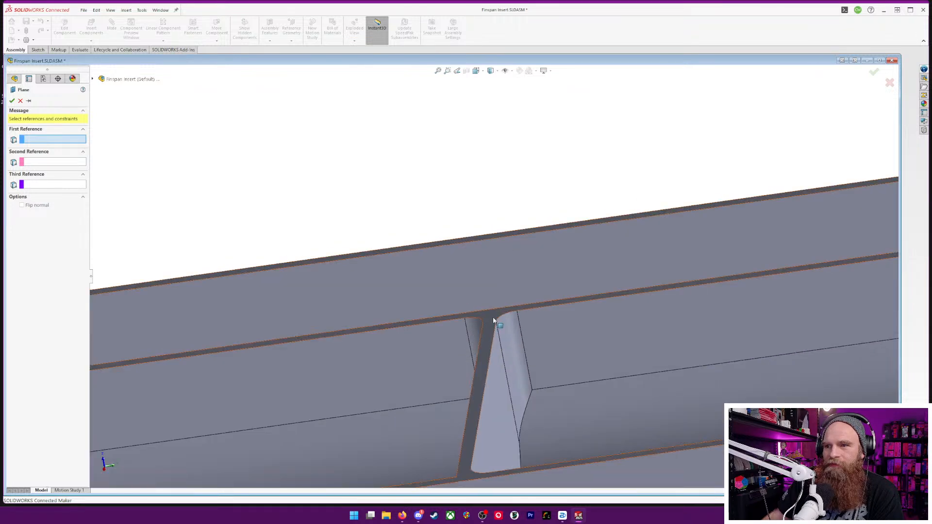
left_click(494, 321)
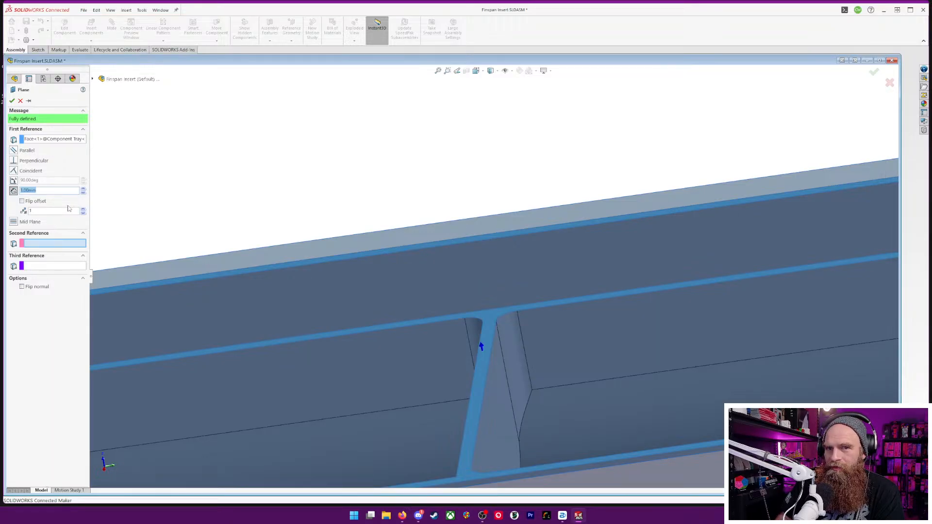
type("2")
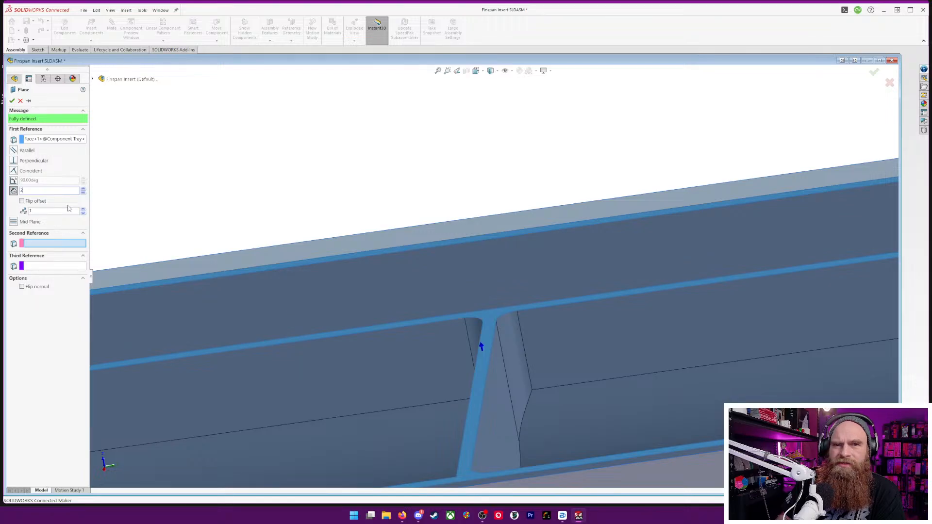
key("Return")
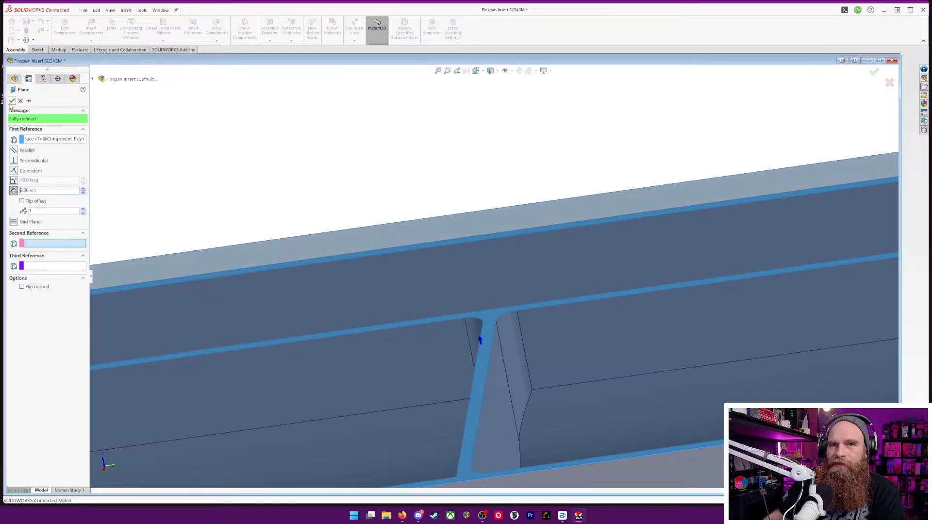
left_click(12, 101)
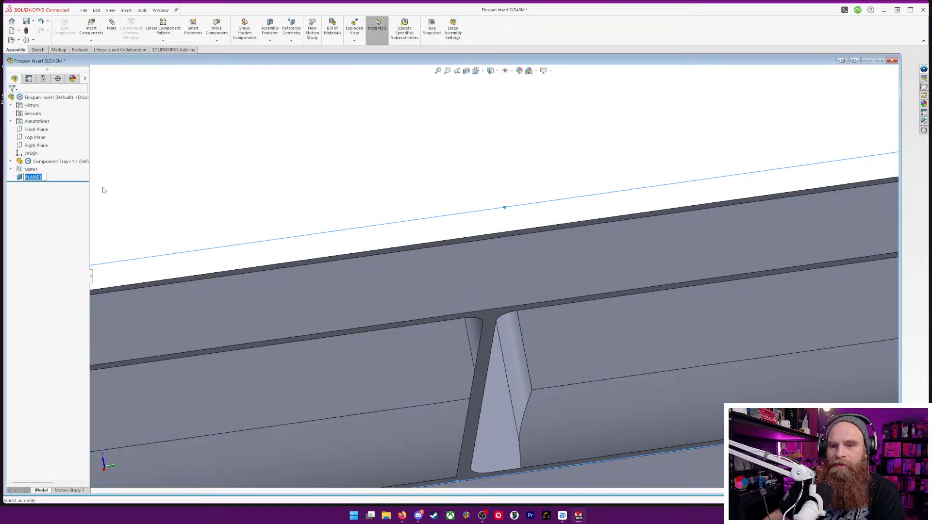
Name the new reference plane "Offset From Tray"
type("C")
type("ffset From Tray")
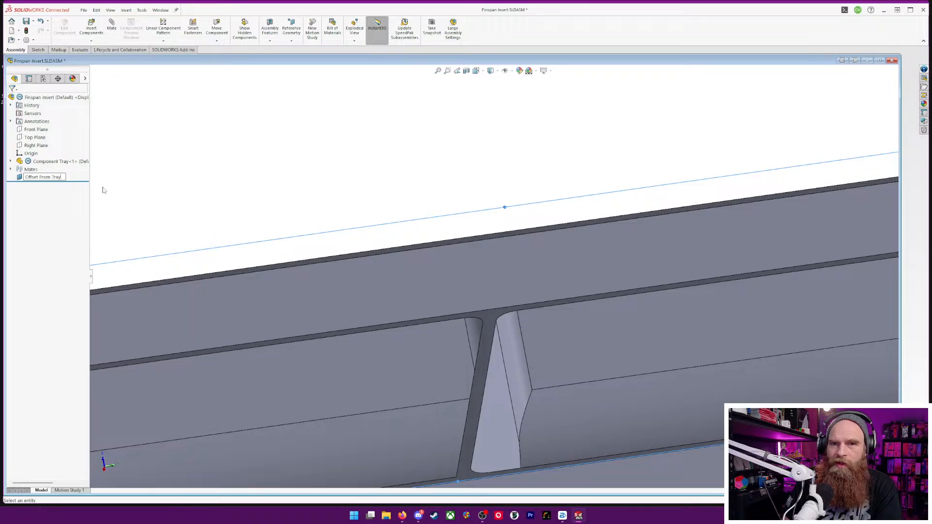
key("Return")
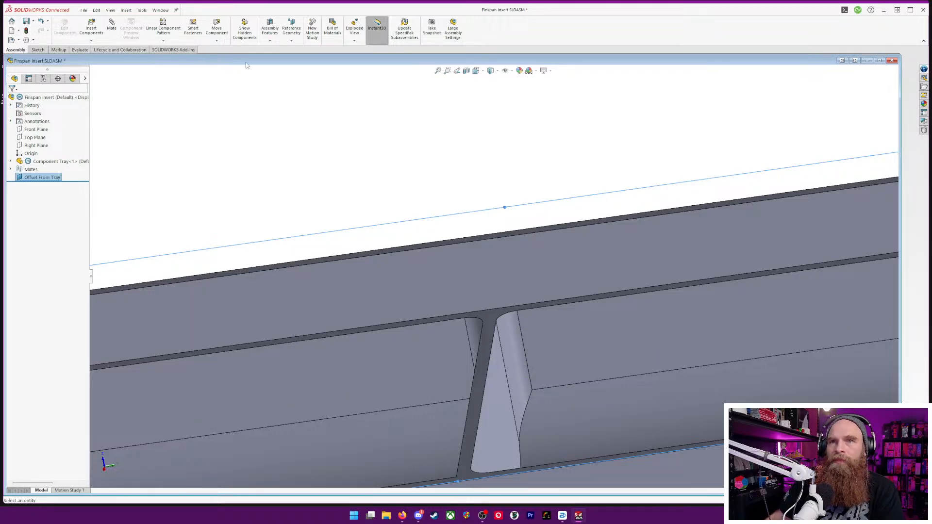
Insert a new part into the assembly, save it as "Tray Lid" in the Finspan folder, and place it on the Offset From Tray plane
left_click(93, 42)
left_click(100, 58)
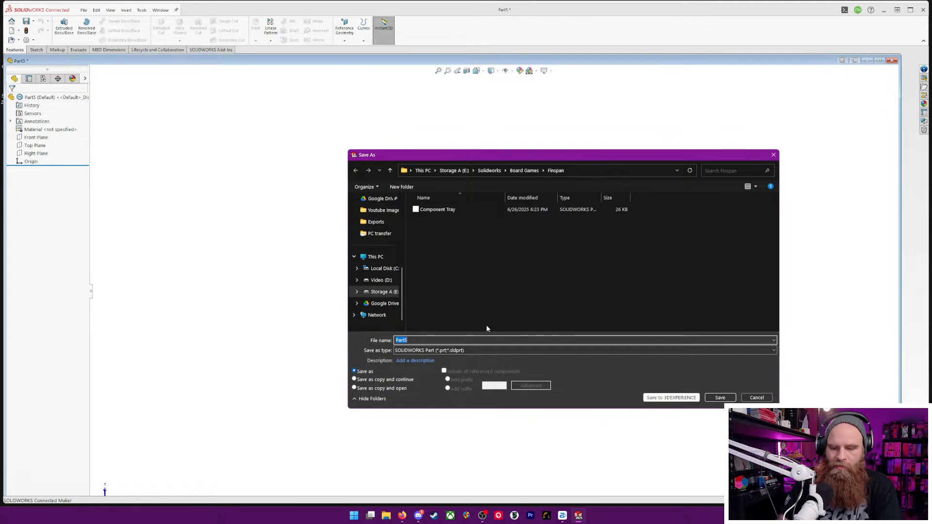
type("Tray Lid")
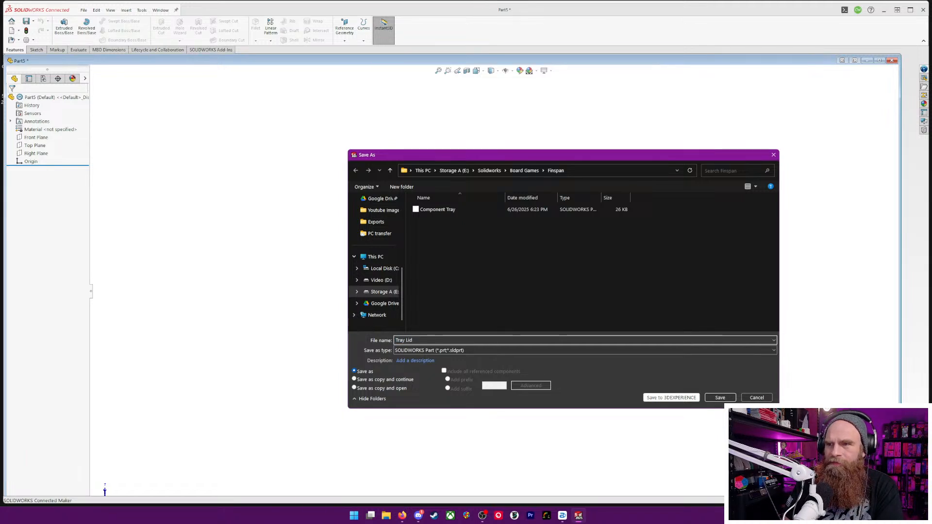
key("Return")
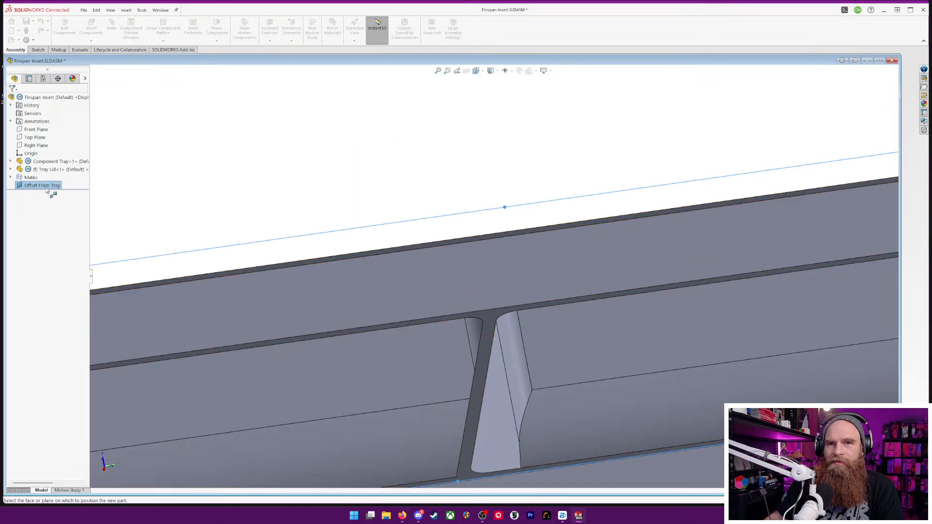
left_click(49, 187)
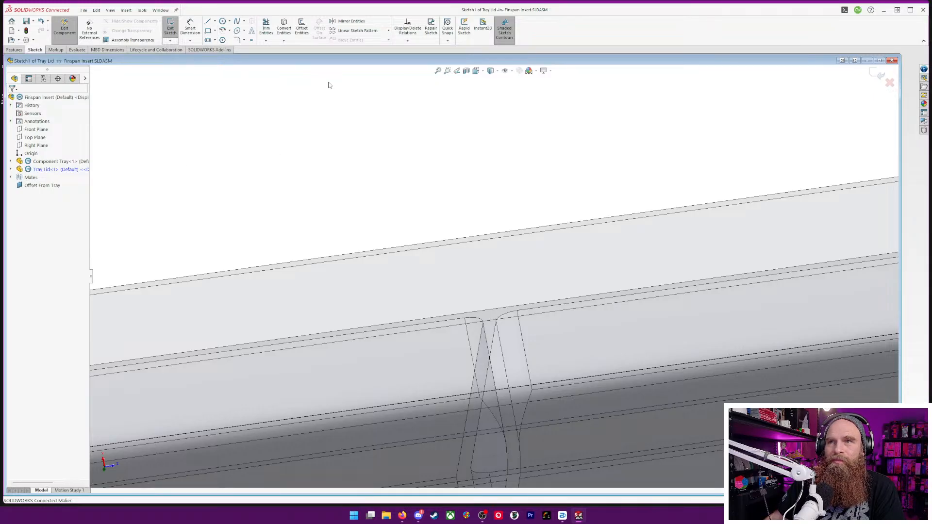
Offset the outer outline of the Component Tray's top rim face outward by 0.2 mm in the Tray Lid sketch
scroll(378, 148, "down", 4)
scroll(452, 222, "up", 9)
middle_click_drag(480, 246, 414, 327)
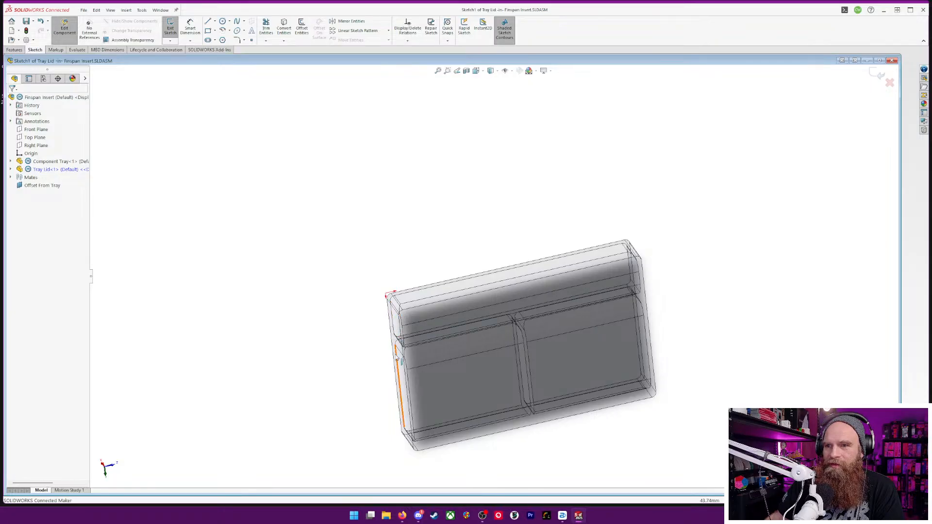
left_click(399, 343)
middle_click_drag(510, 234, 578, 260)
scroll(581, 262, "down", 3)
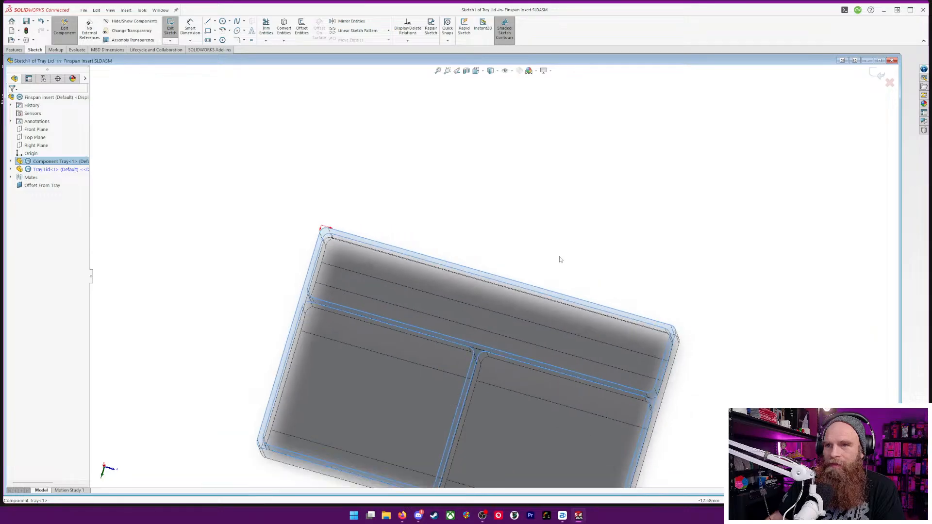
scroll(560, 260, "up", 2)
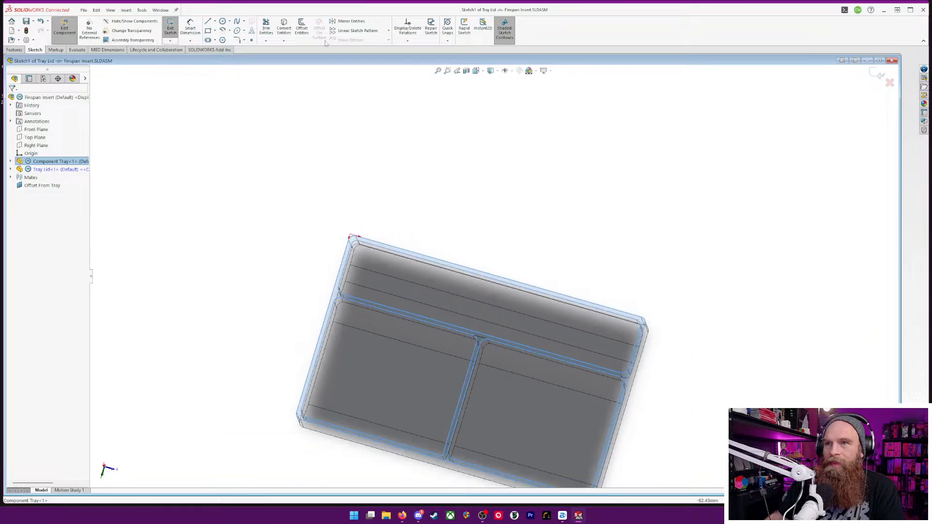
left_click(302, 28)
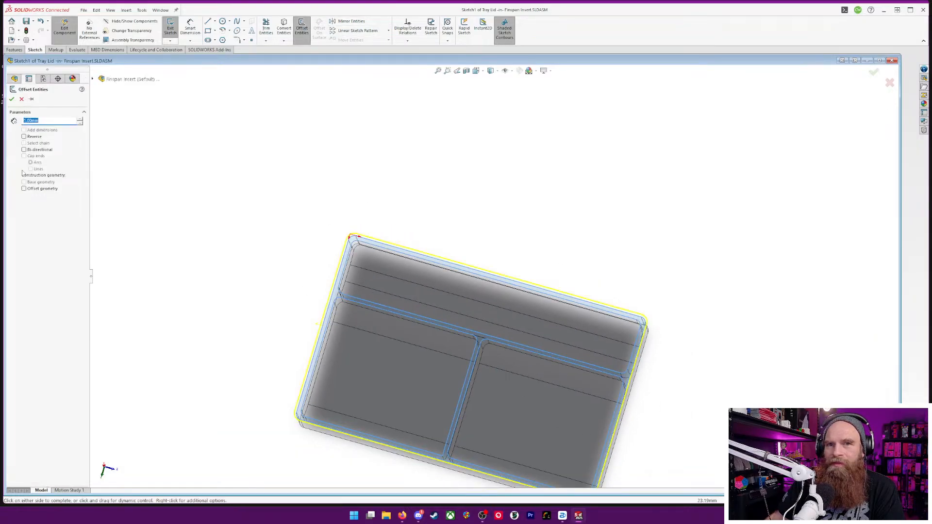
type("0.2")
key("Return")
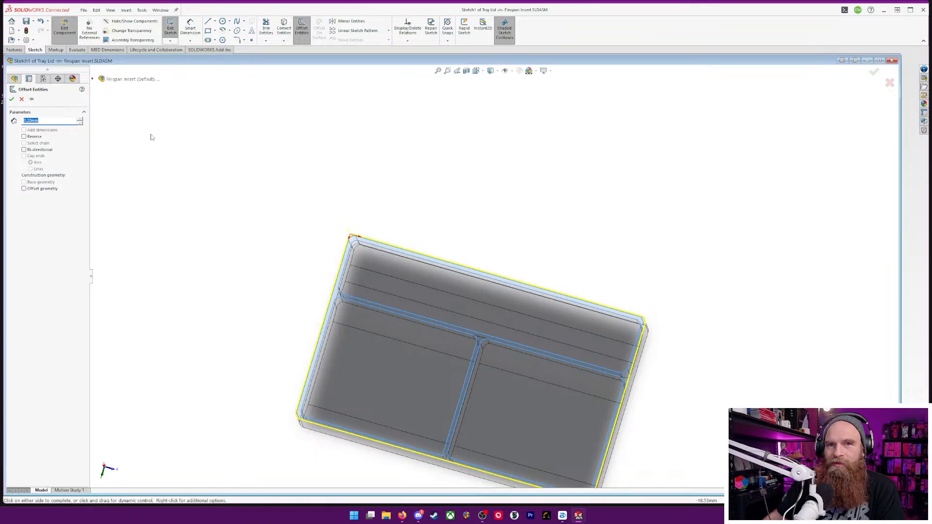
left_click(12, 99)
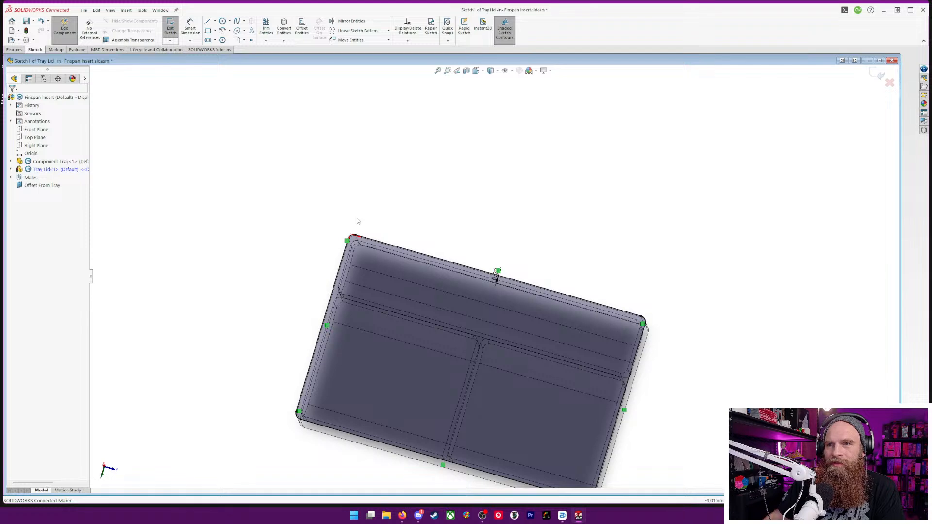
Try to offset the 0.2 mm outline outward for the lid wall, placing it freely at 15.5 mm, and undo it
left_click(301, 27)
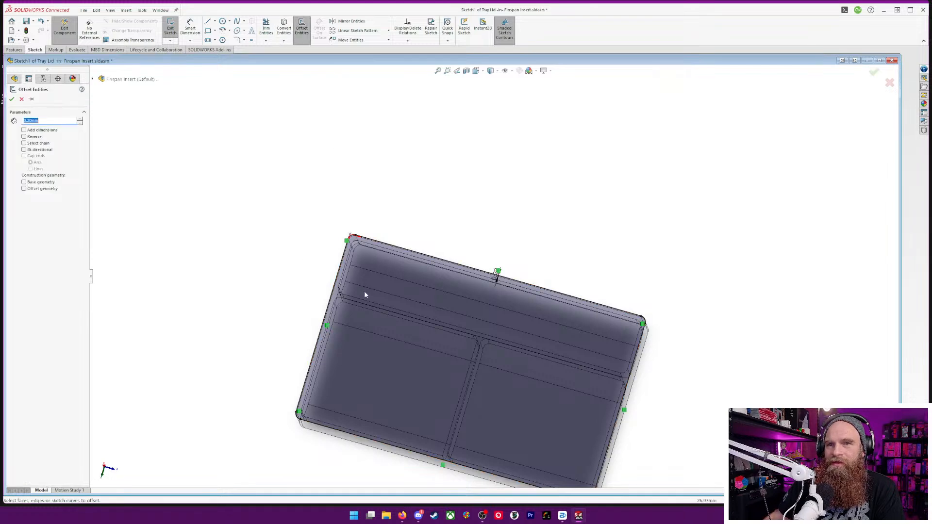
type("2")
key("Return")
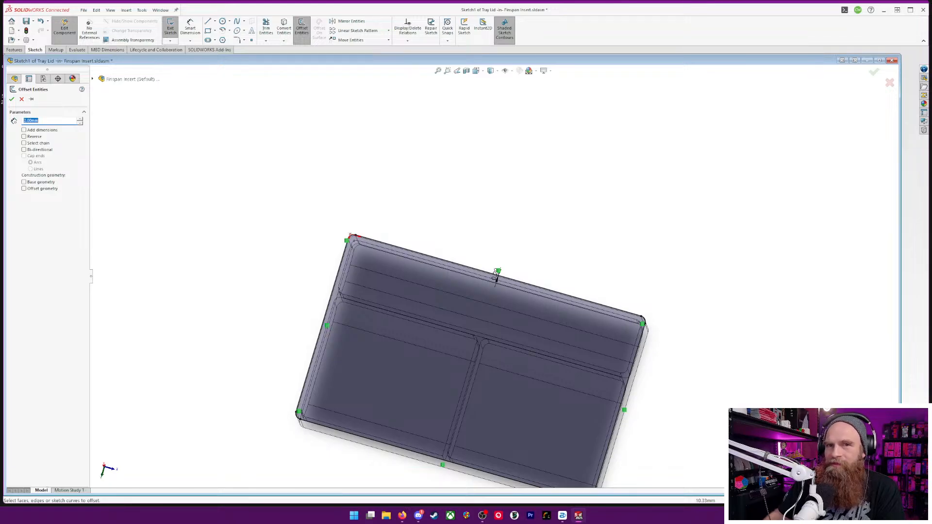
left_click(378, 266)
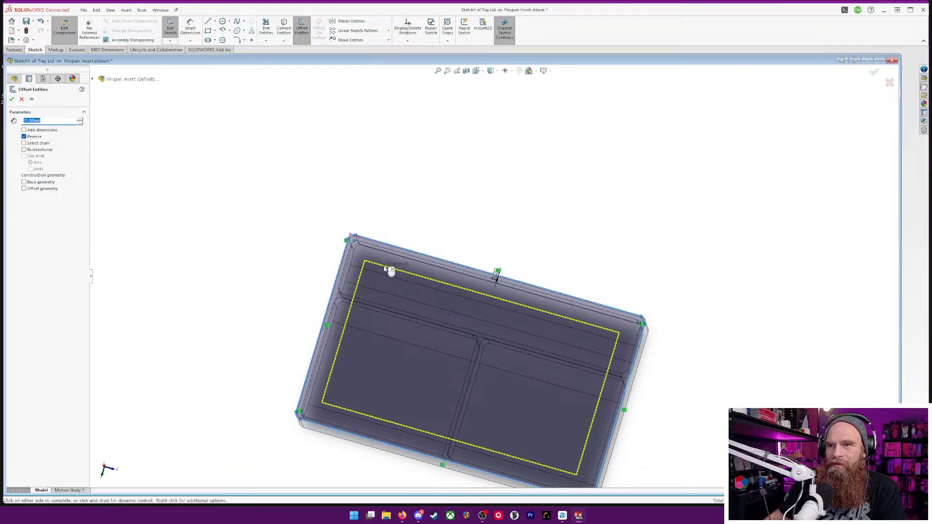
left_click(313, 250)
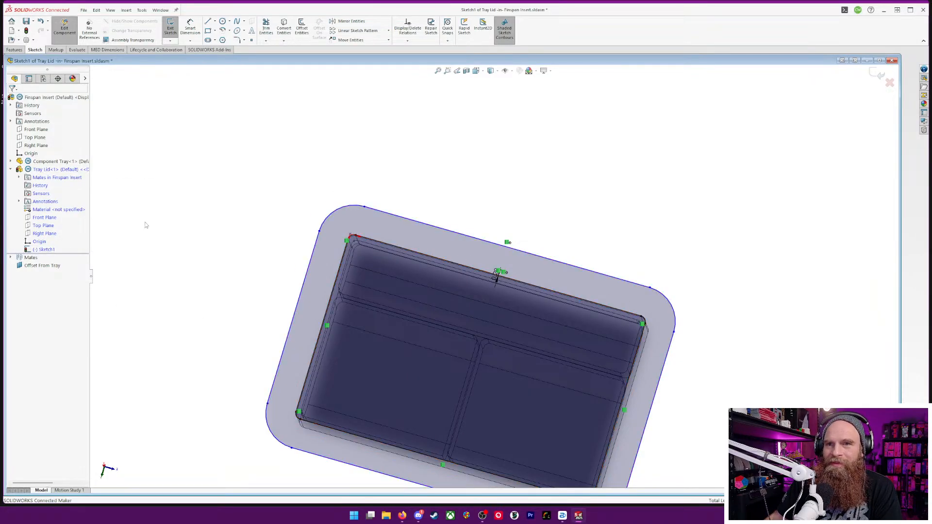
key("ctrl+z")
Offset the 0.2 mm clearance outline outward by 2 mm
left_click(342, 259)
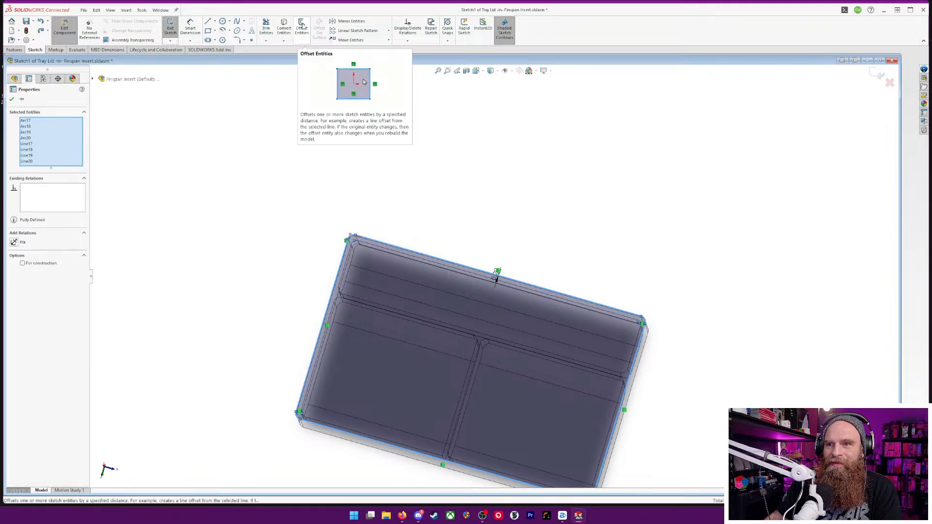
left_click(303, 26)
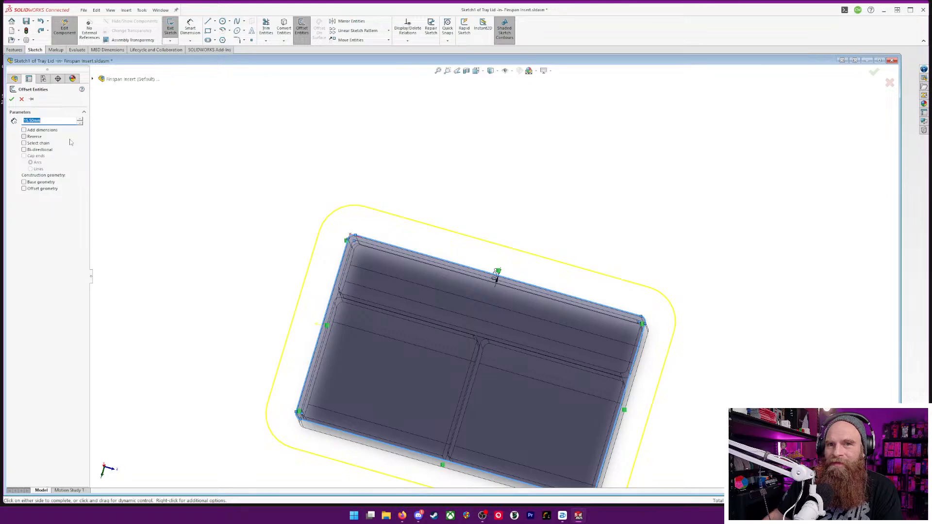
type("2")
key("Return")
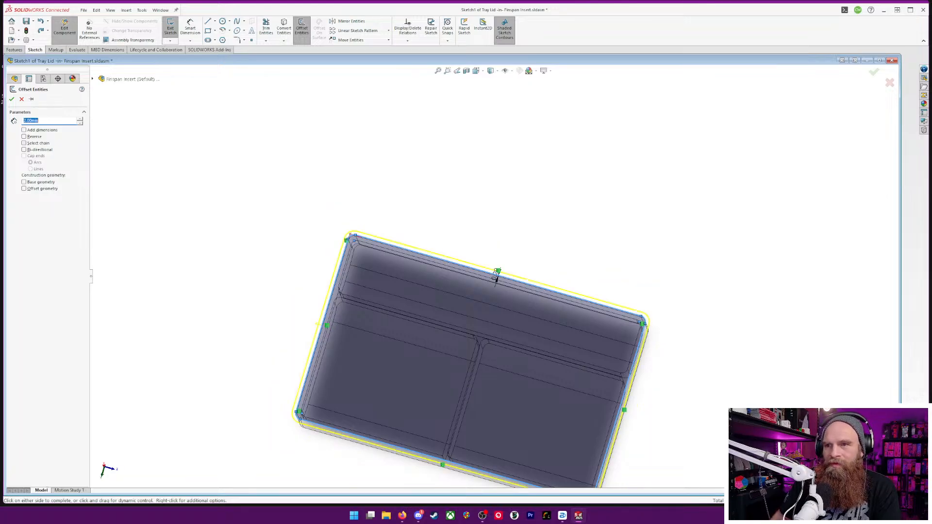
left_click(11, 100)
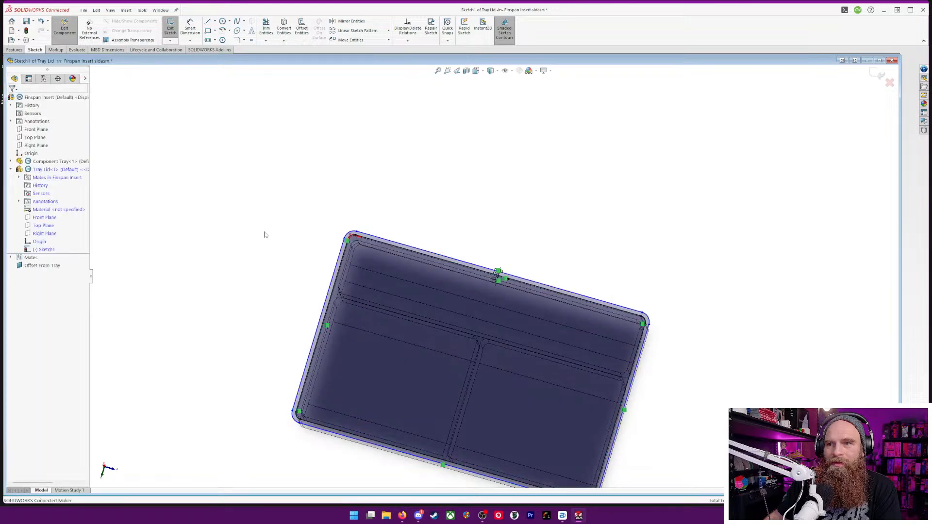
Remove both offset outlines from the Tray Lid sketch
mouse_move(221, 275)
middle_mouse_down()
mouse_move(254, 136)
mouse_move(272, 132)
mouse_move(287, 198)
mouse_move(248, 240)
middle_mouse_up()
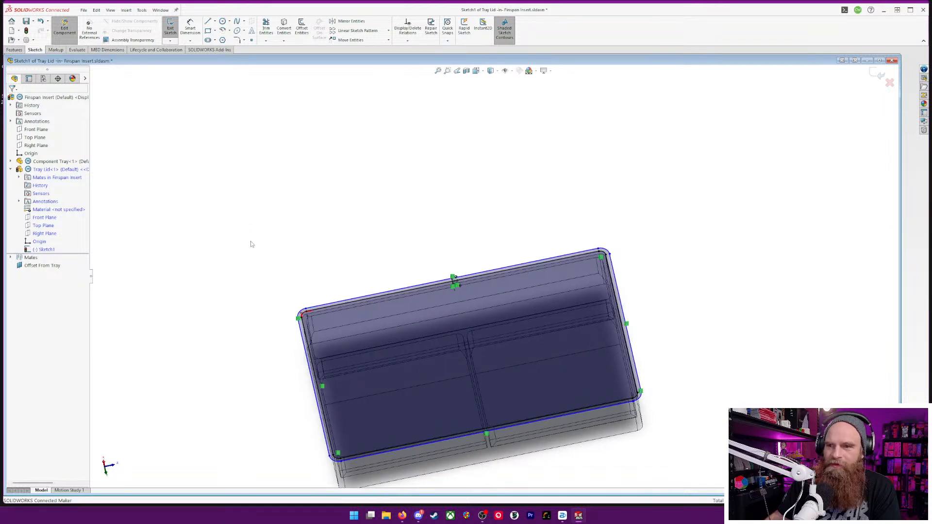
key("ctrl+a")
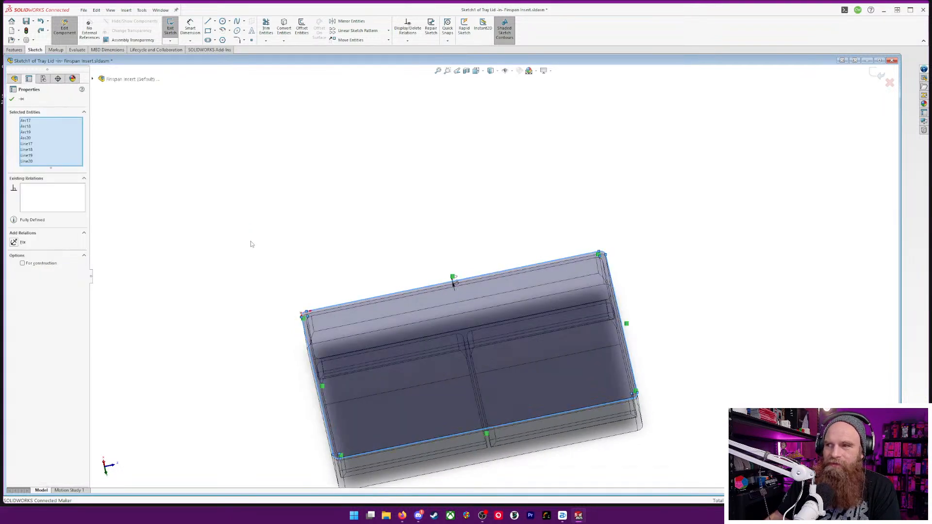
Offset the outer outline of the Component Tray's top rim face outward by 2.4 mm as the lid profile
left_click(323, 271)
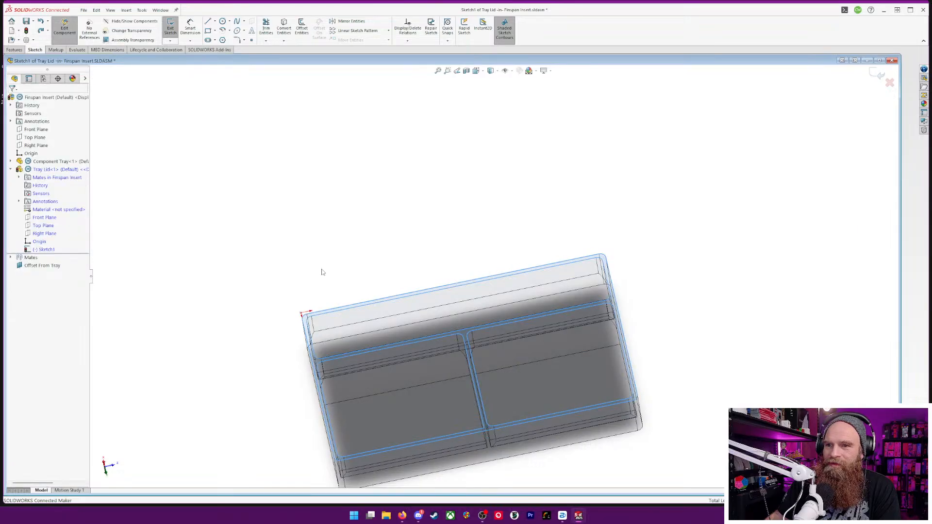
mouse_move(616, 275)
middle_mouse_down()
mouse_move(595, 262)
mouse_move(607, 290)
middle_mouse_up()
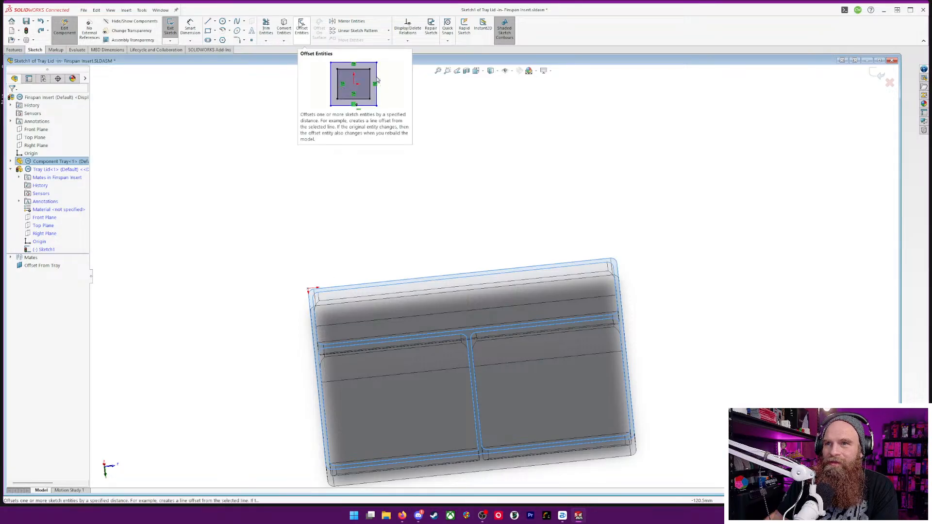
left_click(301, 26)
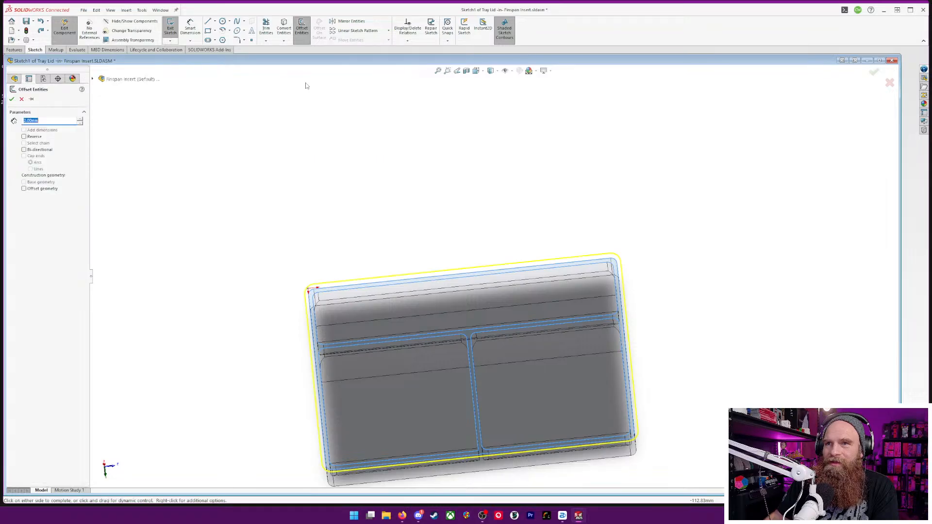
type("2")
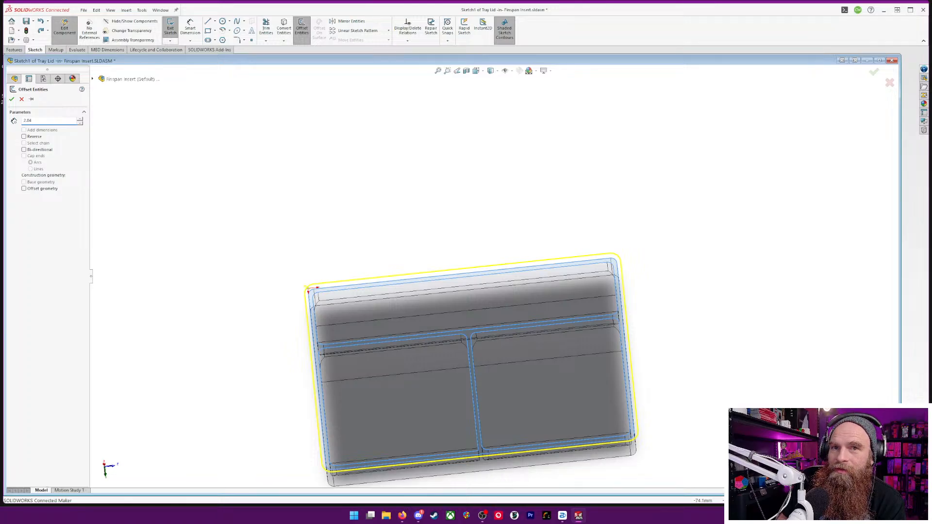
key("BackSpace")
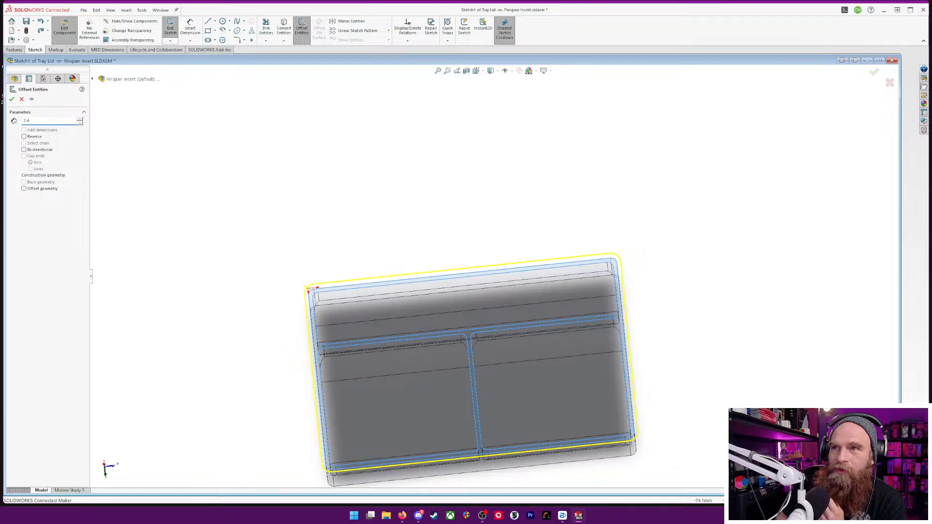
key("Return")
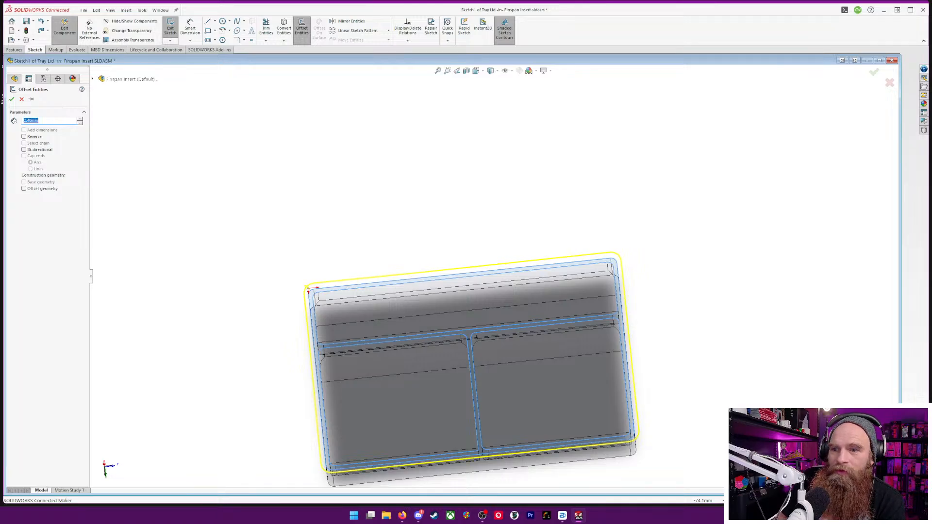
left_click(11, 99)
Extrude the lid profile in the reversed direction, toward the tray, up to the surface of the Component Tray's bottom face
middle_click_drag(396, 176, 431, 183)
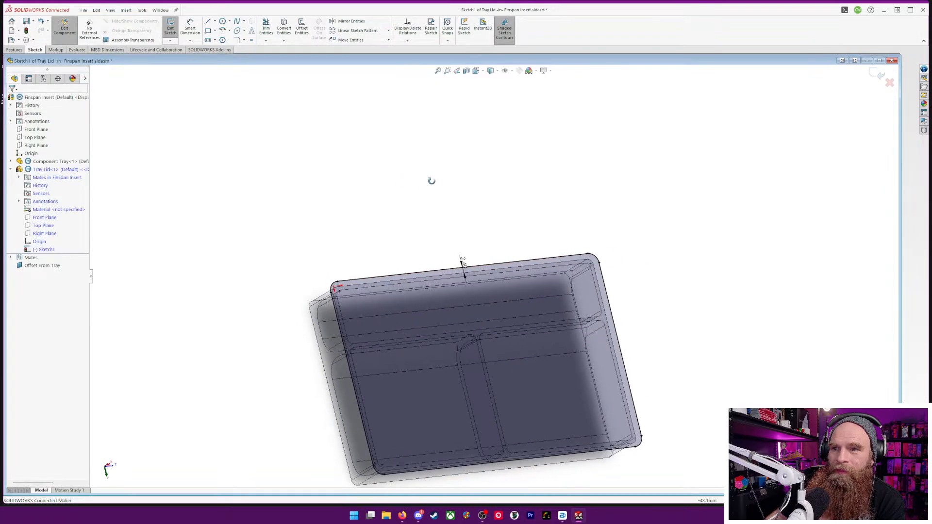
left_click(14, 50)
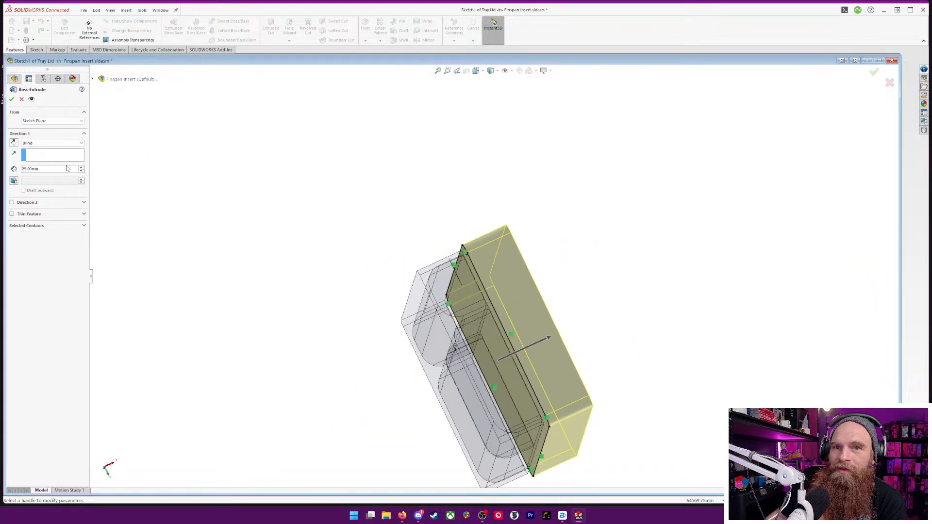
left_click(15, 143)
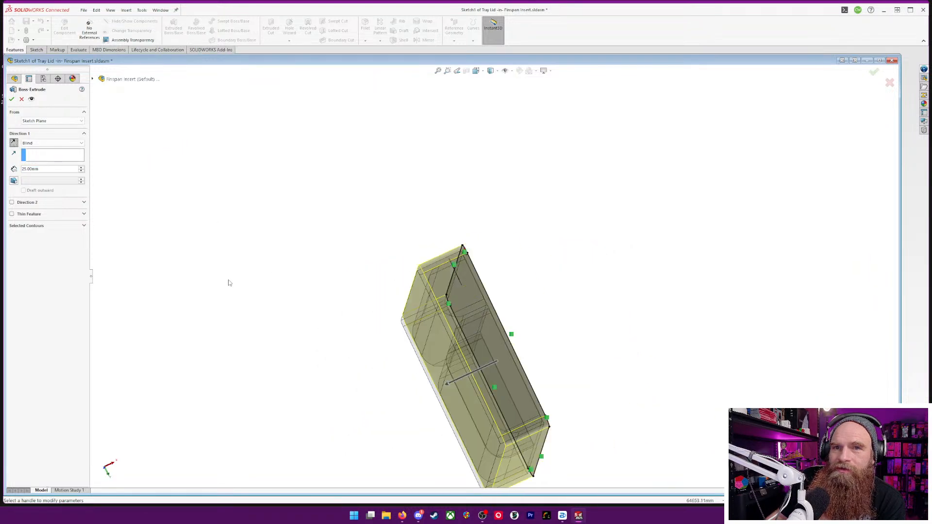
left_click(81, 144)
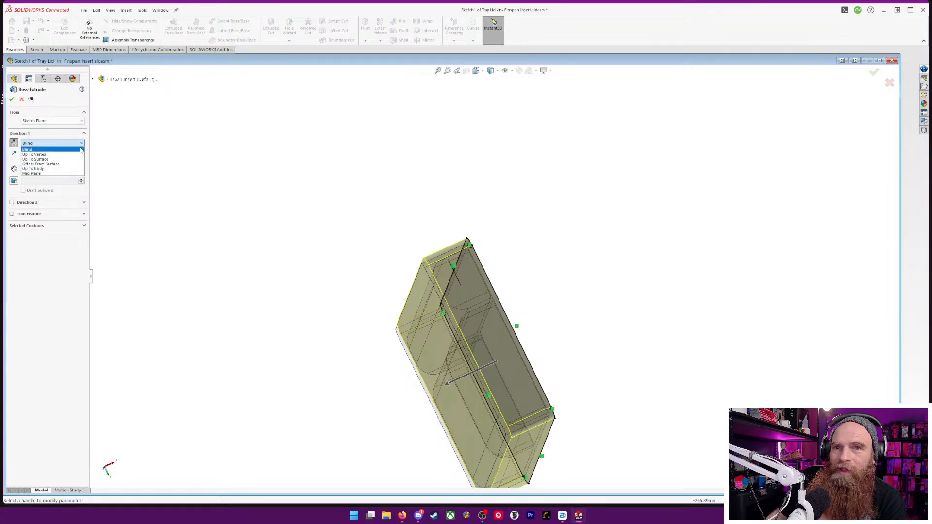
left_click(75, 160)
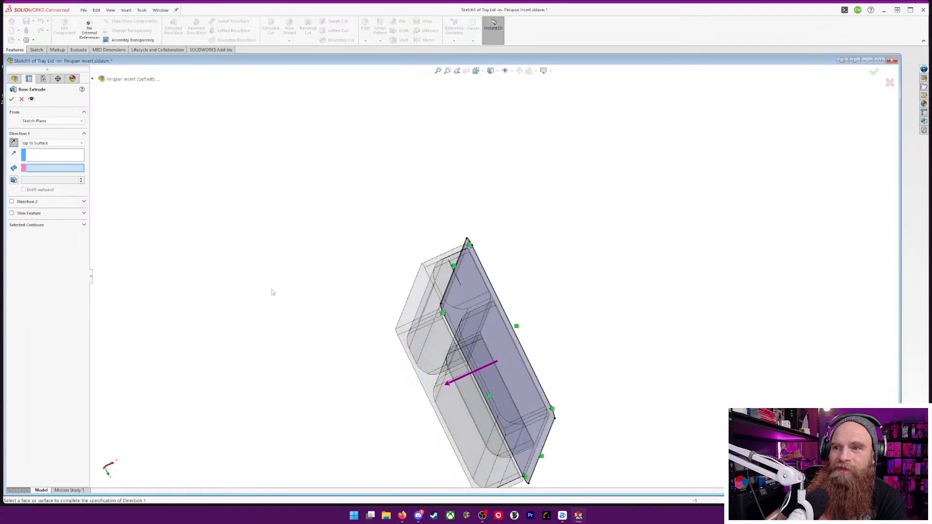
left_click(419, 296)
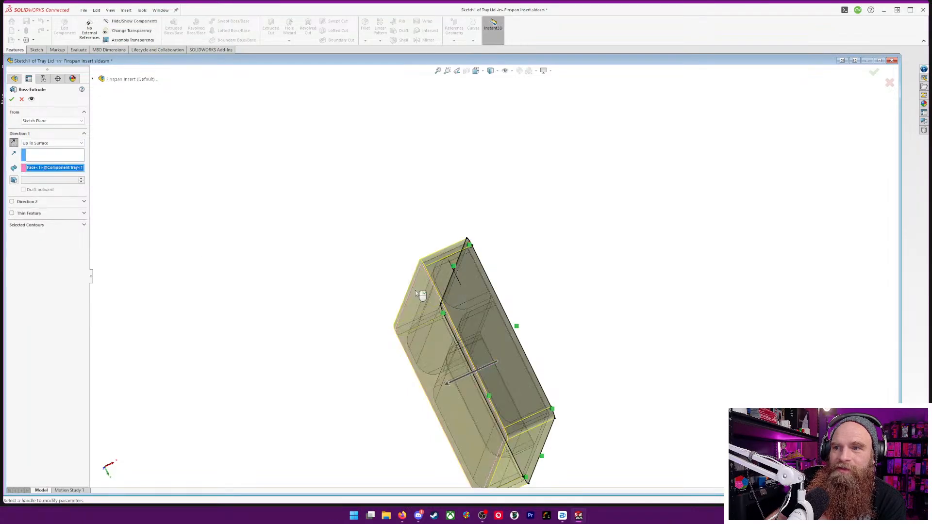
left_click(11, 99)
Shell the Tray Lid with 2 mm walls, removing the face level with the Component Tray's bottom
middle_click_drag(344, 324, 421, 225)
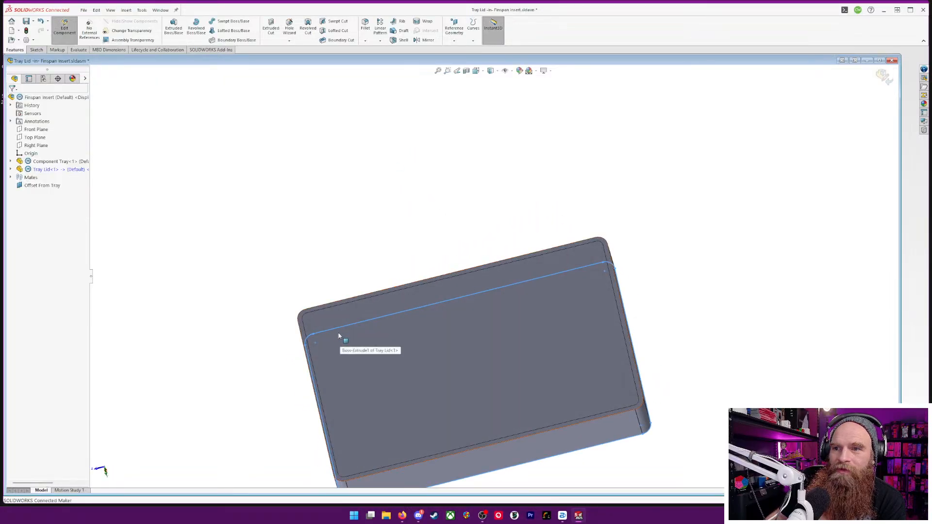
left_click(402, 41)
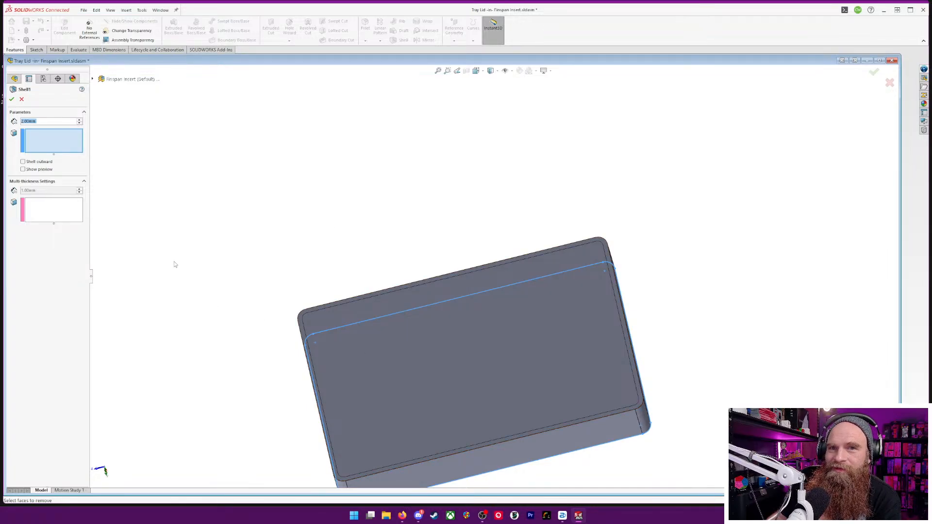
left_click(364, 349)
middle_click_drag(230, 280, 238, 224)
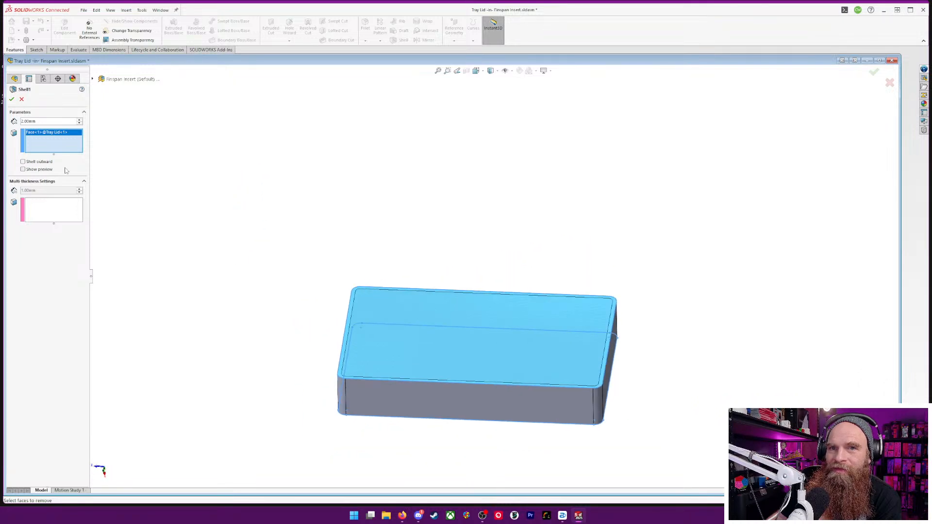
left_click(23, 170)
middle_click_drag(298, 311, 293, 360)
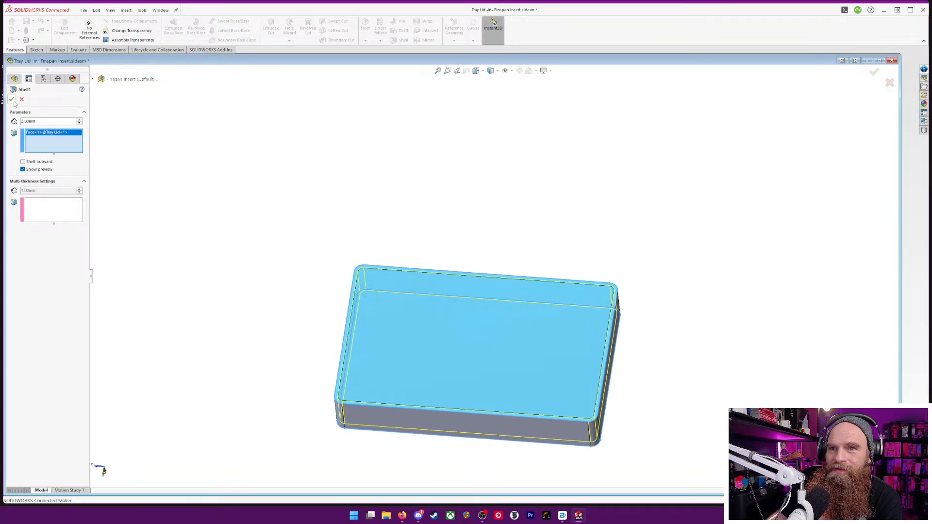
middle_click_drag(175, 189, 269, 134)
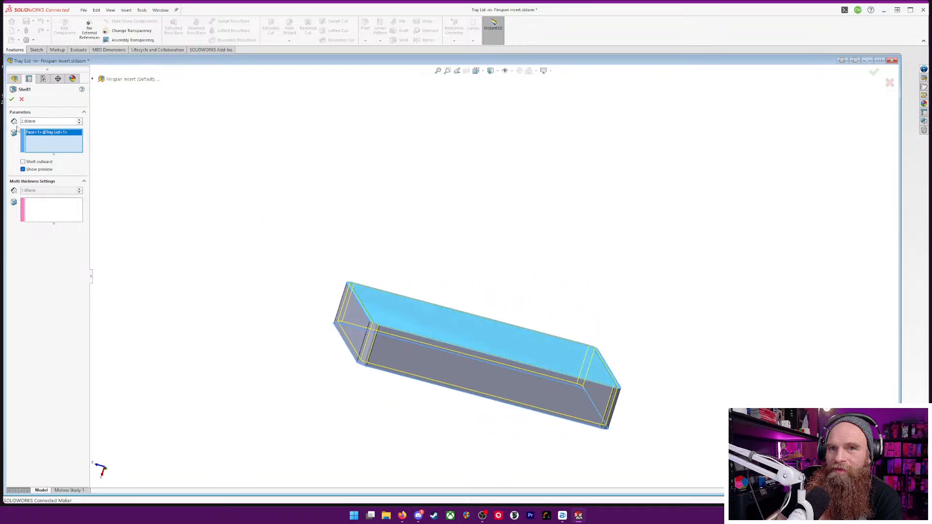
left_click(11, 99)
Inspect the shelled Tray Lid's fit around the Component Tray and review the offset in the lid's base extrude sketch
middle_click_drag(609, 261, 363, 167)
scroll(377, 348, "down", 10)
middle_click_drag(292, 256, 352, 202)
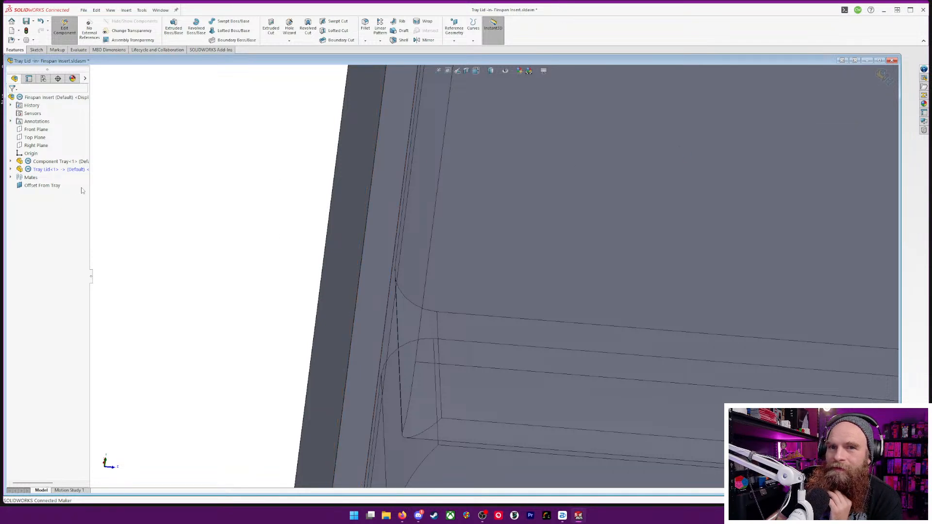
left_click(10, 170)
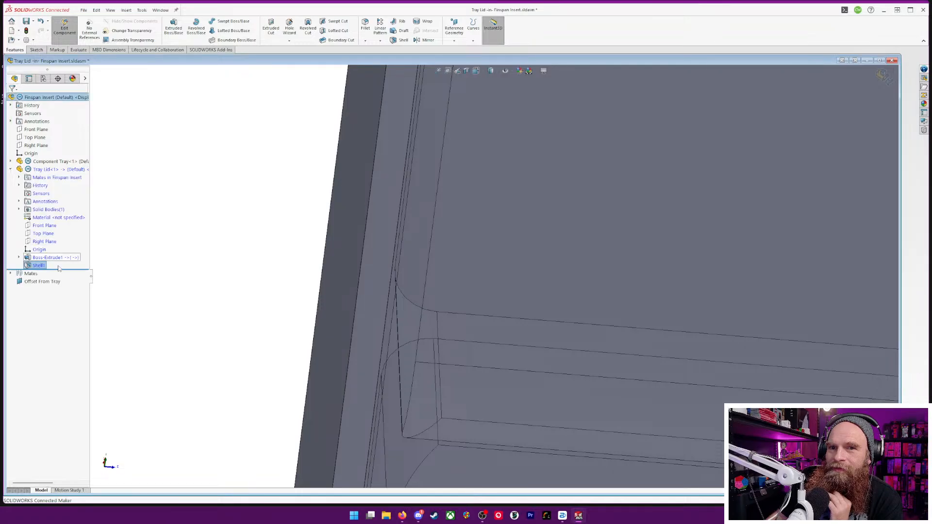
right_click(30, 258)
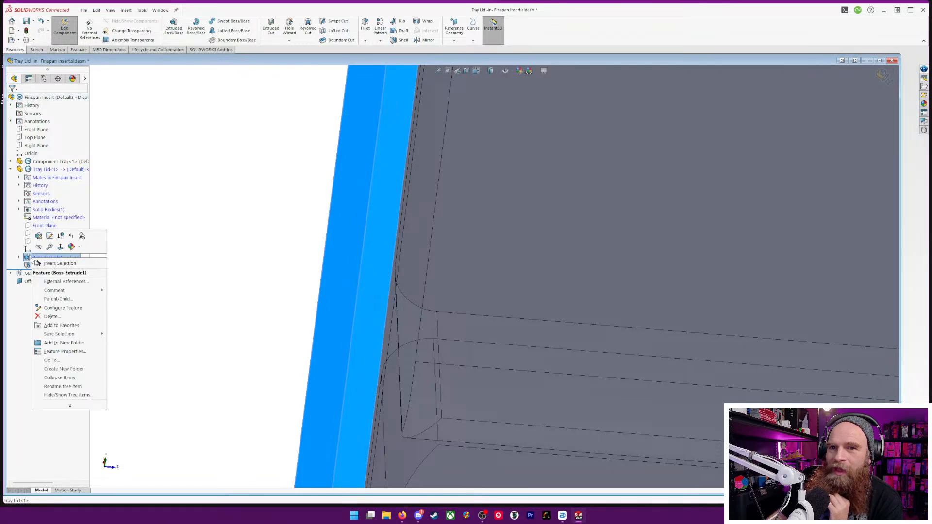
left_click(50, 236)
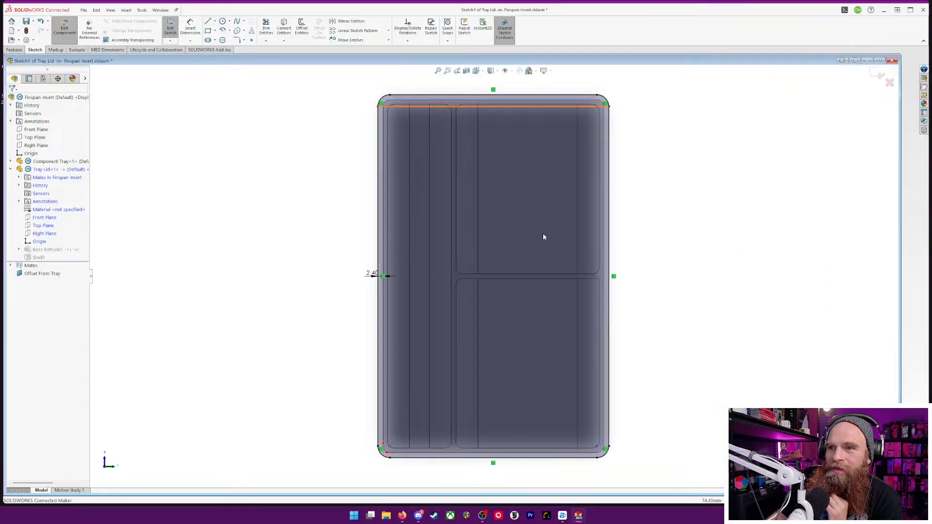
scroll(423, 291, "down", 5)
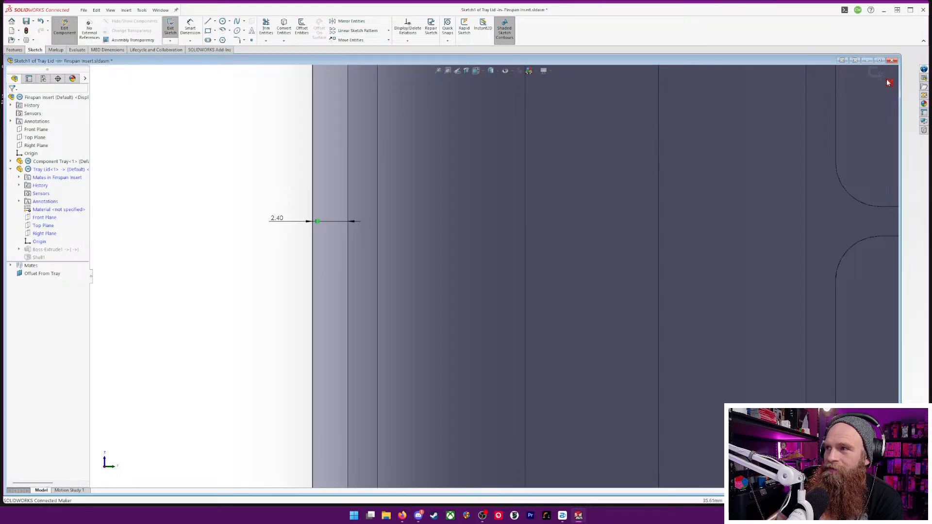
left_click(889, 82)
left_click(499, 260)
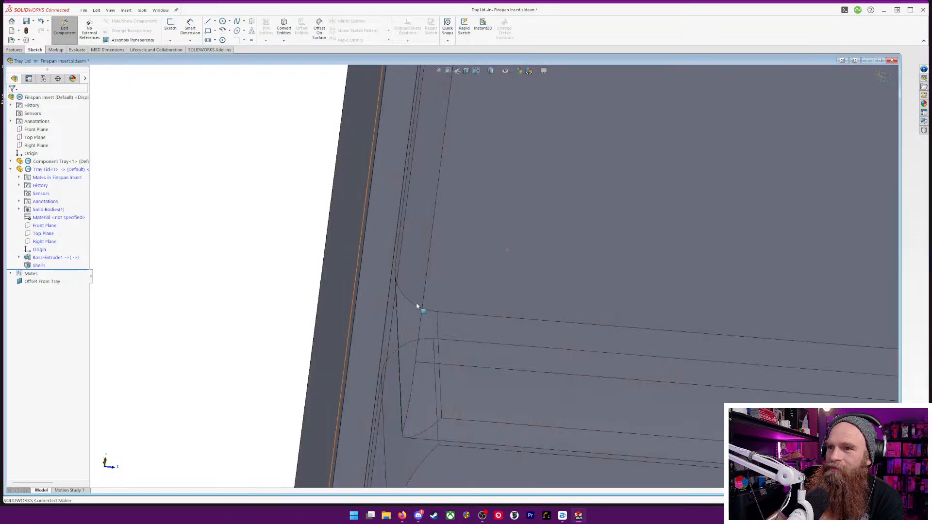
scroll(468, 233, "up", 8)
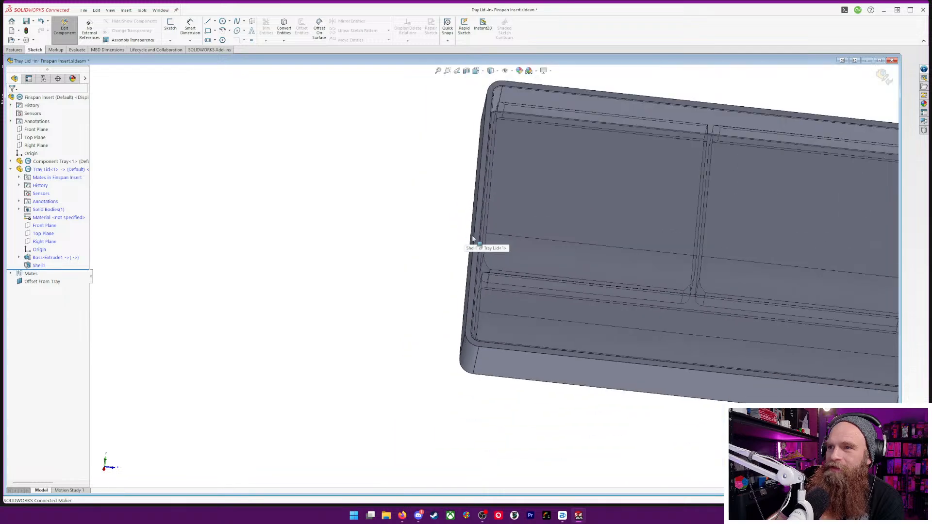
scroll(377, 219, "up", 4)
Start a sketch on the Tray Lid's long side face with a vertical centerline from the top edge's midpoint to below the bottom edge
middle_click_drag(377, 219, 362, 414)
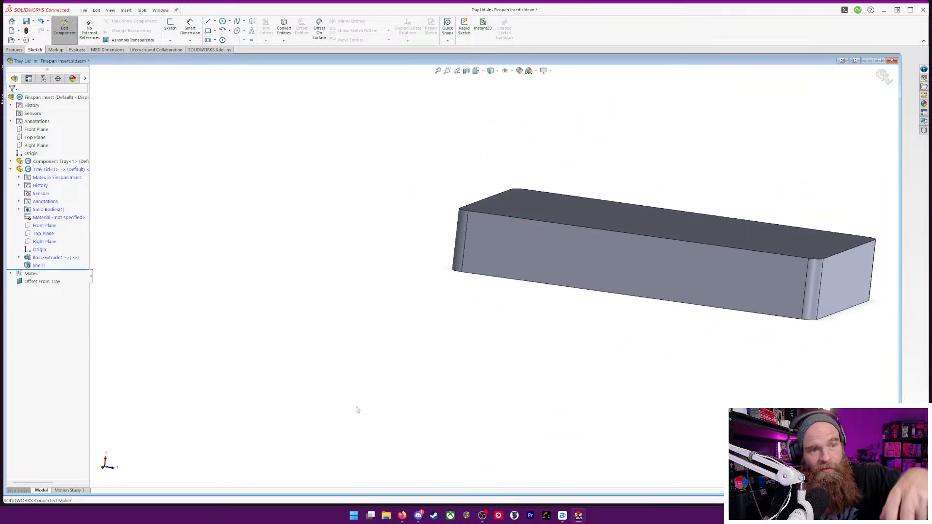
right_click(635, 279)
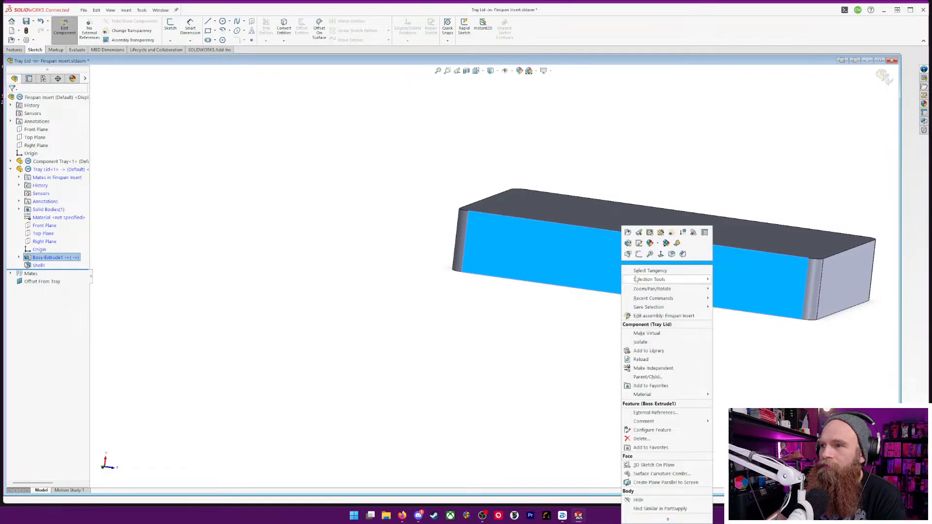
left_click(640, 254)
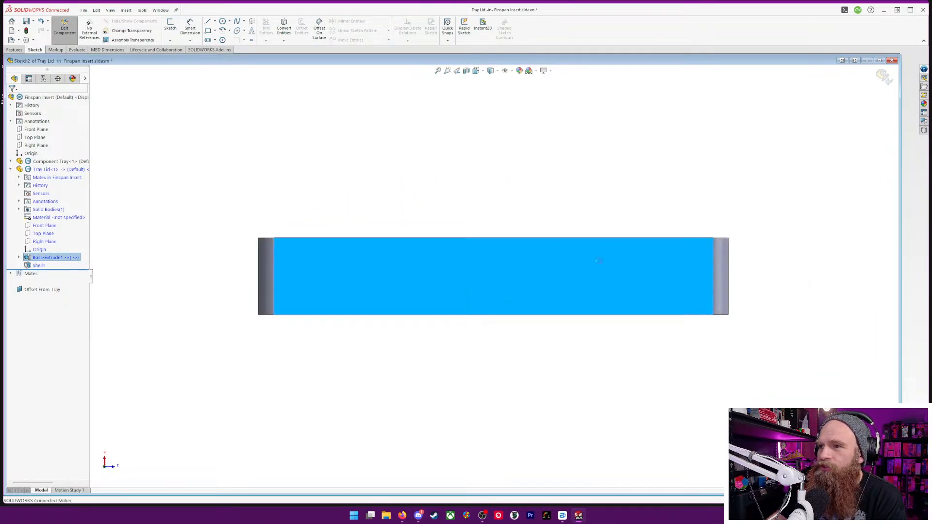
left_click(215, 22)
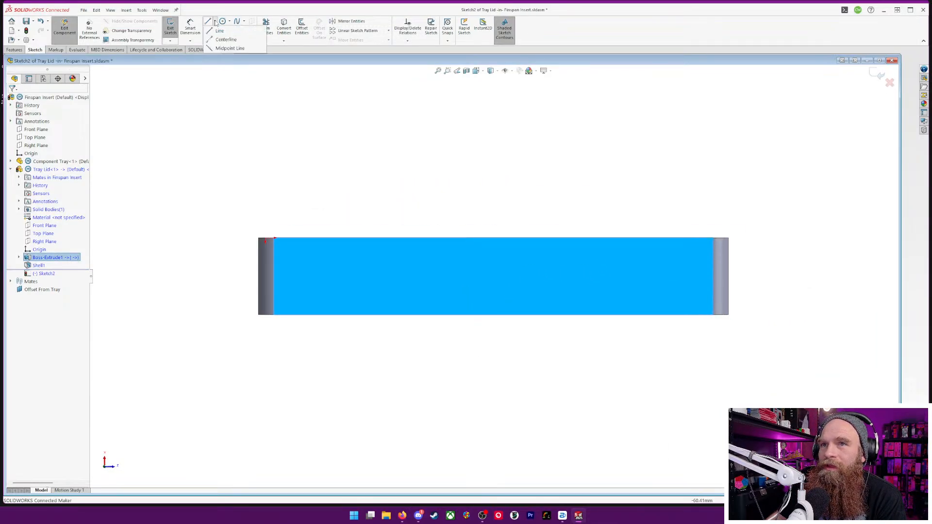
left_click(226, 40)
scroll(469, 243, "down", 5)
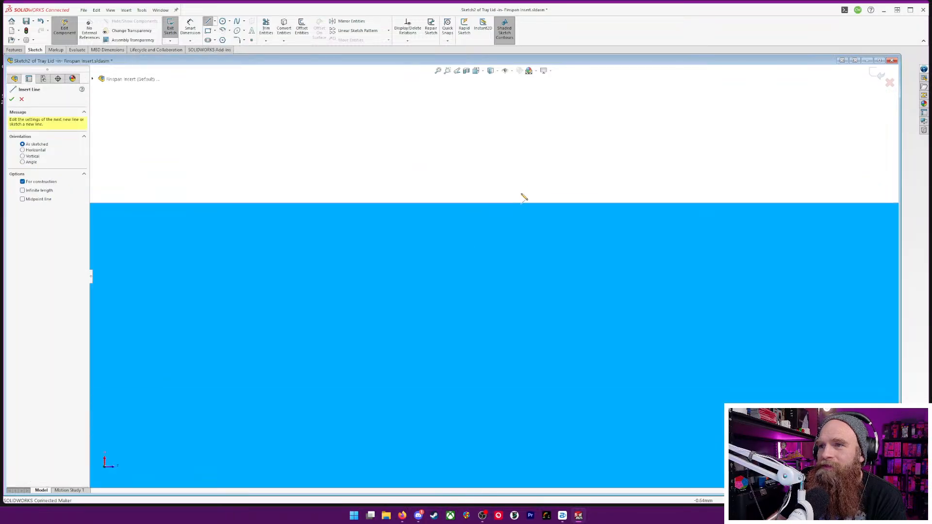
scroll(523, 195, "up", 5)
left_click(497, 266)
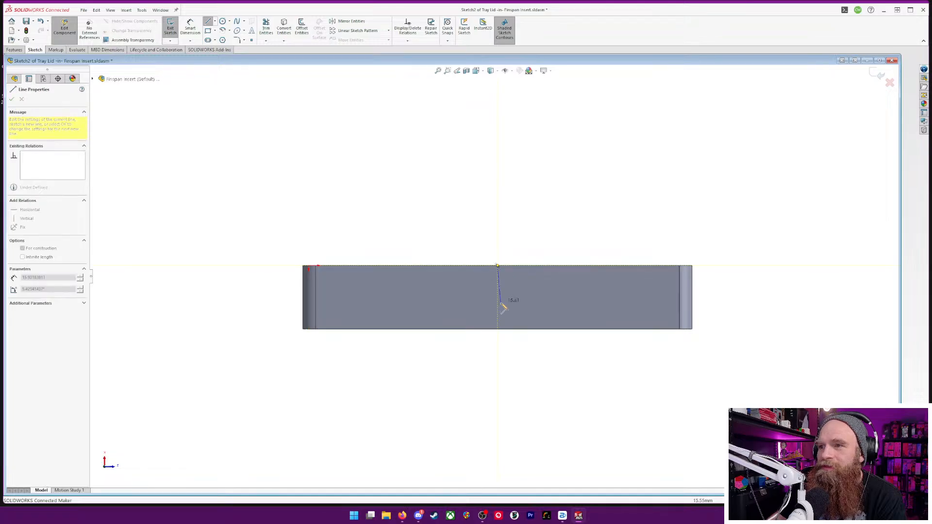
left_click(498, 360)
key("Escape")
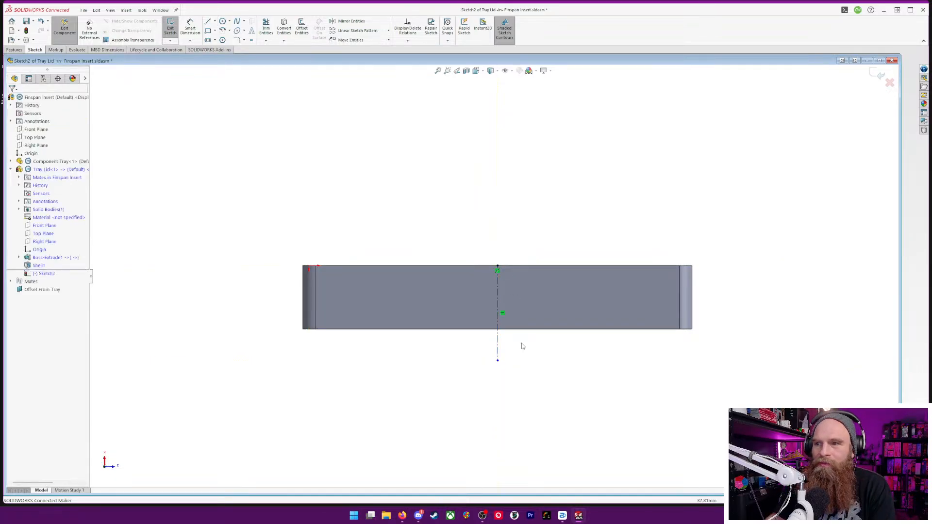
Sketch a 35 mm diameter circle centred on the centerline, just below the lid's bottom edge
scroll(525, 348, "down", 5)
left_click(223, 21)
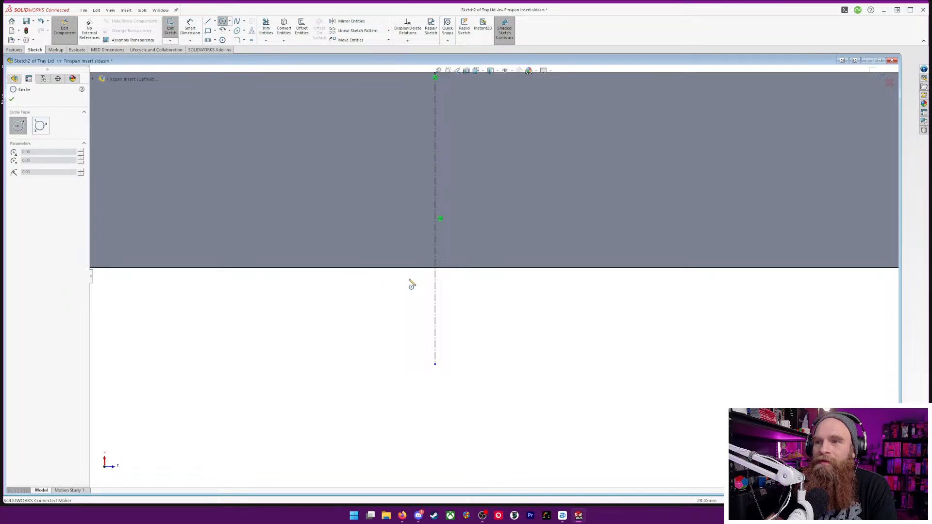
left_click(435, 319)
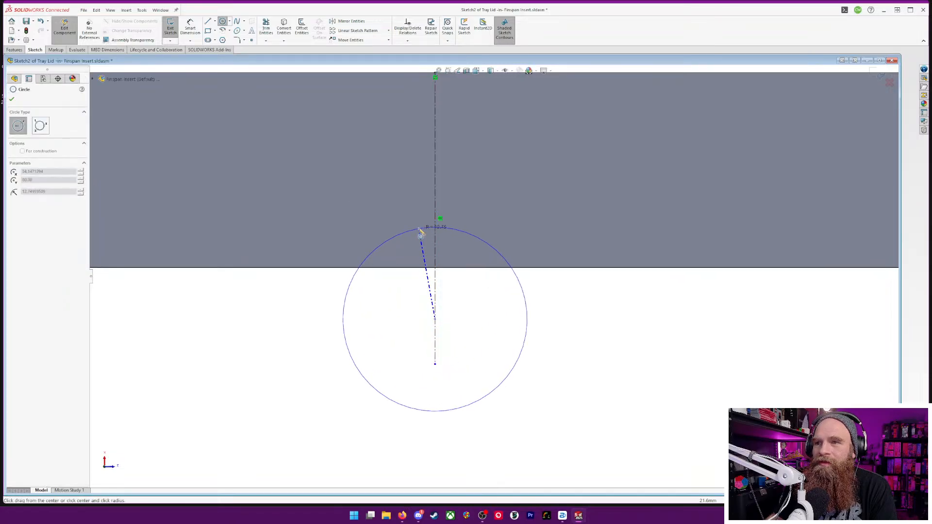
left_click(424, 227)
left_click(191, 28)
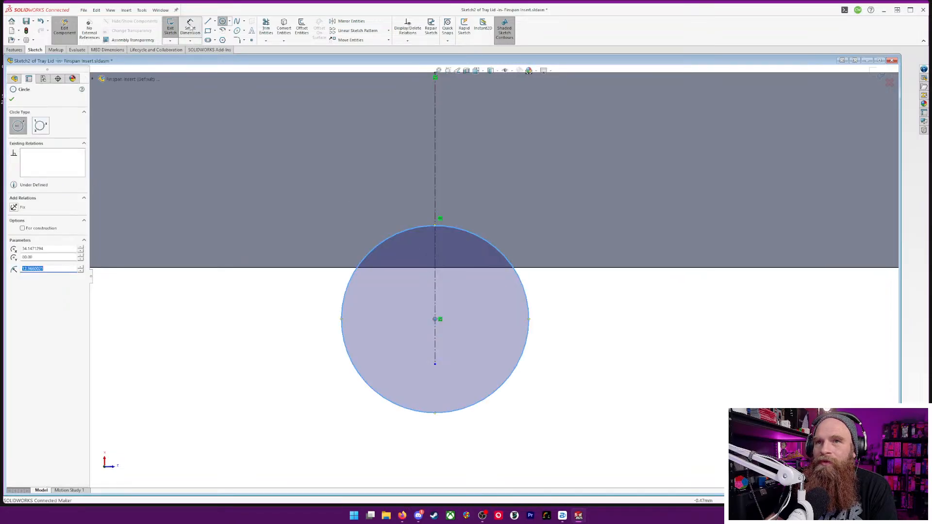
left_click(427, 414)
left_click(437, 446)
type("35")
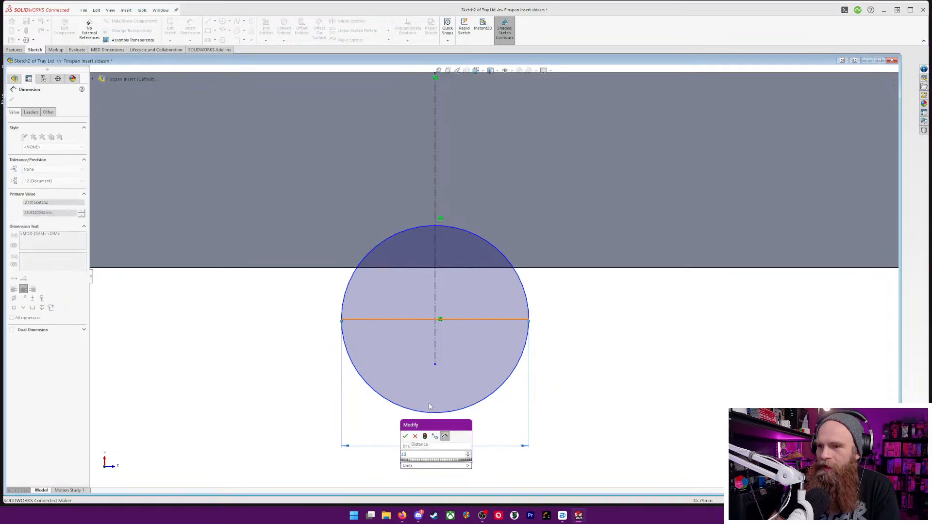
key("Return")
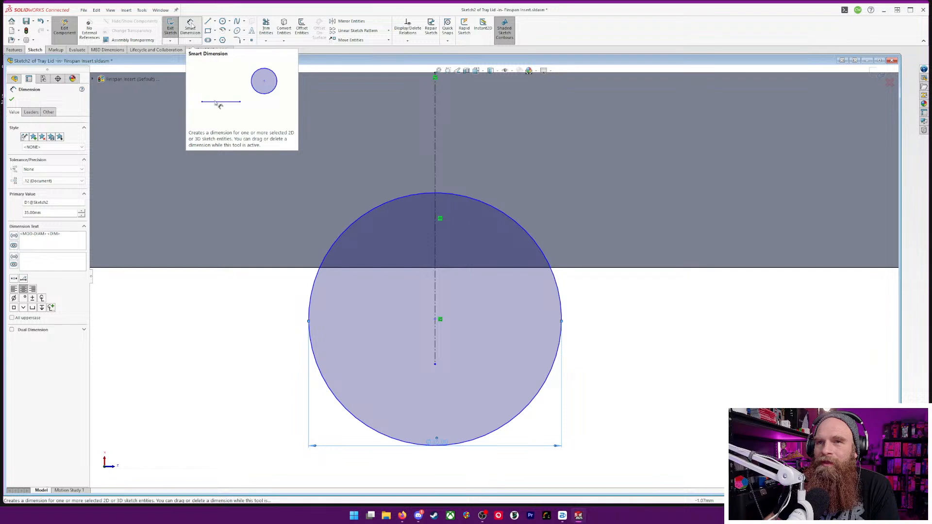
left_click(423, 196)
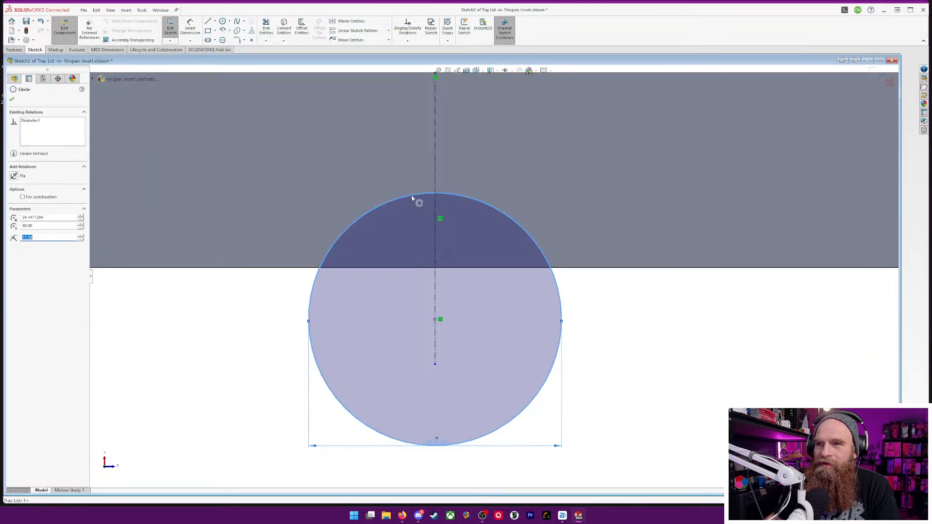
left_click(295, 268, "ctrl")
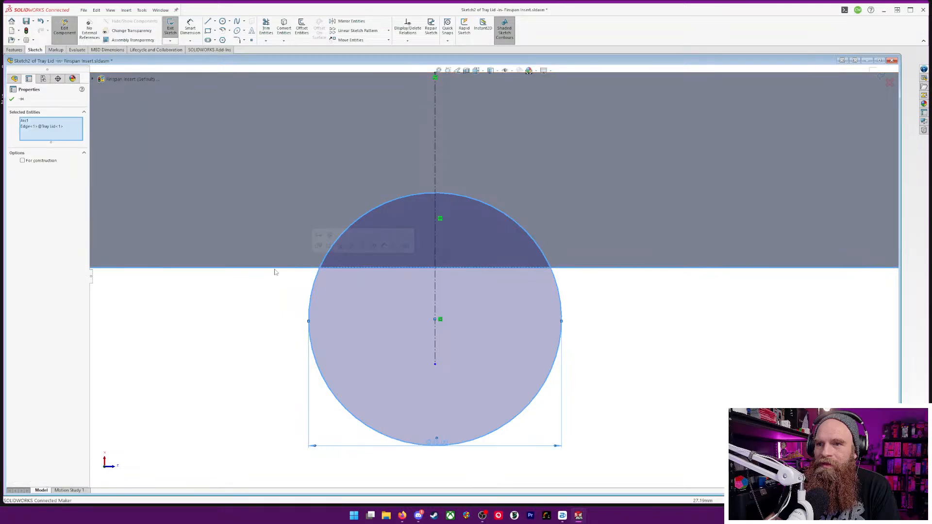
left_click(12, 99)
Dimension the top of the circle 12 mm above the lid's bottom edge
left_click(191, 30)
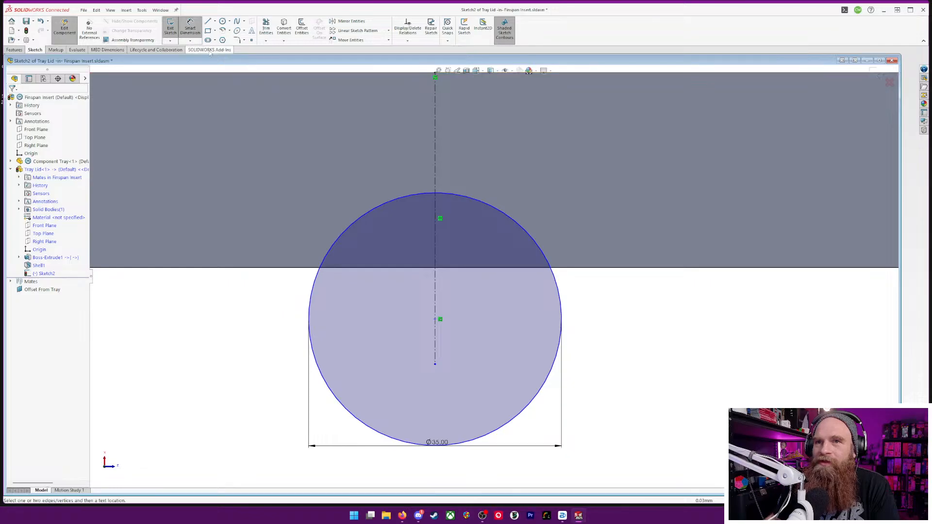
left_click(425, 196)
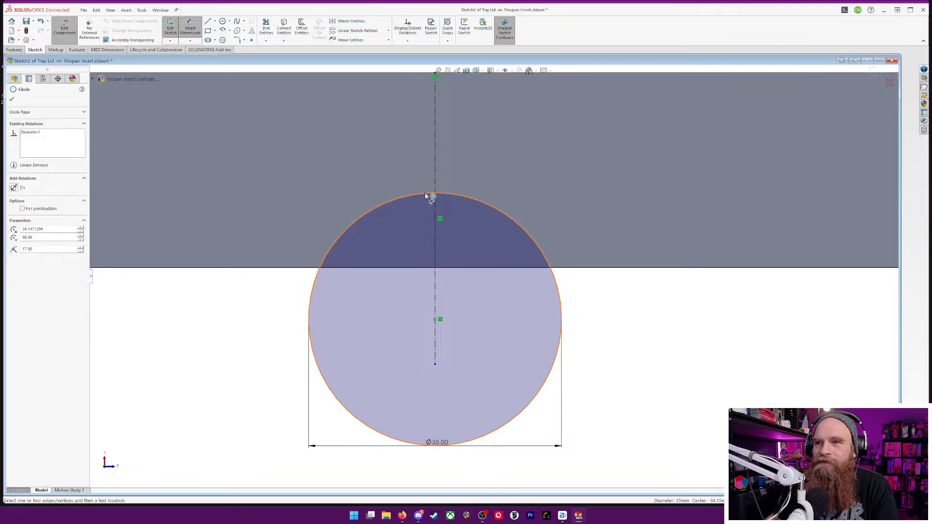
left_click(301, 268)
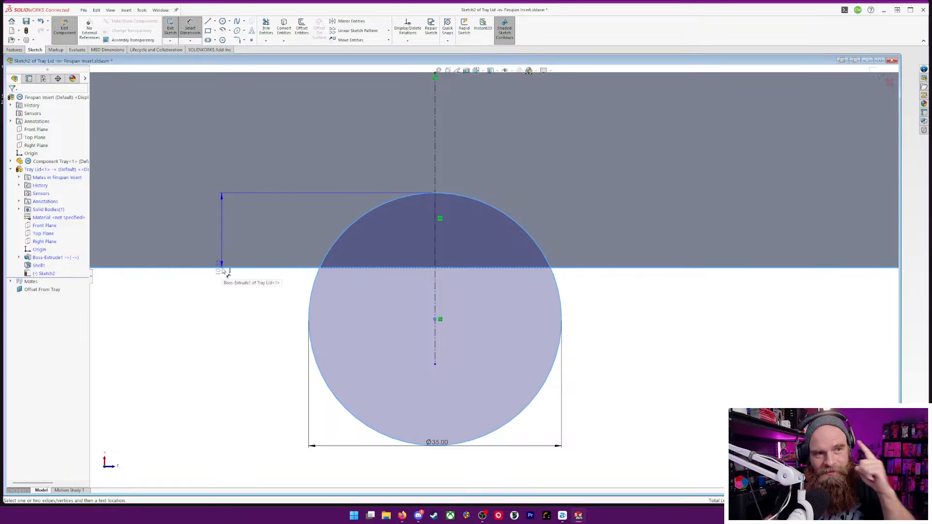
key("Escape")
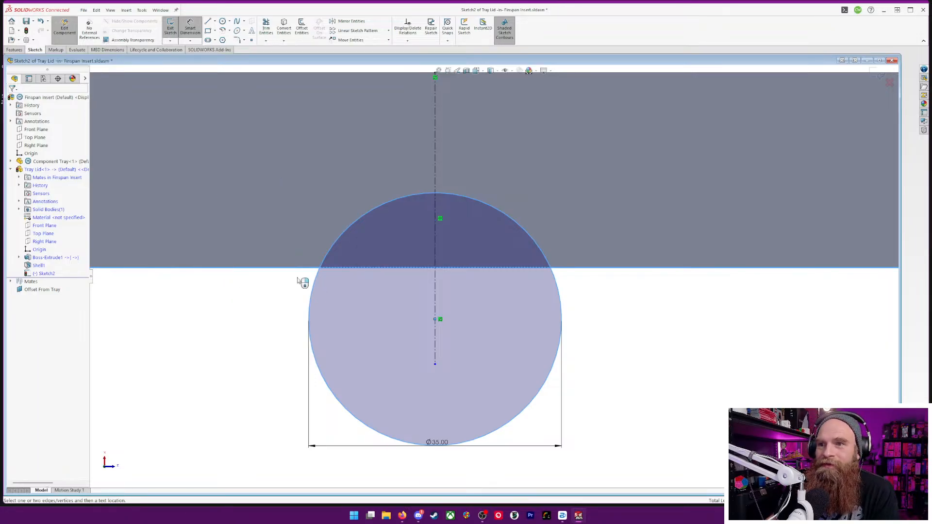
scroll(306, 299, "down", 3)
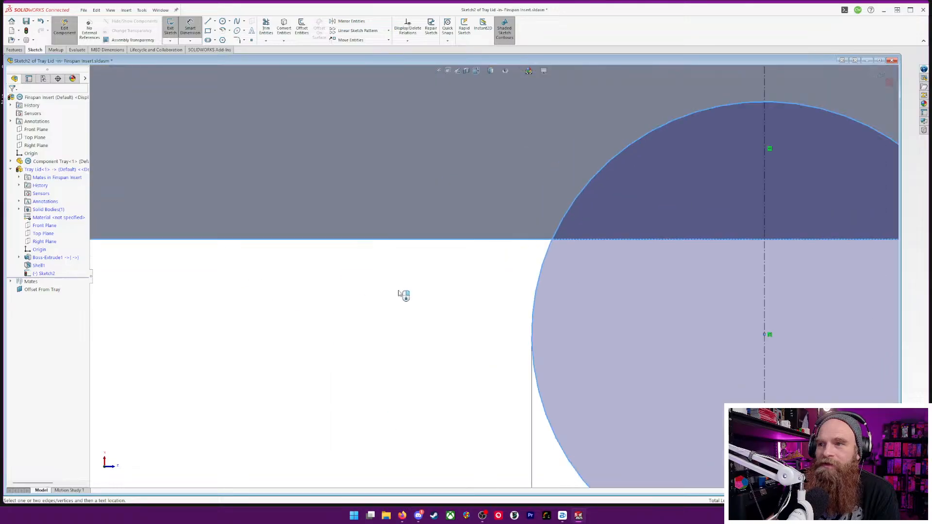
scroll(553, 319, "up", 8)
scroll(591, 273, "down", 6)
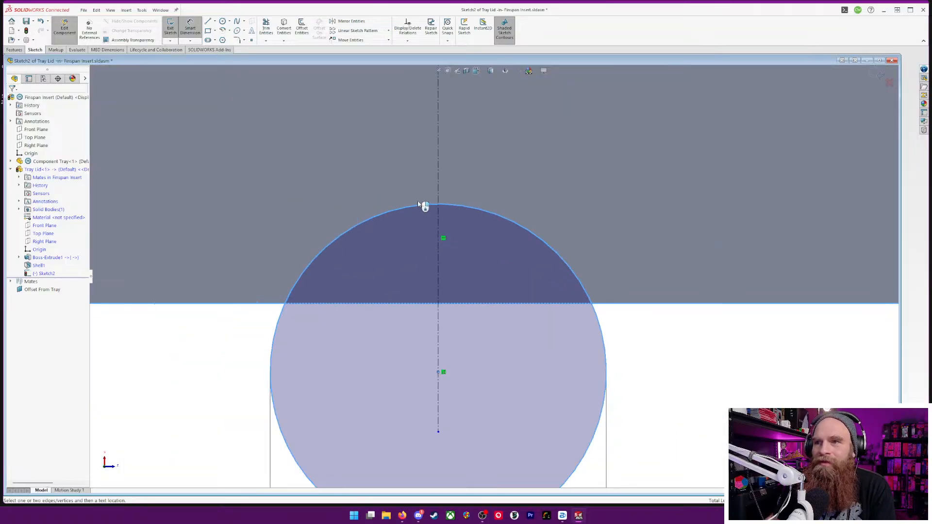
right_click(285, 232)
left_click(251, 236)
left_click(365, 222, "shift")
left_click(242, 243)
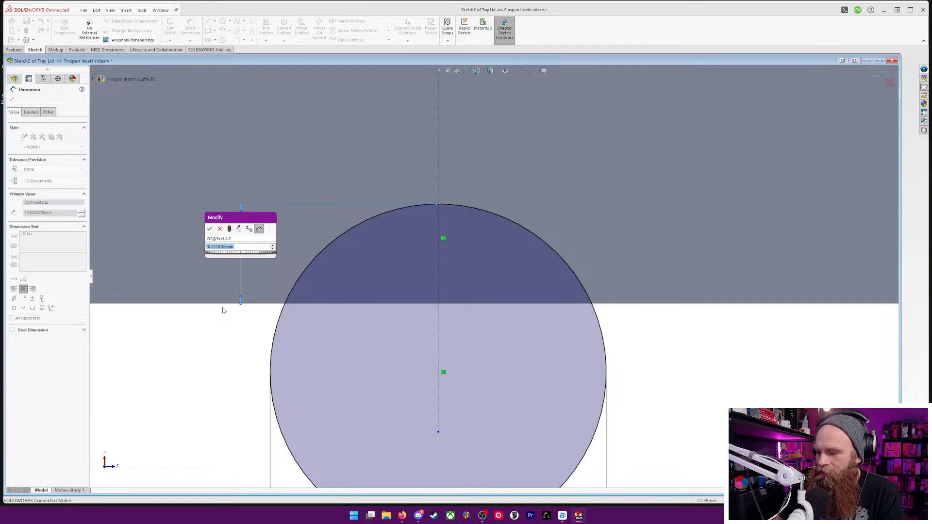
type("1")
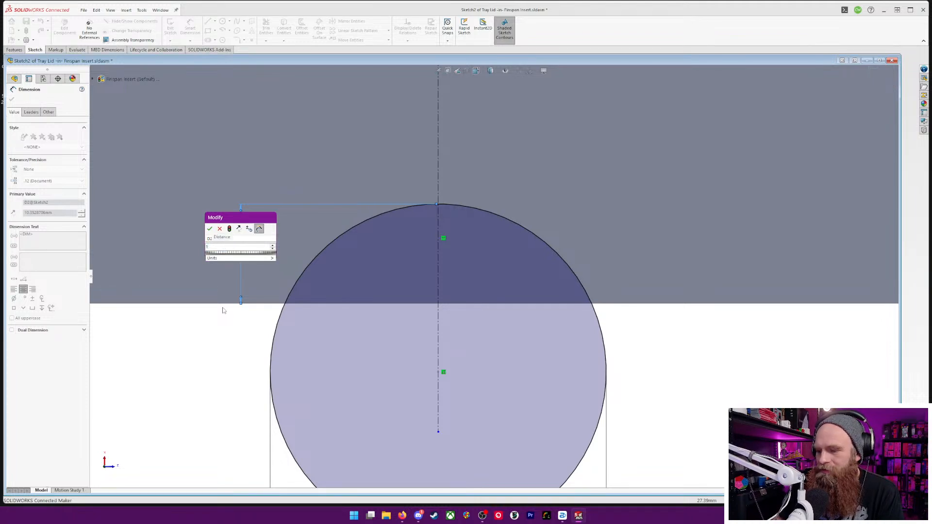
key("BackSpace")
type("12")
key("Return")
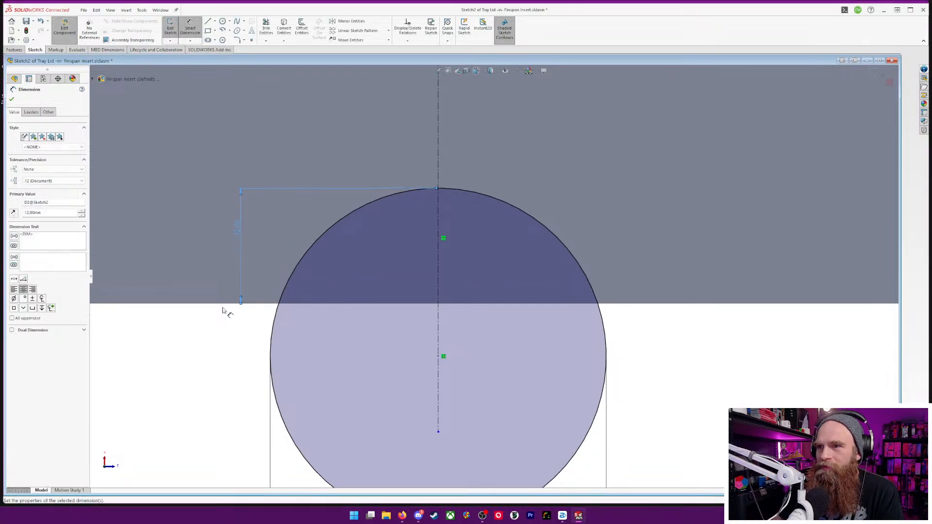
Cut-extrude the circle sketch through all of the Tray Lid to form finger cutouts in both long sides
scroll(488, 265, "down", 2)
scroll(491, 267, "up", 6)
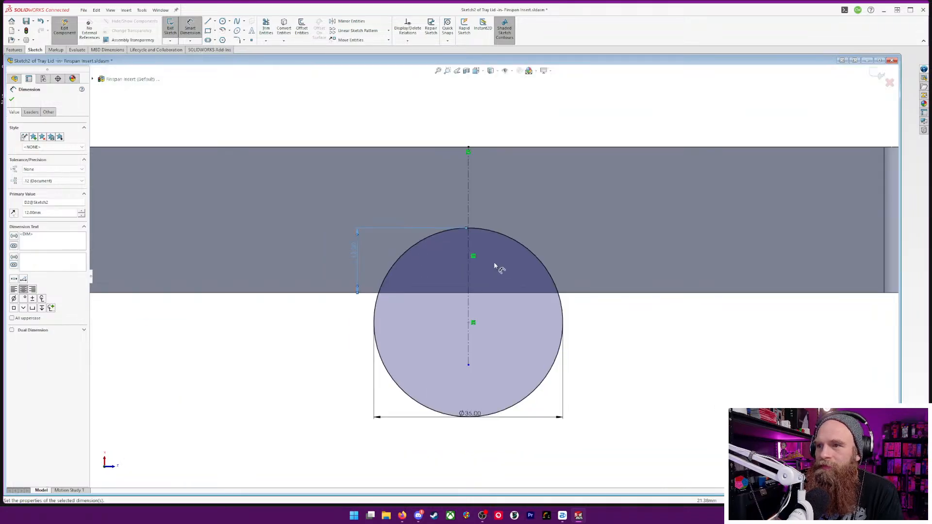
scroll(533, 266, "down", 4)
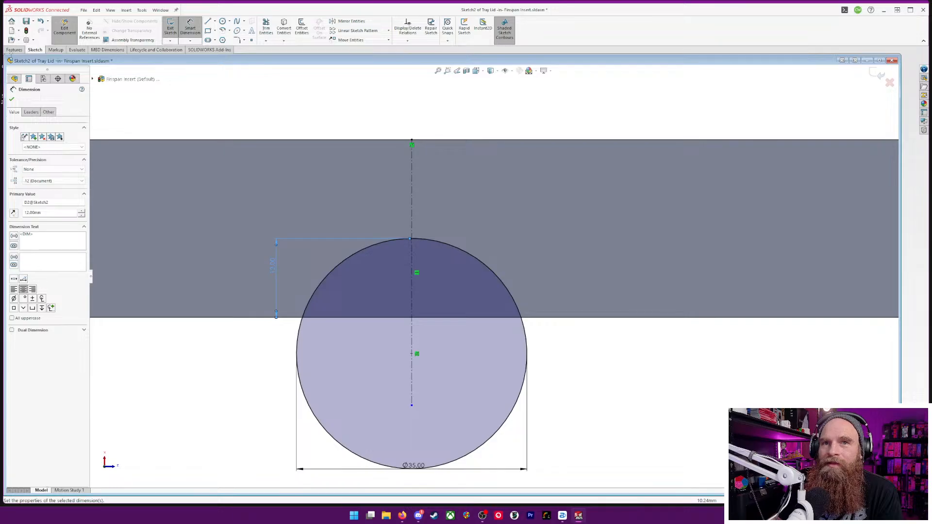
left_click(14, 50)
left_click(271, 28)
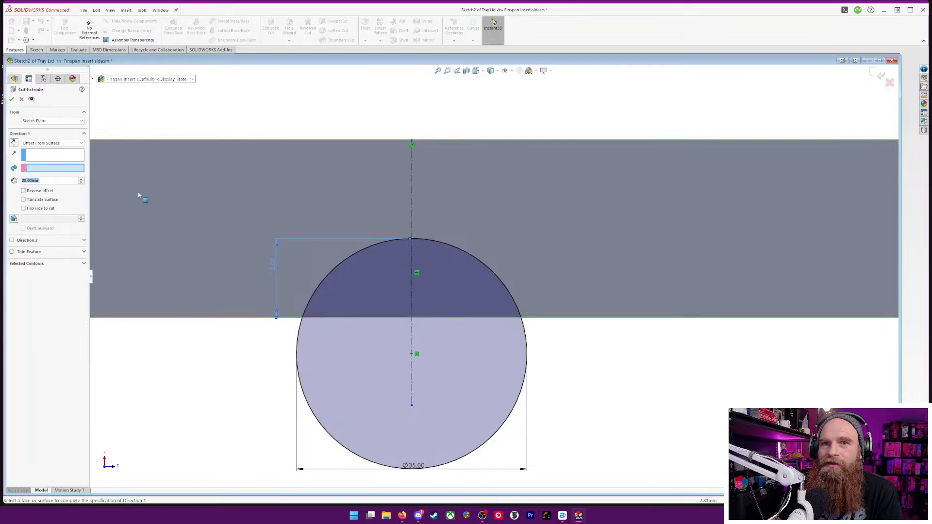
left_click(71, 144)
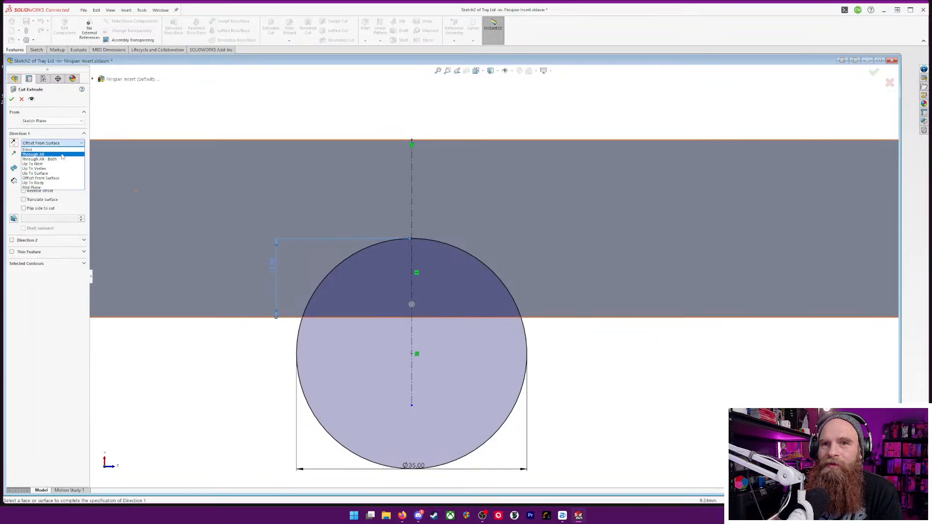
left_click(65, 154)
middle_click_drag(185, 325, 245, 333)
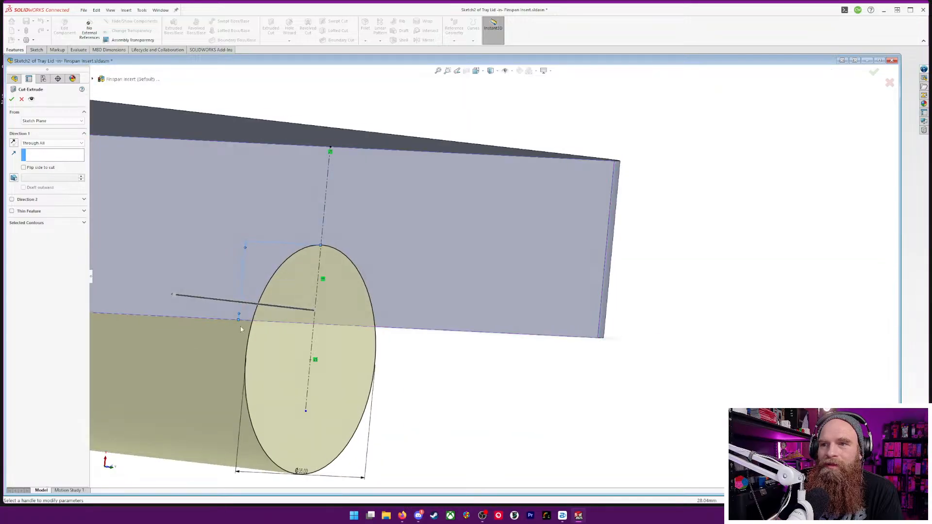
left_click(12, 98)
Start a 3 mm fillet on the Tray Lid and select both corner edges where the near finger cutout meets the rim
middle_click_drag(466, 400, 432, 255)
scroll(375, 314, "down", 5)
scroll(378, 312, "up", 10)
scroll(427, 229, "down", 2)
scroll(426, 225, "up", 2)
scroll(423, 214, "down", 3)
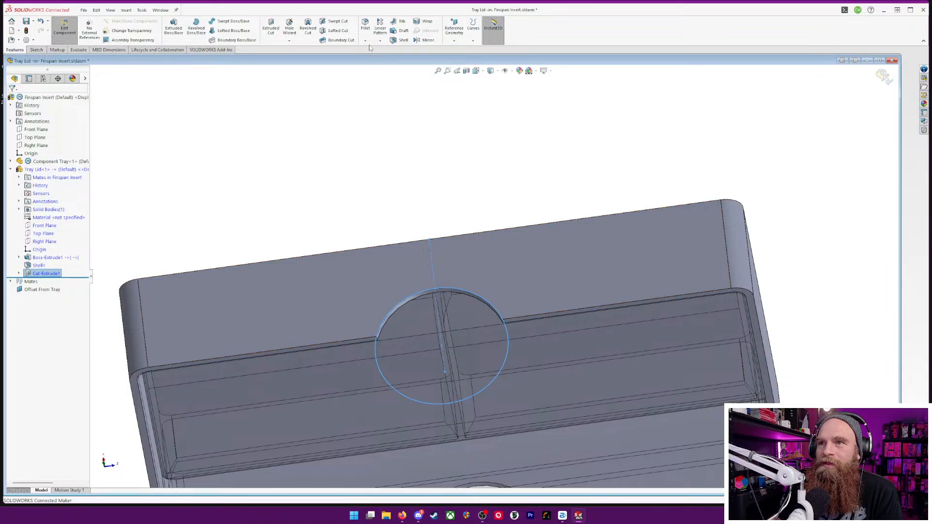
left_click(366, 27)
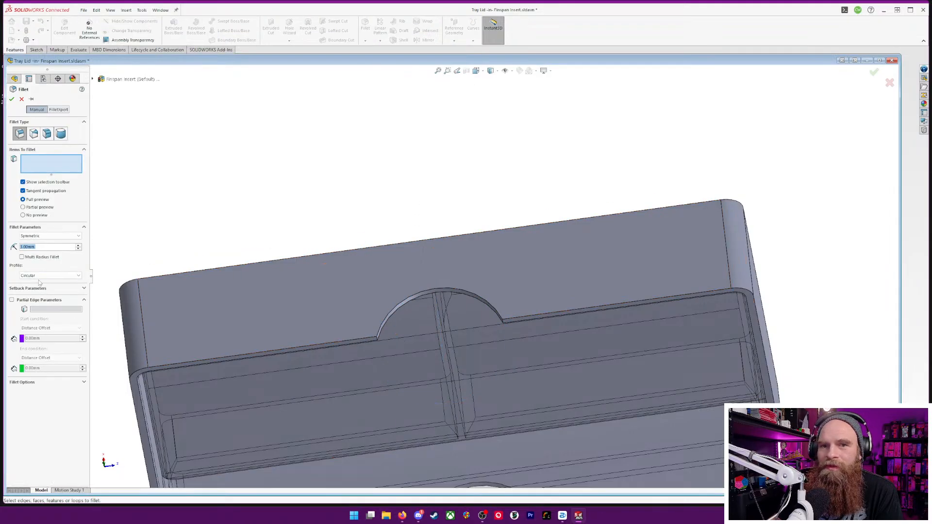
scroll(383, 339, "down", 5)
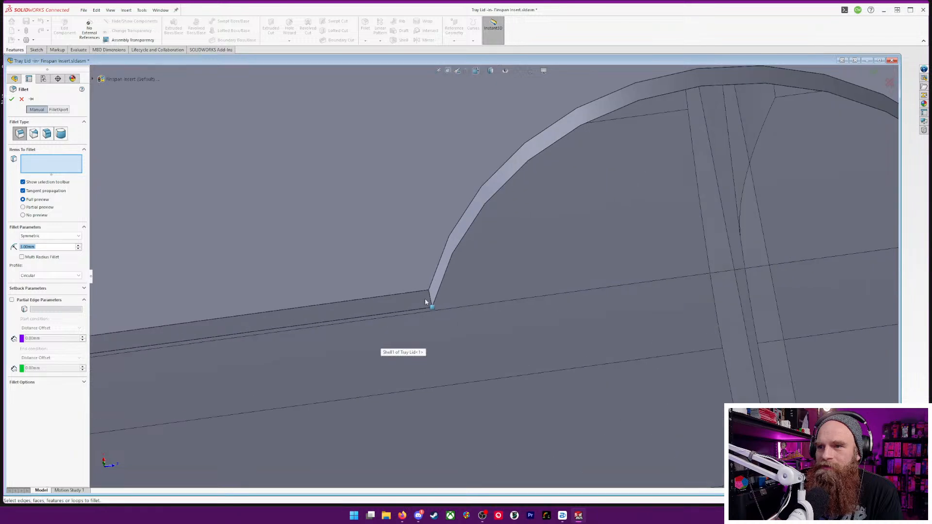
left_click(432, 303)
scroll(711, 261, "down", 3)
scroll(749, 243, "up", 4)
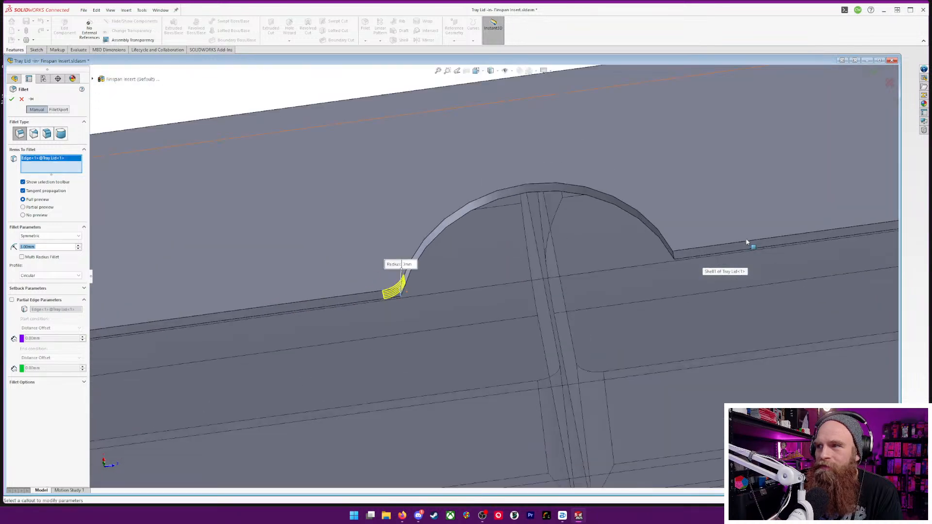
scroll(654, 263, "down", 6)
left_click(423, 301)
Add the two corner edges of the opposite finger cutout to the 3 mm fillet and apply it
scroll(398, 357, "up", 6)
scroll(448, 423, "up", 4)
scroll(437, 410, "down", 9)
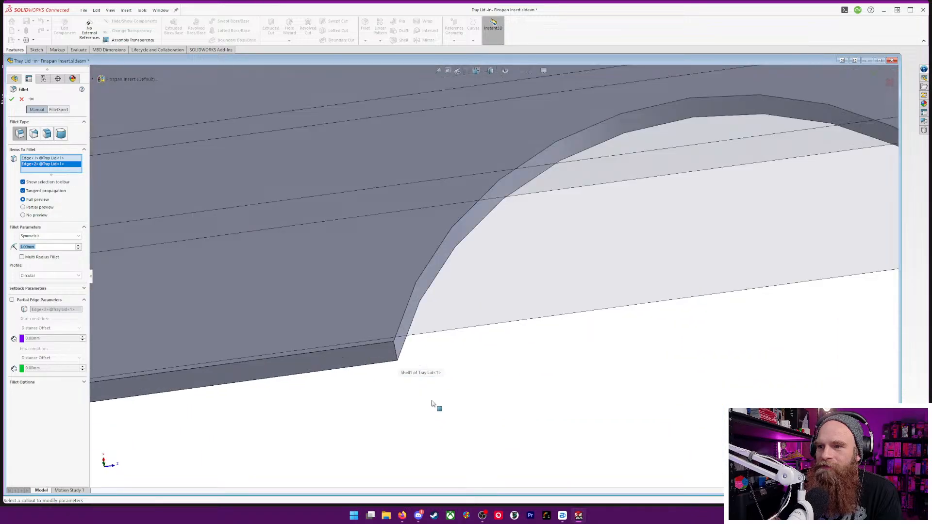
left_click(393, 337)
scroll(703, 287, "up", 5)
scroll(466, 229, "down", 6)
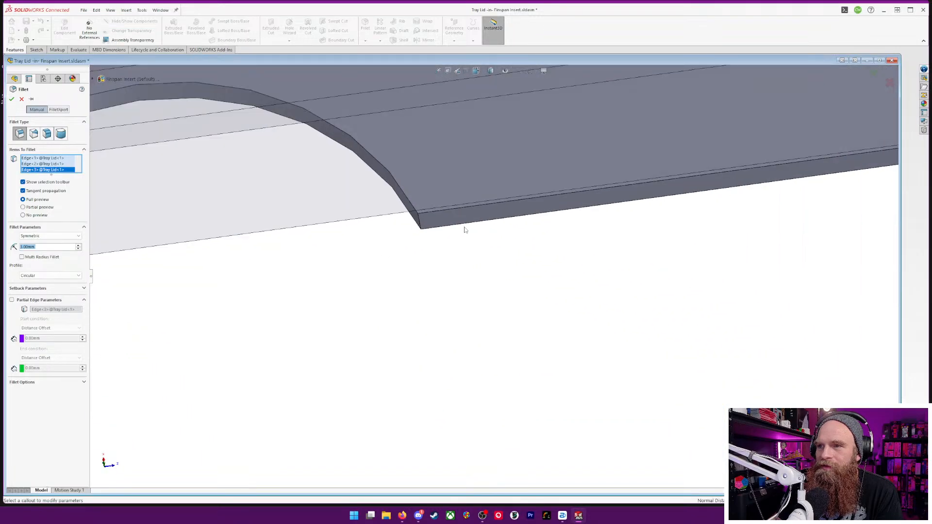
left_click(422, 223)
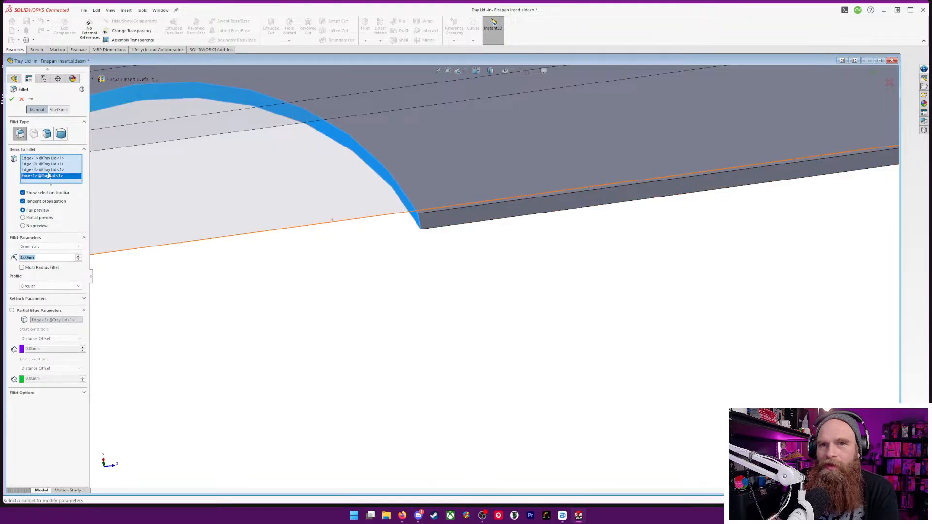
key("Delete")
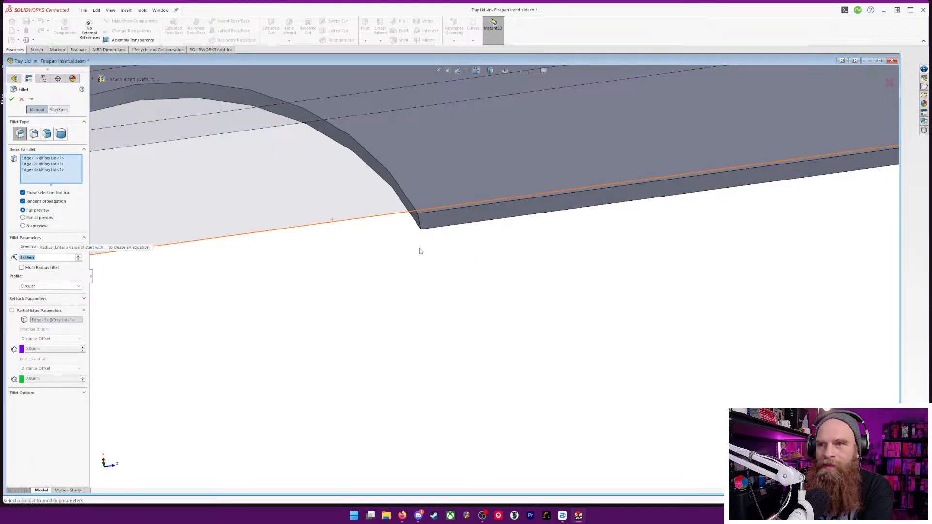
left_click(418, 221)
scroll(392, 272, "up", 3)
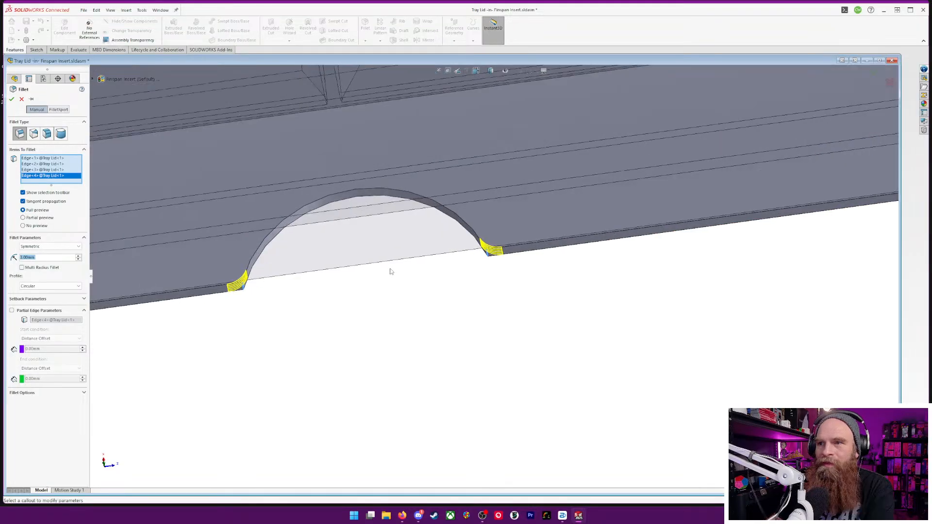
scroll(391, 272, "up", 5)
middle_click_drag(391, 272, 602, 226)
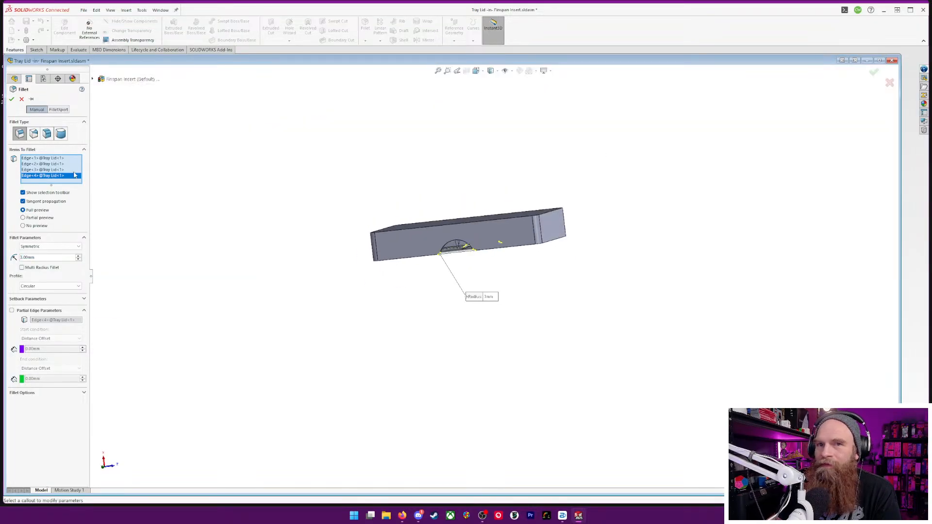
left_click(11, 99)
Finish editing the Tray Lid in context, return to the Finspan Insert assembly and collapse the lid's feature list
middle_click_drag(510, 249, 571, 287)
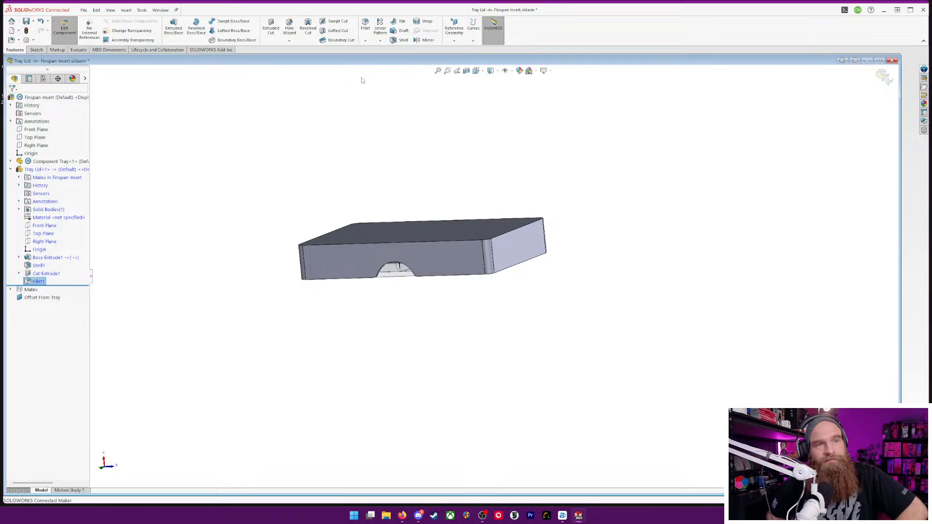
left_click(885, 76)
middle_click_drag(572, 239, 651, 306)
middle_click_drag(566, 221, 566, 250)
scroll(404, 228, "down", 3)
middle_click_drag(473, 270, 585, 133)
scroll(562, 175, "down", 5)
scroll(510, 213, "down", 3)
mouse_move(447, 247)
middle_mouse_down()
mouse_move(454, 202)
mouse_move(442, 271)
mouse_move(433, 239)
middle_mouse_up()
scroll(433, 235, "up", 8)
middle_click_drag(467, 211, 401, 305)
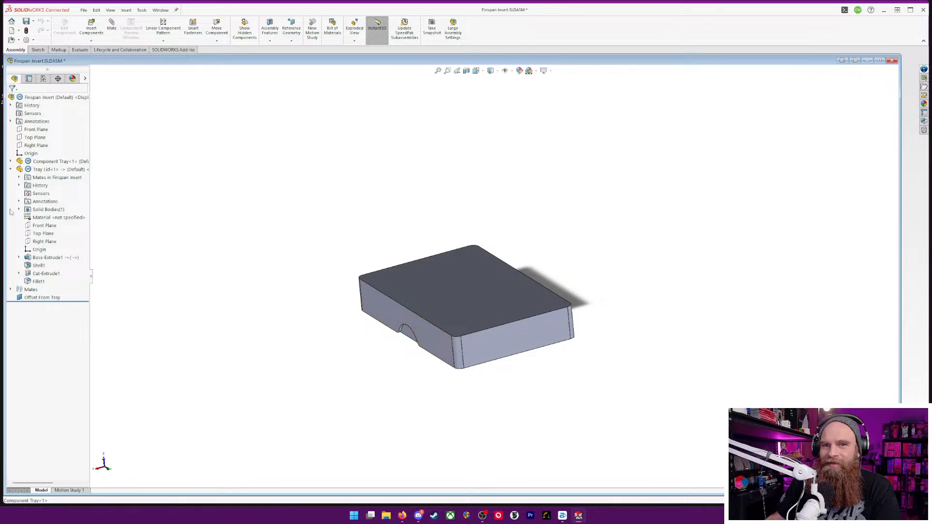
left_click(11, 169)
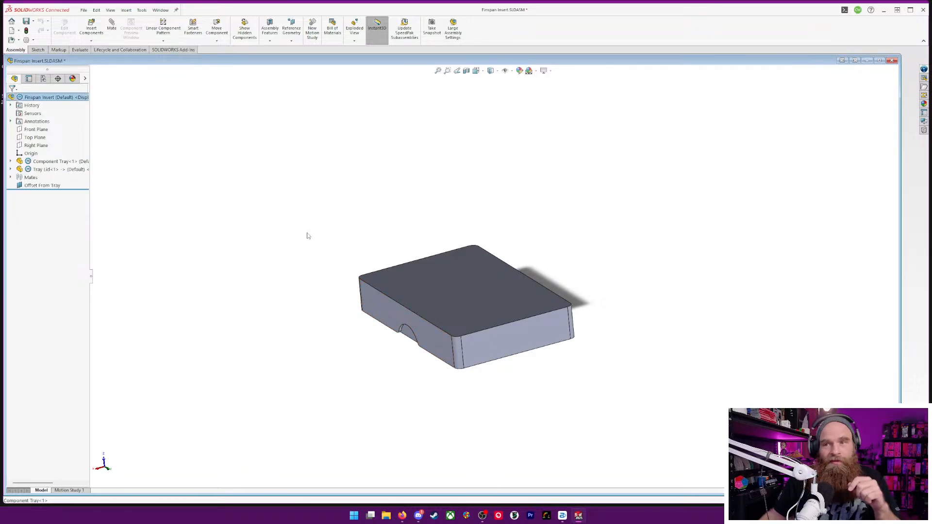
Review the component commands available for the Tray Lid for a way to release its position
left_click(473, 291)
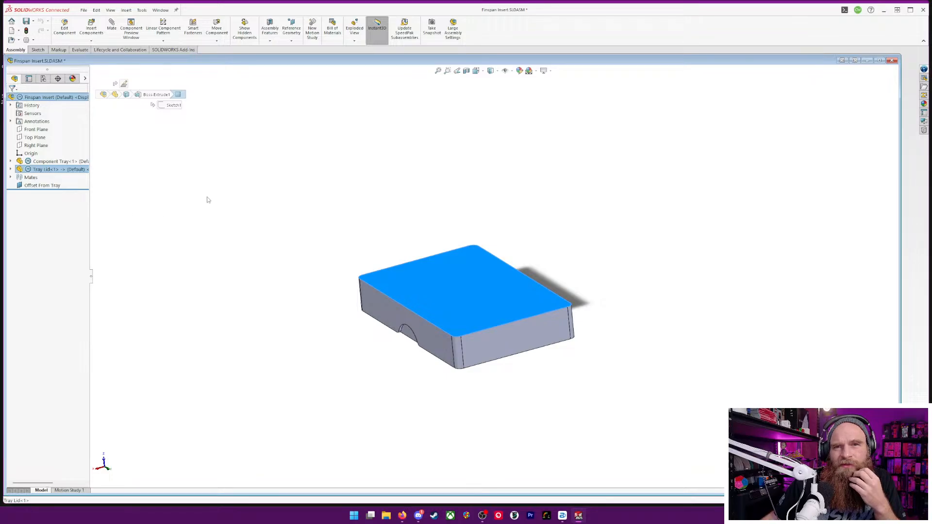
left_click(30, 170)
right_click(30, 170)
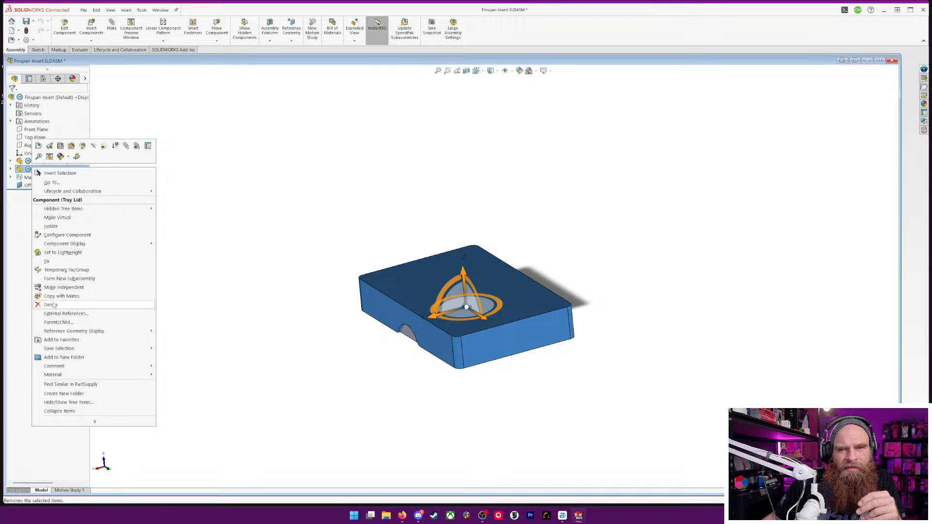
mouse_move(95, 422)
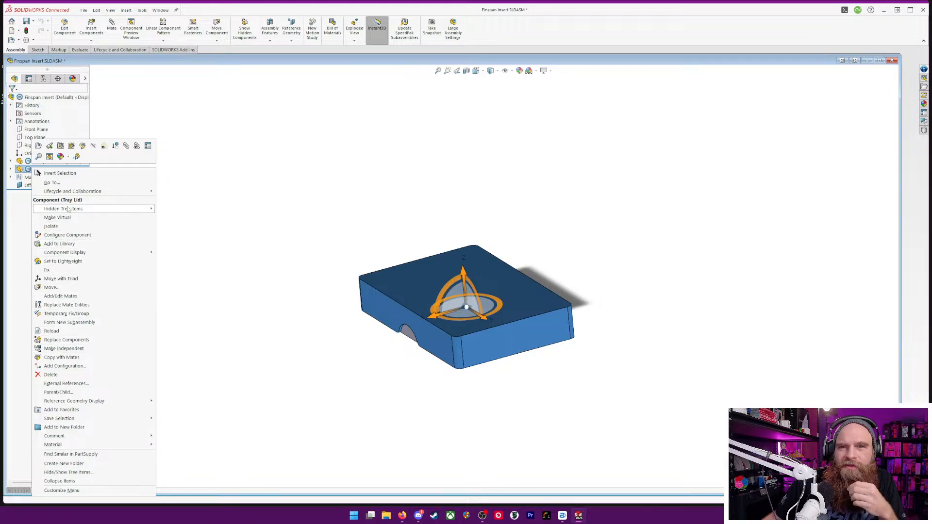
mouse_move(72, 213)
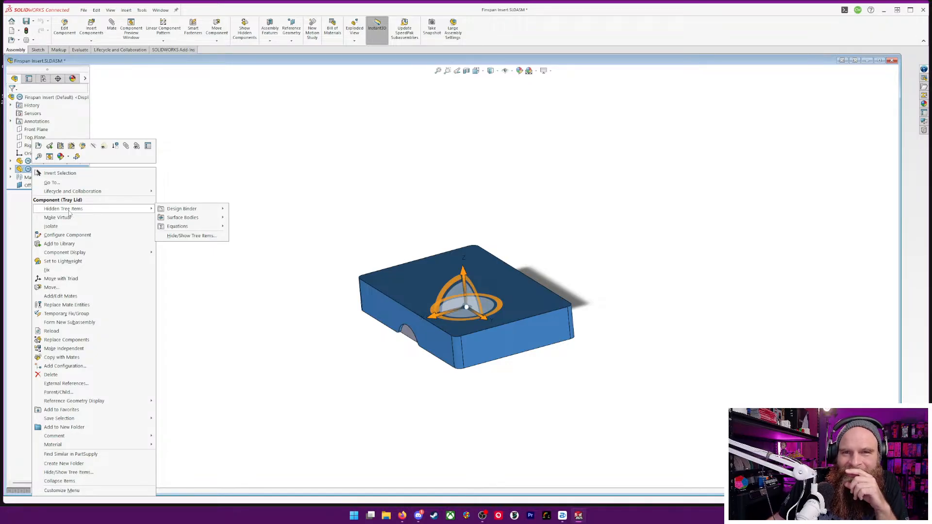
mouse_move(69, 256)
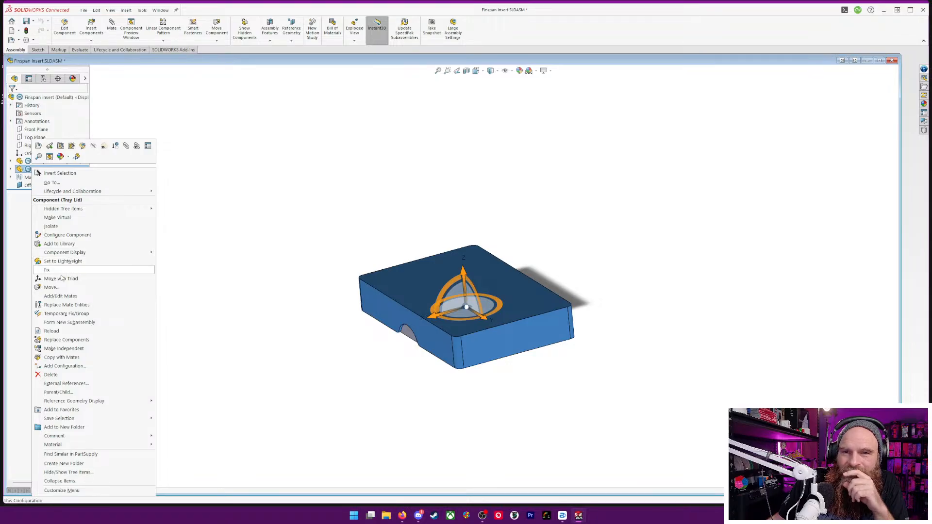
left_click(358, 215)
Examine the Tray Lid's solid body and component commands, the assembly's mates and the motion study for what controls the lid's position
left_click(11, 170)
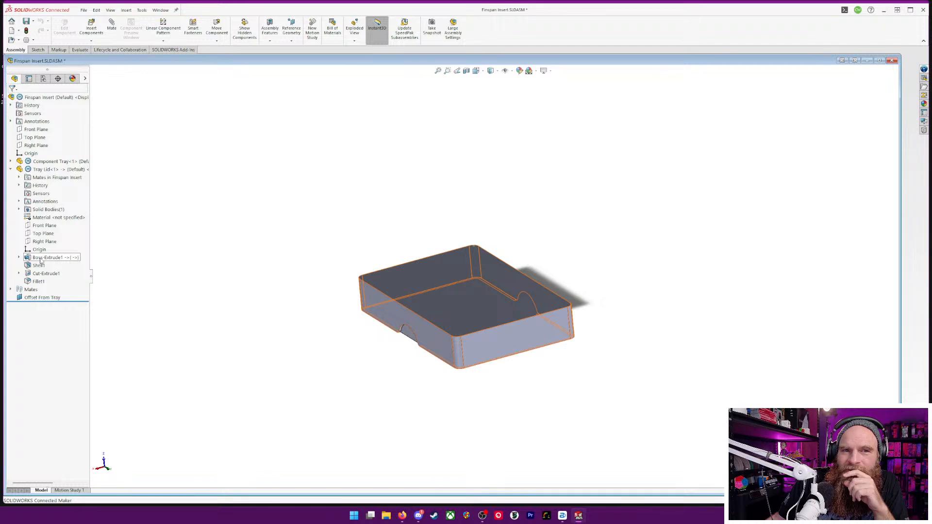
left_click(18, 210)
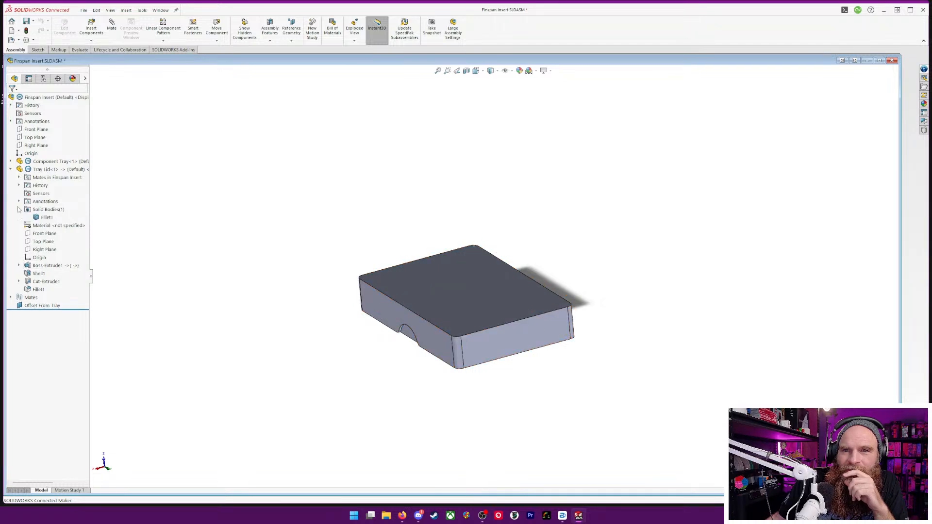
right_click(40, 218)
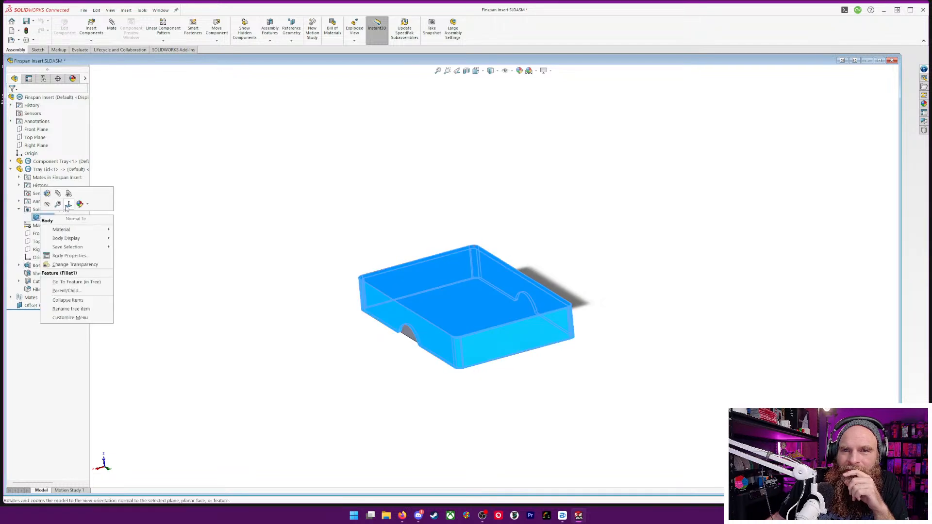
left_click(135, 238)
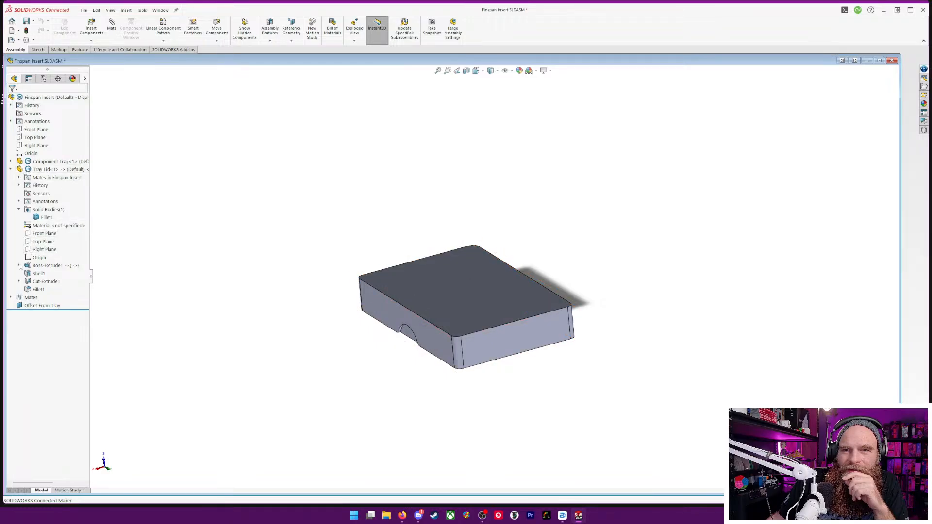
left_click(10, 297)
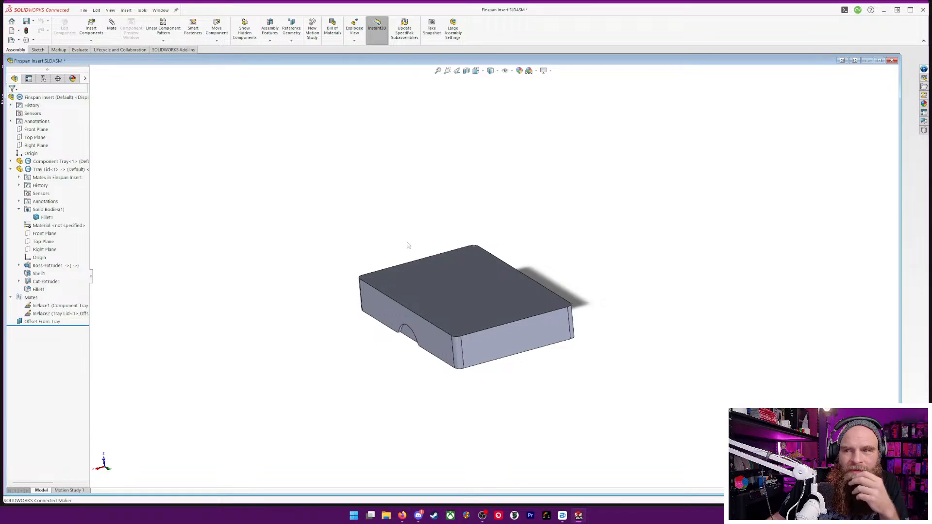
right_click(446, 292)
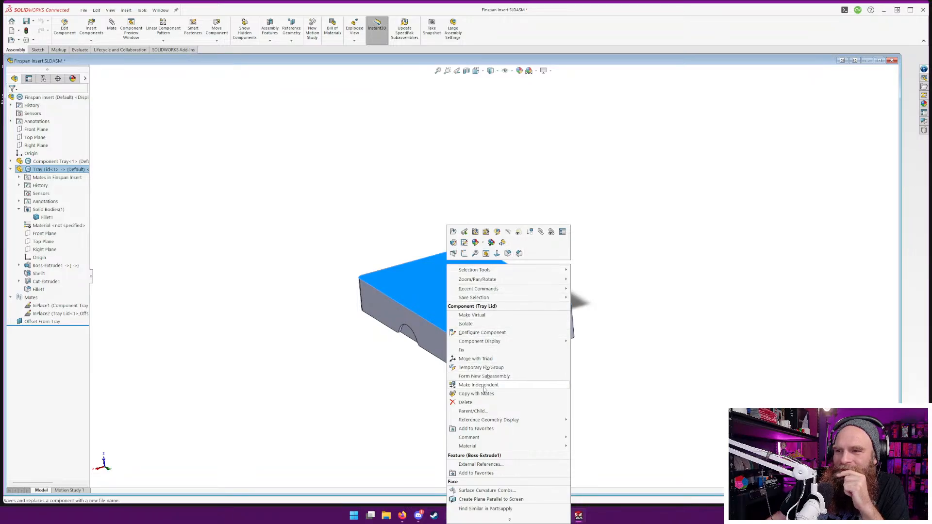
left_click(406, 434)
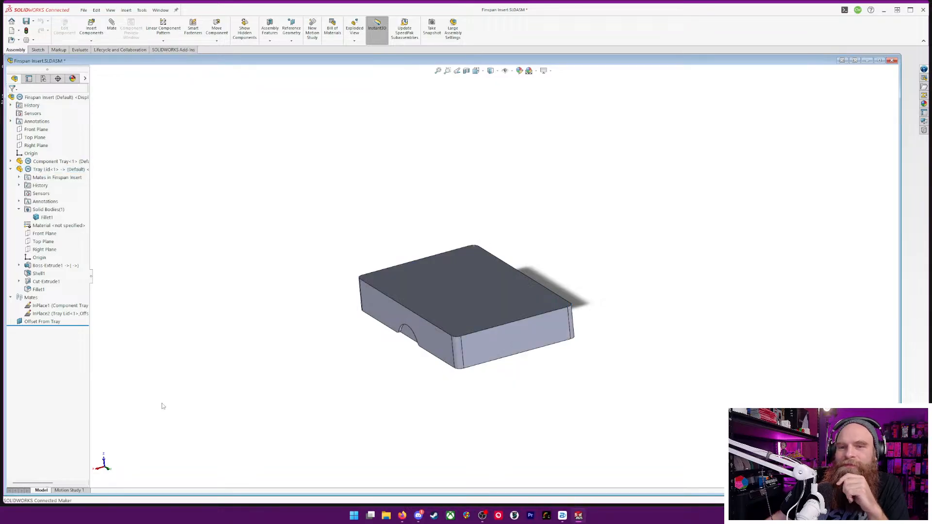
left_click(69, 491)
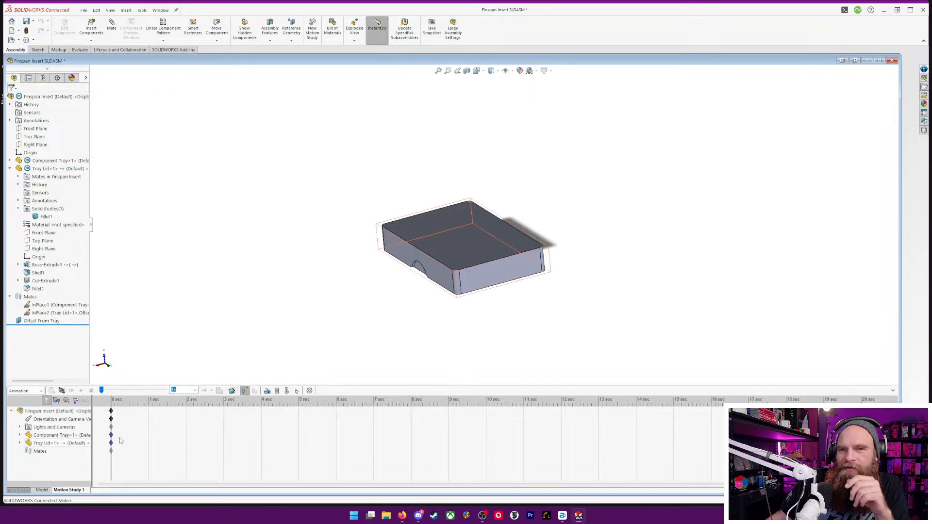
left_click(46, 490)
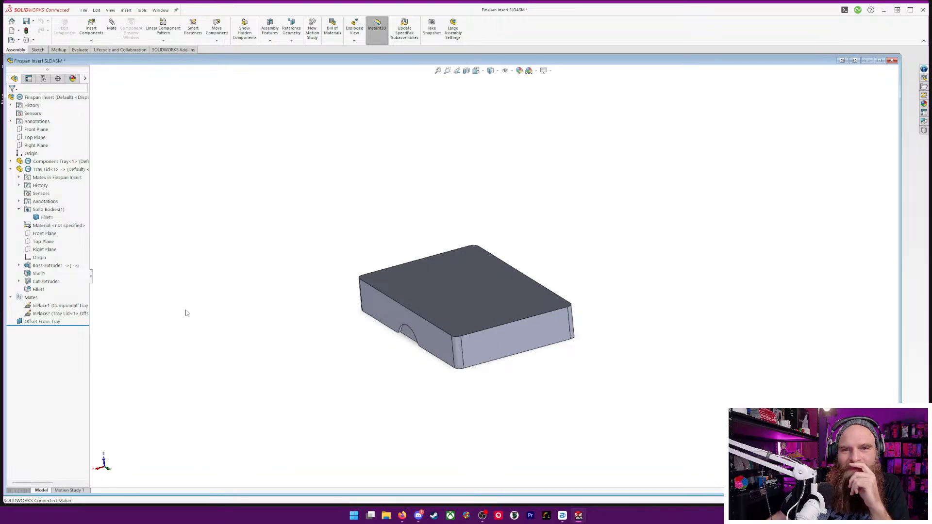
Suppress the Tray Lid's InPlace2 mate in the assembly
right_click(34, 300)
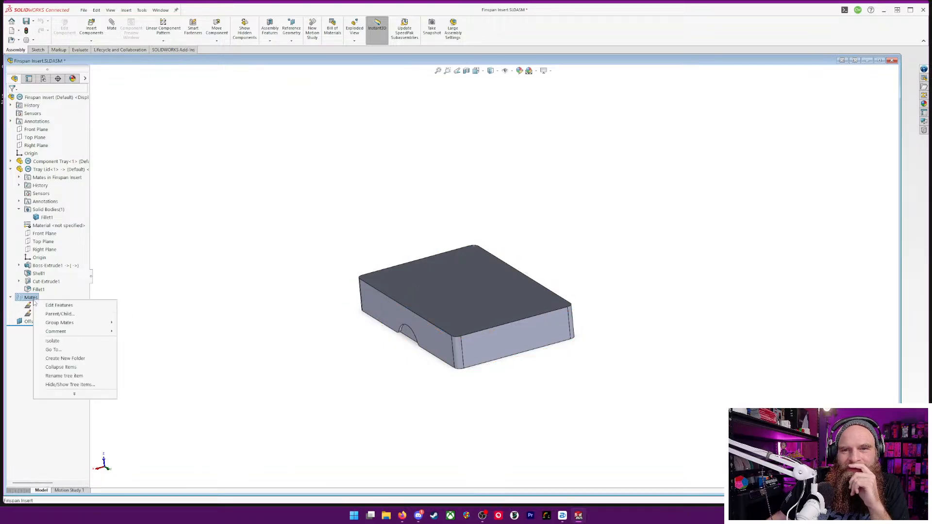
left_click(122, 270)
right_click(68, 313)
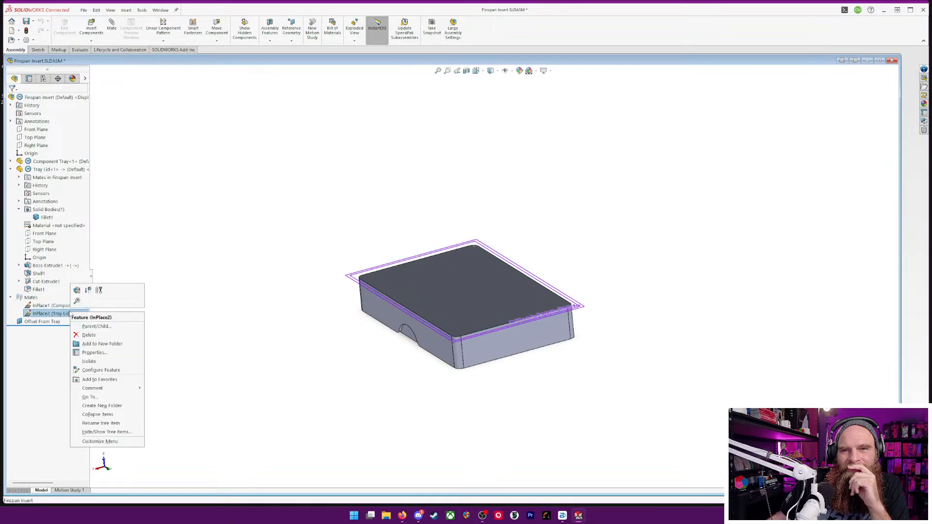
left_click(88, 289)
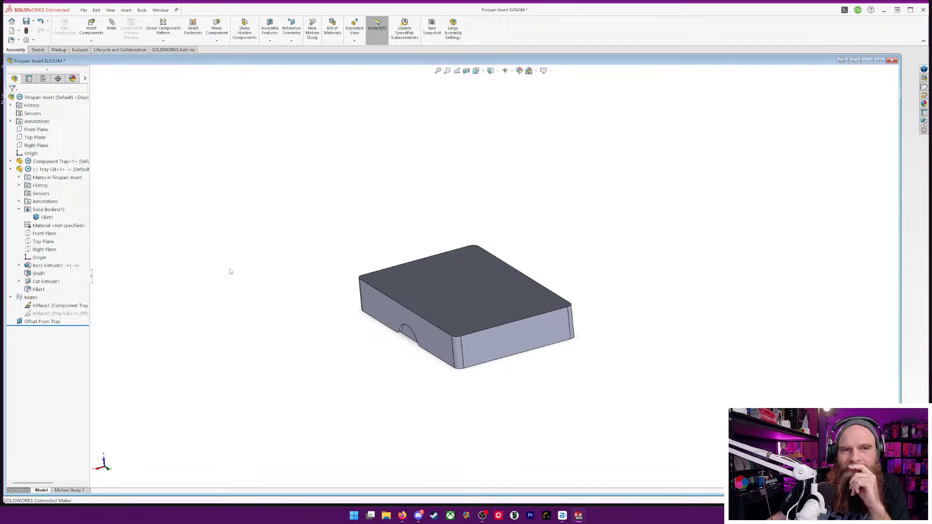
Try to move the freed Tray Lid off the Component Tray, then undo the moves
left_click(460, 285)
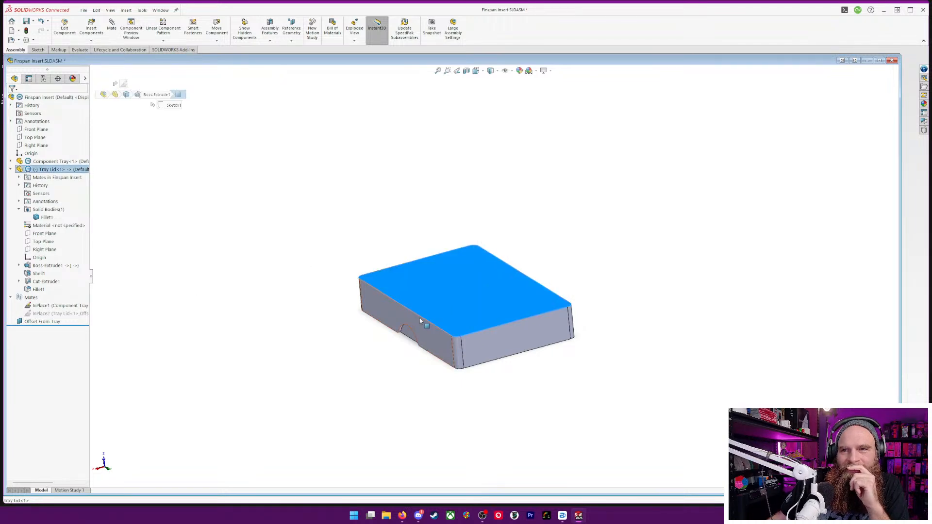
left_click_drag(436, 302, 531, 250)
left_click(670, 337)
left_click_drag(672, 398, 693, 340)
middle_click_drag(666, 322, 685, 221)
left_click_drag(605, 228, 566, 246)
key("ctrl+b")
key("ctrl+z")
key("ctrl+z")
key("ctrl+z")
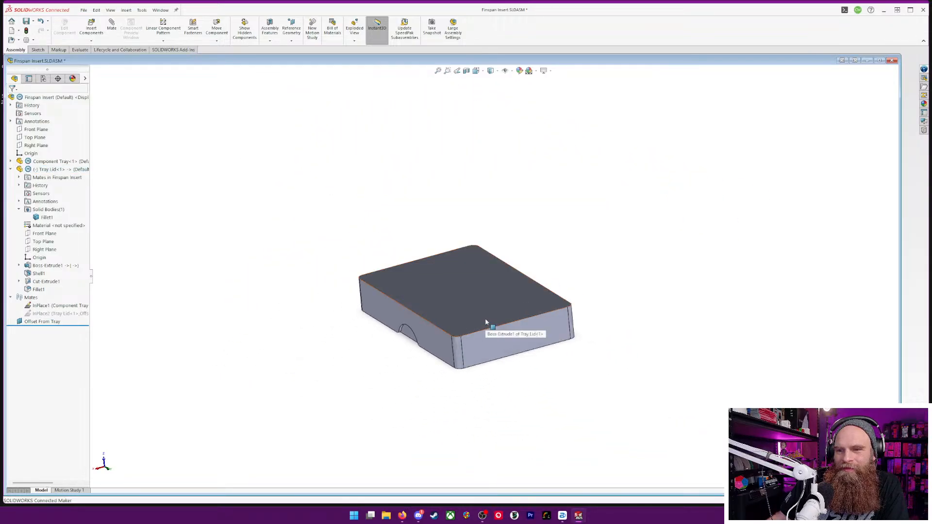
Lift the Tray Lid clear above the Component Tray so both parts show in an isometric-like view
left_click(486, 319)
left_click_drag(465, 315, 470, 246)
key("Escape")
middle_click_drag(610, 332, 624, 254)
middle_click_drag(598, 288, 549, 327)
left_click(498, 269)
left_click_drag(498, 270, 464, 241)
middle_click_drag(628, 317, 676, 278)
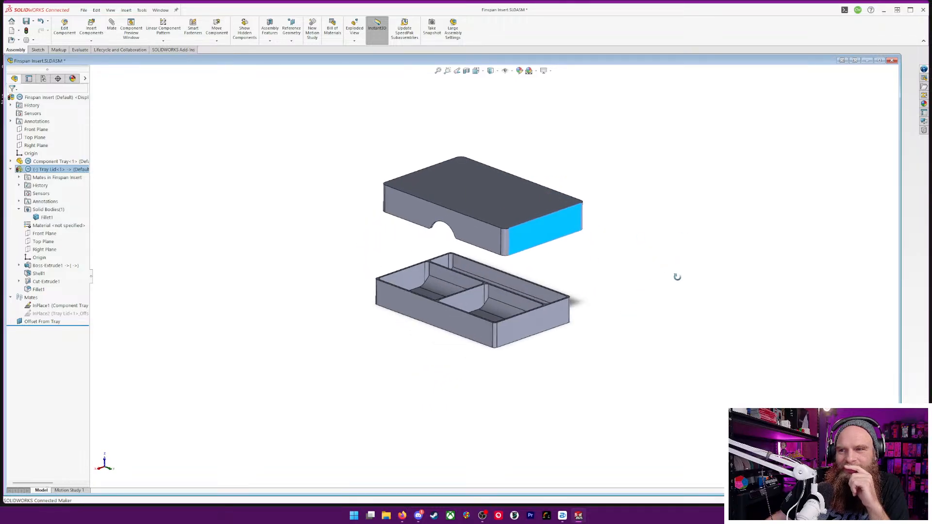
scroll(564, 272, "down", 3)
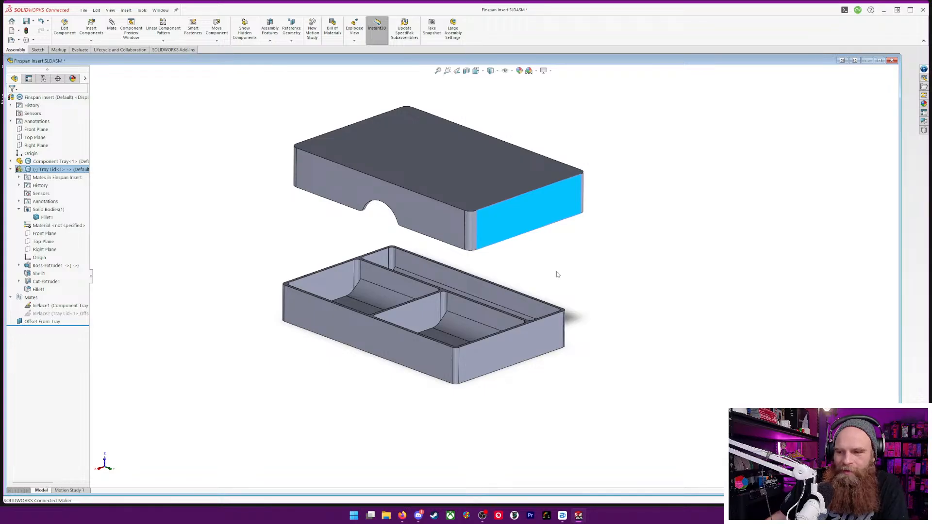
scroll(452, 115, "down", 2)
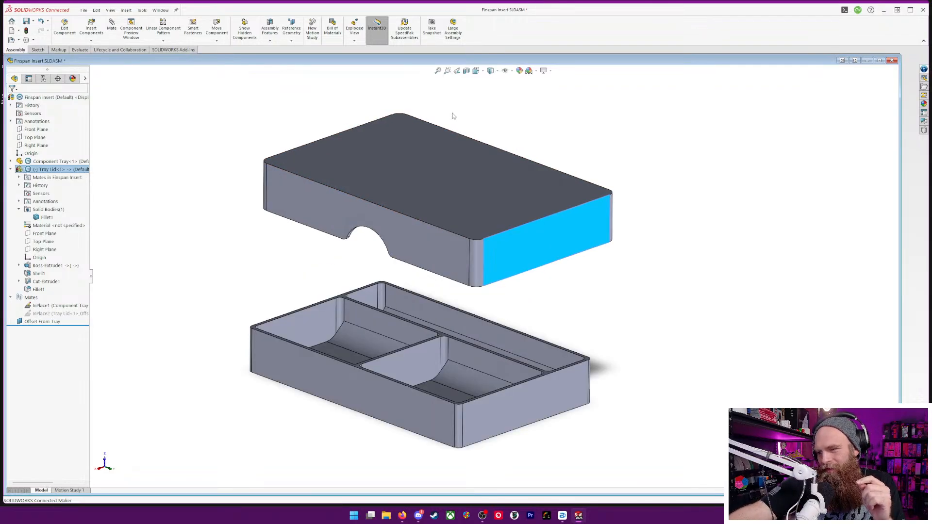
Capture a full-screen screenshot of the separated tray and lid
key("super+shift+s")
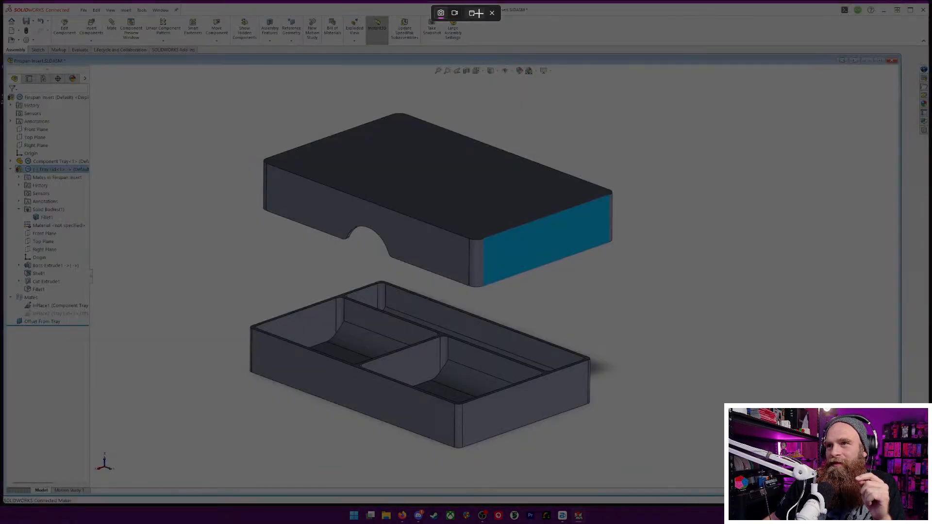
left_click(475, 13)
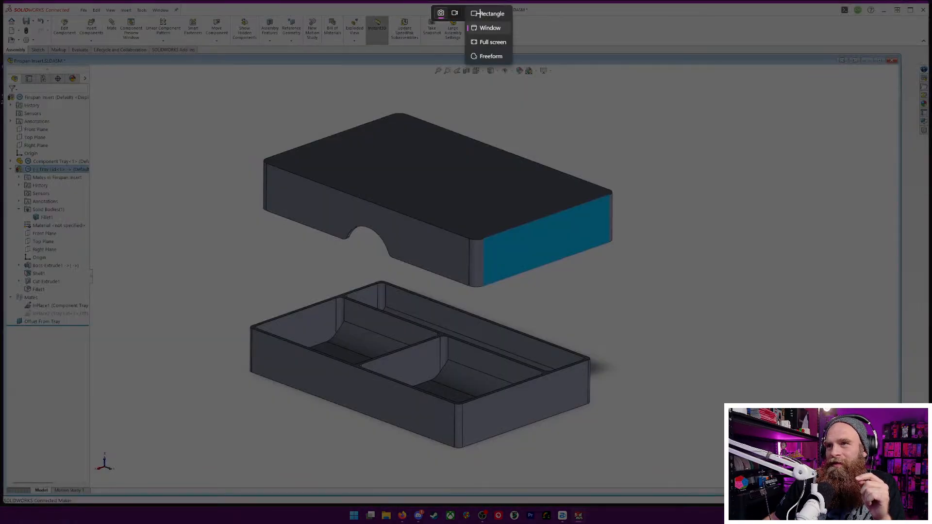
left_click(493, 42)
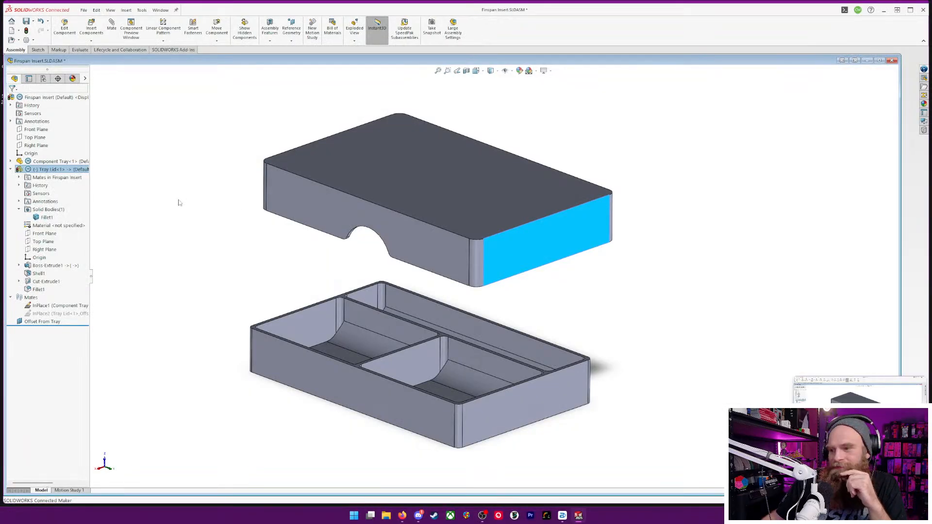
Save the Finspan Insert assembly with its modified Tray Lid and Component Tray parts, rebuilding before saving
left_click(601, 143)
middle_click_drag(669, 285, 709, 233)
key("ctrl+s")
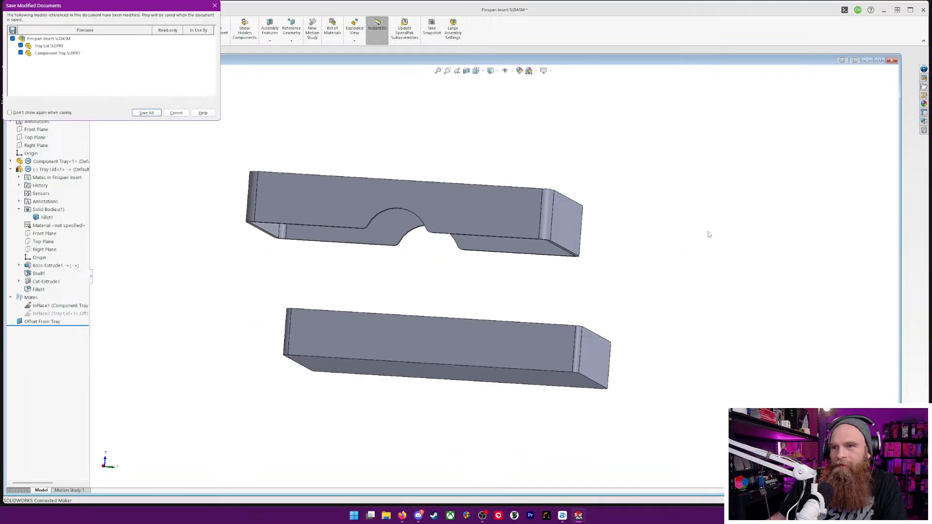
left_click(144, 113)
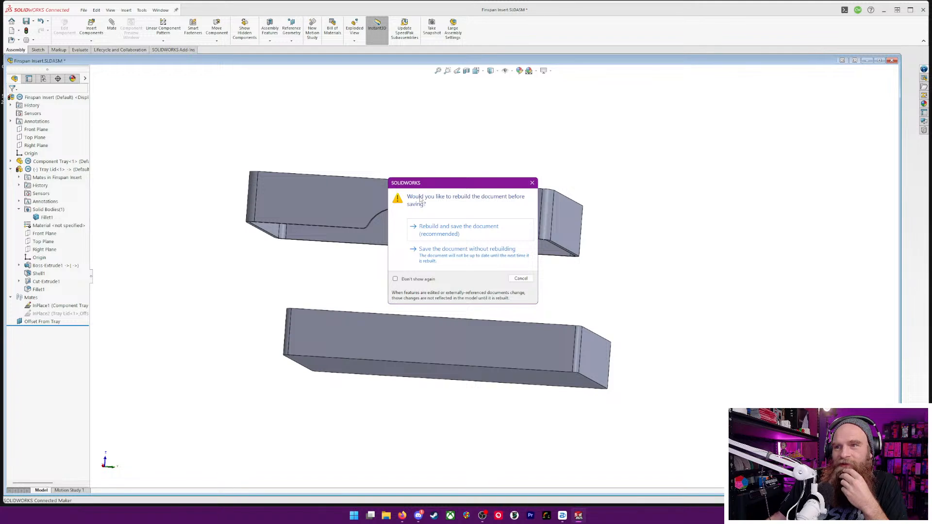
left_click(443, 231)
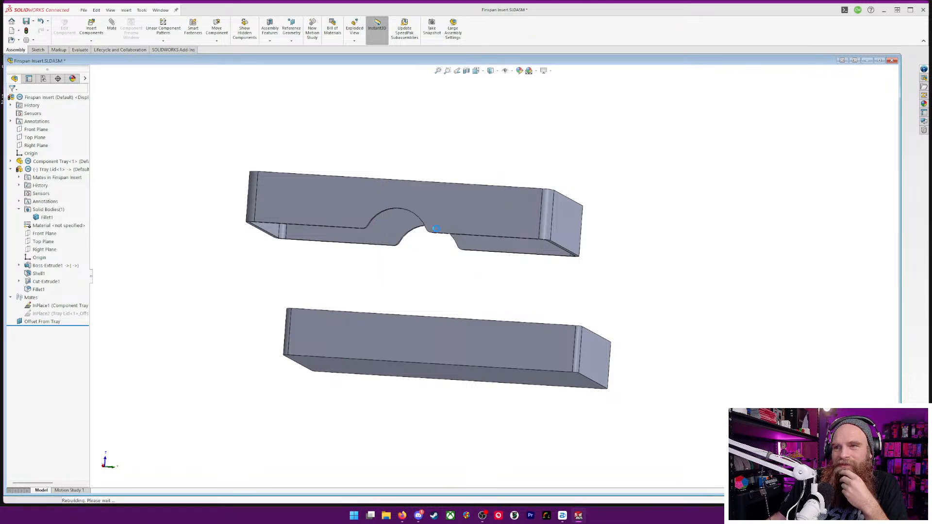
middle_click_drag(675, 348, 621, 390)
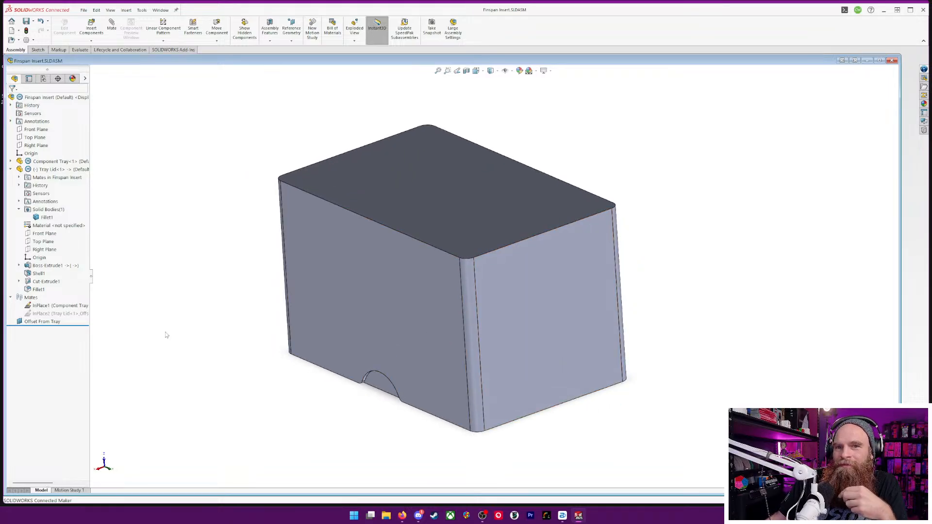
Unsuppress the Tray Lid's InPlace2 mate and save the assembly with all modified parts
right_click(50, 316)
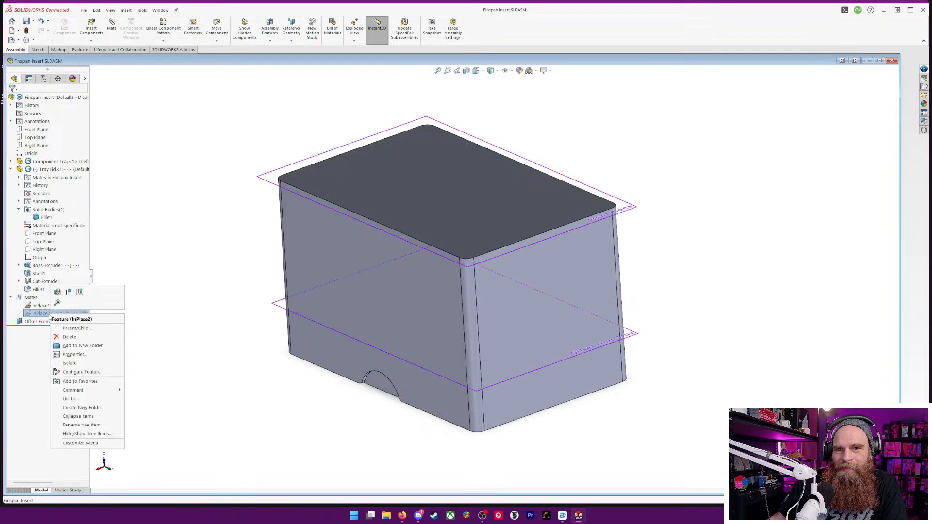
left_click(69, 292)
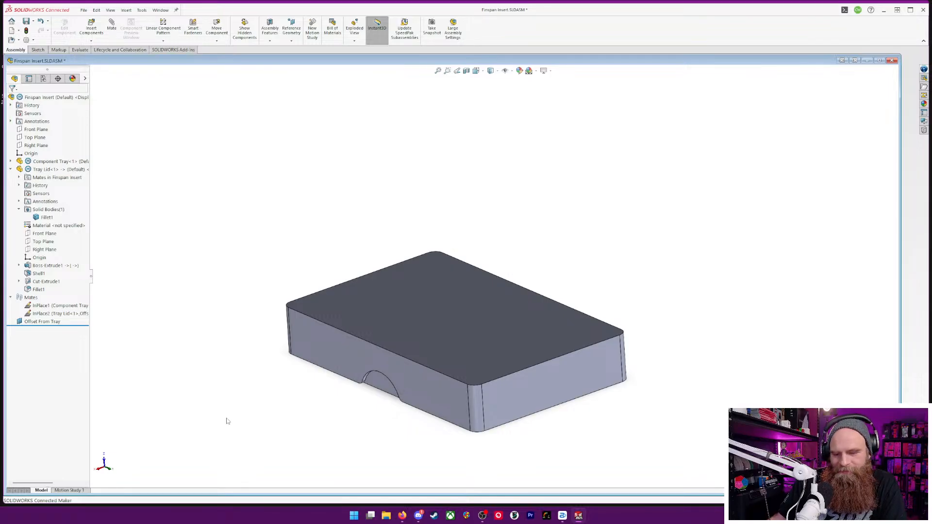
key("ctrl+s")
left_click(149, 113)
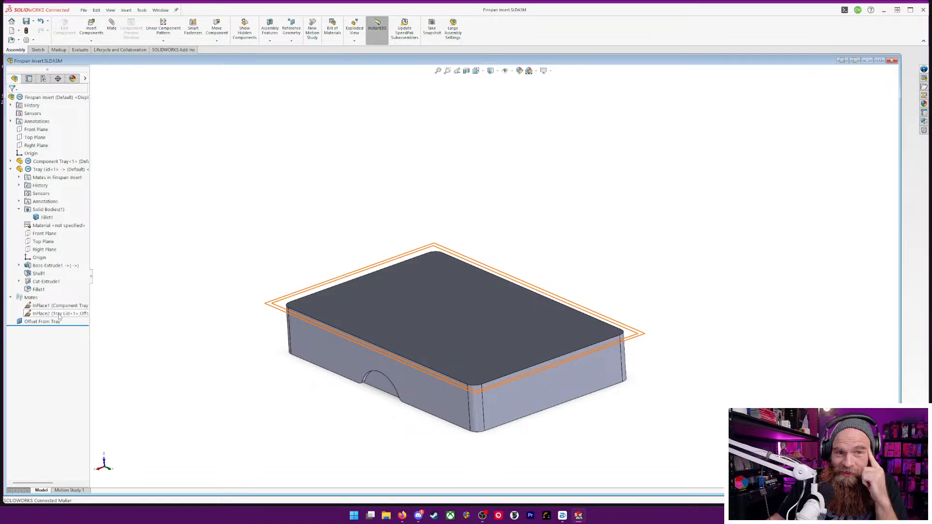
middle_click_drag(221, 198, 344, 282)
scroll(443, 406, "down", 2)
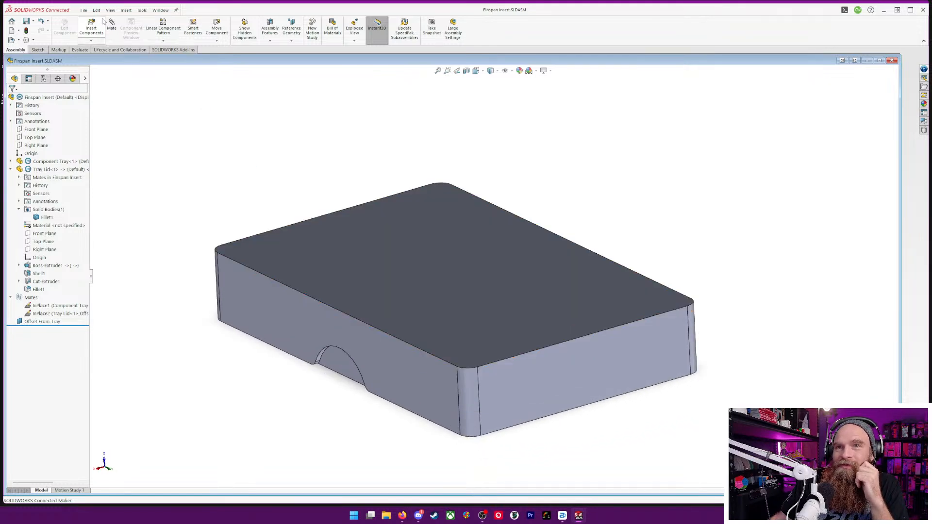
Export the assembly as a STEP AP214 file named Finspan Insert into the Board Games > Finspan folder
left_click(83, 10)
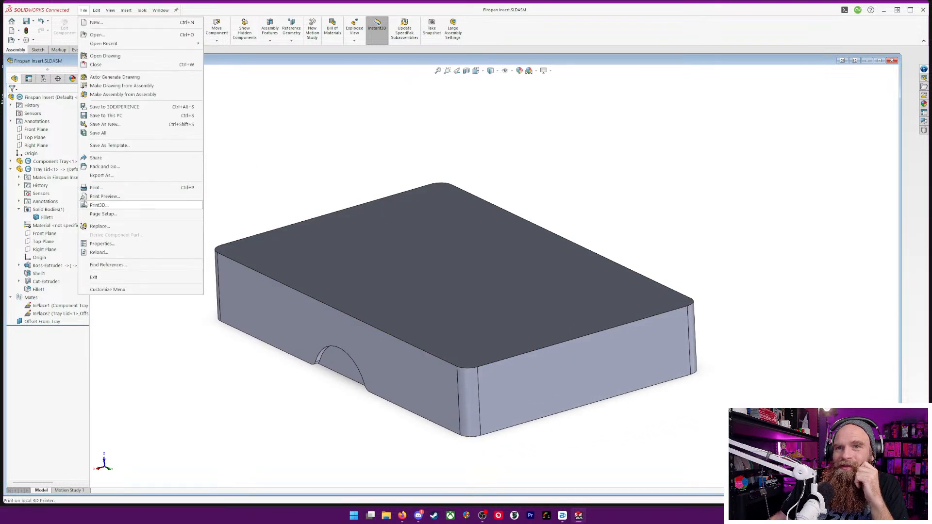
left_click(102, 175)
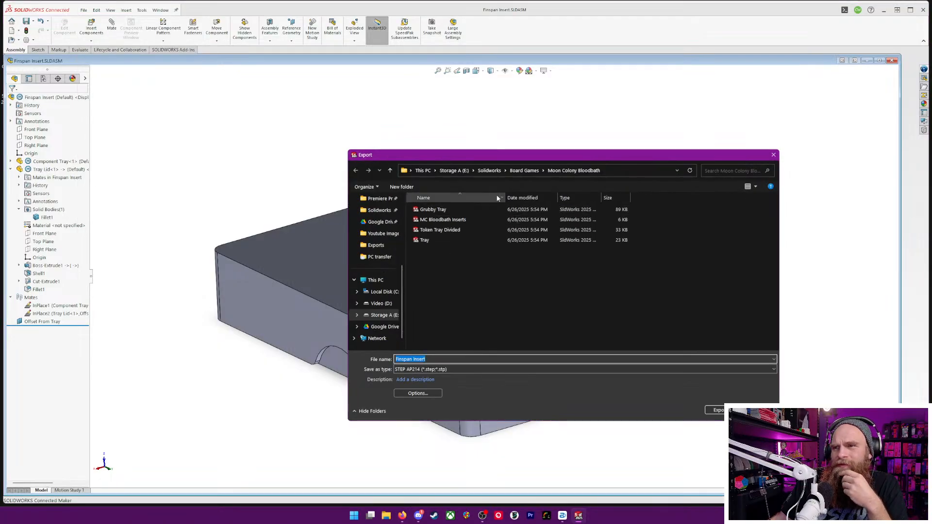
left_click(524, 170)
double_click(429, 271)
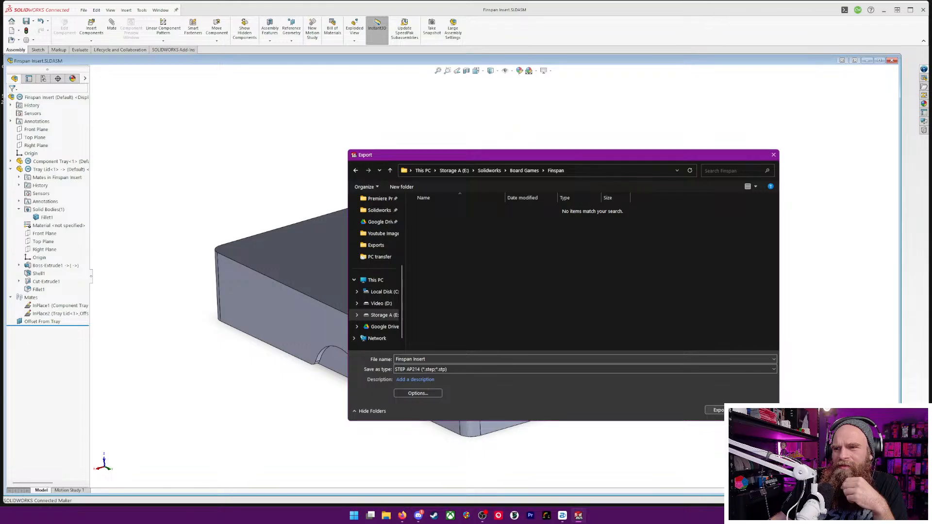
left_click(717, 410)
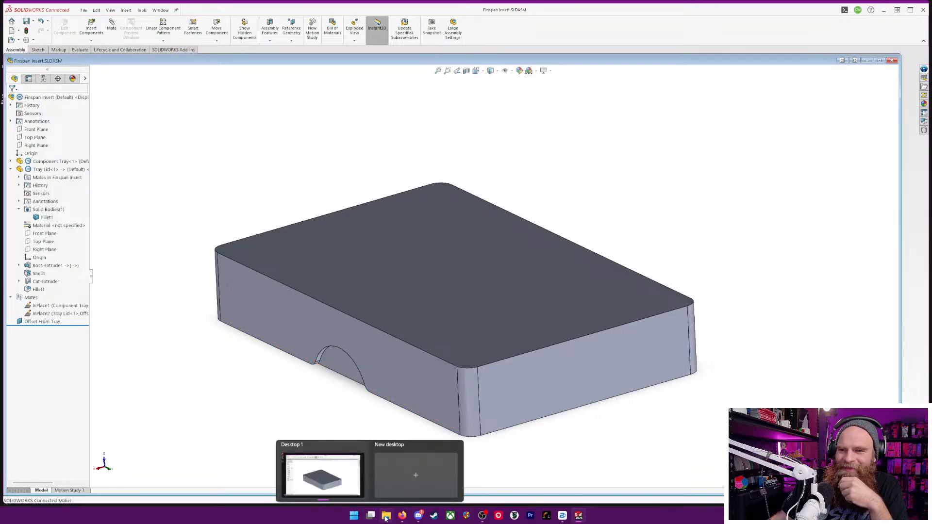
Switch to File Explorer, open Solidworks > Board Games > Finspan and select the exported Component Tray file
left_click(431, 486)
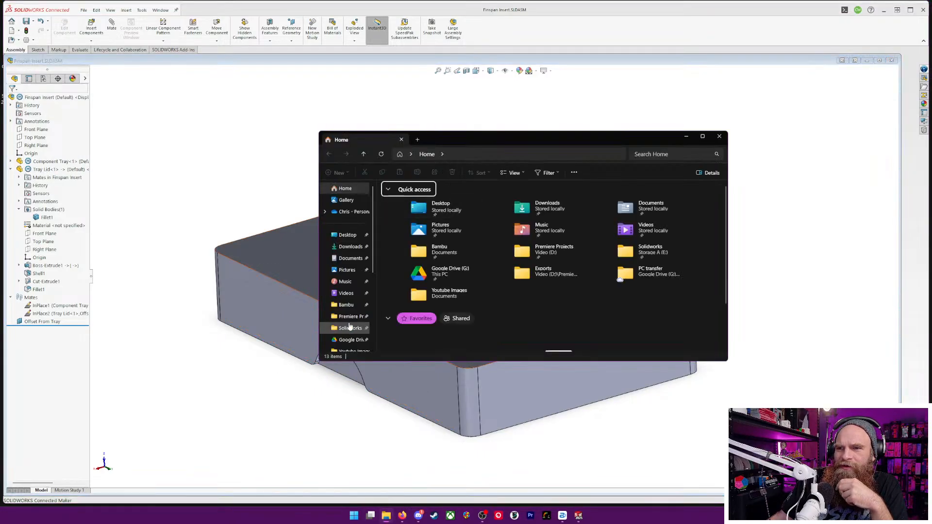
left_click(348, 329)
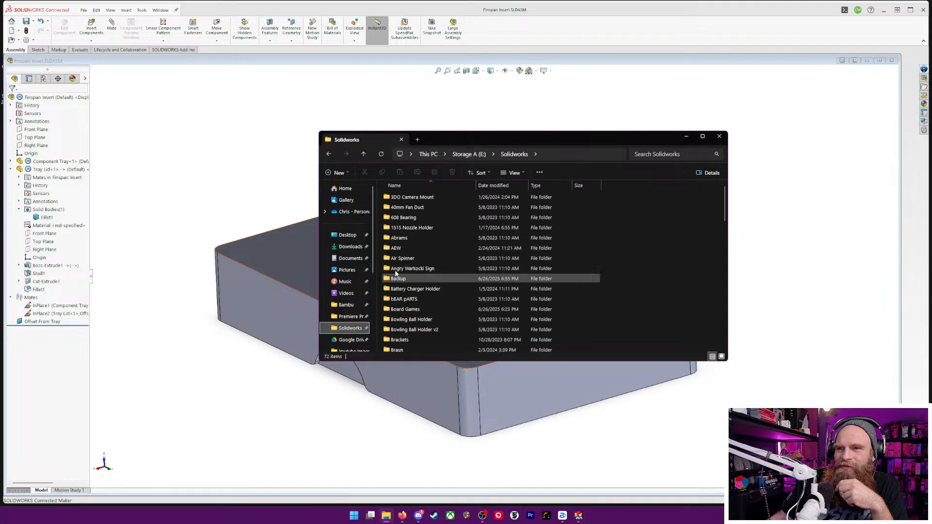
double_click(391, 313)
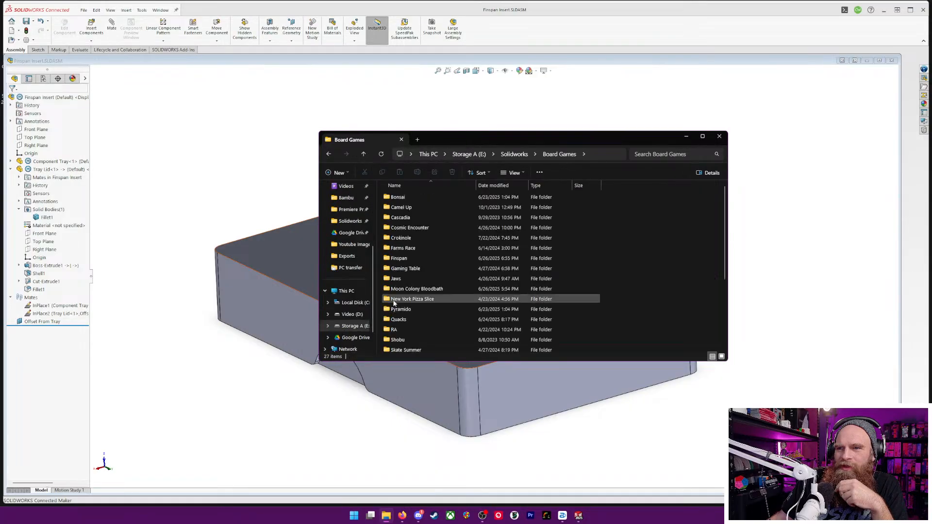
double_click(387, 259)
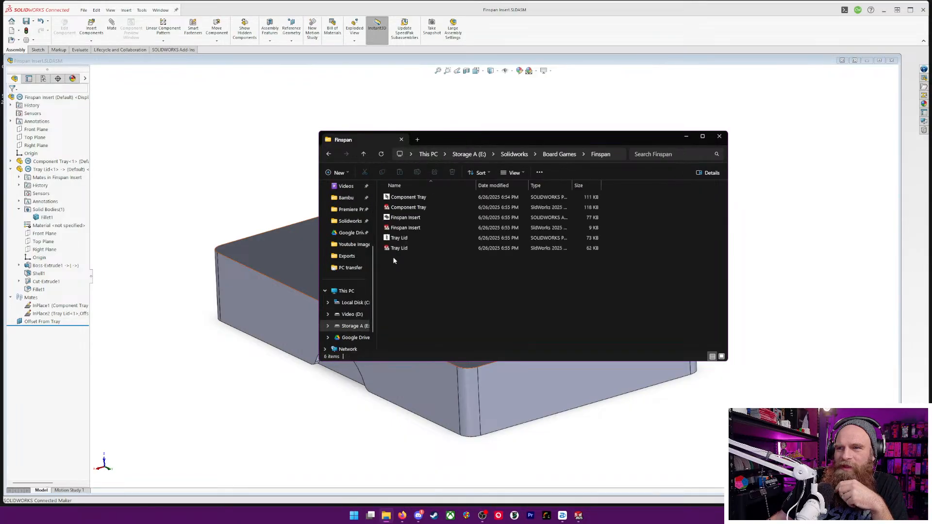
left_click(407, 199)
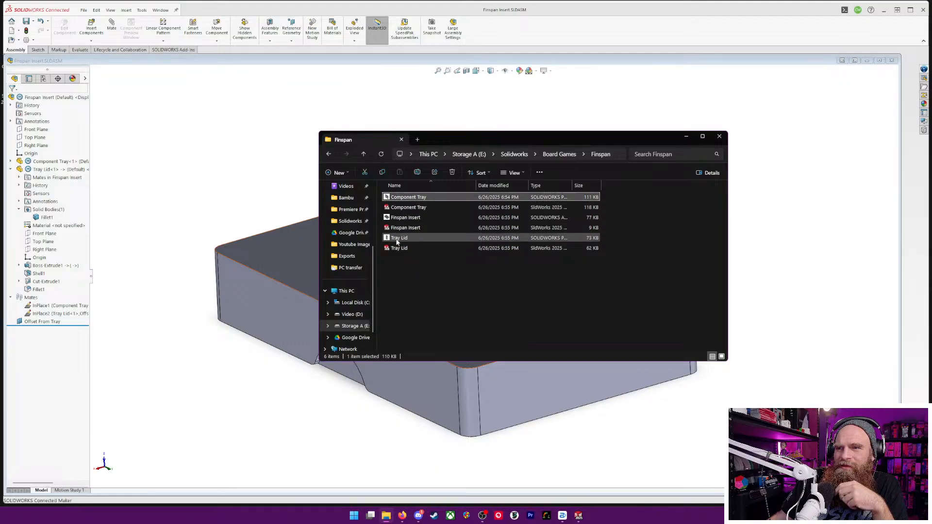
left_click(400, 234)
left_click(407, 197)
left_click(407, 209)
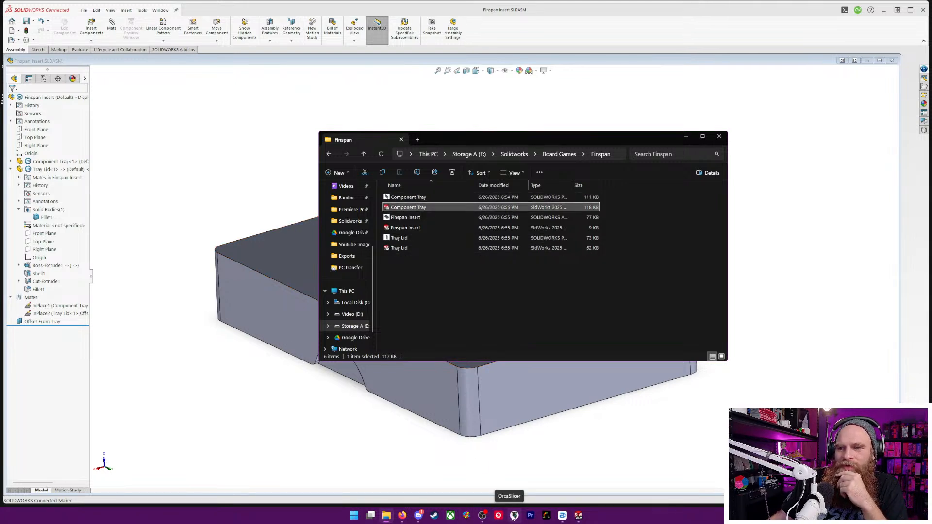
Open OrcaSlicer's empty build plate and import the Component Tray and Tray Lid STEP files from the Finspan folder
left_click(514, 516)
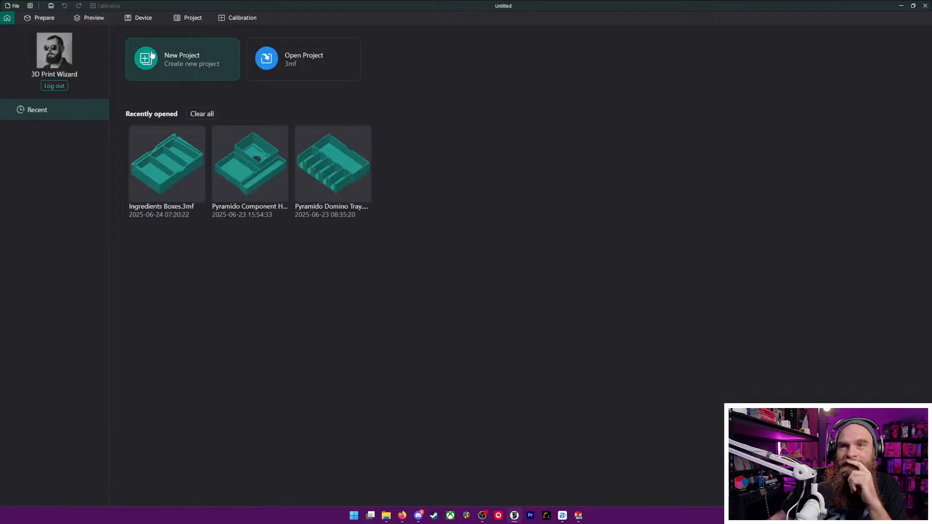
left_click(160, 57)
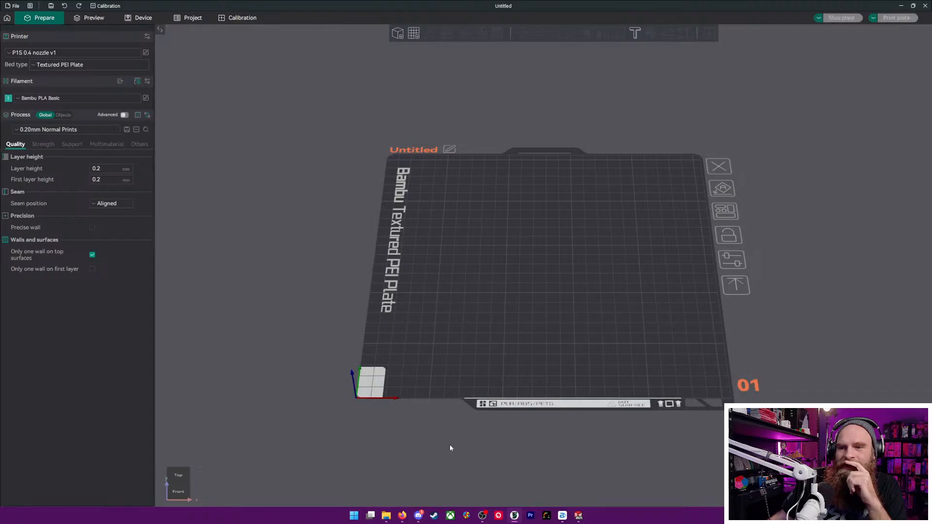
left_click(386, 516)
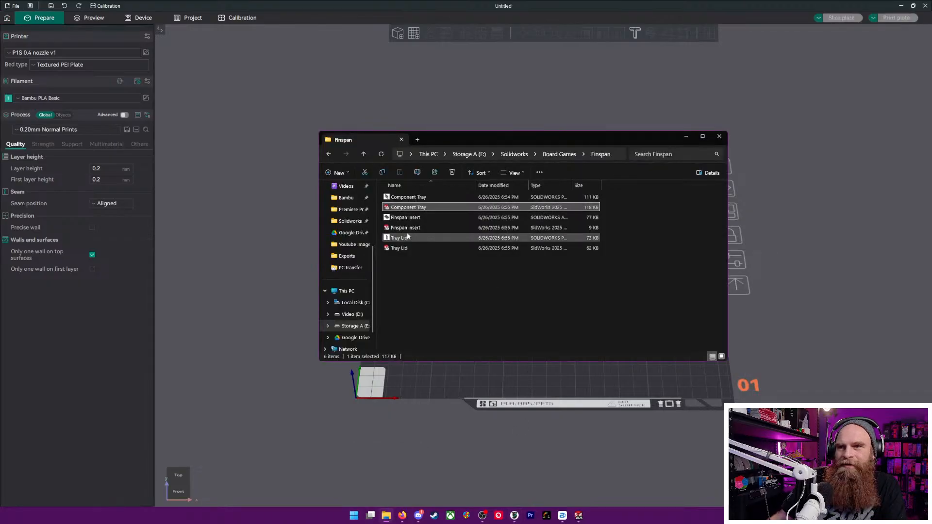
left_click(412, 248, "ctrl")
left_click_drag(392, 213, 593, 333)
left_click(510, 282)
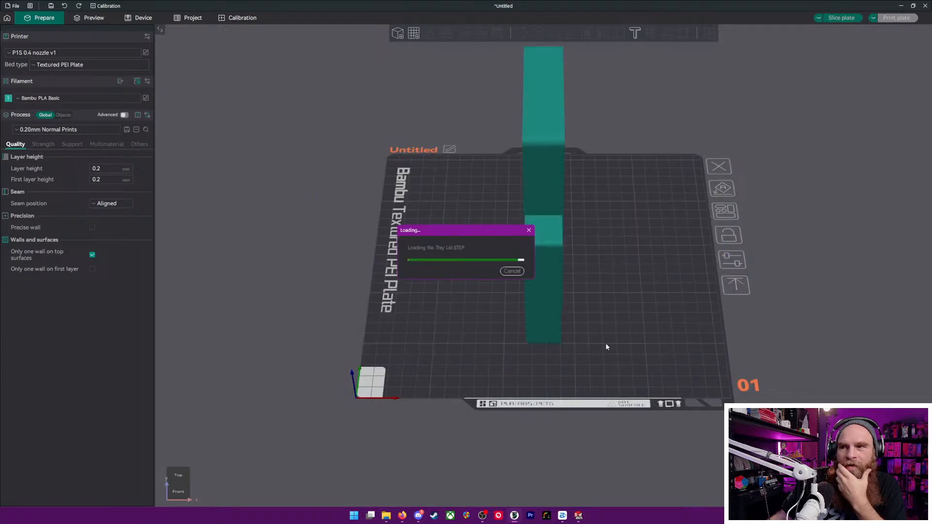
Lay both models flat on the build plate and separate them, with the lid beside the tray
left_click(694, 290)
key("1")
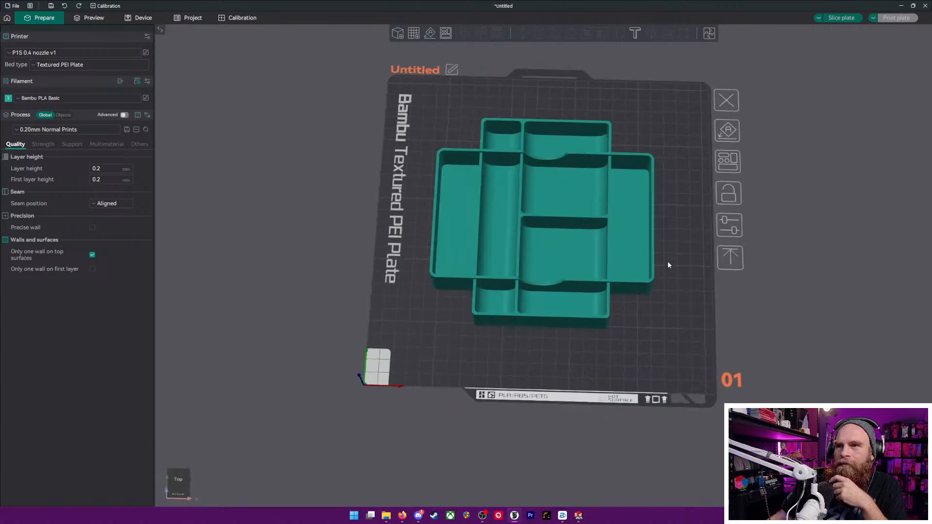
left_click_drag(667, 297, 668, 307)
left_click(643, 265)
left_click_drag(643, 265, 870, 252)
left_click_drag(613, 249, 637, 217)
left_click(535, 203)
left_click_drag(536, 206, 461, 193)
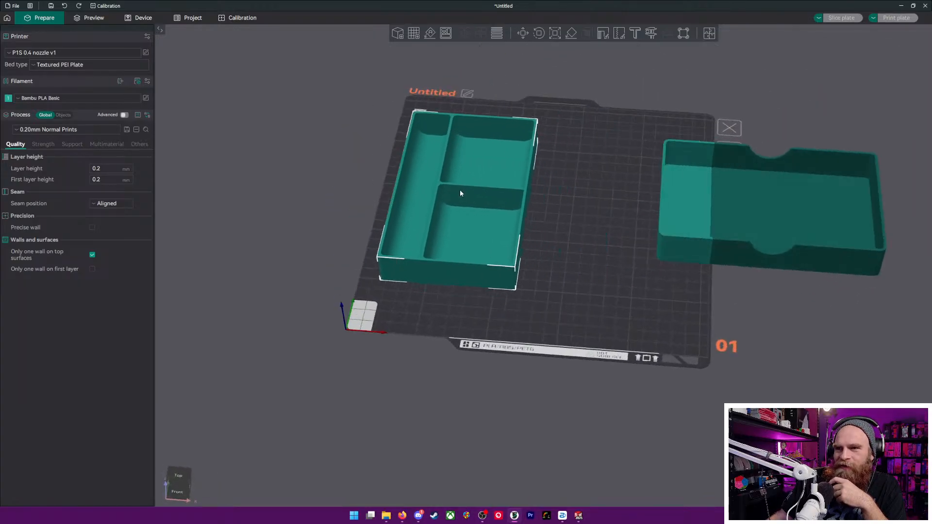
left_click_drag(682, 202, 613, 210)
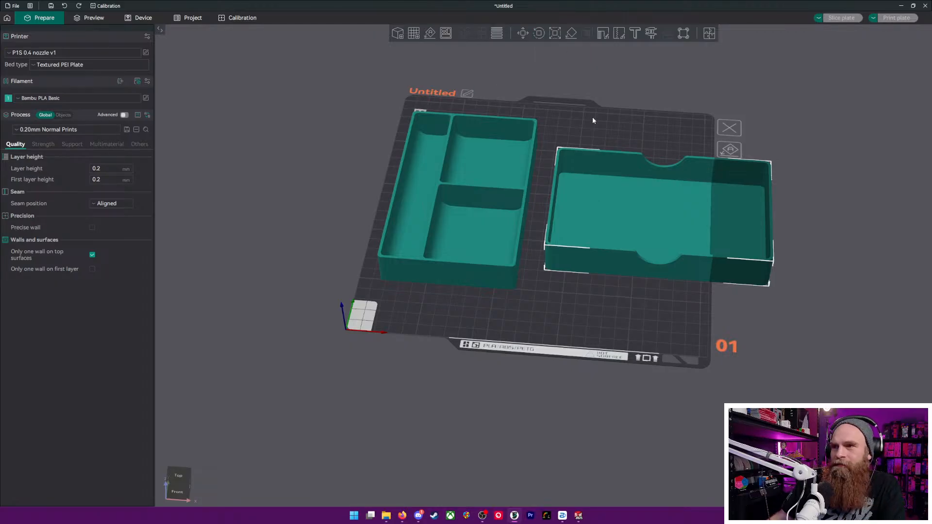
Rotate the Tray Lid to 270° about Z and shift it fully onto the plate beside the tray
left_click(540, 34)
left_click_drag(816, 224, 665, 277)
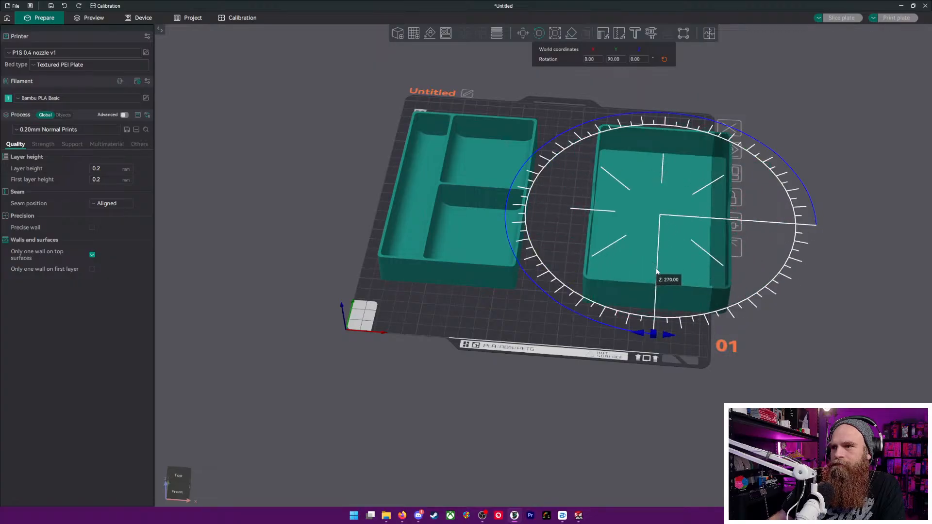
key("Escape")
left_click(619, 211)
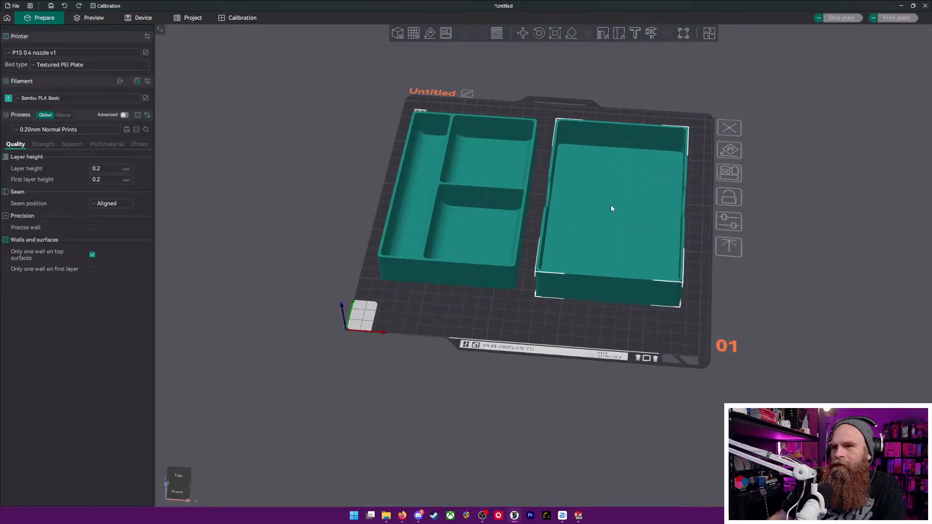
Auto-arrange the Component Tray and Tray Lid to close the gap between them on the build plate
left_click_drag(707, 279, 583, 243)
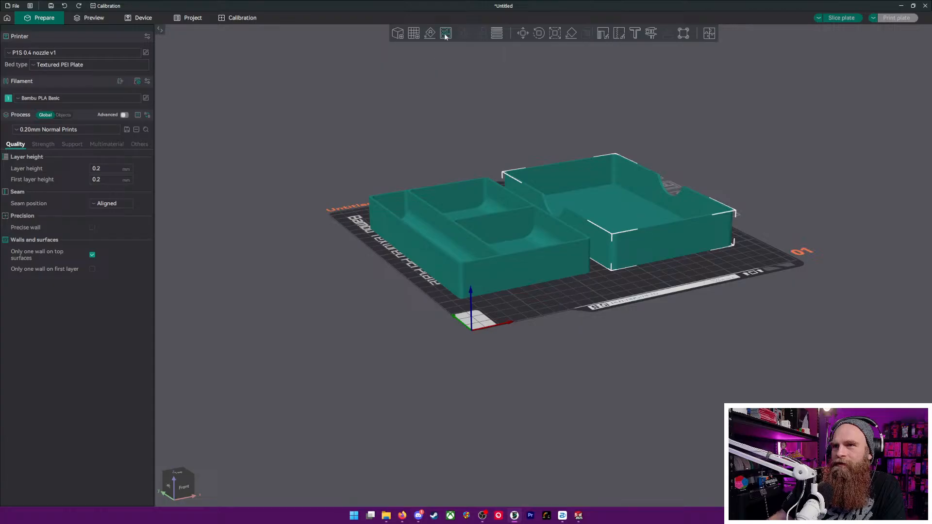
right_click(448, 37)
left_click(459, 111)
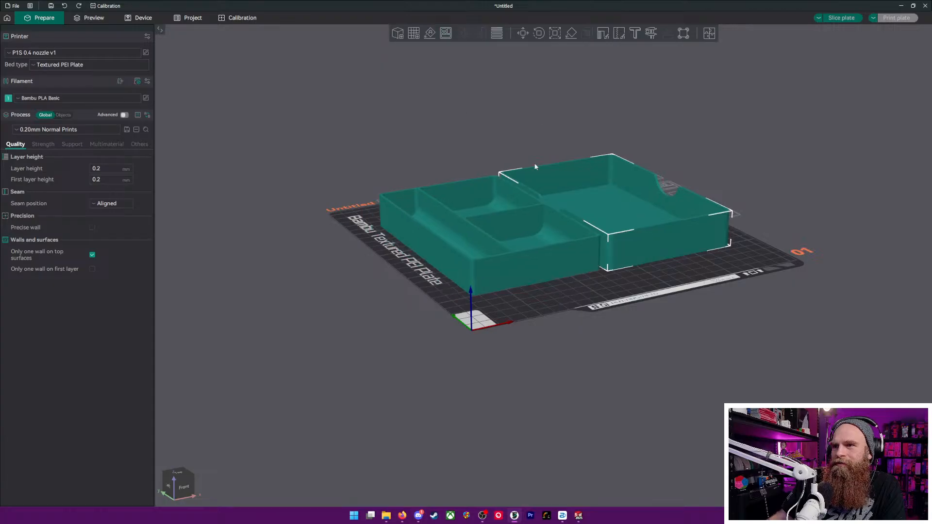
Examine the arranged tray and lid from several angles, checking the clearance between them and their fit on the plate
left_click_drag(658, 360, 724, 236)
scroll(724, 232, "up", 5)
scroll(799, 339, "down", 7)
scroll(837, 277, "up", 2)
right_click_drag(836, 277, 633, 285)
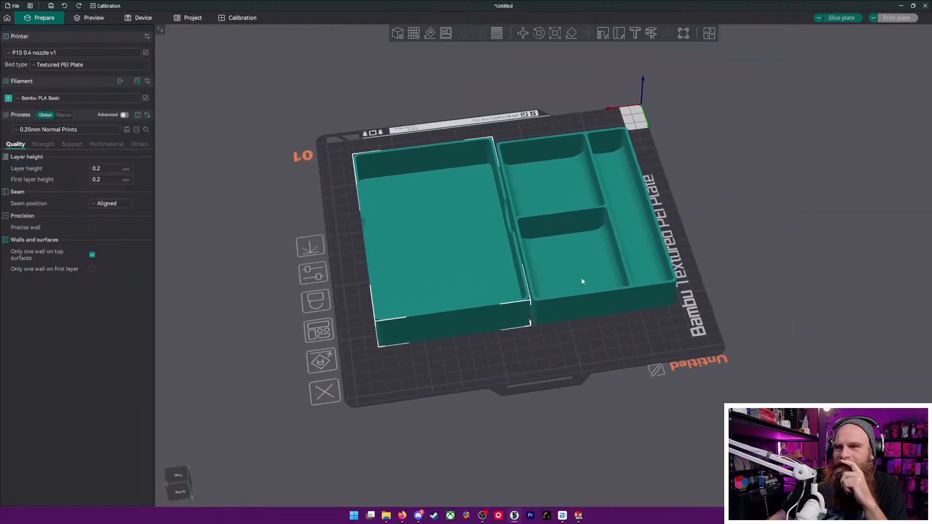
scroll(518, 277, "up", 5)
scroll(478, 233, "down", 1)
scroll(488, 243, "down", 1)
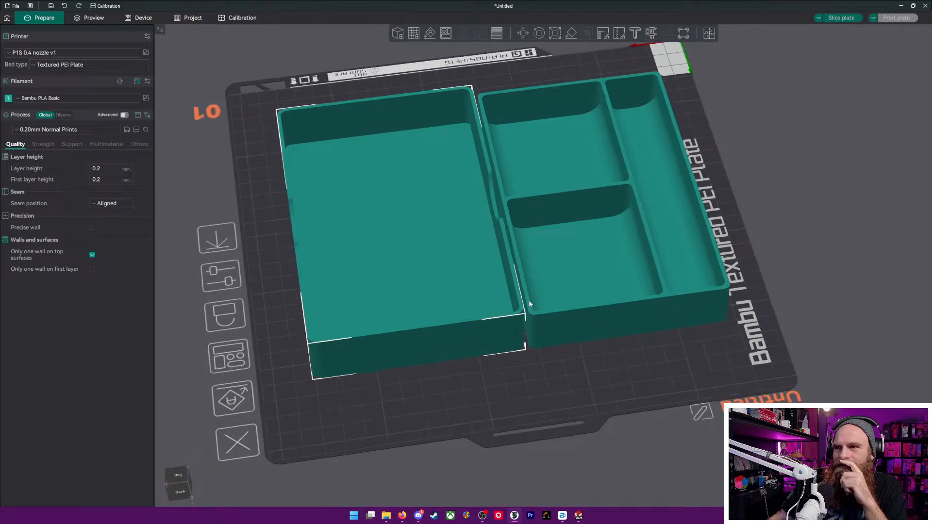
left_click_drag(567, 436, 580, 157)
Slice the plate with both parts and inspect the Tray Lid's finger notches and seams in the preview
left_click(843, 18)
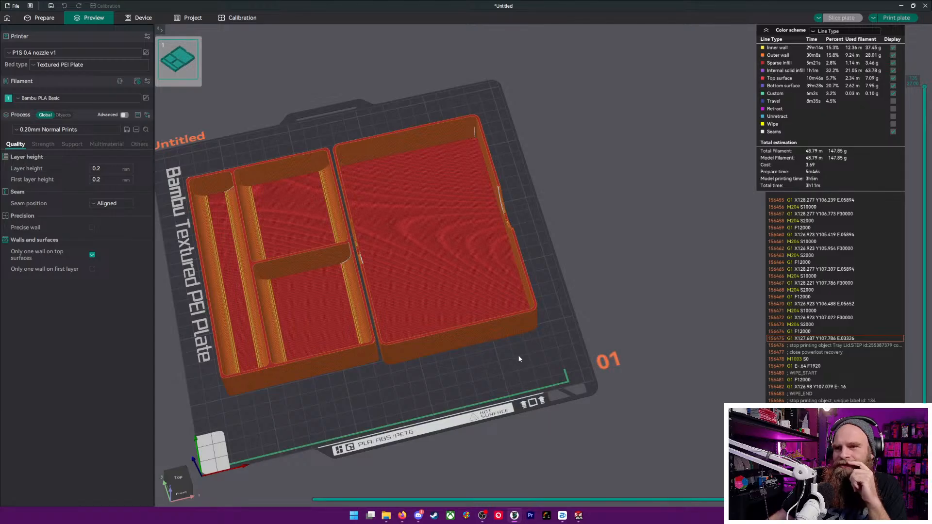
scroll(412, 294, "up", 5)
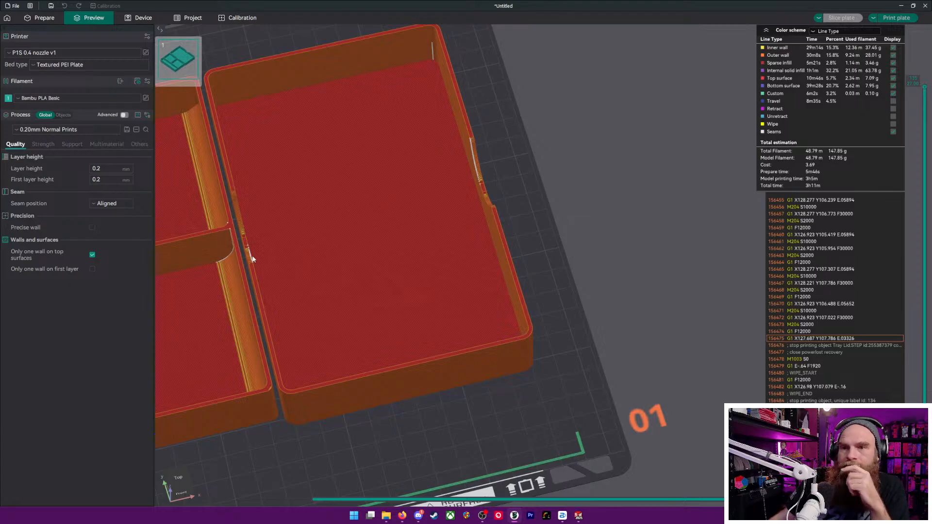
scroll(258, 257, "down", 6)
left_click_drag(354, 381, 377, 335)
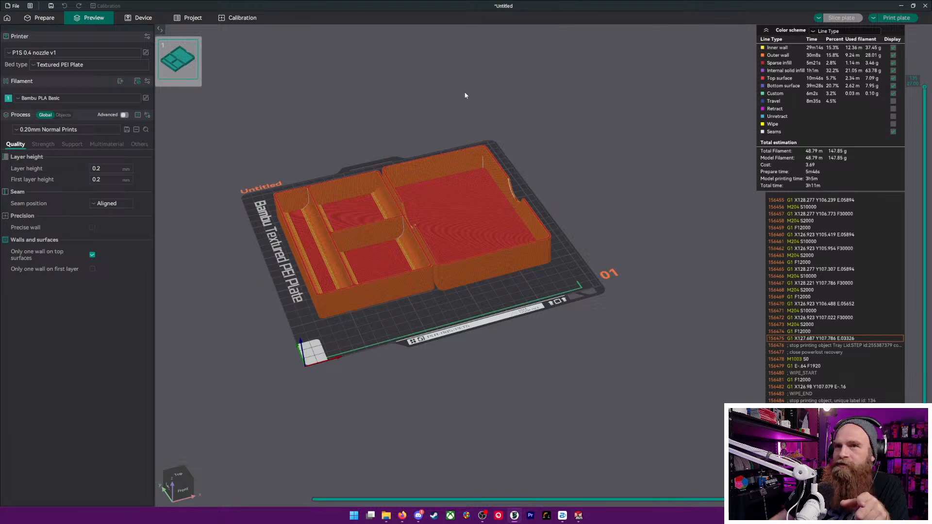
Save the project as a 3MF file named Finspan Component Tray in the Documents > Bambu folder
left_click(50, 5)
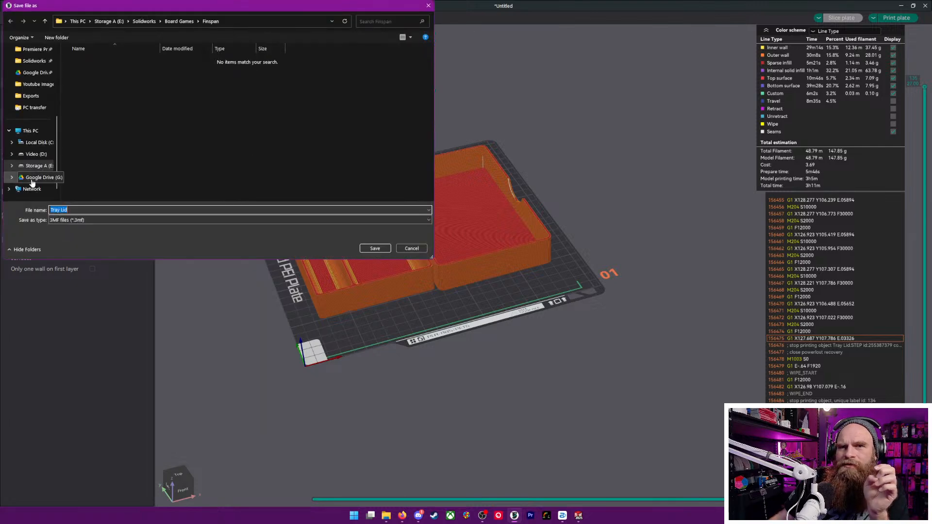
scroll(30, 80, "up", 3)
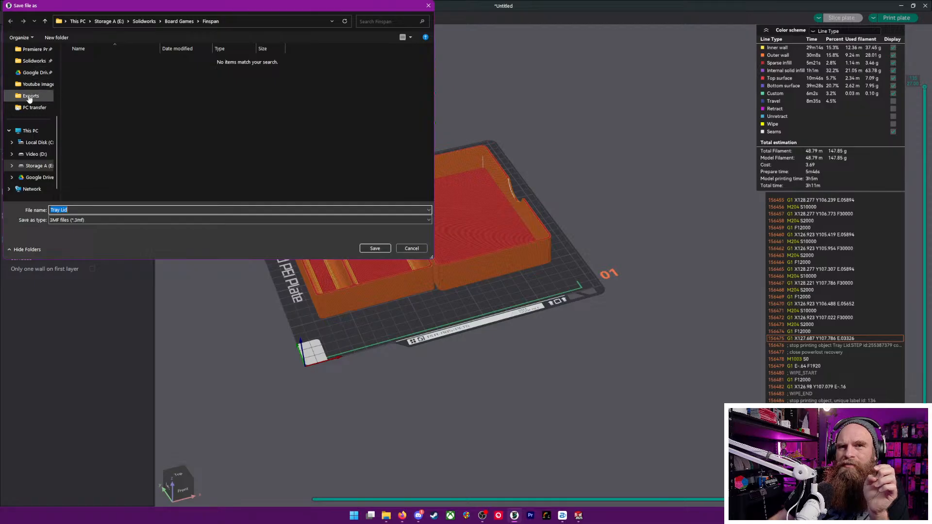
left_click(30, 72)
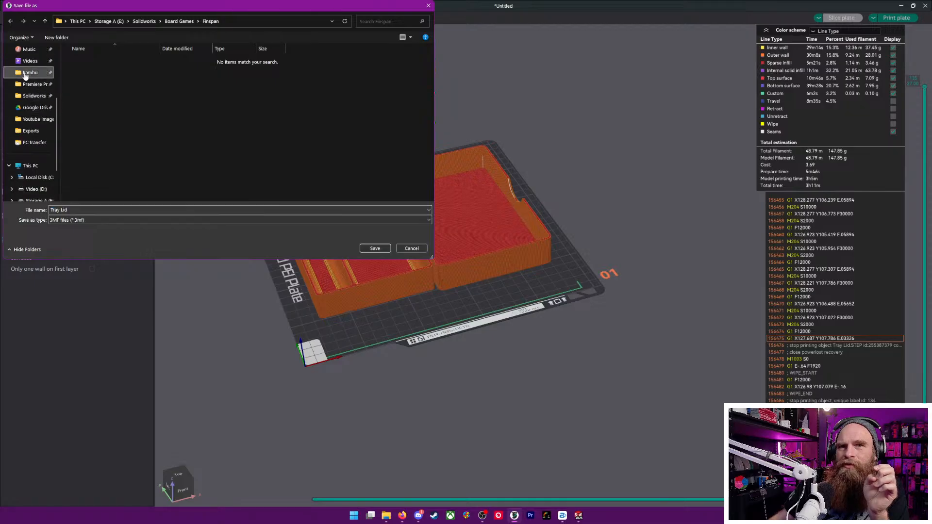
left_click(126, 213)
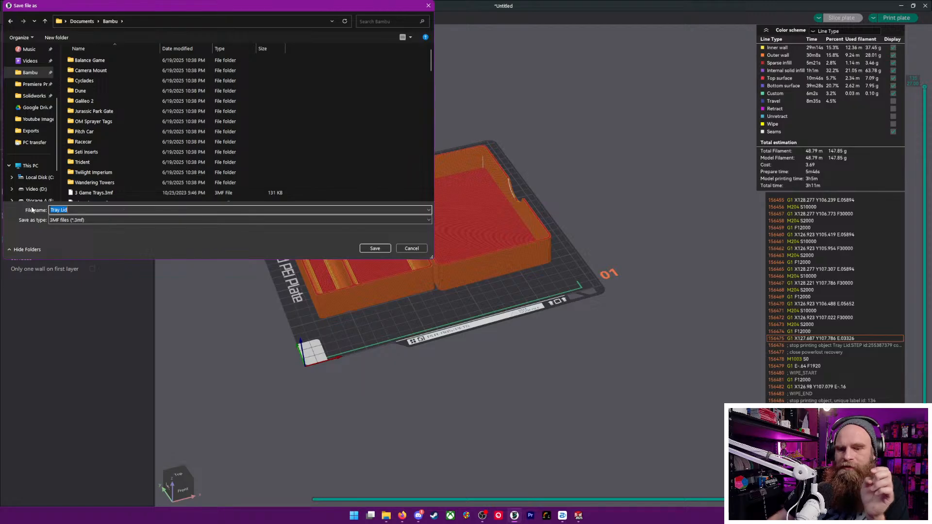
type("Fin")
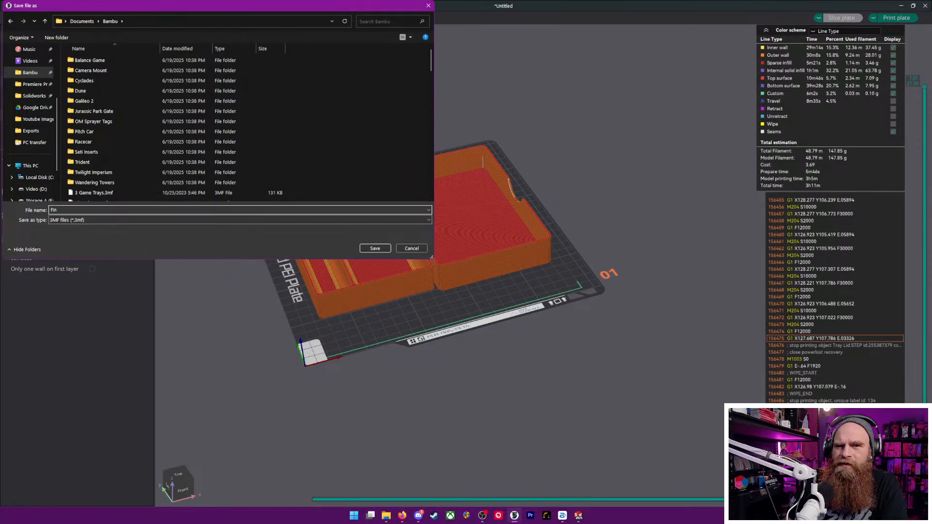
type("span COmo")
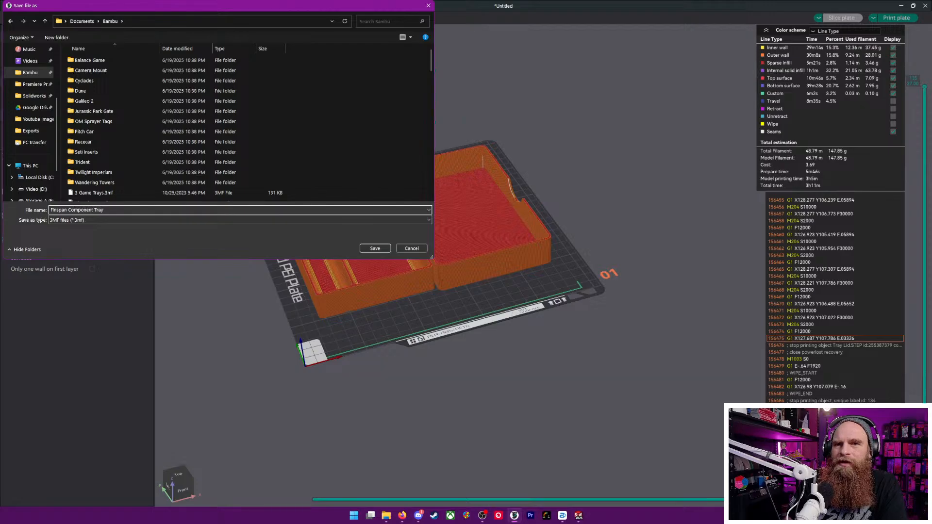
key("Return")
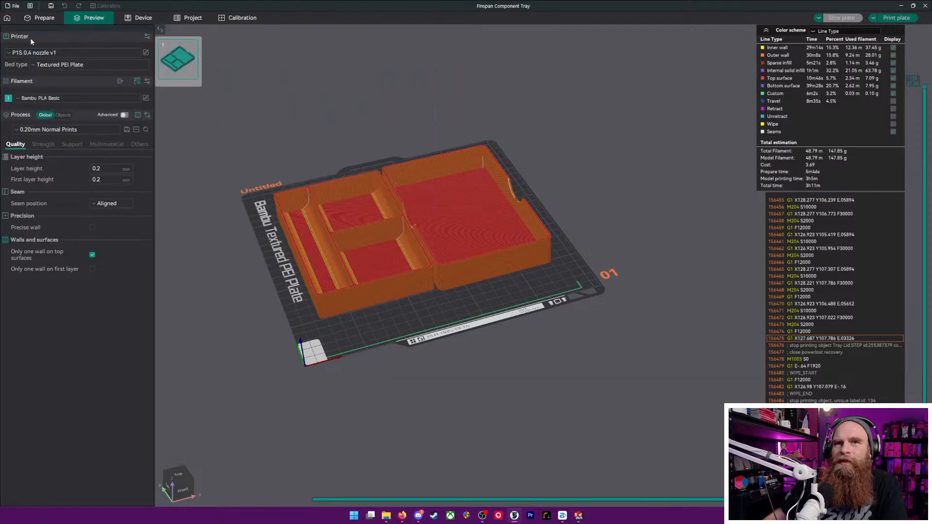
Return to the Prepare view and start a new project with an empty build plate
left_click(45, 18)
left_click(9, 19)
left_click(149, 50)
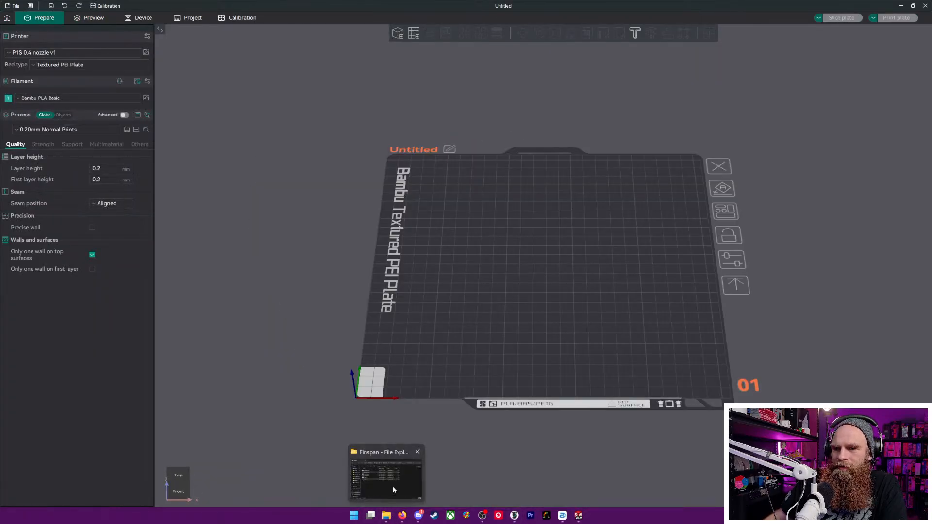
Switch to File Explorer, open Board Games > Moon Colony Bloodbath and import the Grubby Tray STEP file onto OrcaSlicer's build plate
left_click(386, 516)
left_click(559, 154)
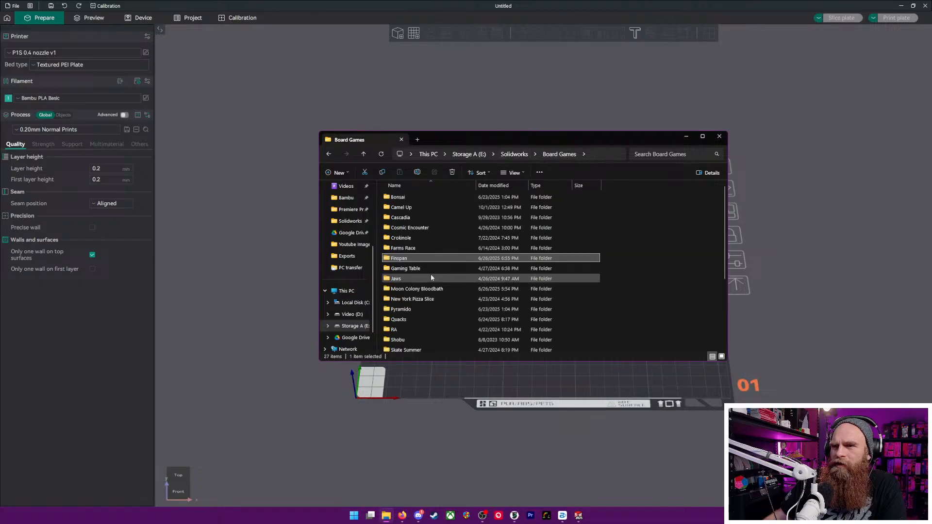
double_click(403, 288)
left_click_drag(412, 207, 575, 342)
mouse_move(618, 270)
left_mouse_down()
mouse_move(599, 257)
mouse_move(614, 255)
left_mouse_up()
Auto-orient the Grubby Tray so it lies flat on the plate and inspect its two compartments
left_click(430, 33)
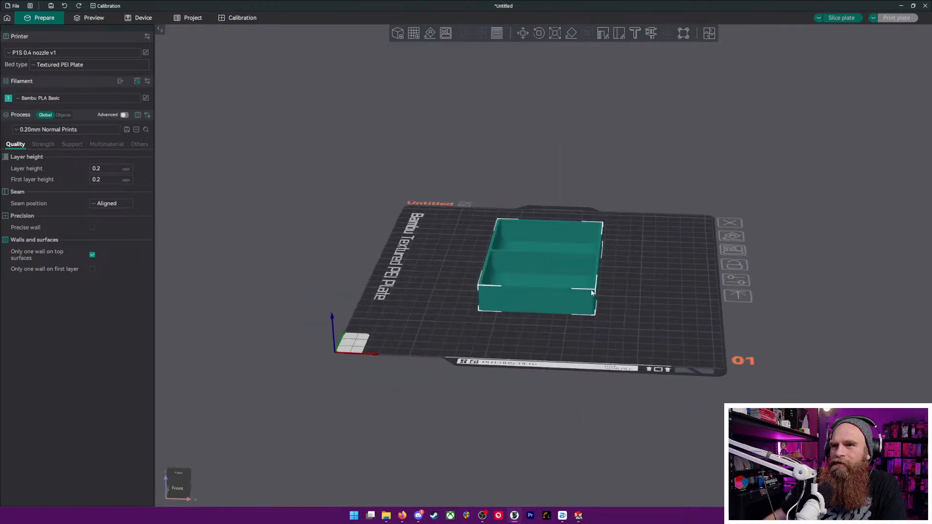
left_click(657, 322)
left_click_drag(657, 322, 677, 326)
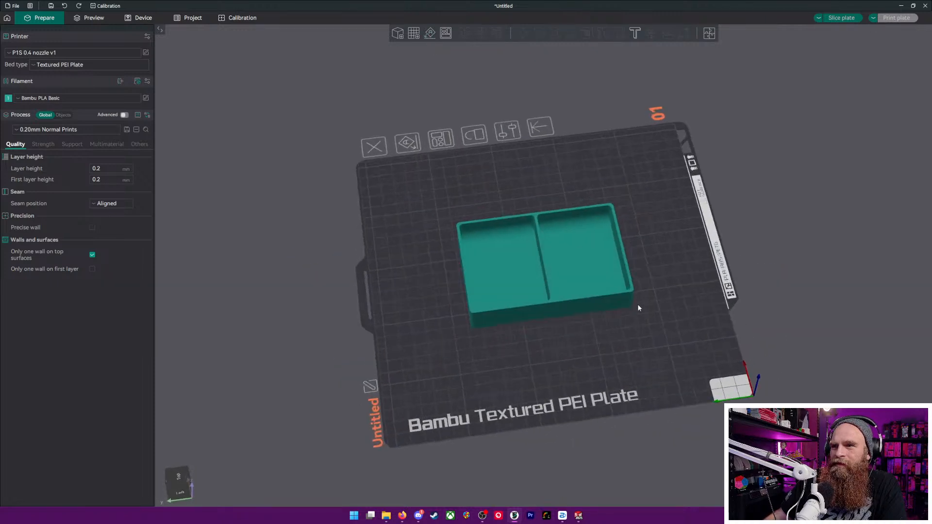
scroll(572, 264, "up", 5)
mouse_move(660, 419)
left_mouse_down()
mouse_move(676, 404)
mouse_move(596, 407)
mouse_move(645, 391)
mouse_move(654, 407)
left_mouse_up()
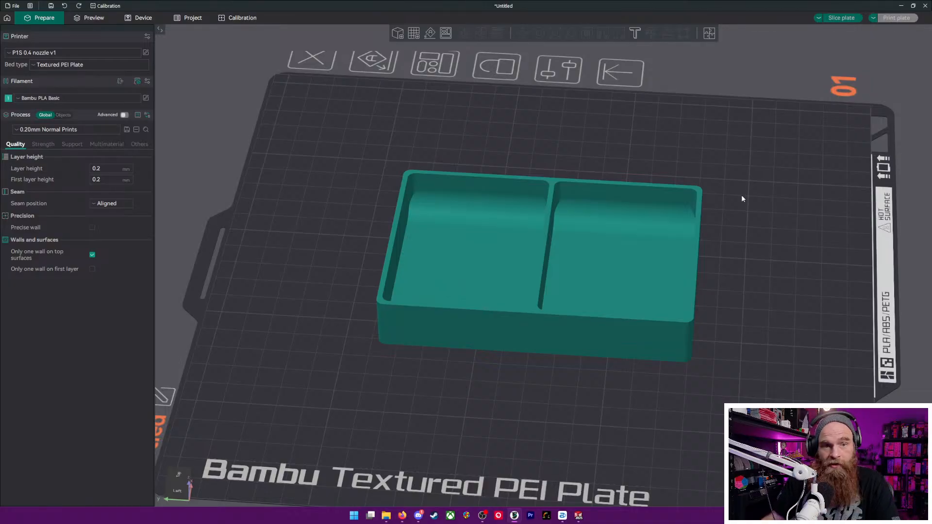
Slice the Grubby Tray plate, open its print job settings and check the PLA filament's AMS slot mapping
left_click(843, 20)
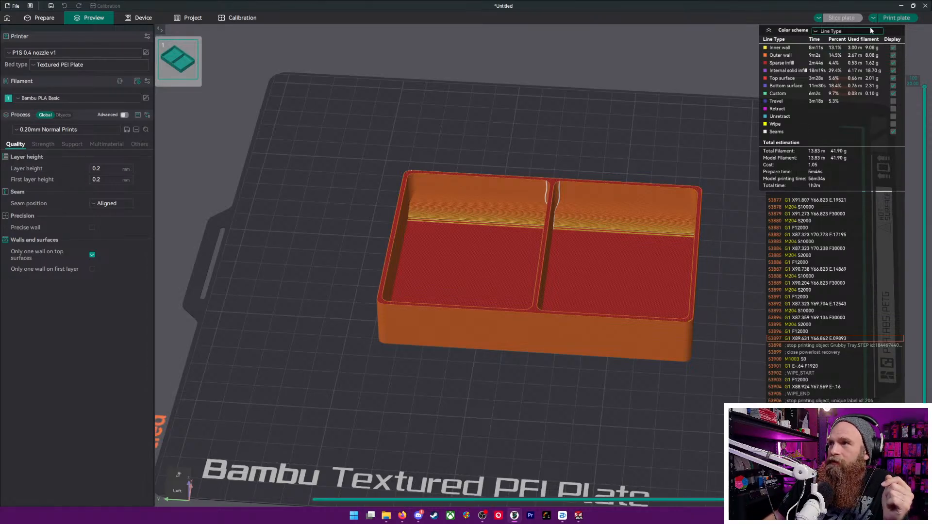
left_click(897, 18)
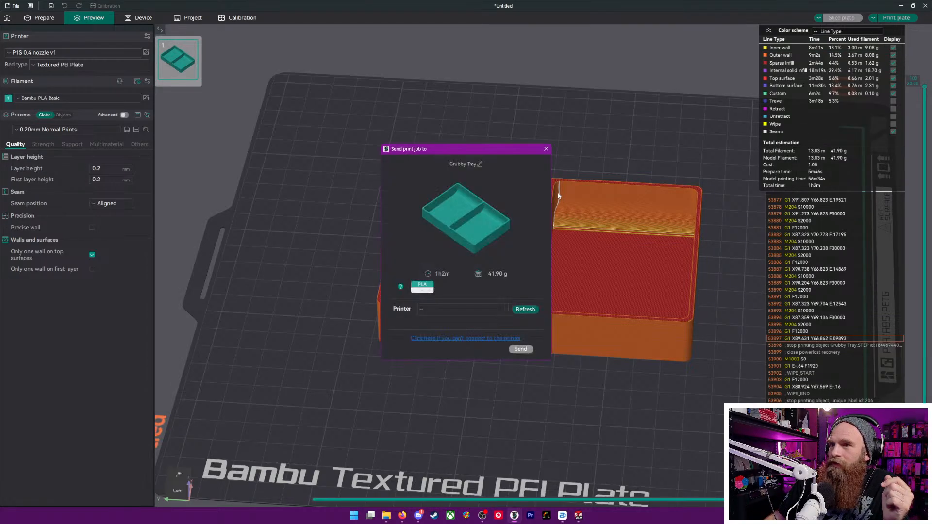
left_click(422, 287)
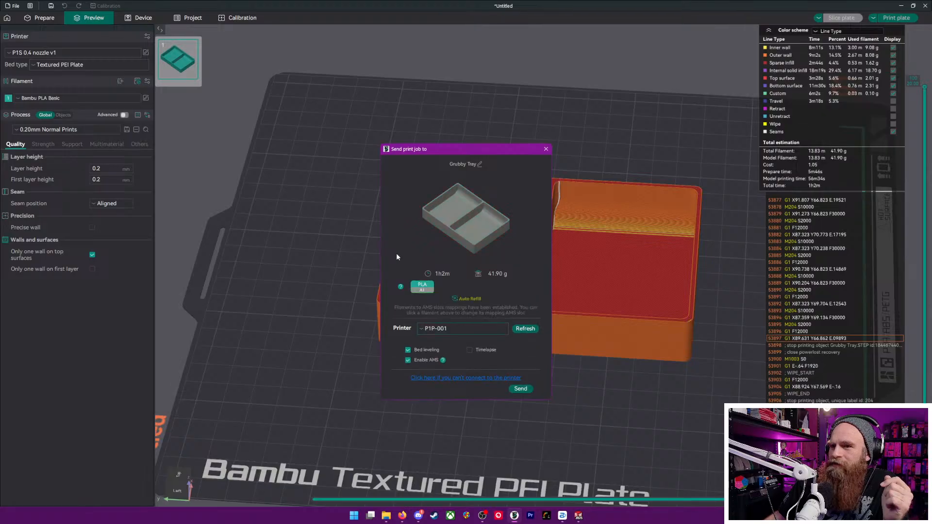